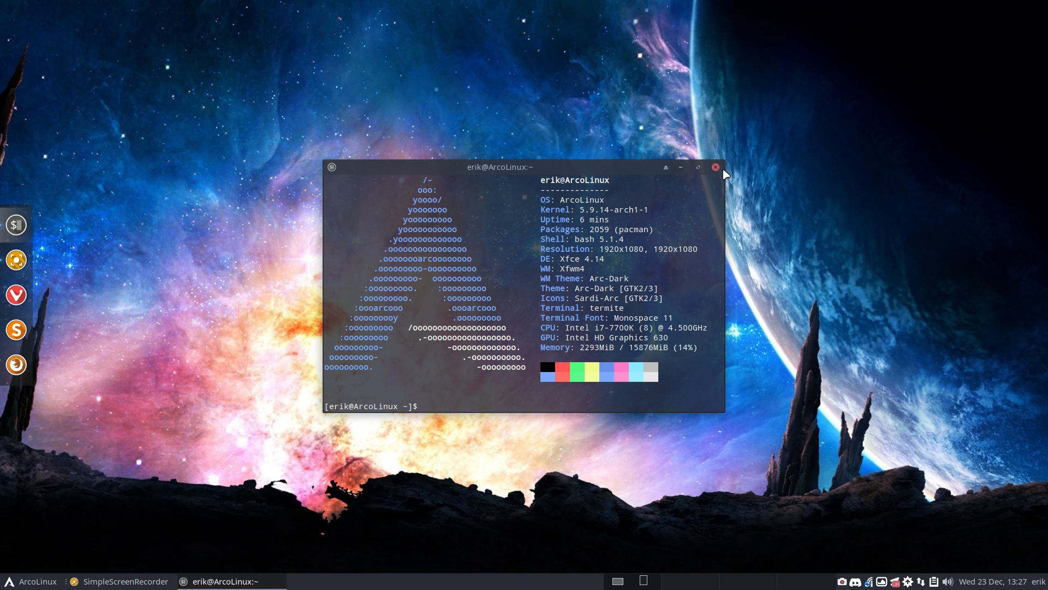
Close the terminal, open Chromium, search 'linux deepin' and open deepin.org
left_click(715, 167)
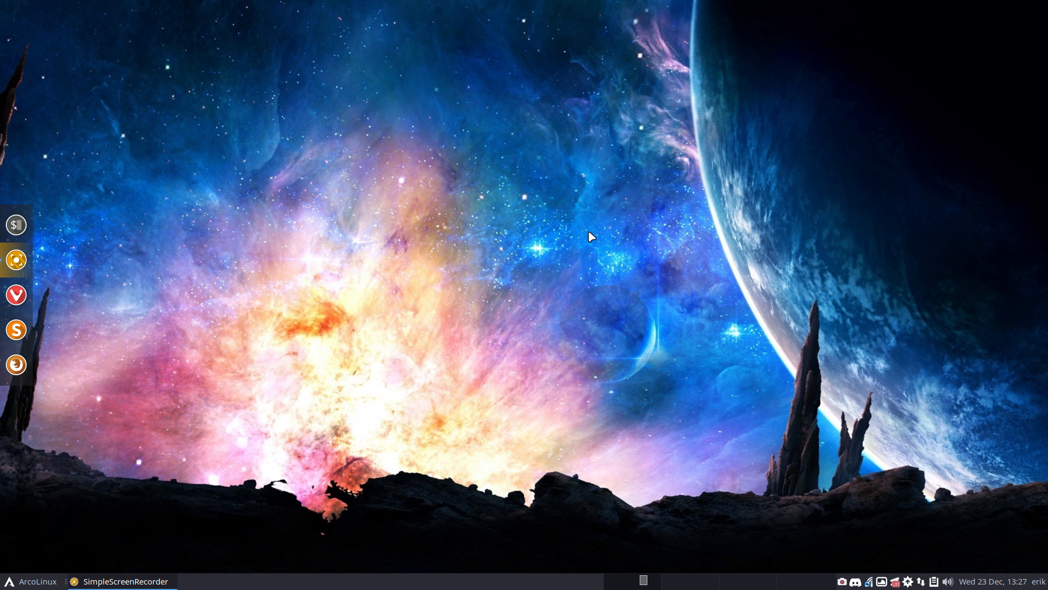
key("ctrl+alt+g")
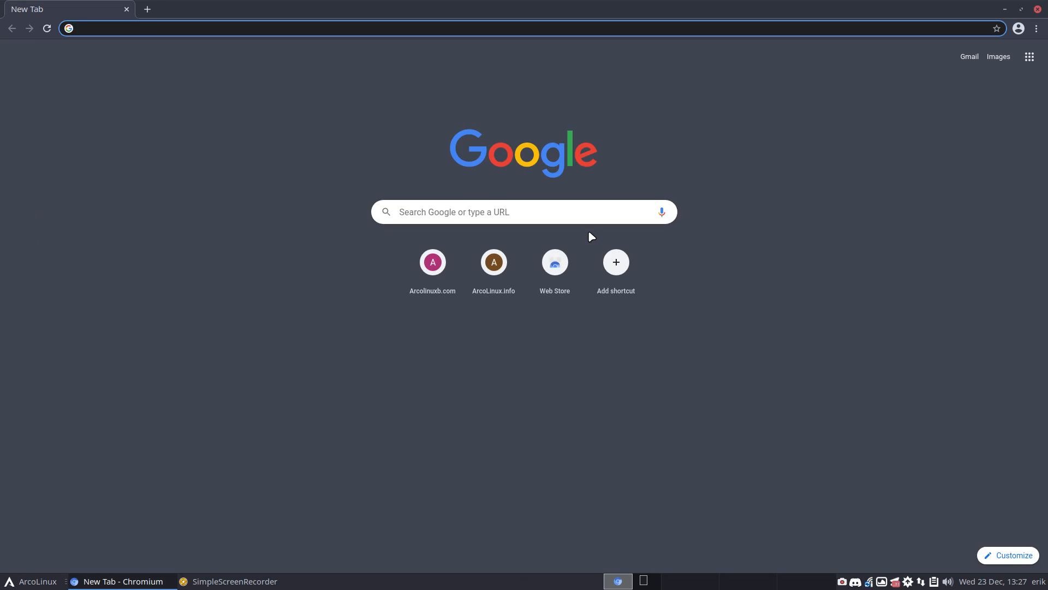
type("linux d")
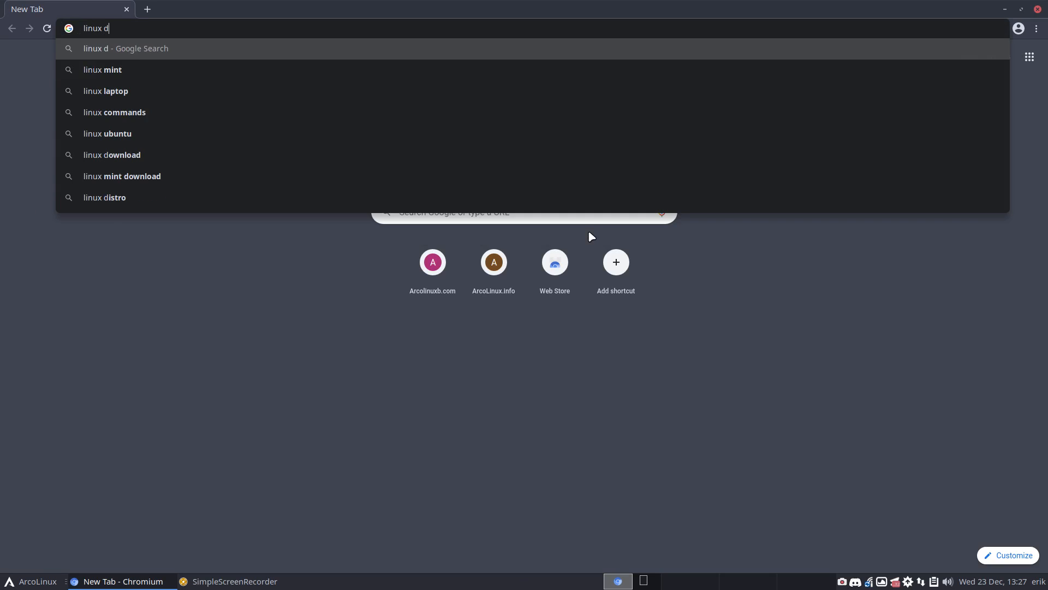
type("eepin")
key("Return")
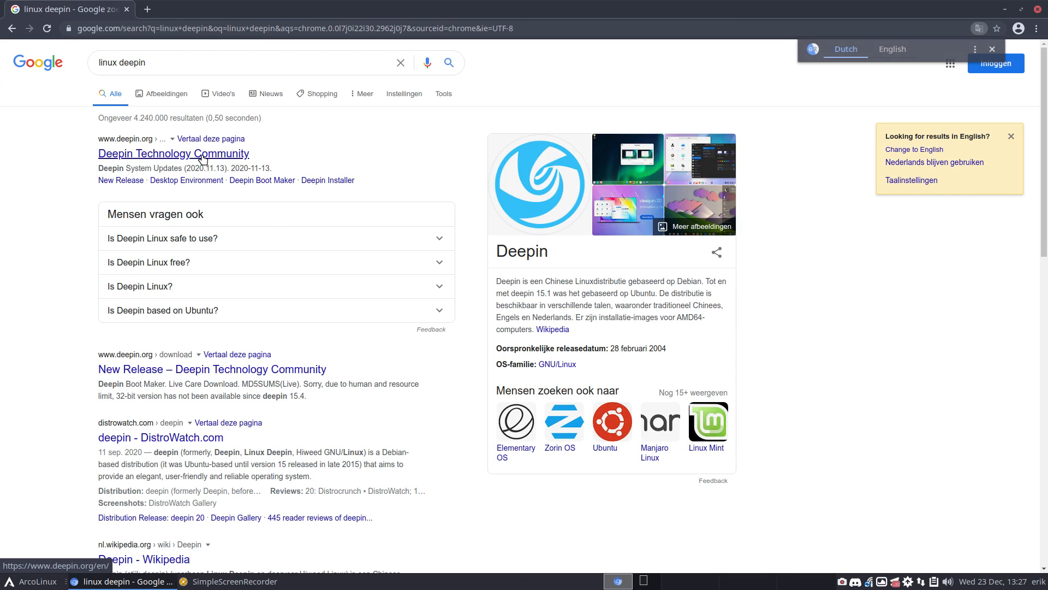
left_click(203, 158)
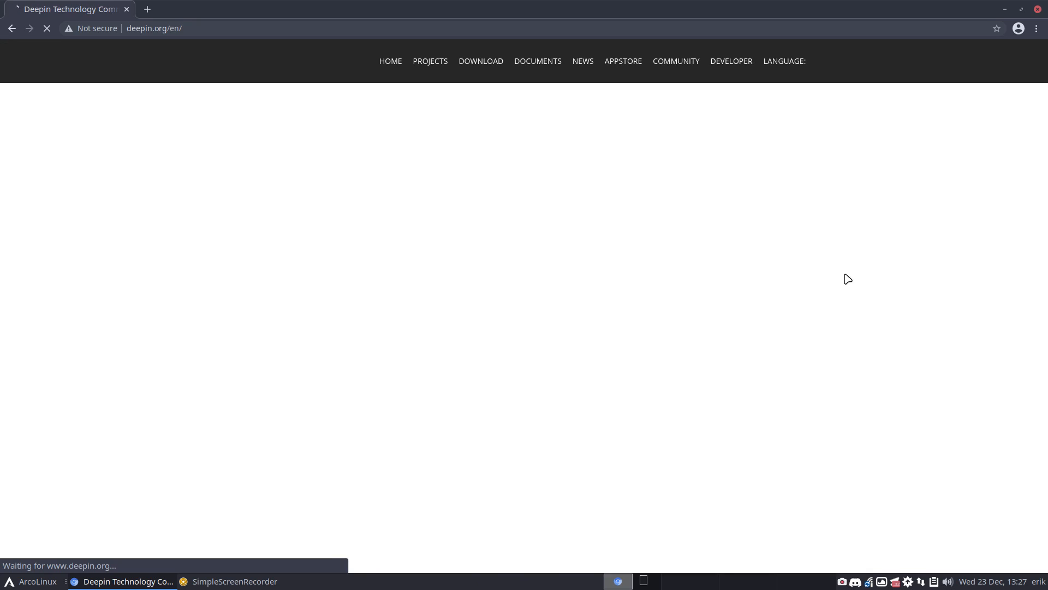
Go to deepin's DOWNLOAD > New Release page and open the MediaFire mirror
mouse_move(465, 65)
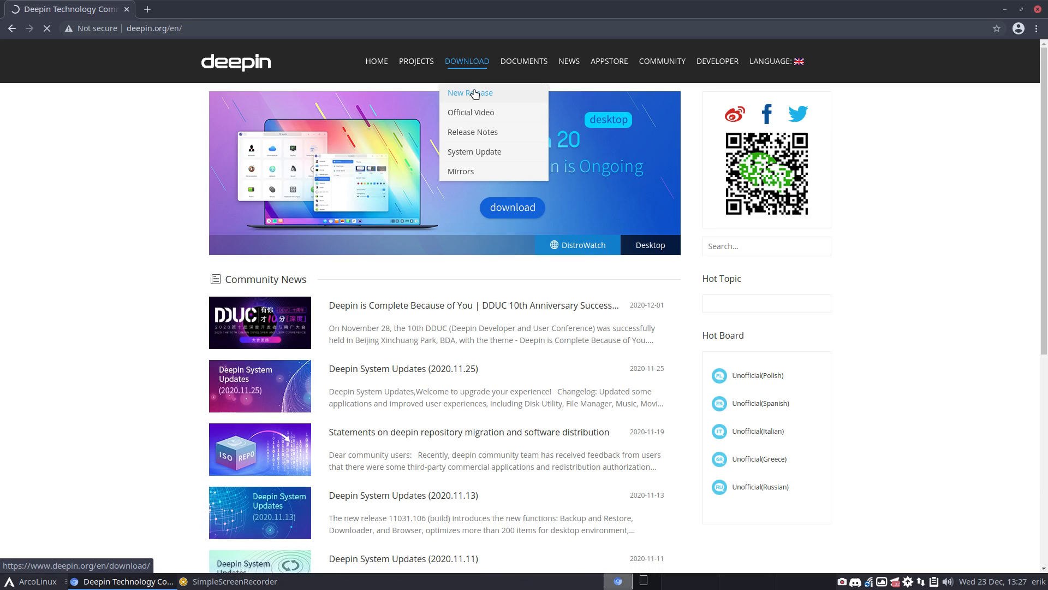
left_click(474, 94)
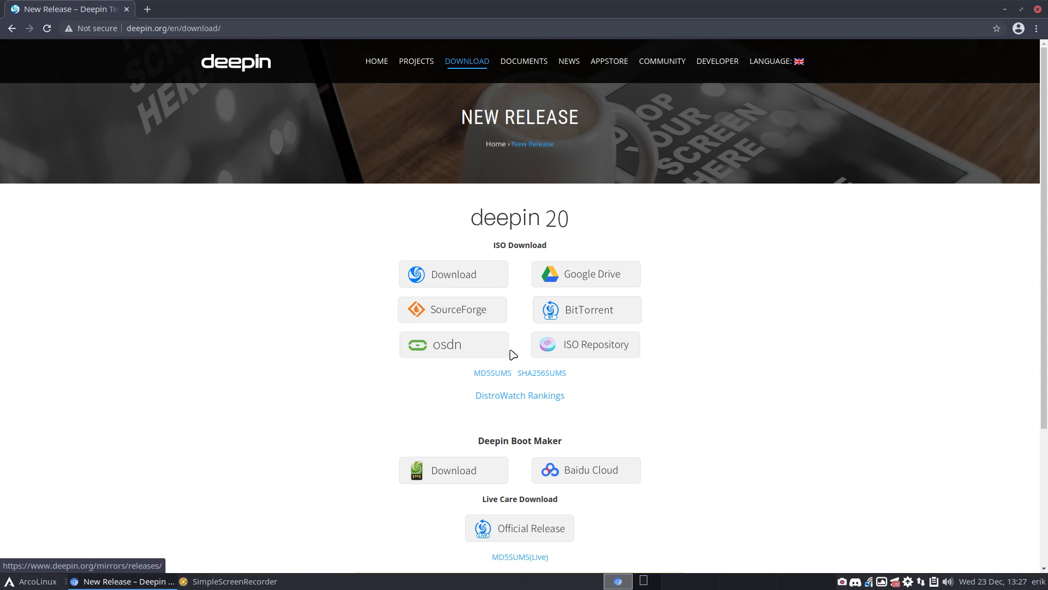
left_click(596, 321)
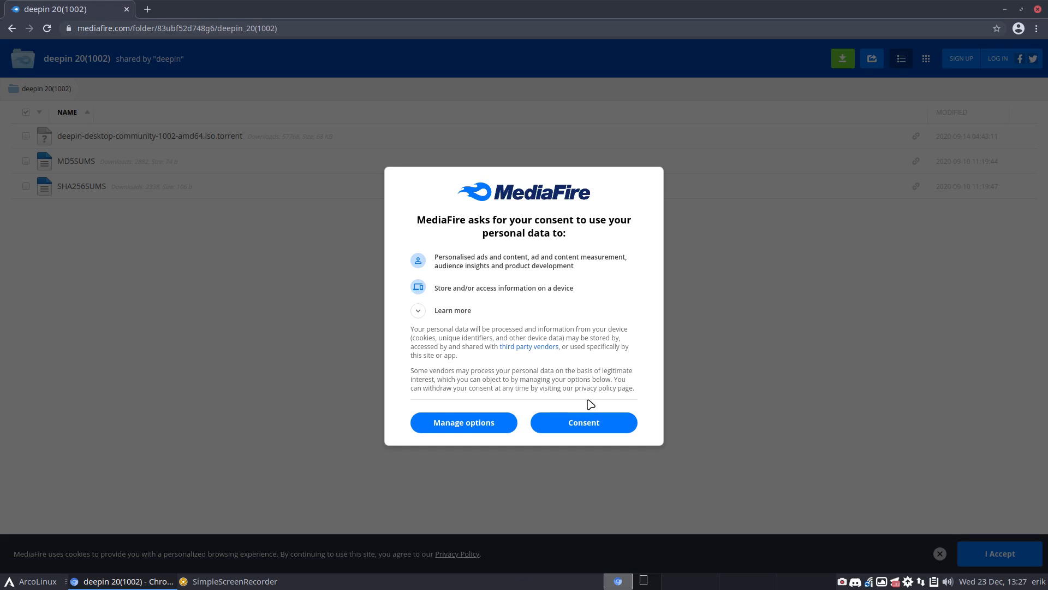
Accept MediaFire's consent, download the deepin 1002 amd64 torrent file and open it
left_click(592, 426)
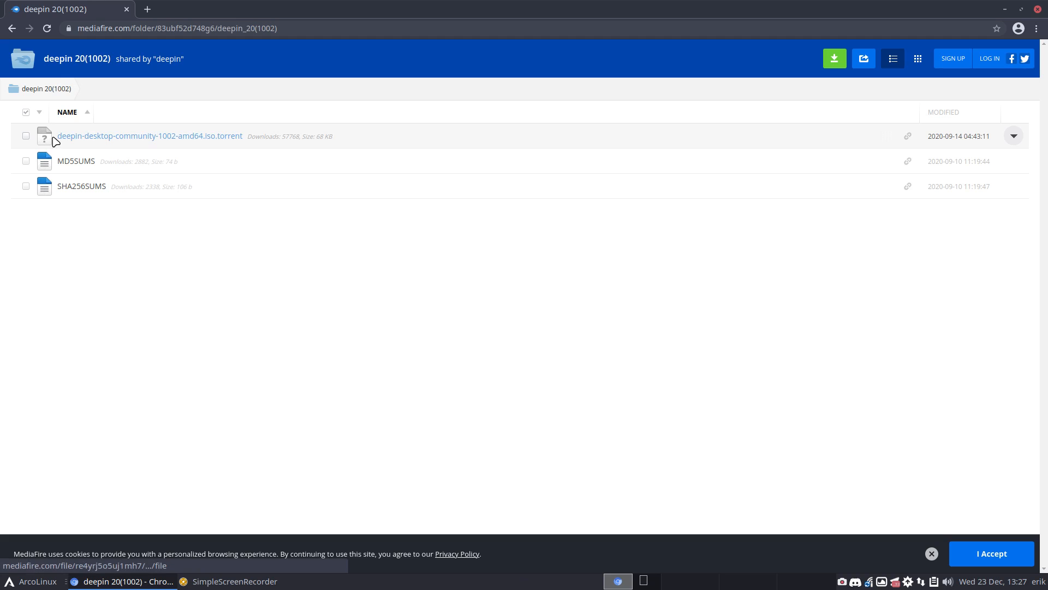
left_click(25, 137)
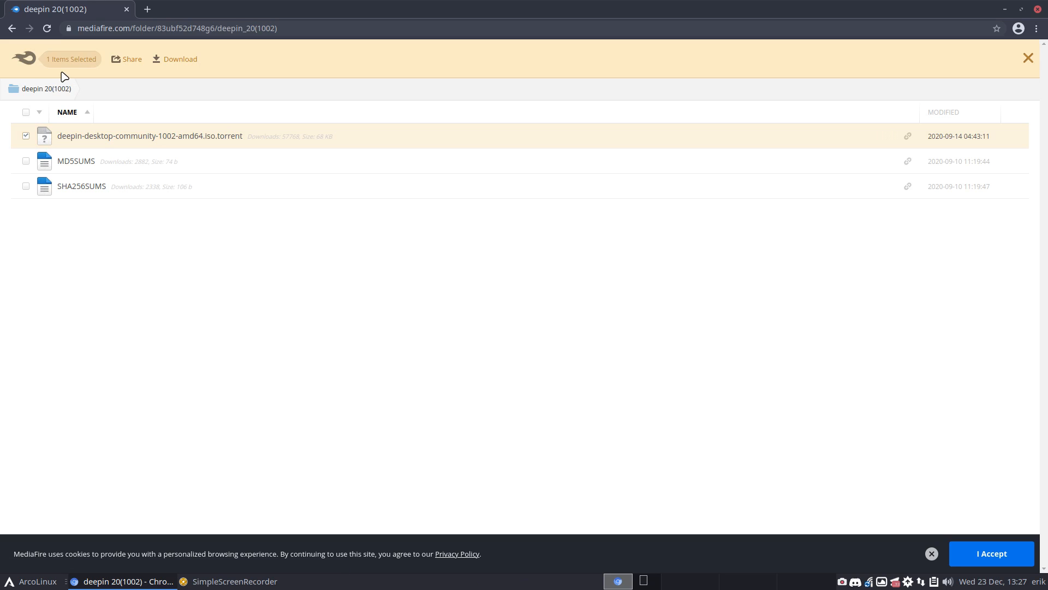
left_click(189, 59)
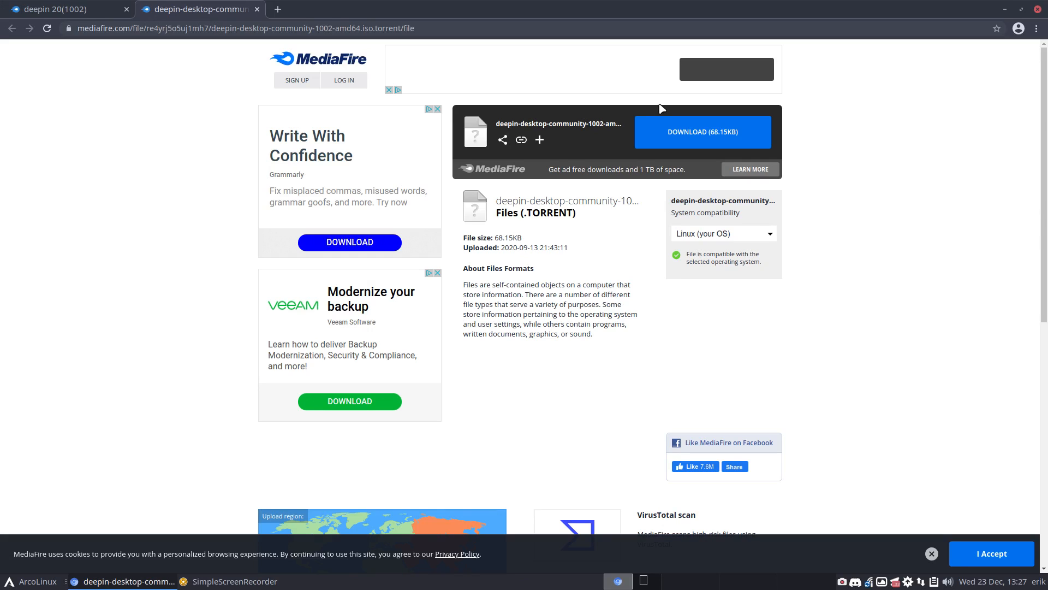
left_click(691, 134)
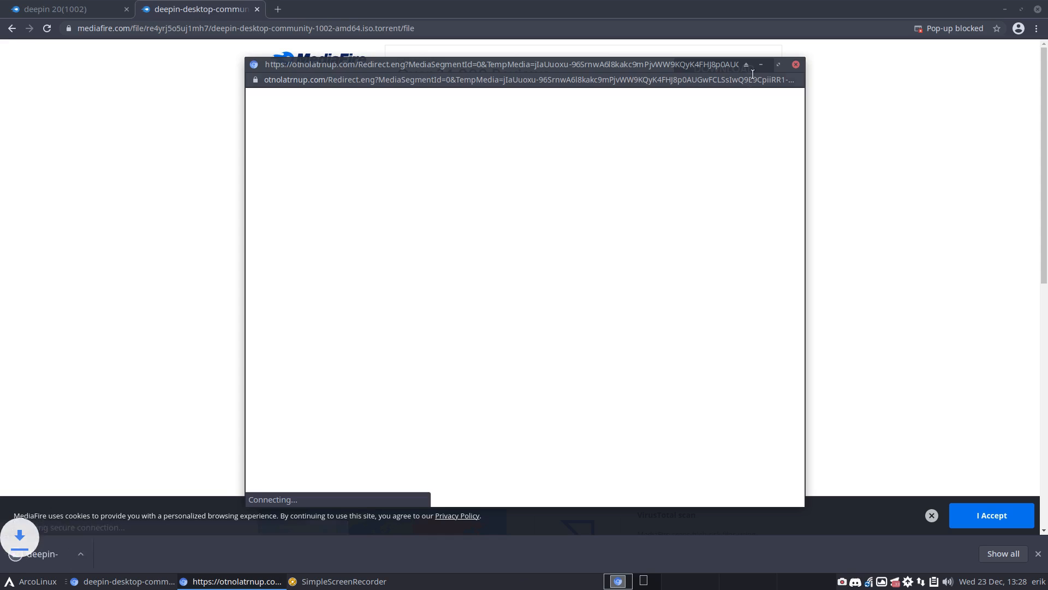
left_click(796, 64)
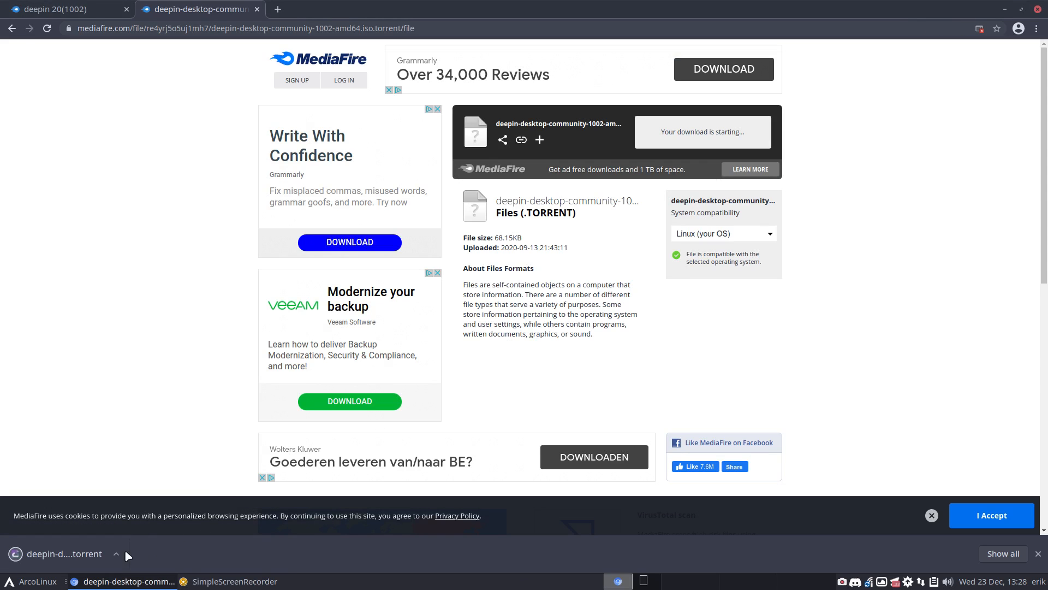
left_click(69, 553)
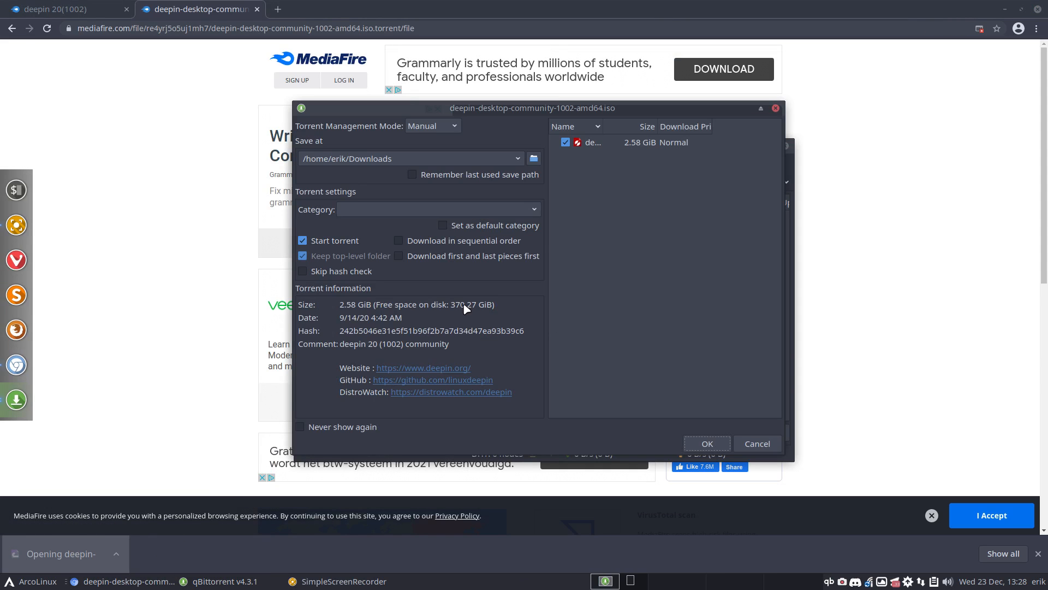
Add the torrent in qBittorrent, close Chromium and launch VirtualBox with Super+F7
left_click(721, 444)
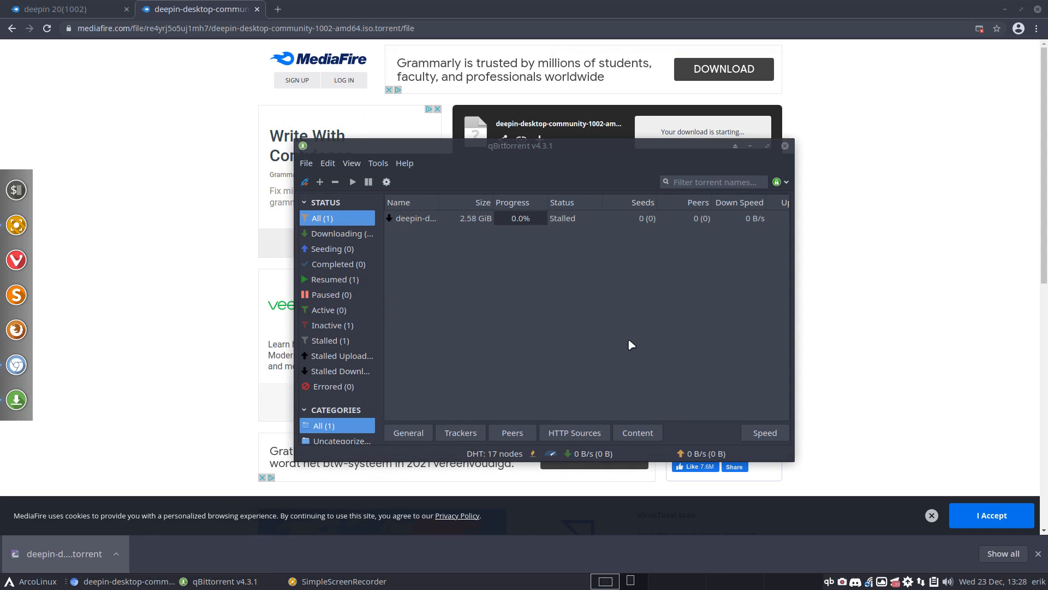
left_click_drag(522, 155, 471, 140)
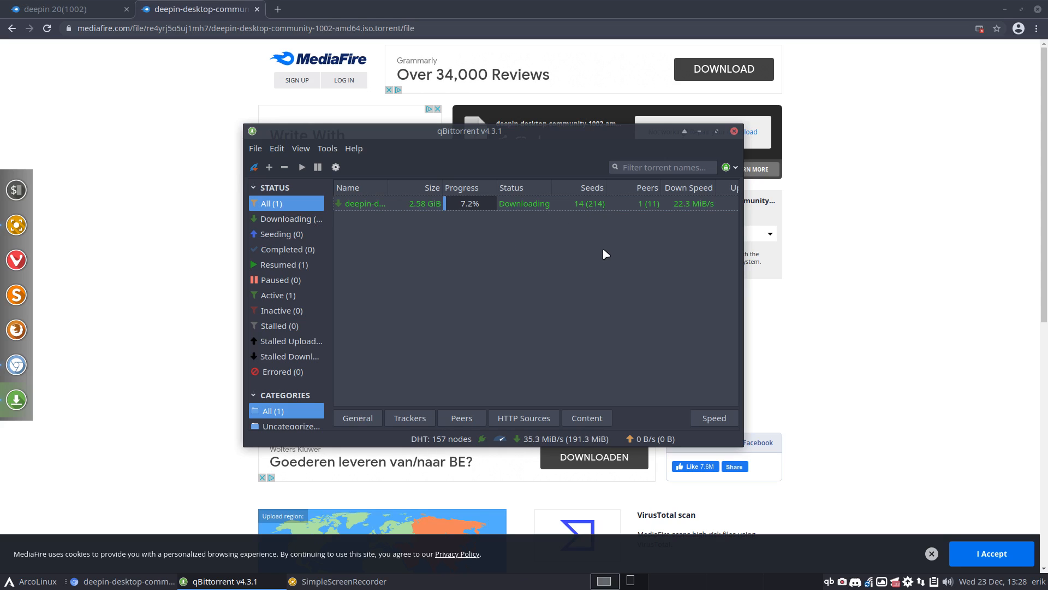
left_click(1039, 8)
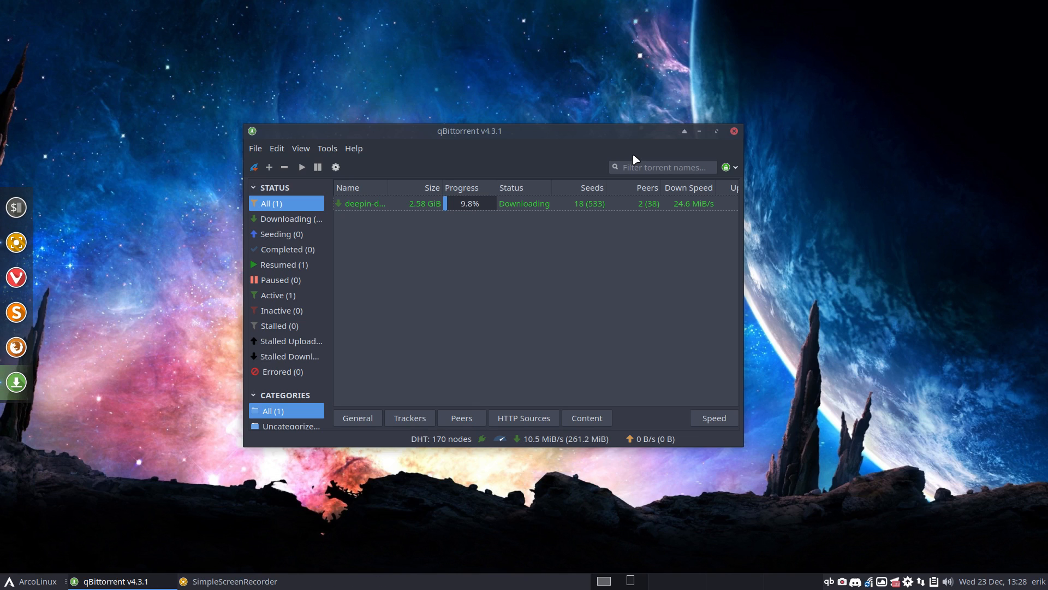
key("super+F7")
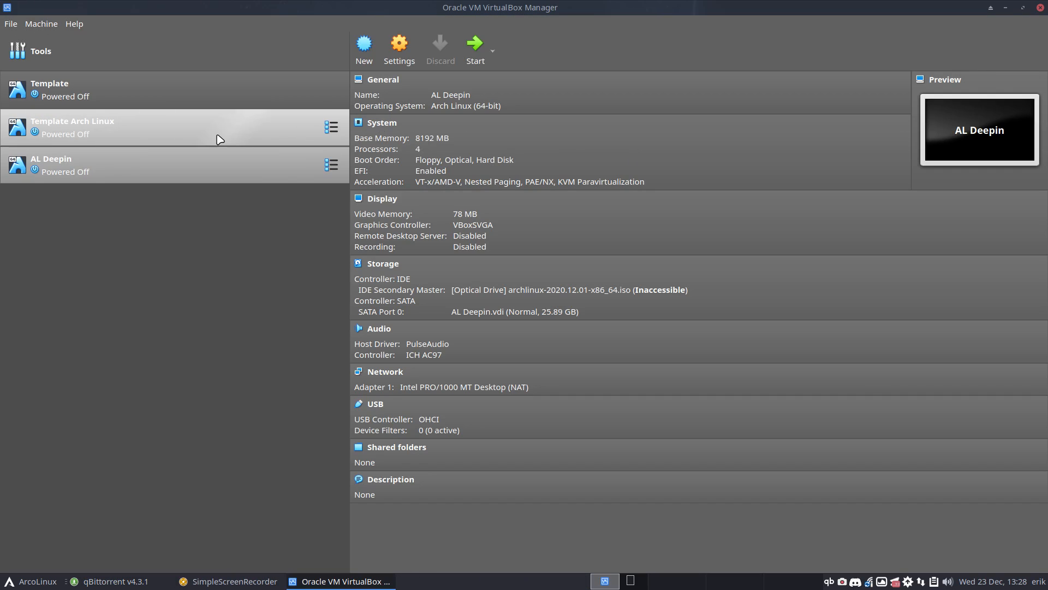
Full-clone the Template machine under the name 'Deepin', then start the new Deepin VM
left_click(220, 139)
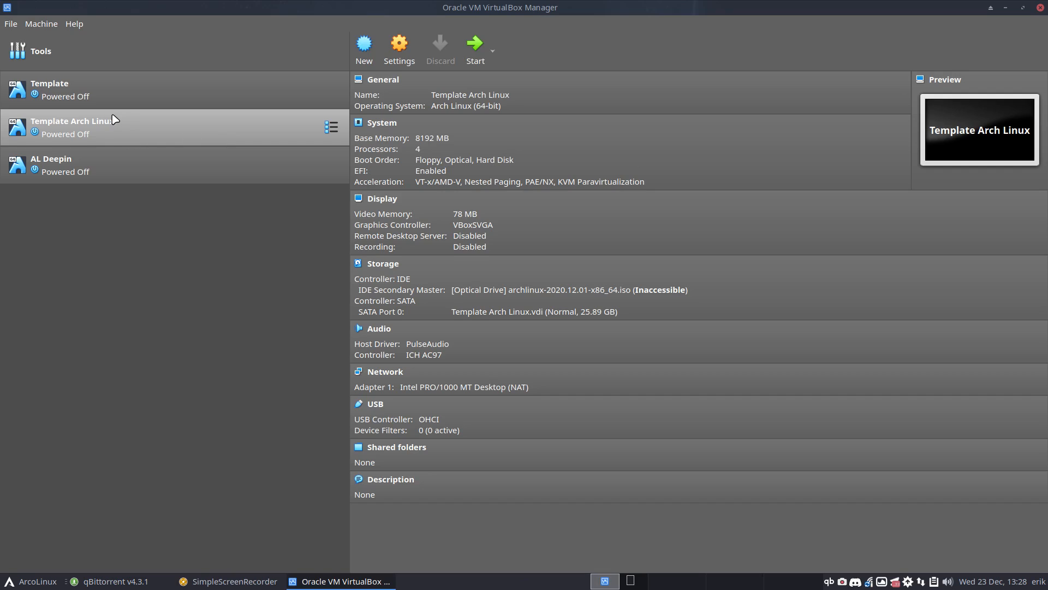
left_click(113, 93)
right_click(113, 88)
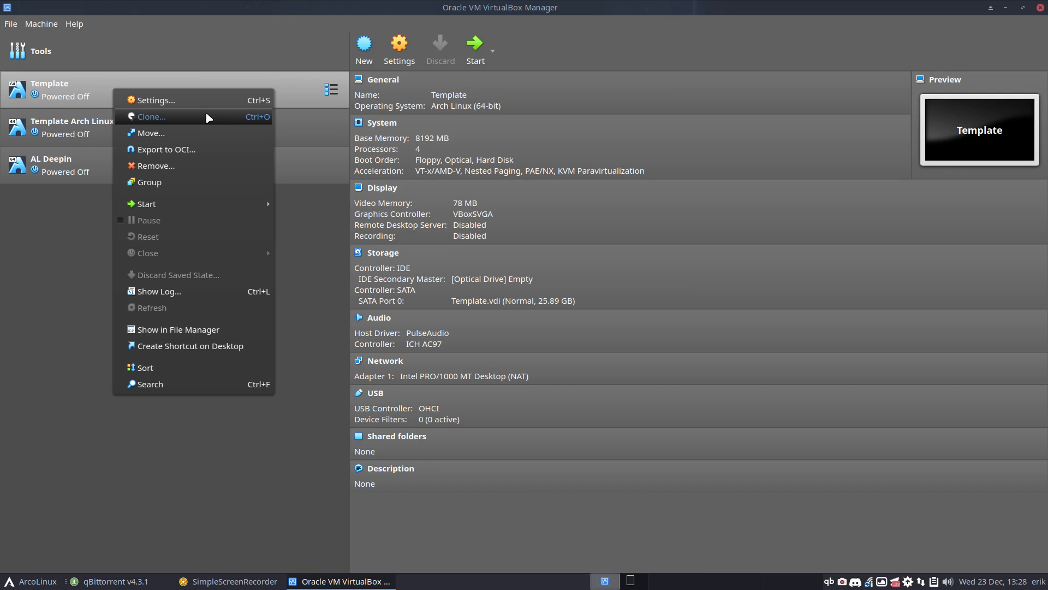
left_click(206, 115)
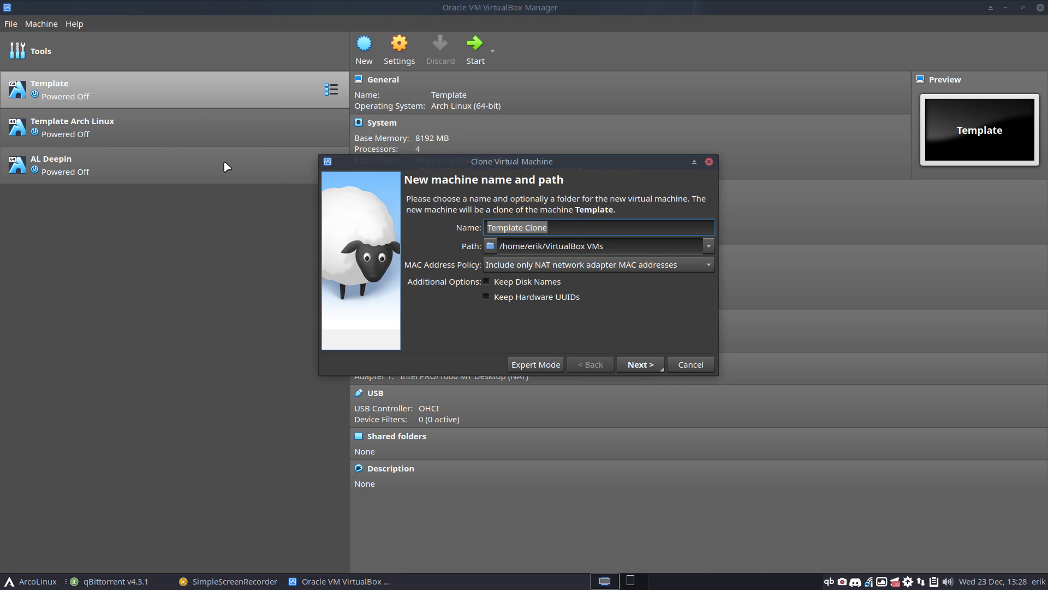
type("Seep")
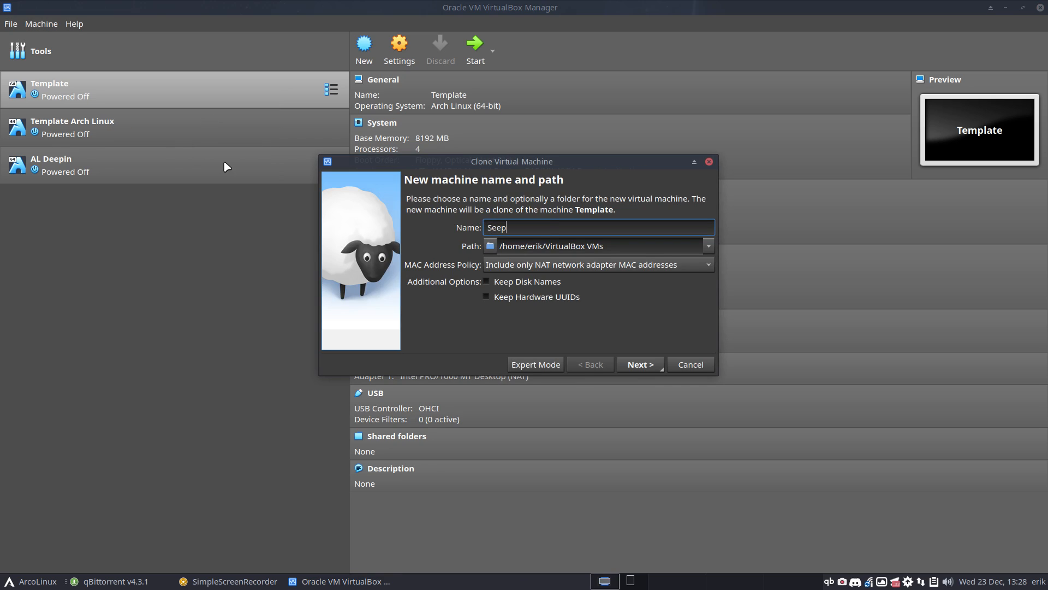
key("BackSpace")
key("BackSpace")
key("BackSpace")
key("BackSpace")
type("Deepin")
key("Return")
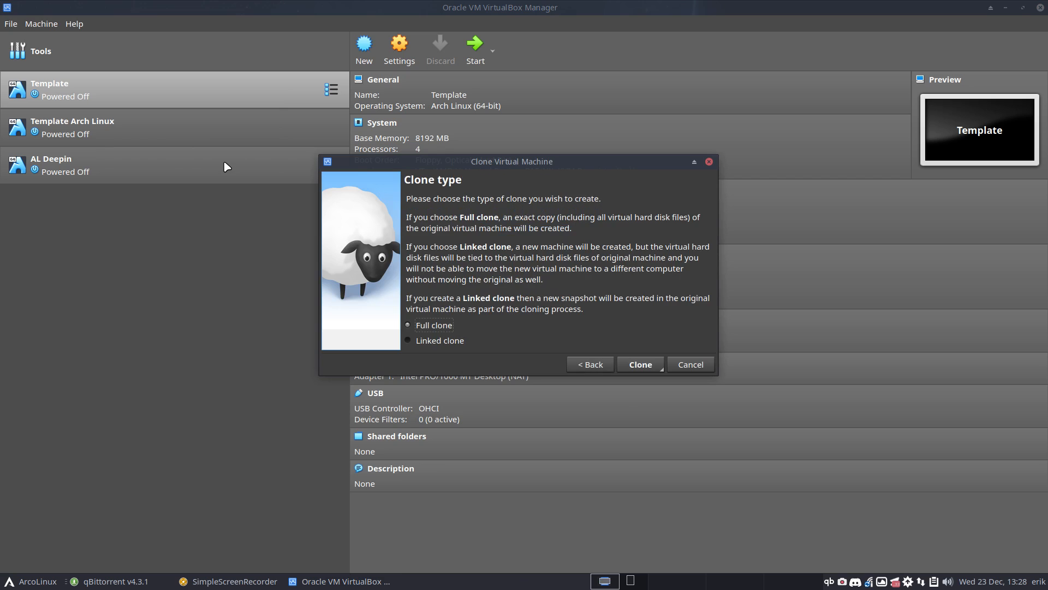
key("Return")
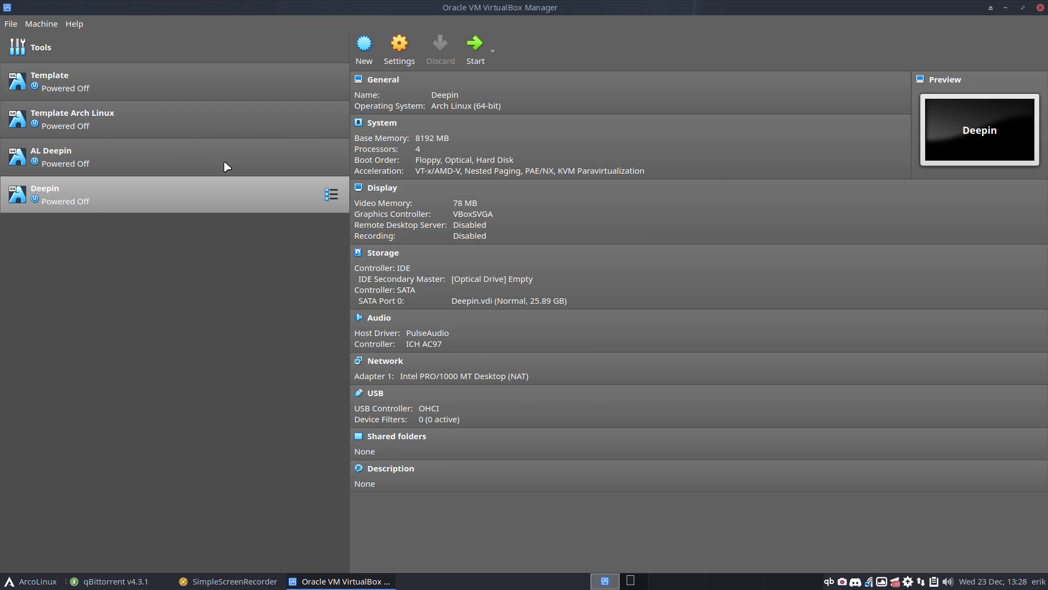
double_click(214, 194)
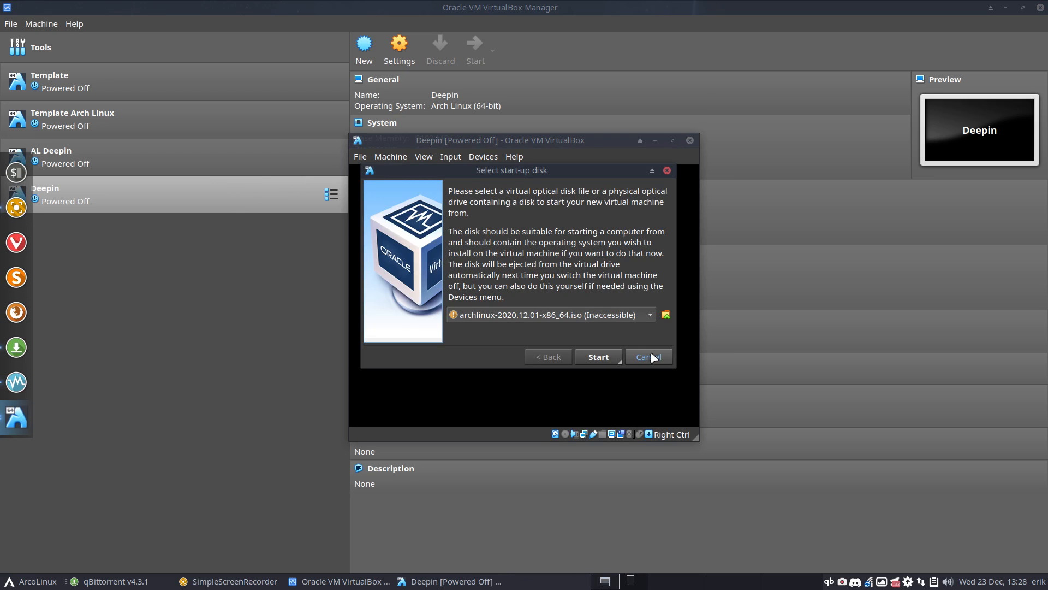
Skip the start-up disk prompt and power off the Deepin machine
left_click(652, 355)
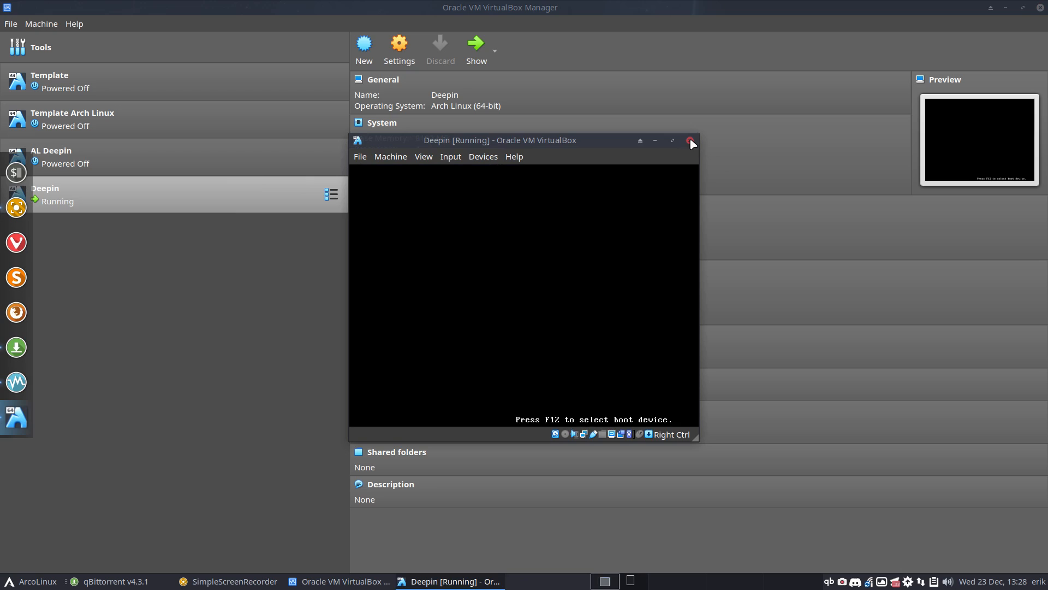
left_click(690, 140)
left_click(502, 292)
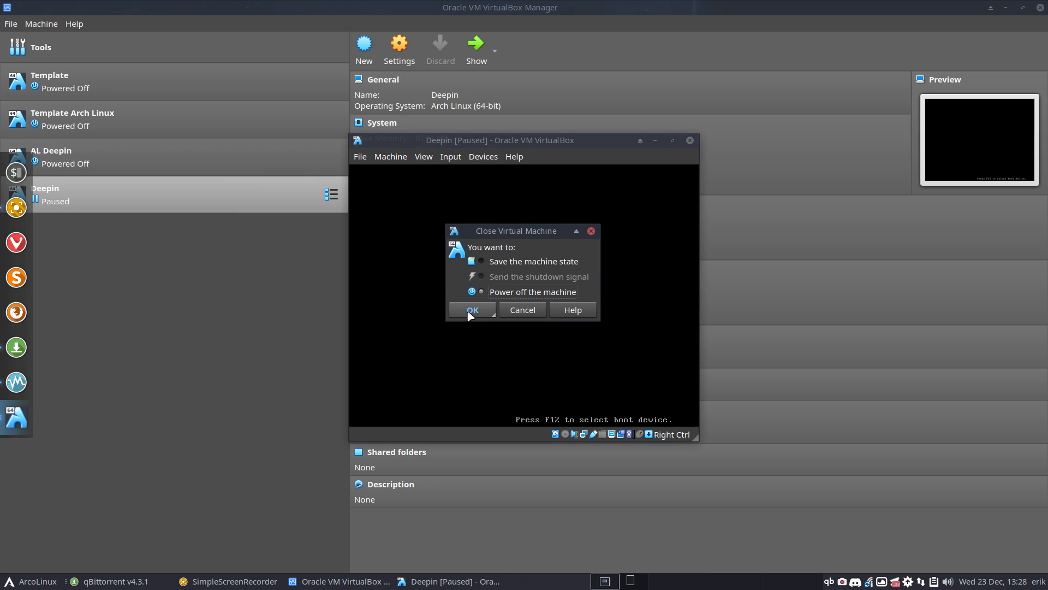
left_click(471, 311)
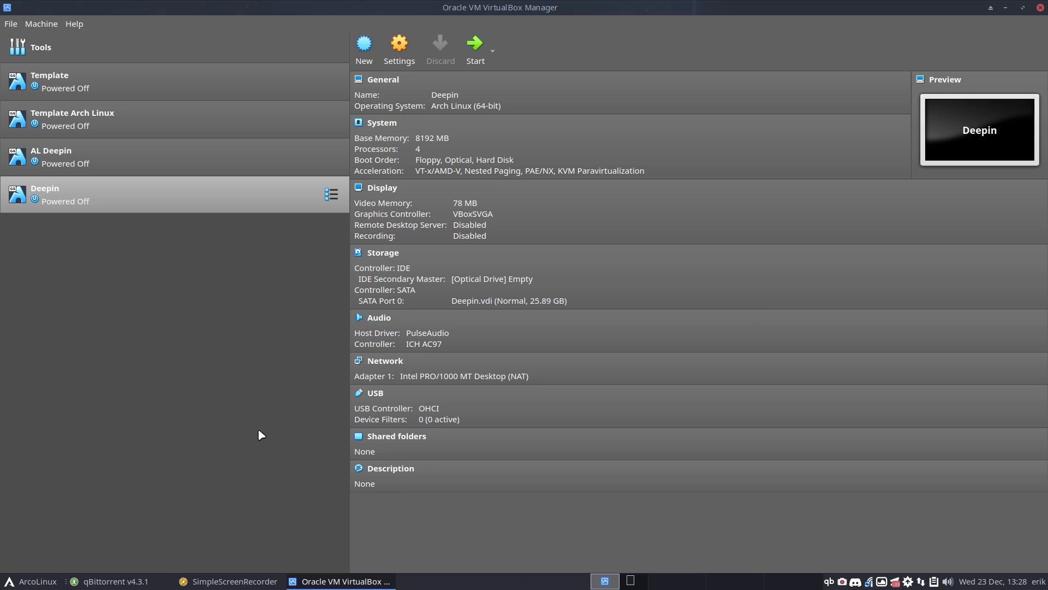
Minimise qBittorrent and launch Chromium with Super+W
left_click(143, 581)
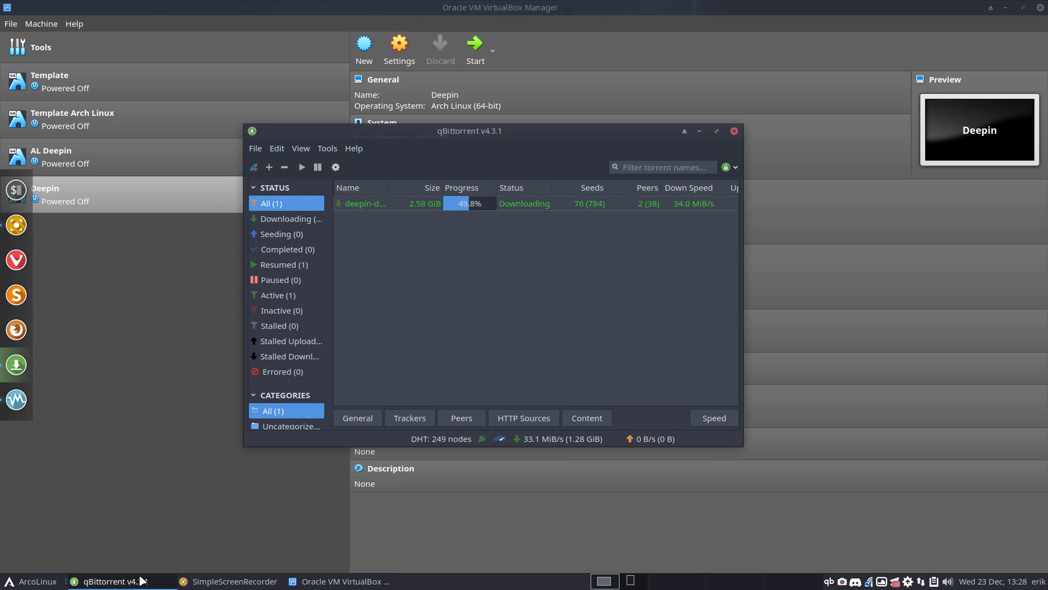
left_click(143, 581)
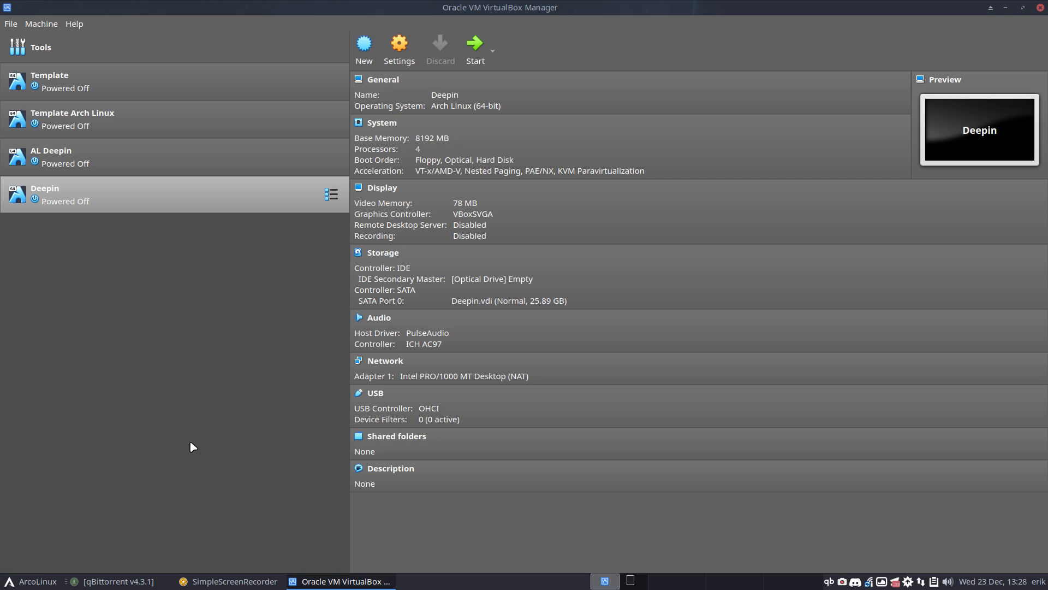
key("super+w")
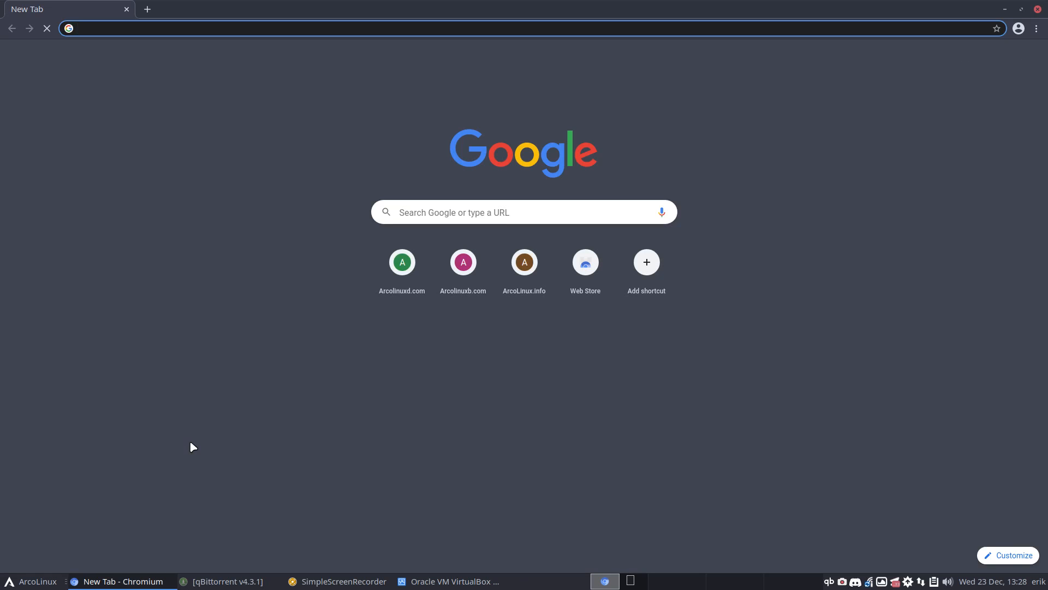
Search 'deepin', open the Deepin Technology Community site, scroll its news, then minimise Chromium
type("deepl")
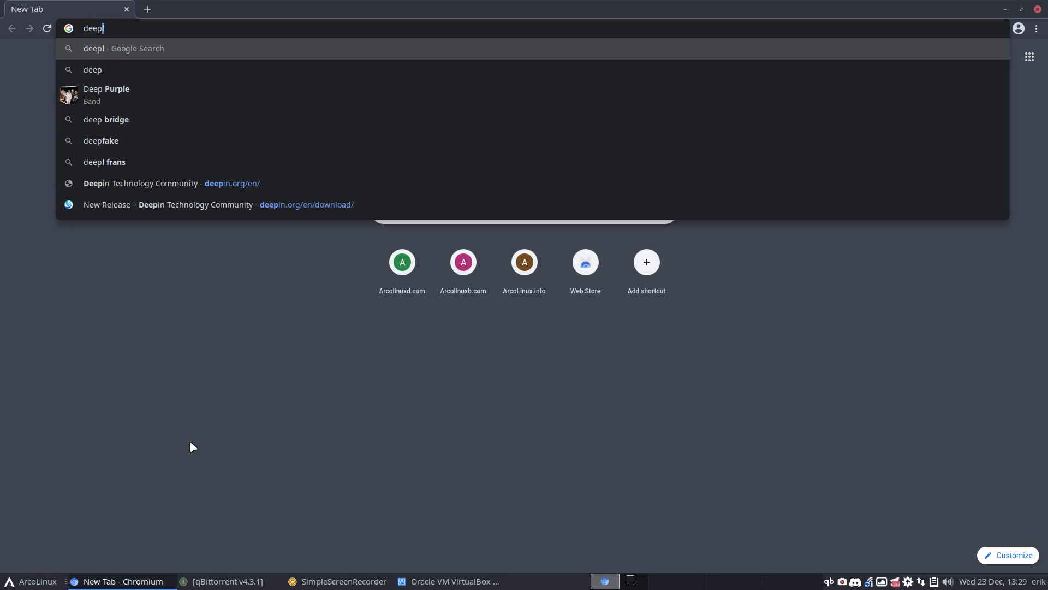
type("in")
key("Return")
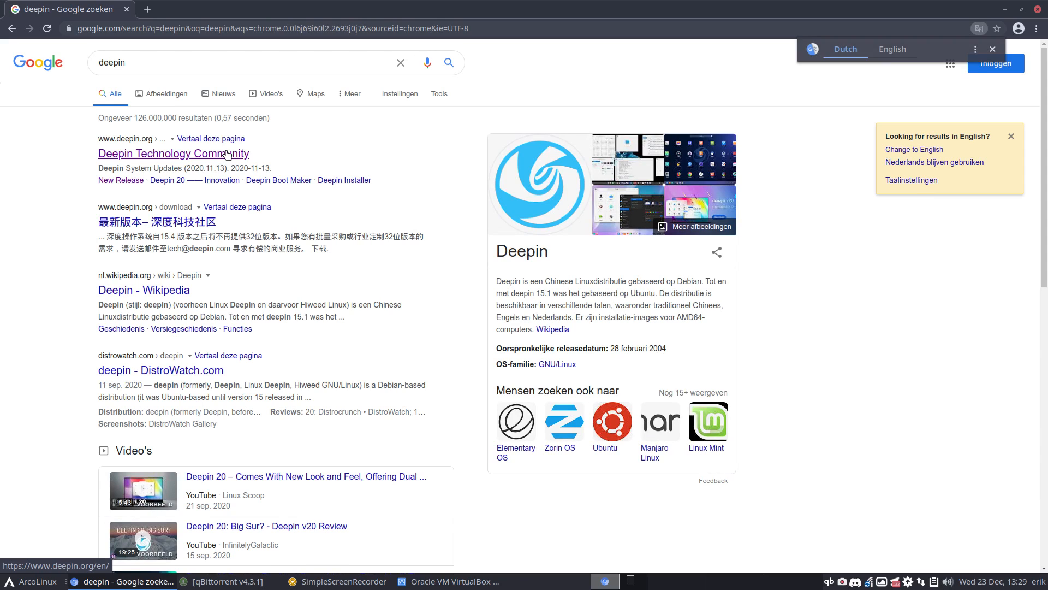
left_click(229, 155)
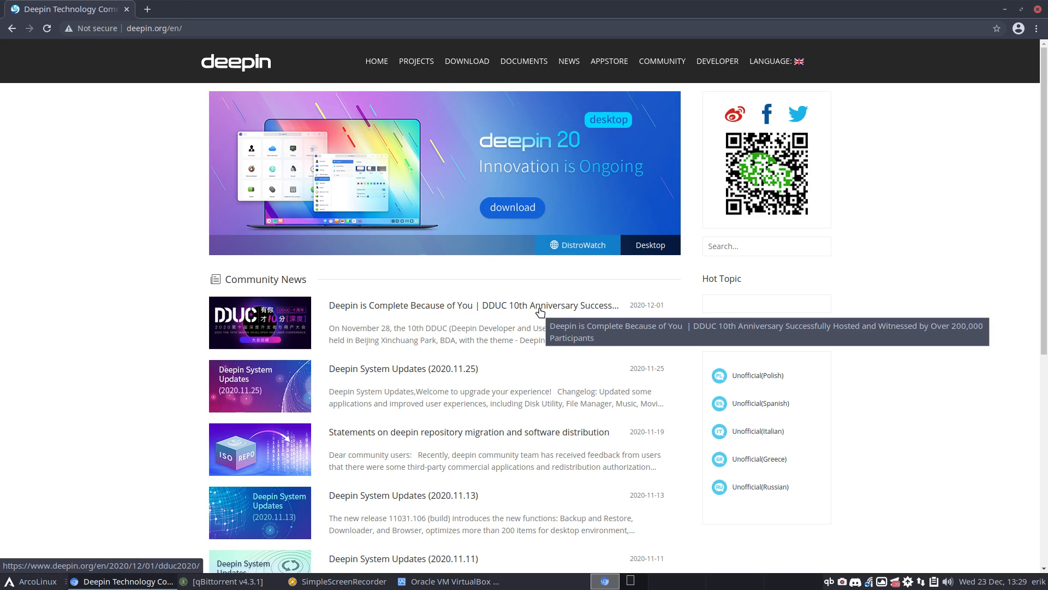
scroll(546, 331, "down", 3)
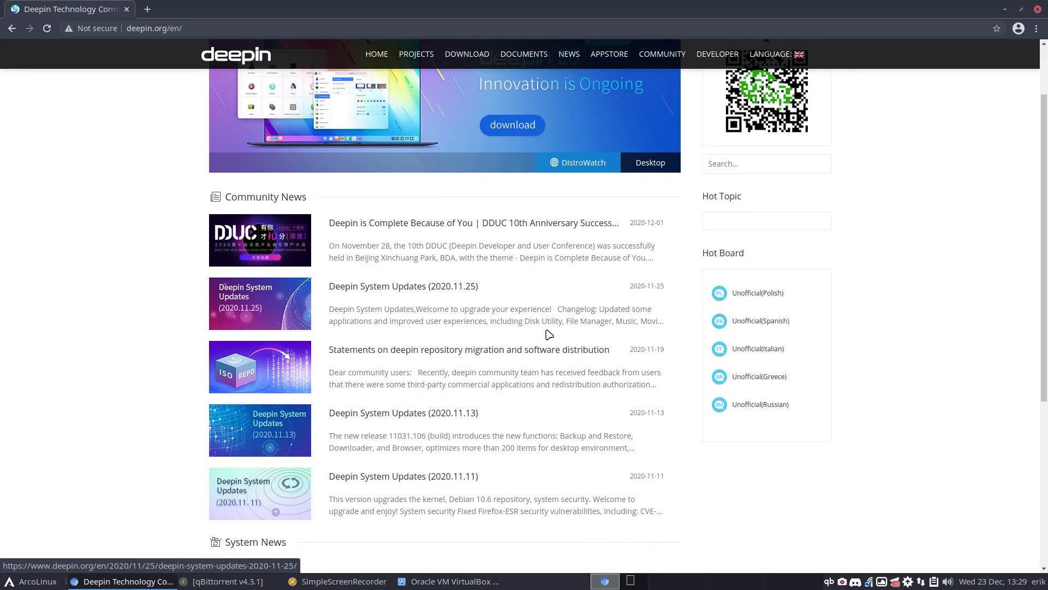
scroll(549, 334, "down", 3)
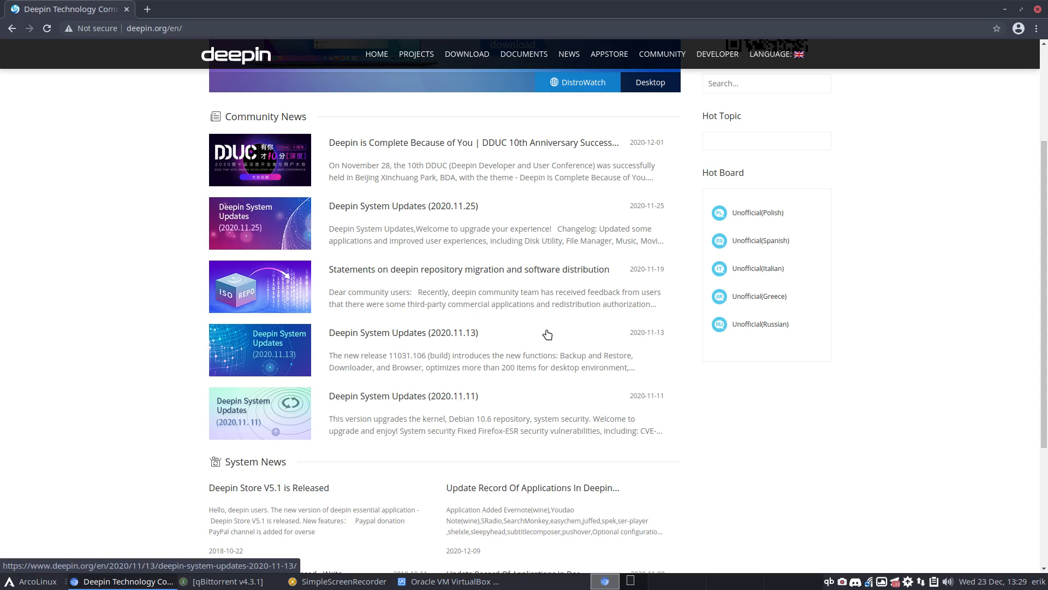
scroll(548, 334, "down", 3)
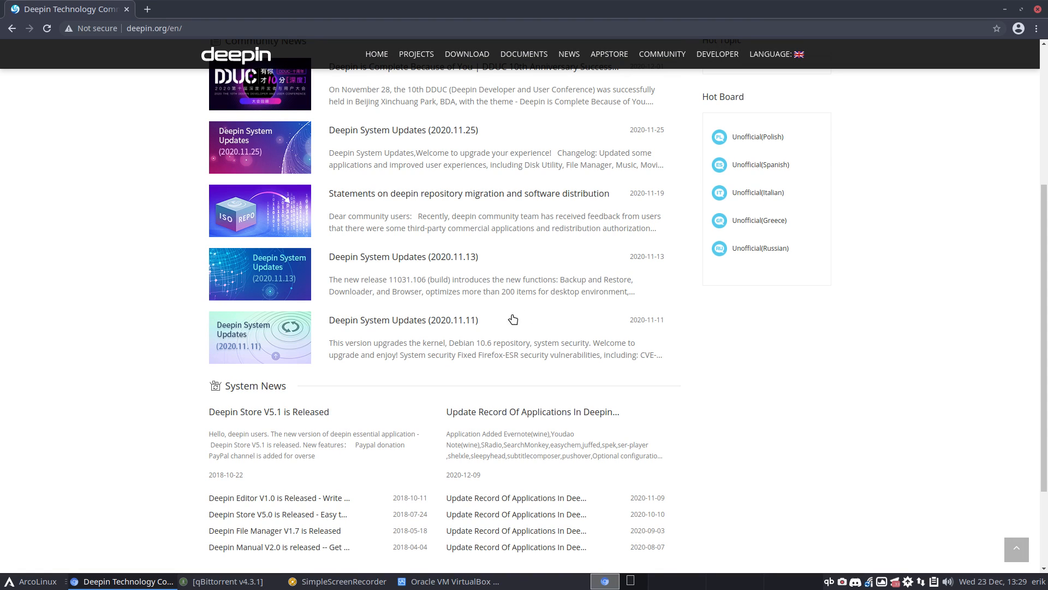
left_click(1004, 9)
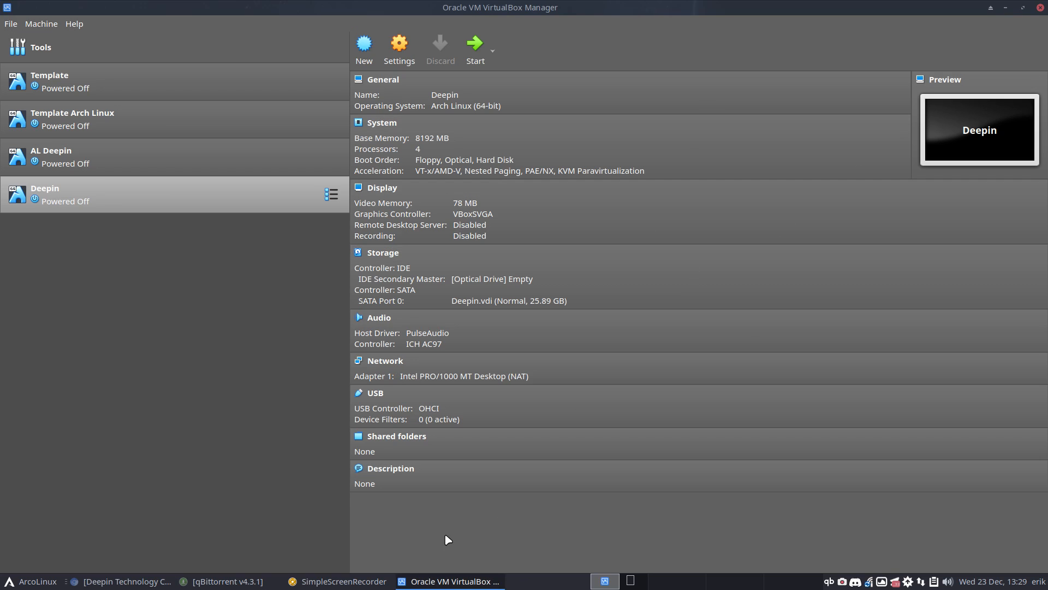
Delete the finished deepin ISO torrent from qBittorrent, close its window and open its tray menu
left_click(217, 582)
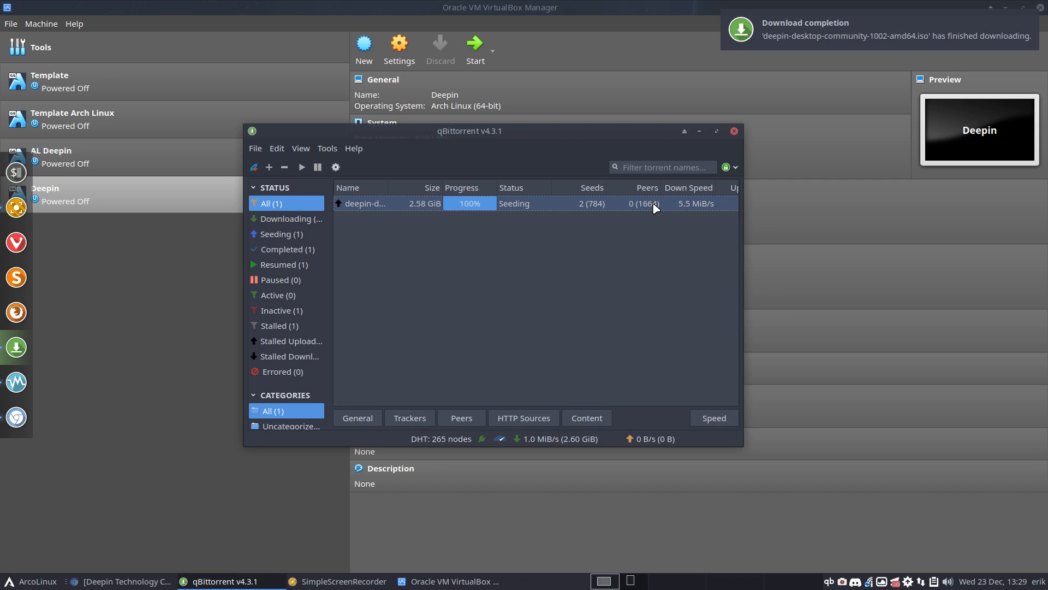
right_click(633, 207)
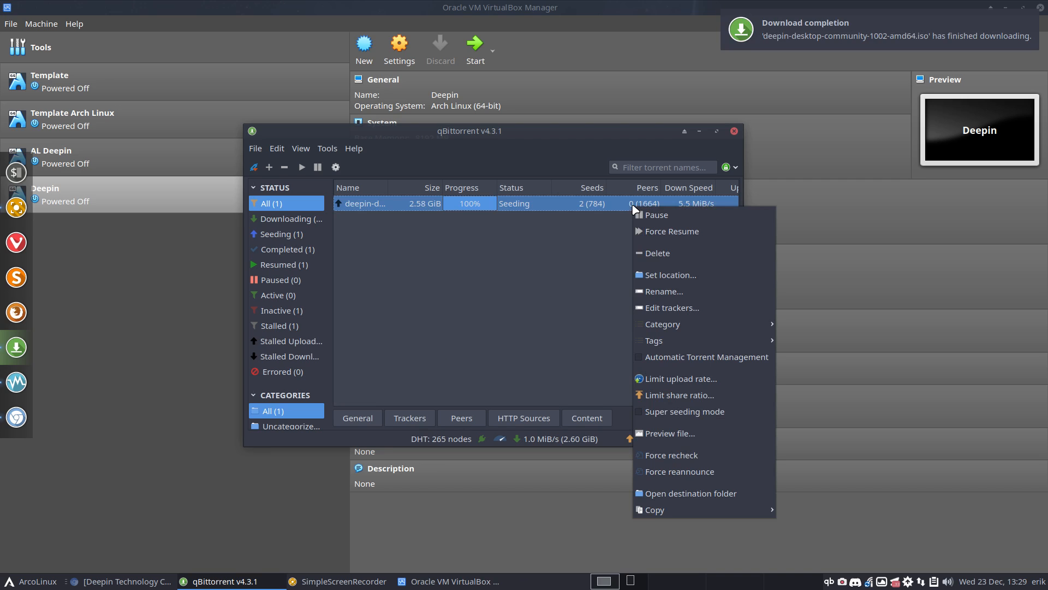
left_click(660, 254)
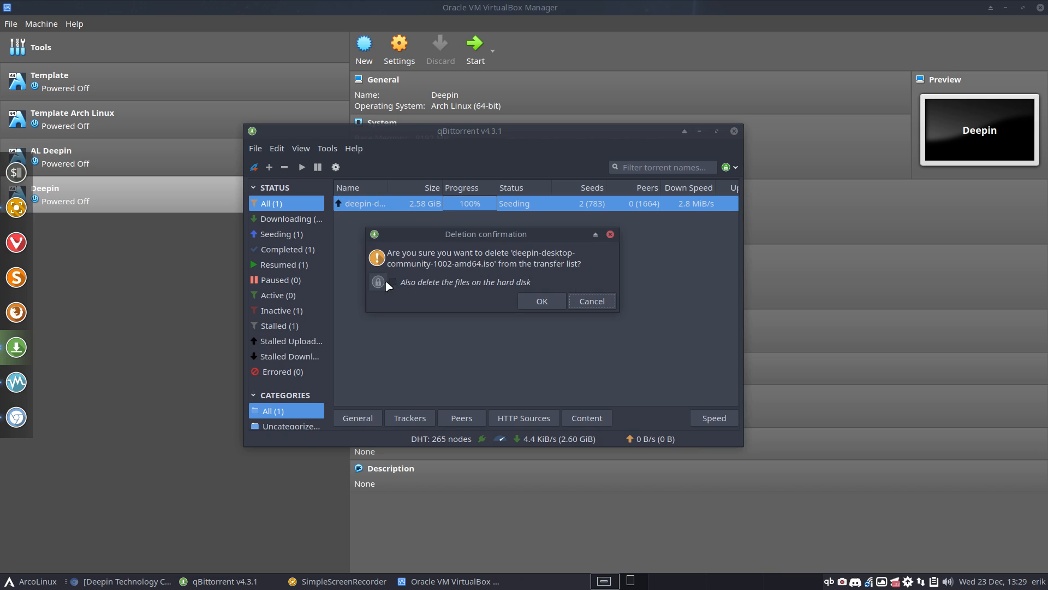
left_click(539, 300)
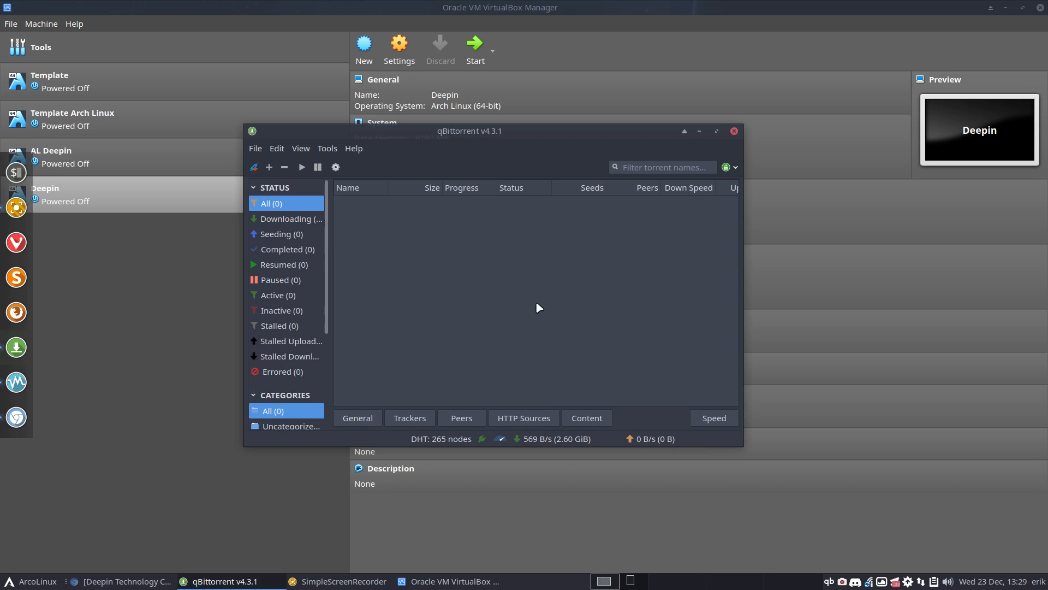
left_click(734, 131)
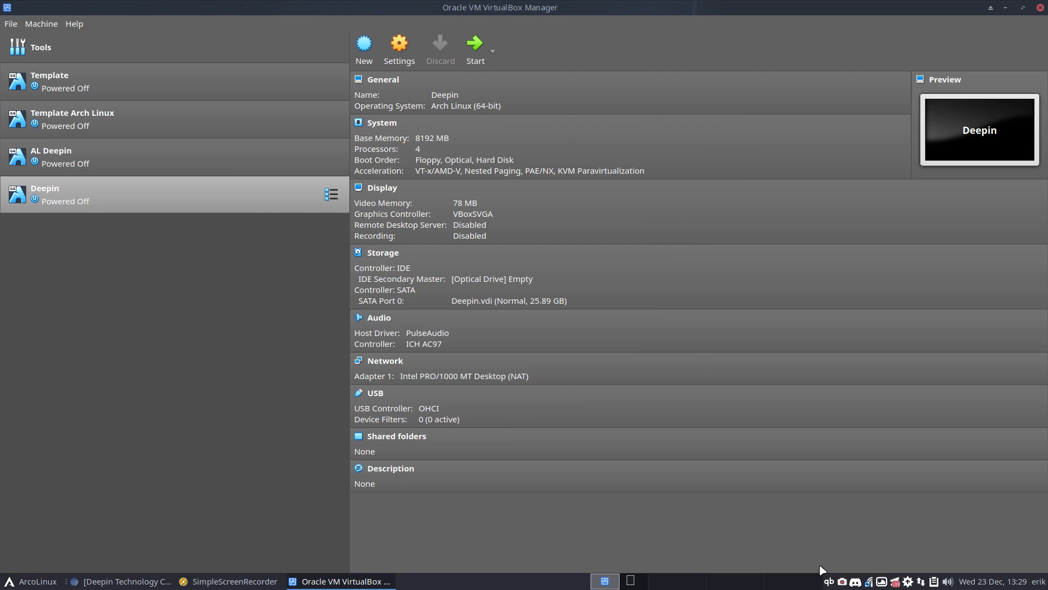
right_click(828, 582)
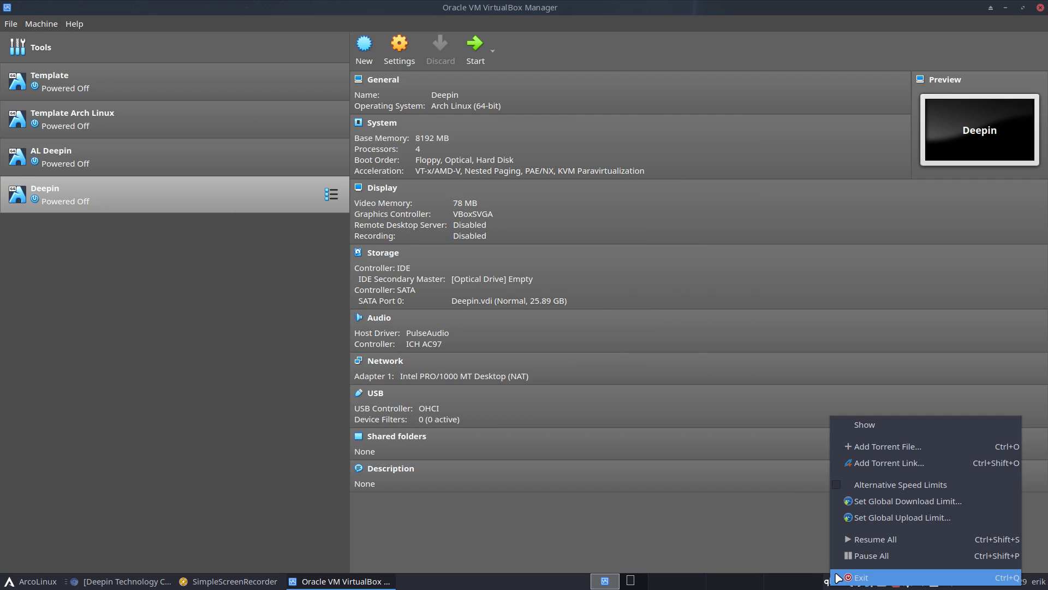
Quit qBittorrent and load the downloaded deepin ISO into the Deepin VM's optical drive
left_click(864, 577)
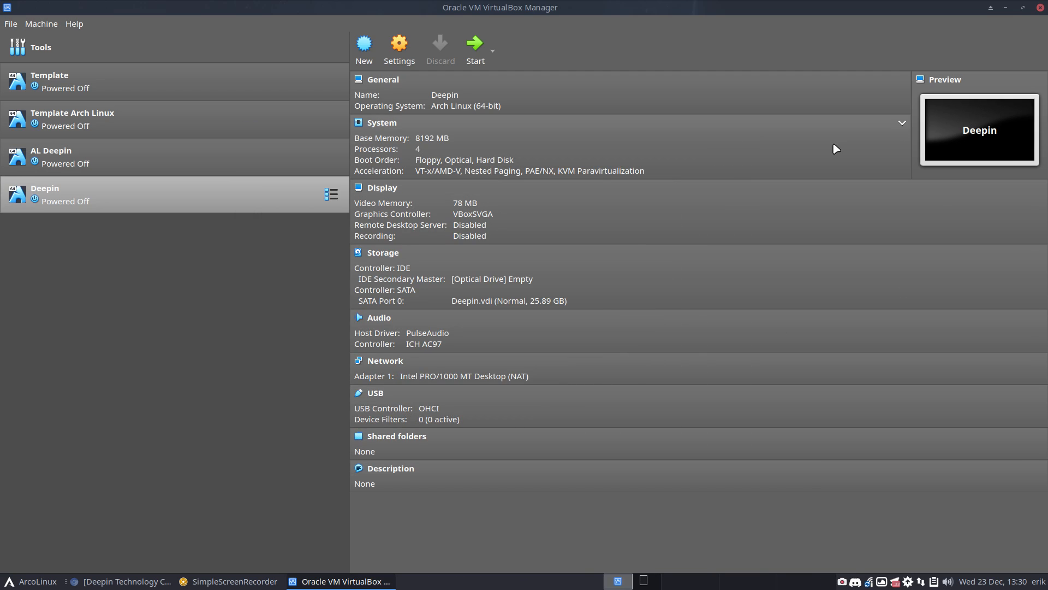
left_click(509, 286)
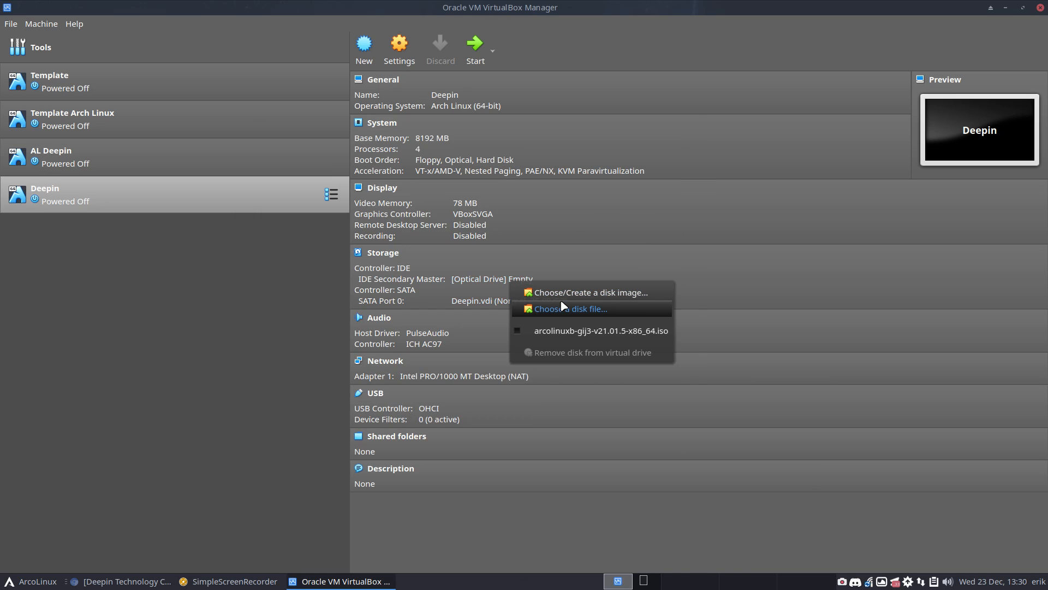
left_click(644, 309)
left_click(536, 228)
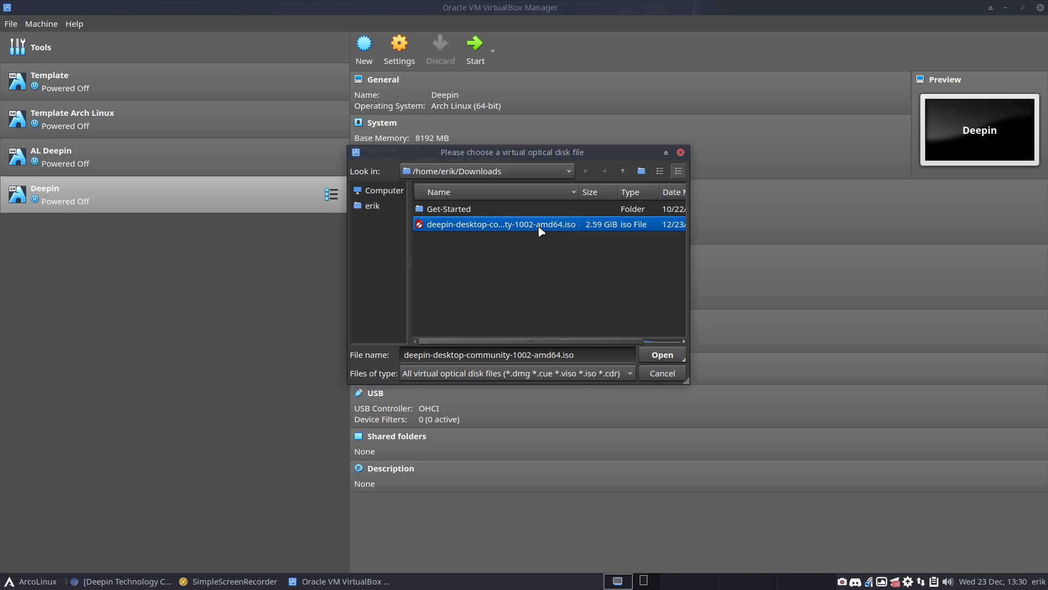
left_click(653, 355)
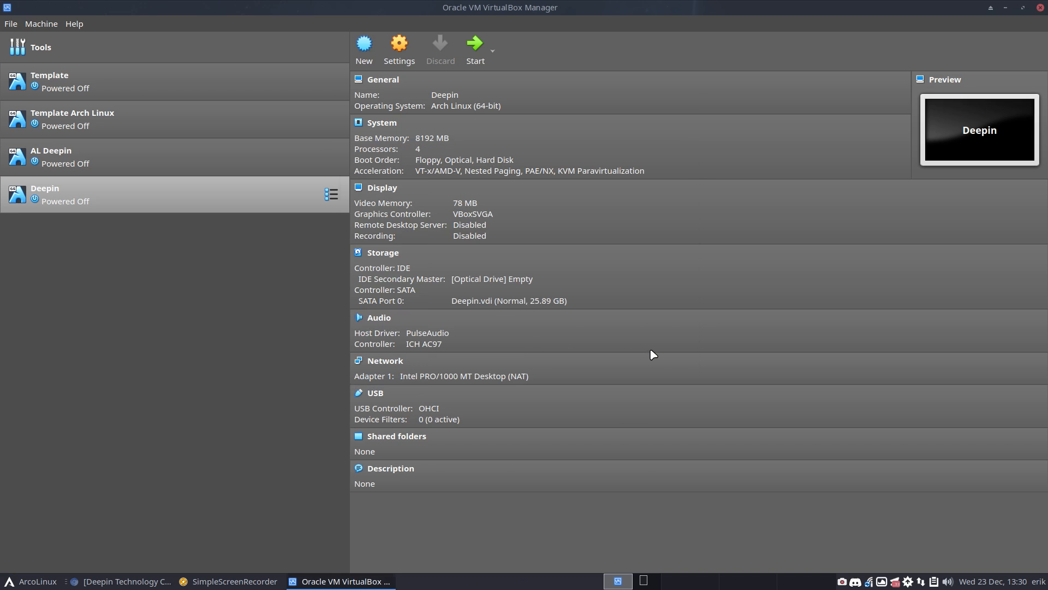
Start the Deepin VM in full screen and boot the default Deepin 20 install entry
double_click(310, 203)
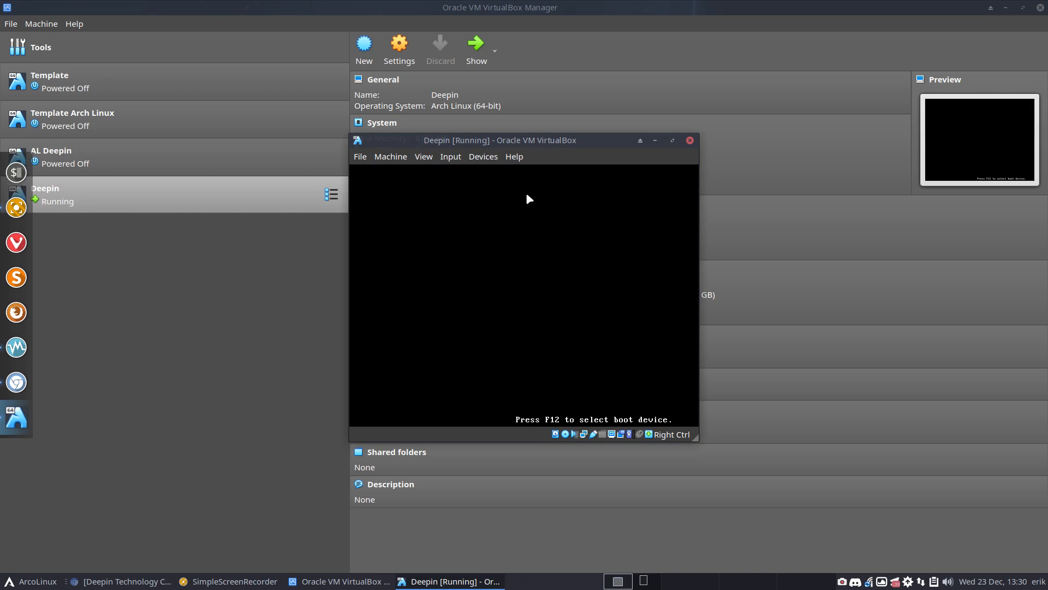
double_click(559, 142)
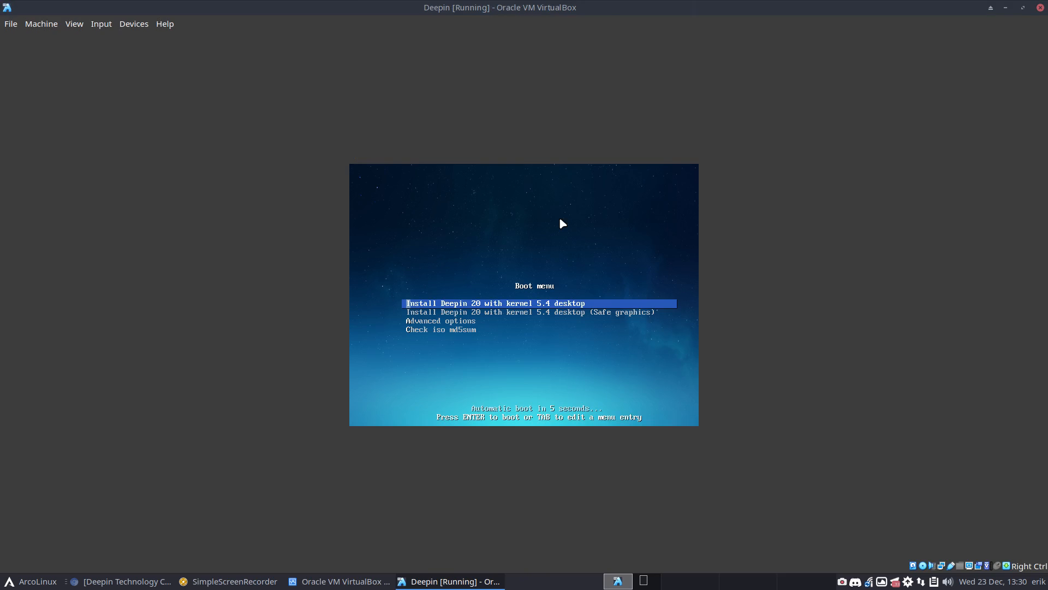
key("Control_R+f")
key("Return")
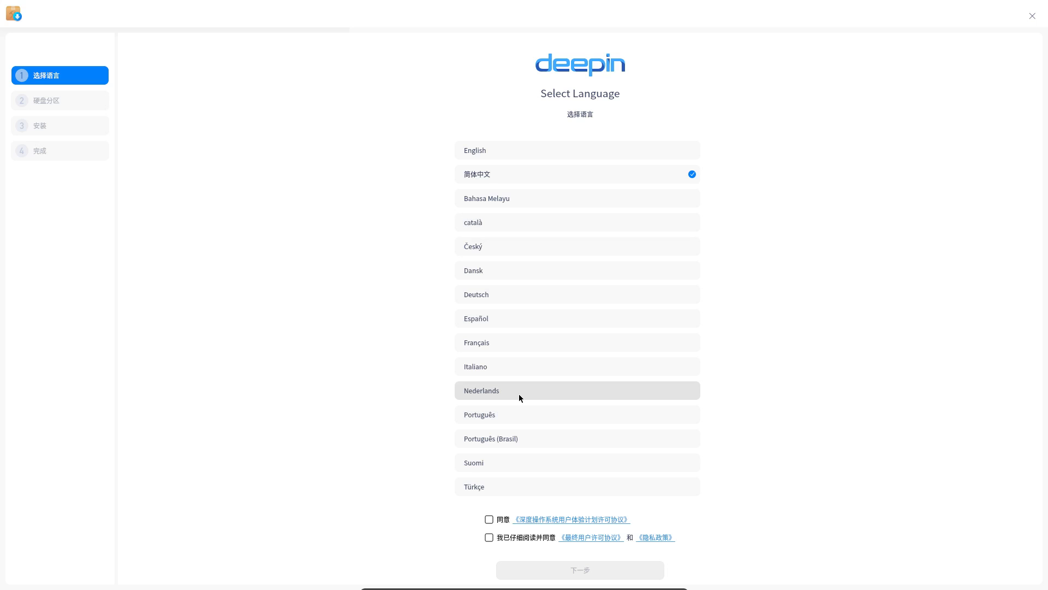
Choose English, tick the experience program and licence agreements, and dismiss the performance note
scroll(519, 398, "down", 5)
scroll(518, 398, "down", 1)
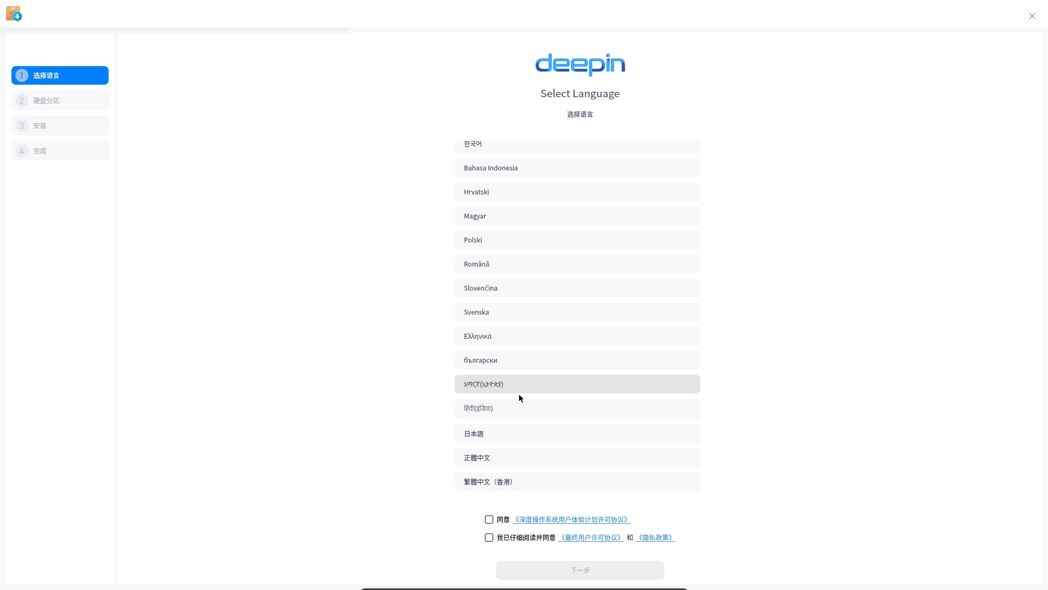
scroll(518, 398, "up", 6)
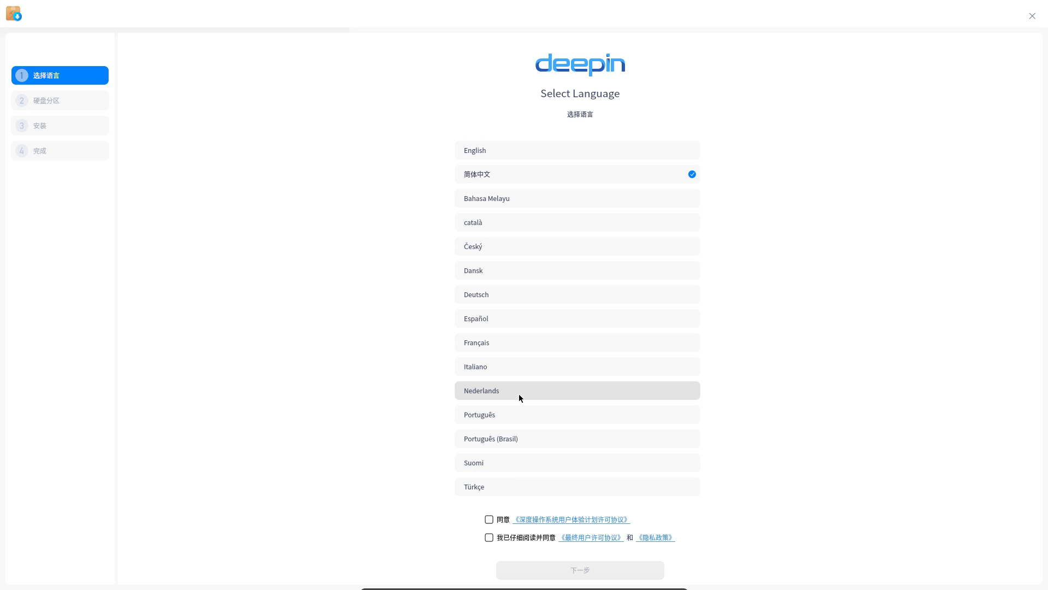
left_click(525, 156)
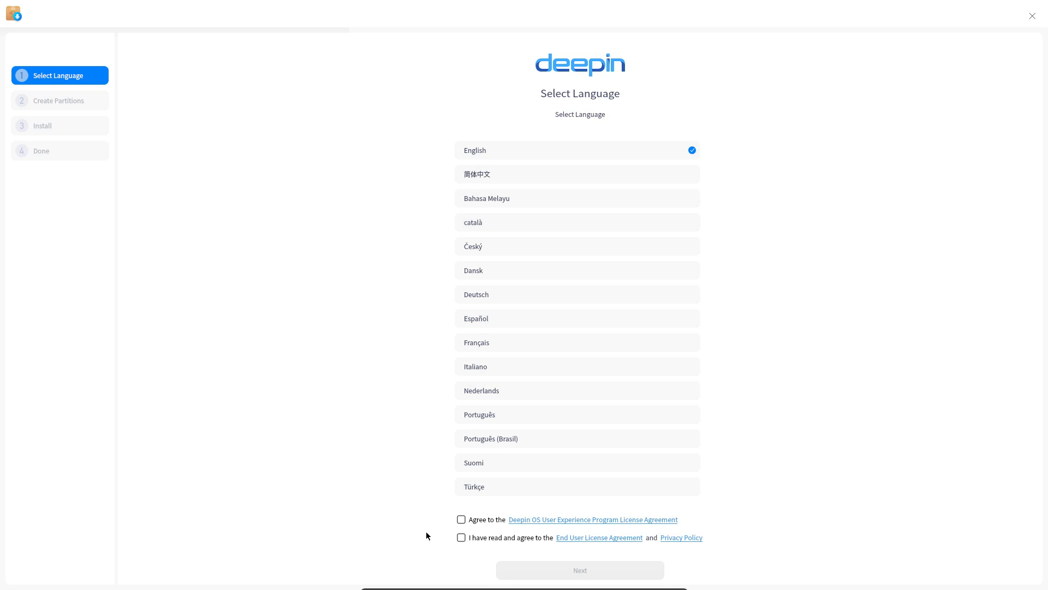
left_click(461, 520)
left_click(460, 538)
left_click(555, 569)
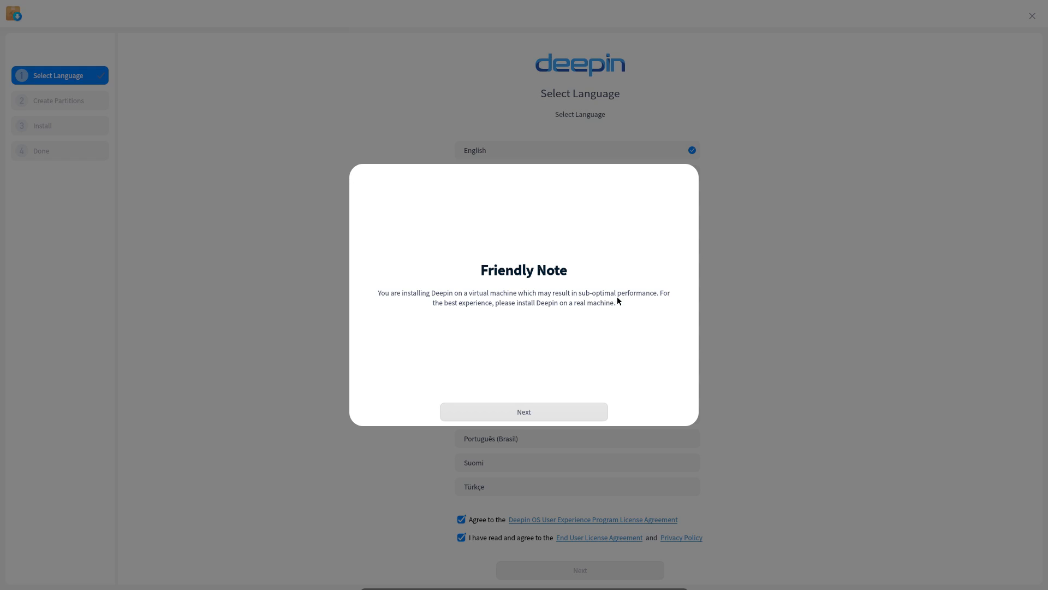
left_click(526, 414)
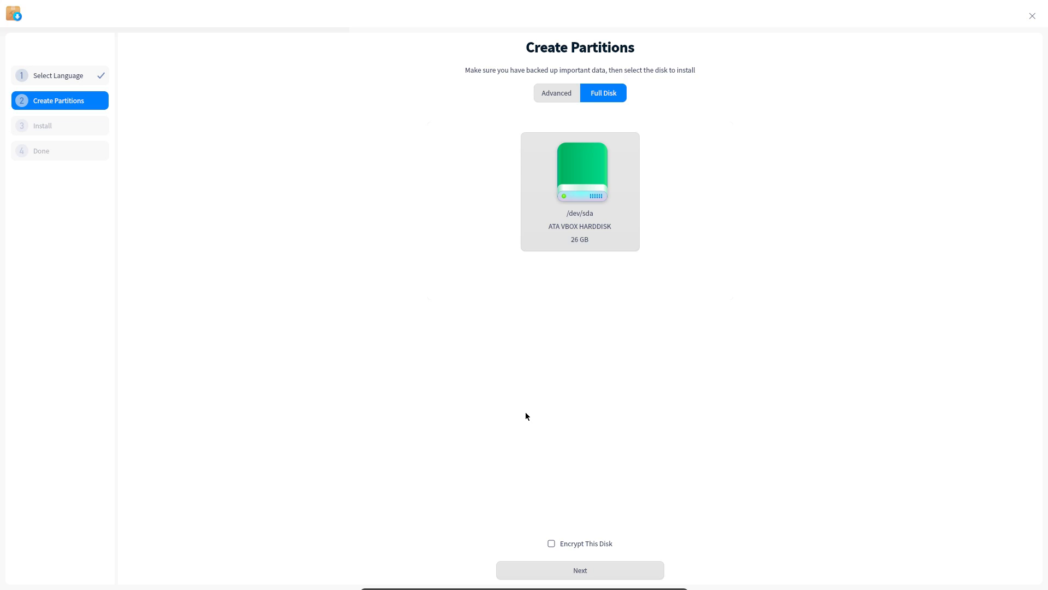
Select /dev/sda, toggle disk encryption, and switch between Advanced and Full Disk partitioning
left_click(603, 544)
left_click(615, 568)
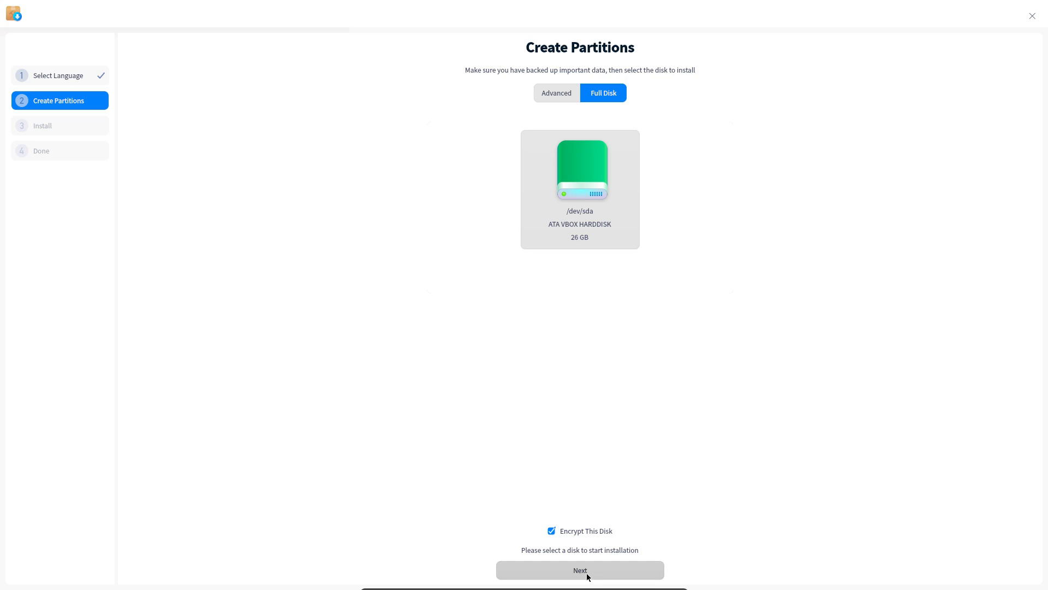
left_click(572, 216)
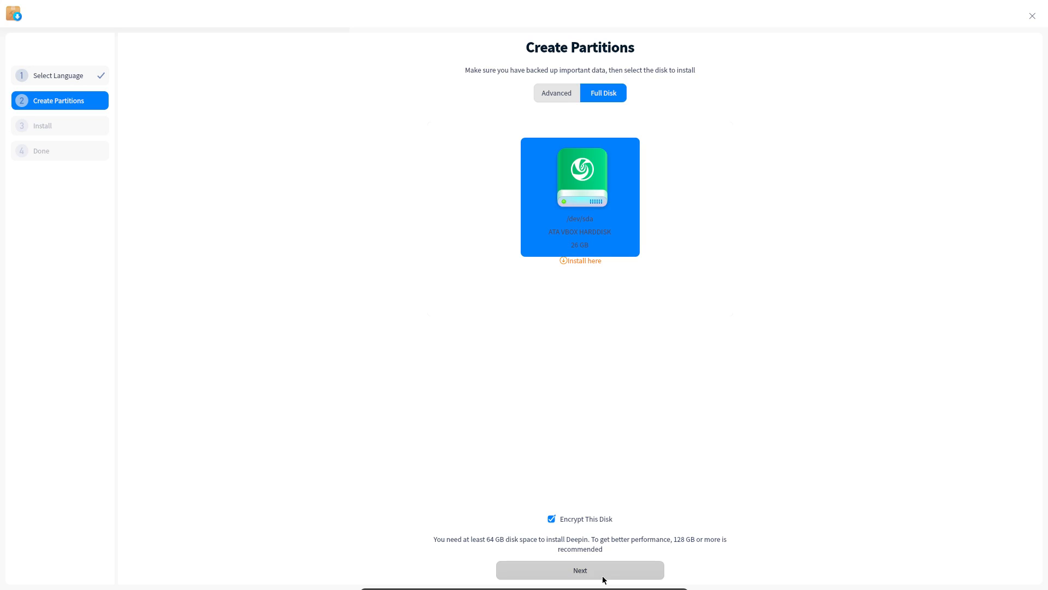
left_click(589, 520)
left_click(580, 519)
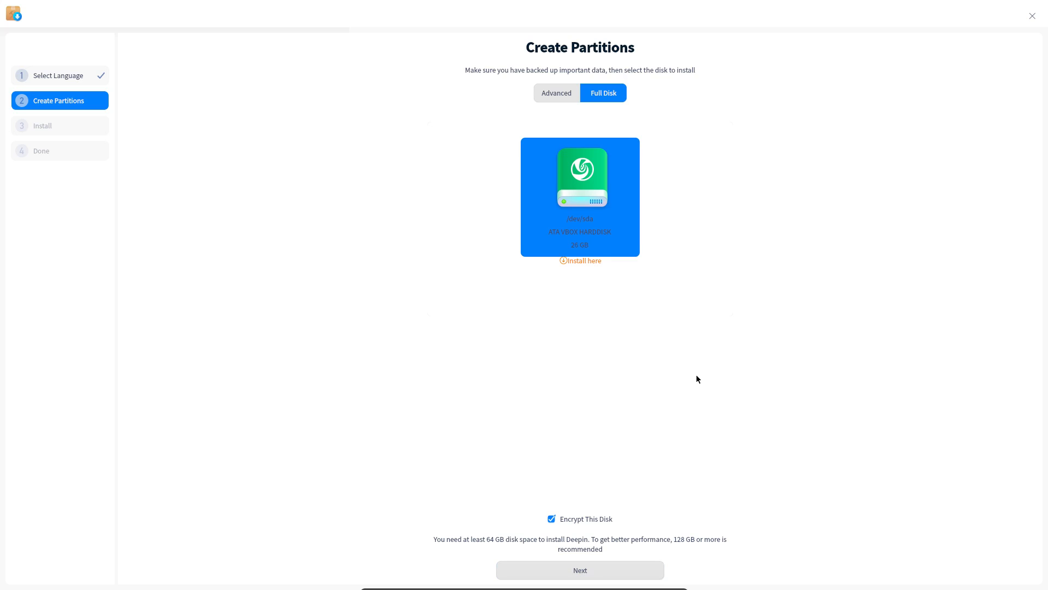
left_click(558, 94)
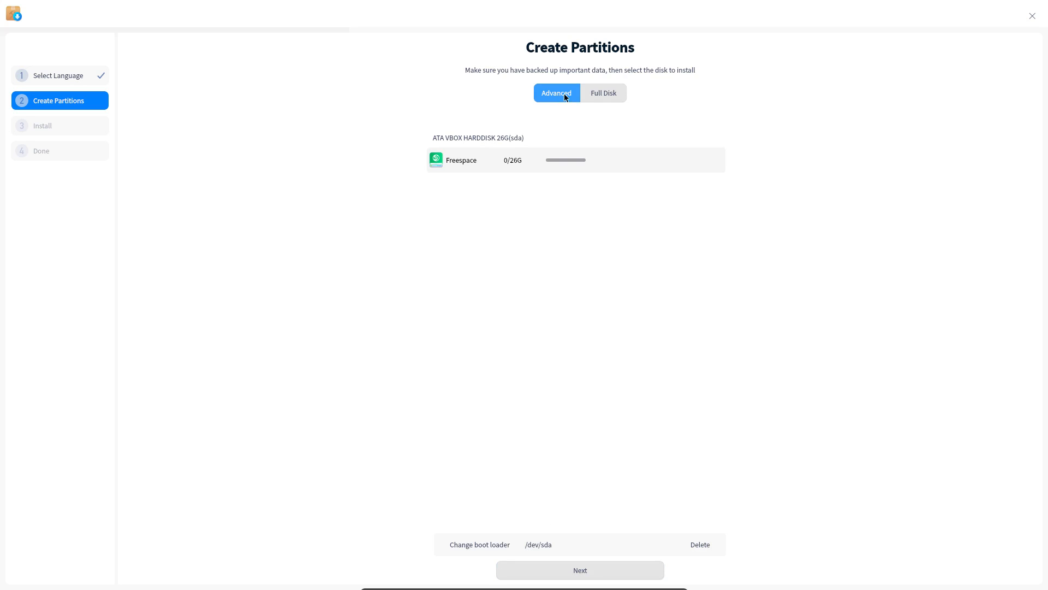
left_click(603, 94)
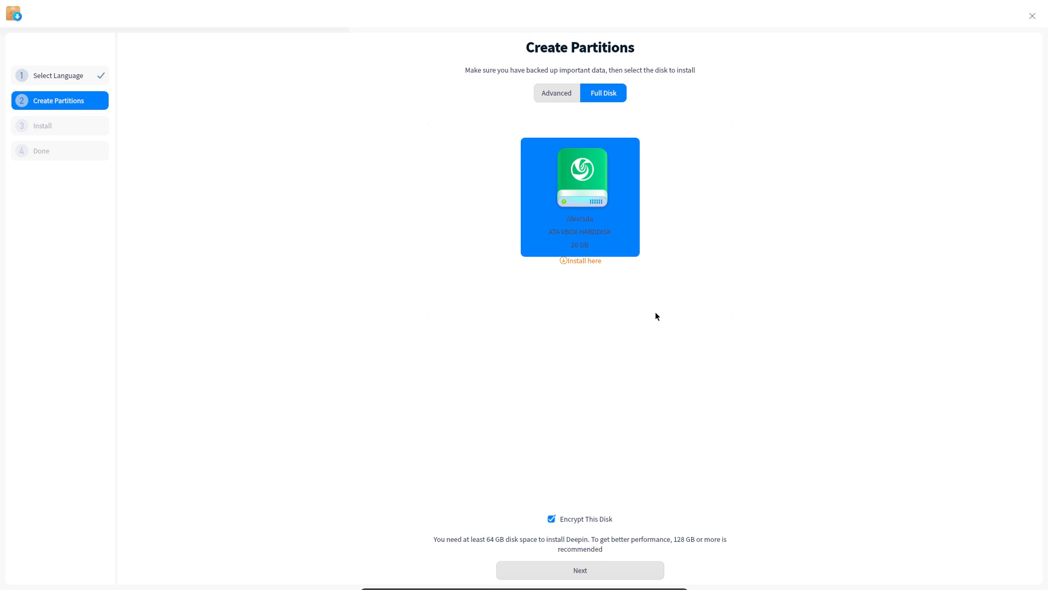
Settle on Full Disk with encryption off, then leave fullscreen with Right Ctrl+F
left_click(556, 92)
left_click(603, 93)
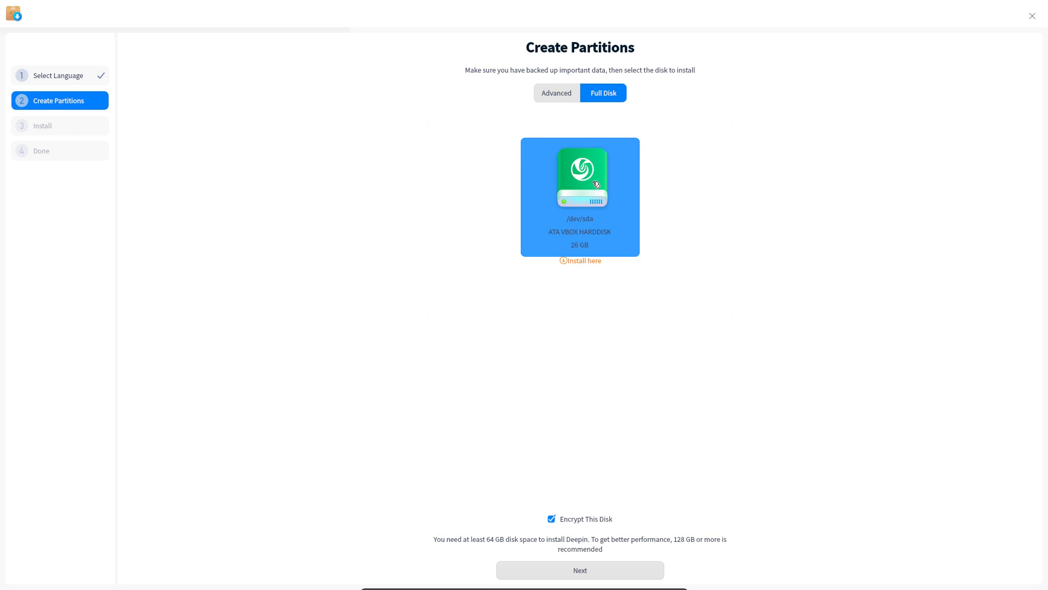
left_click(601, 519)
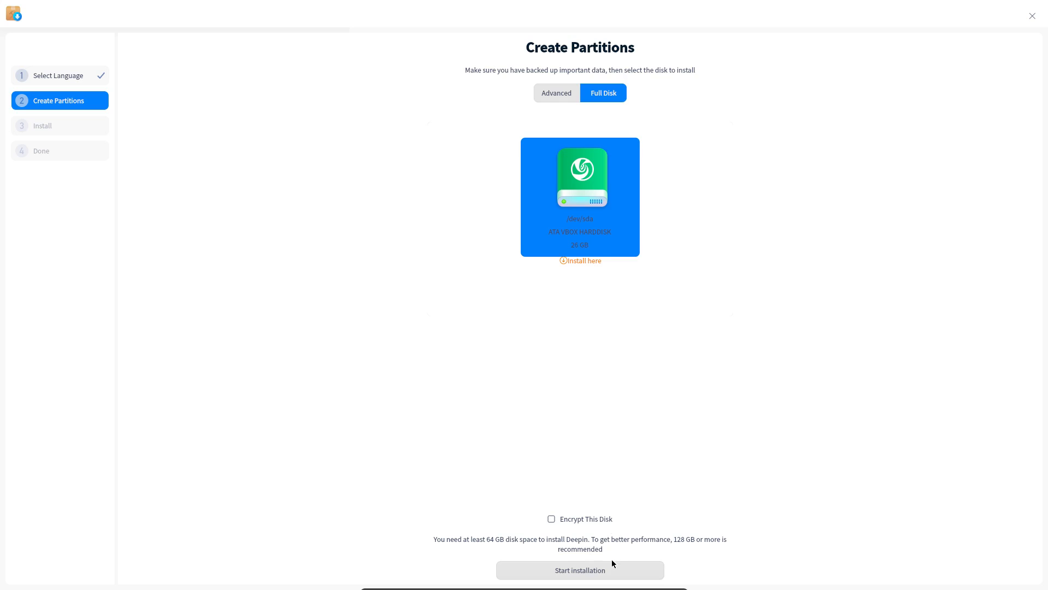
left_click(76, 79)
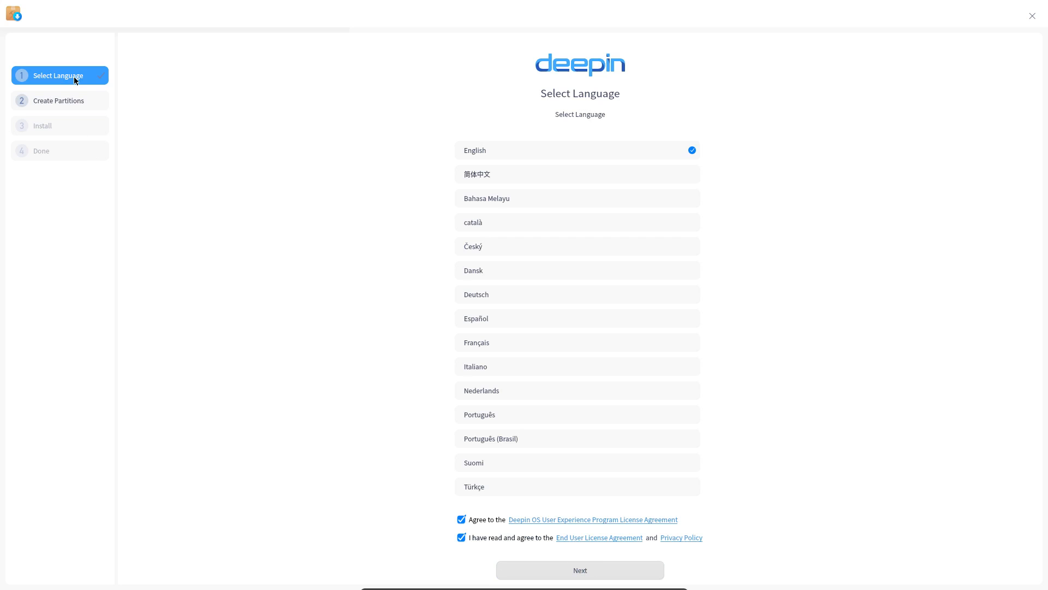
left_click(580, 571)
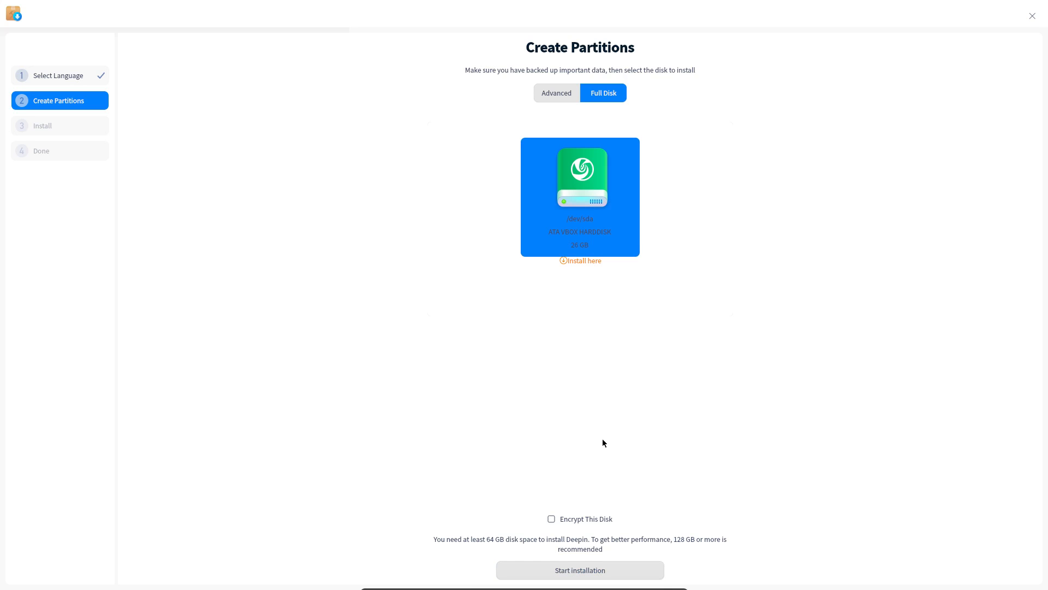
key("Control_R+f")
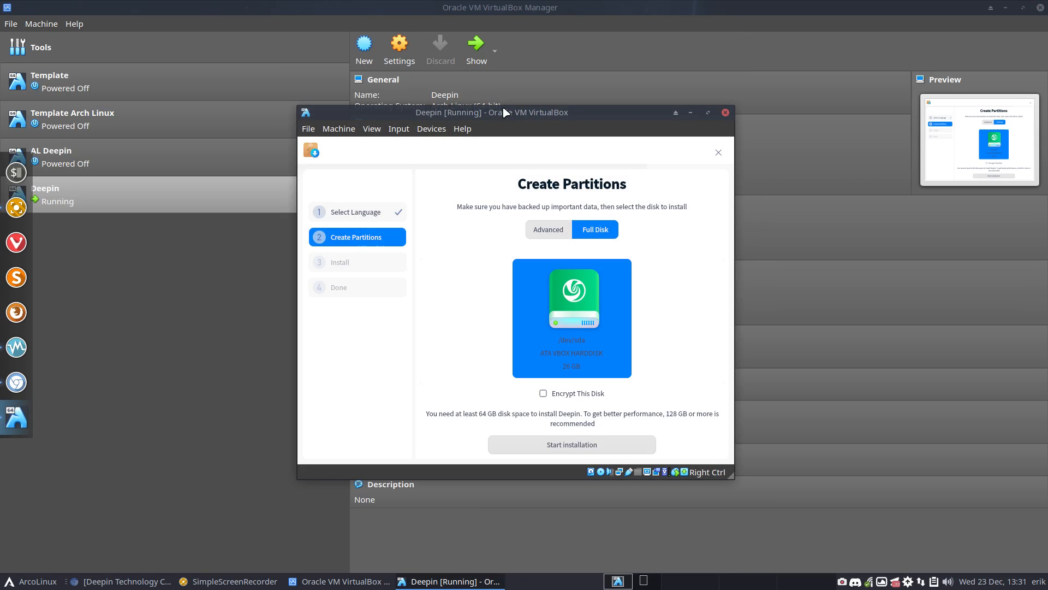
Maximize the VM window, toggle disk encryption, and switch to Advanced manual partitioning
double_click(503, 108)
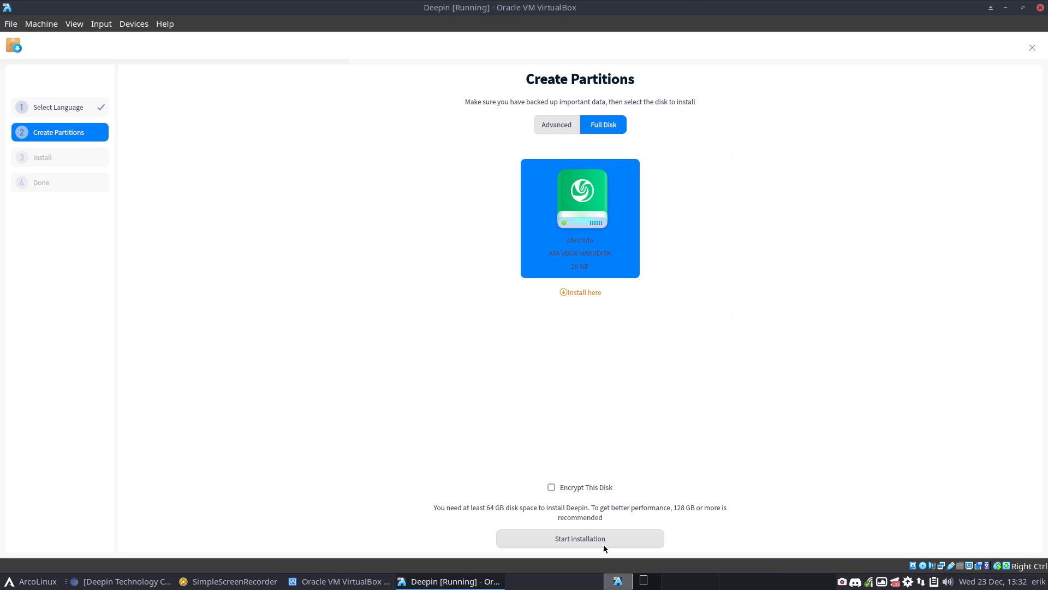
left_click(591, 487)
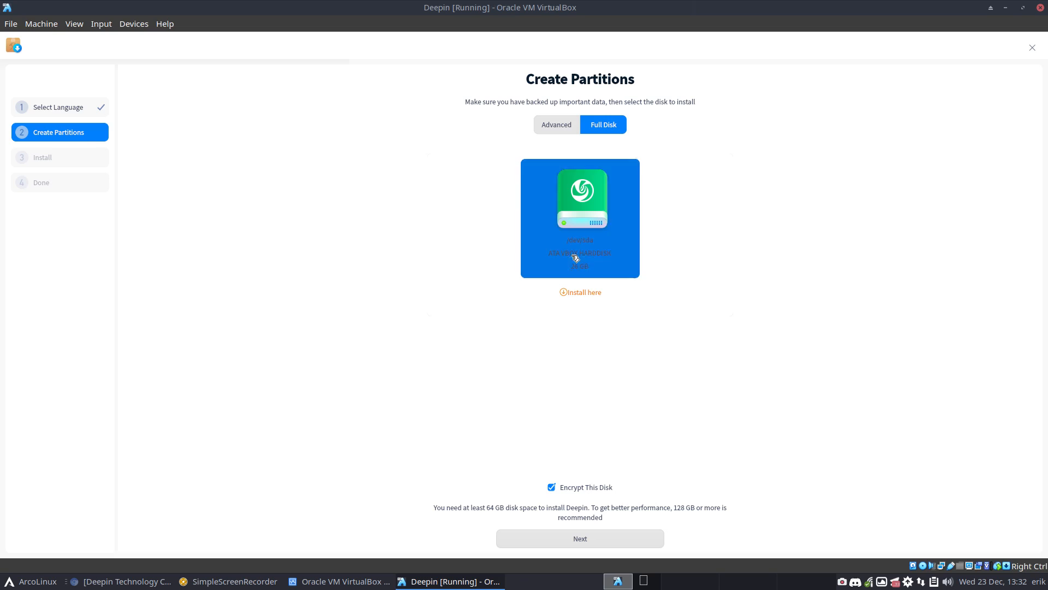
left_click(561, 128)
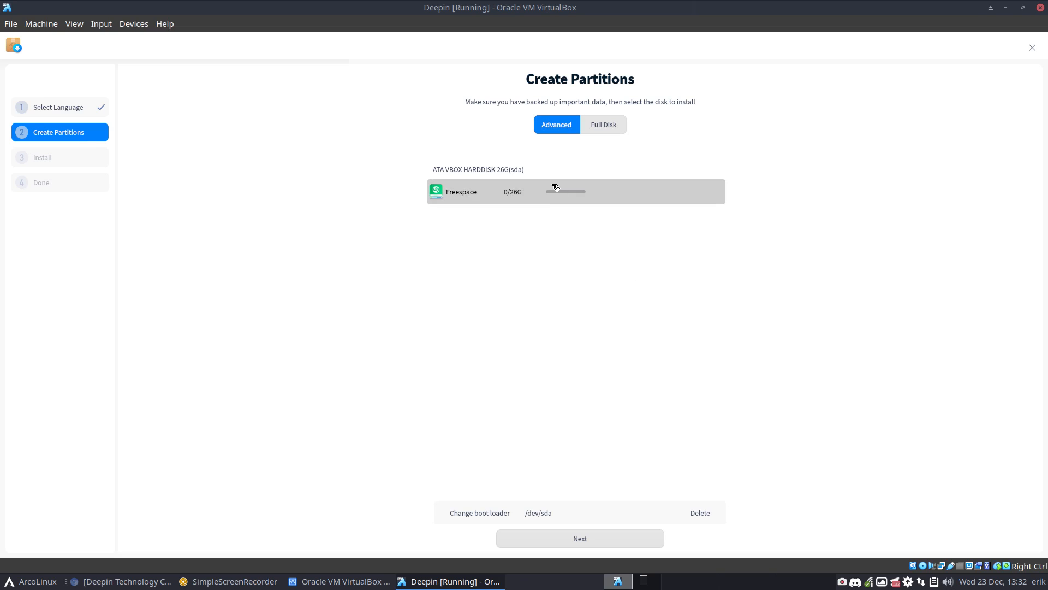
left_click(595, 539)
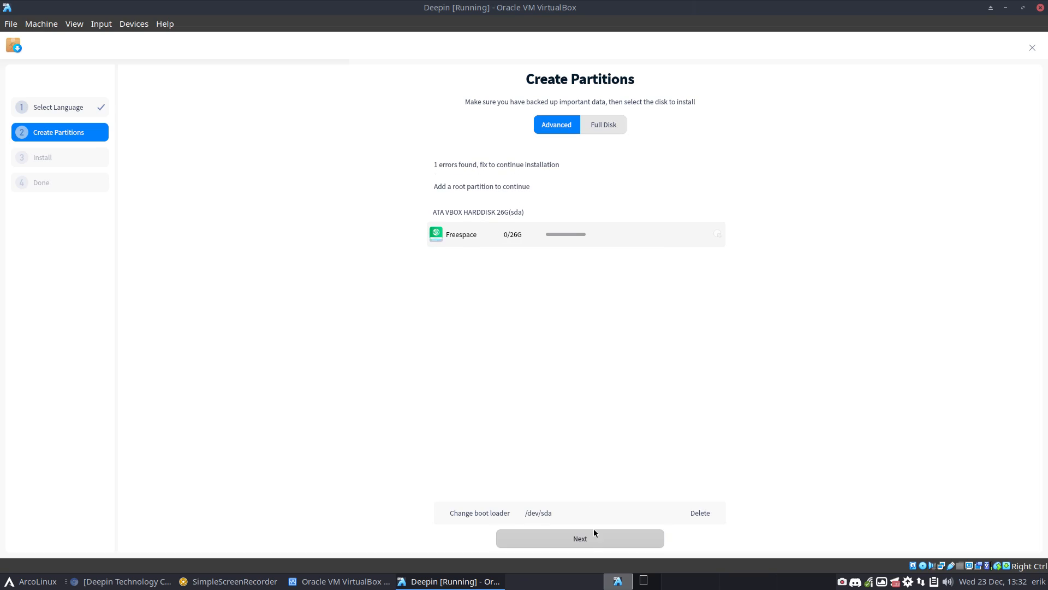
Create an ext4 root (/) partition sda1 in the free space and proceed to the summary
left_click(718, 234)
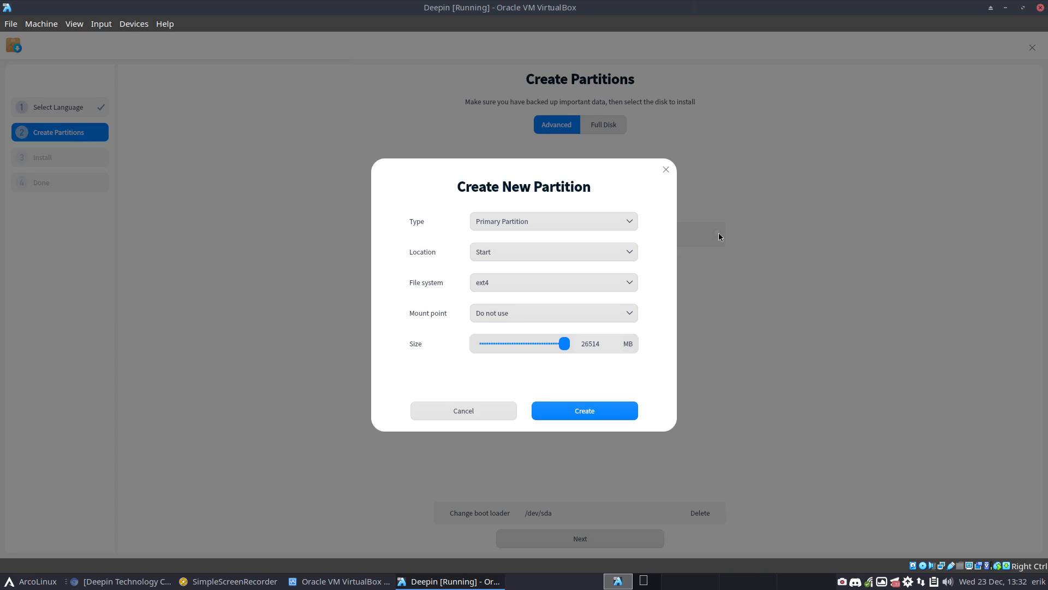
left_click(625, 323)
left_click(552, 326)
left_click(570, 418)
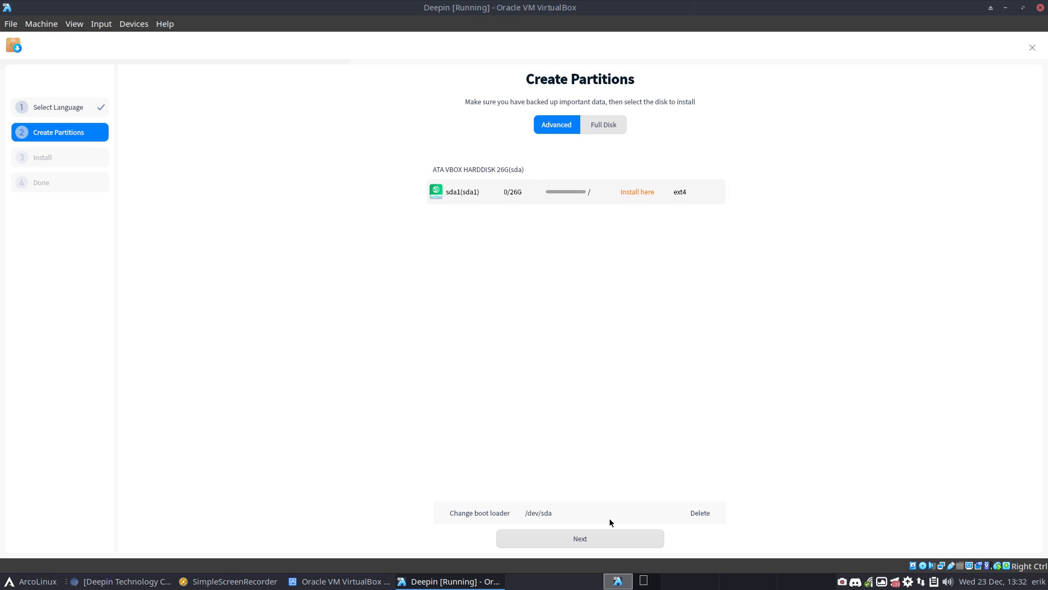
left_click(637, 198)
left_click(611, 538)
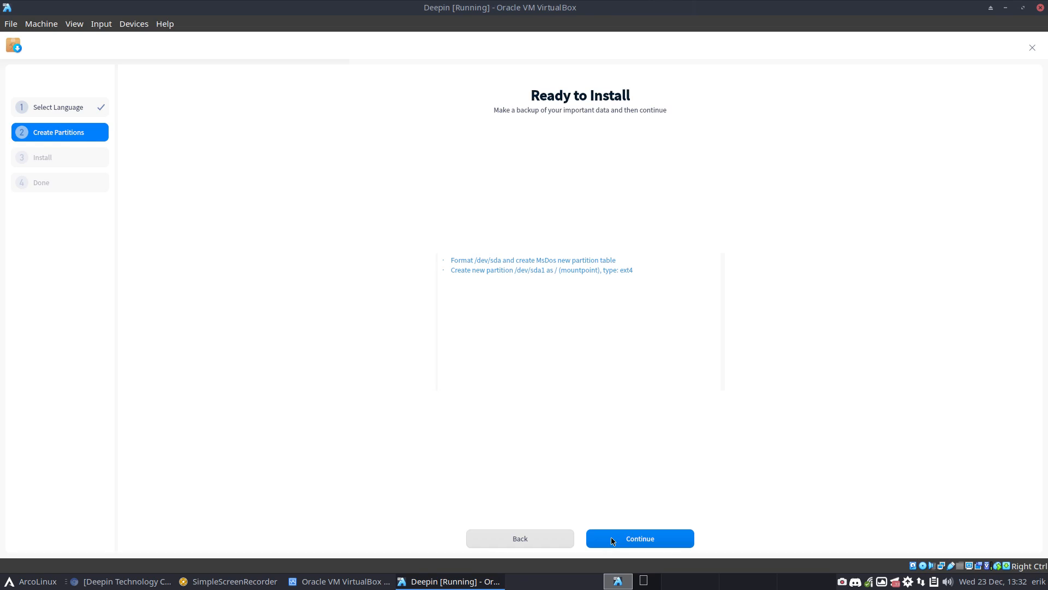
Begin the Deepin installation and display its running installation log
left_click(636, 541)
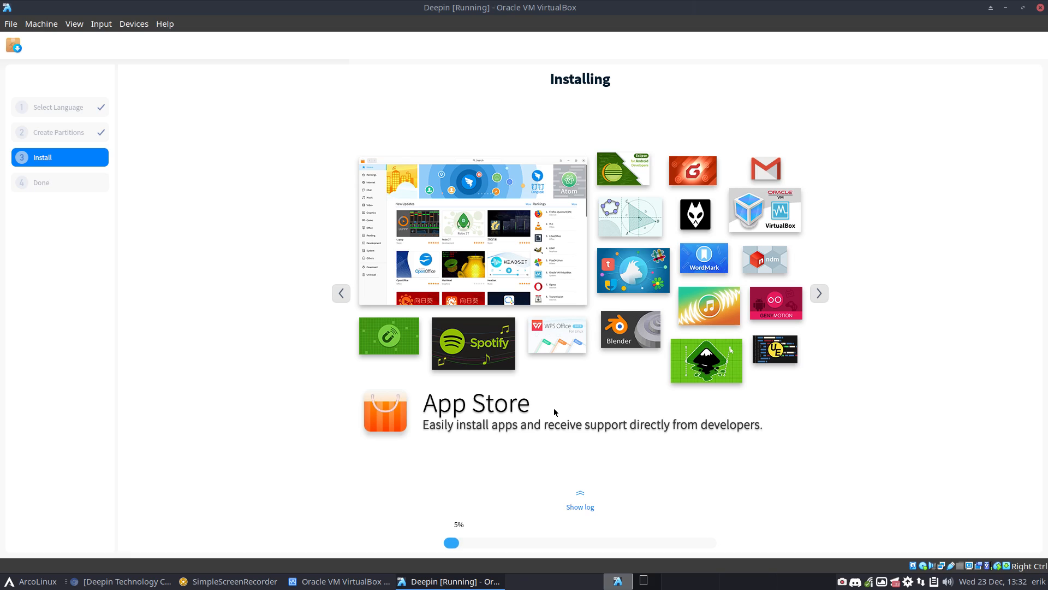
left_click(586, 505)
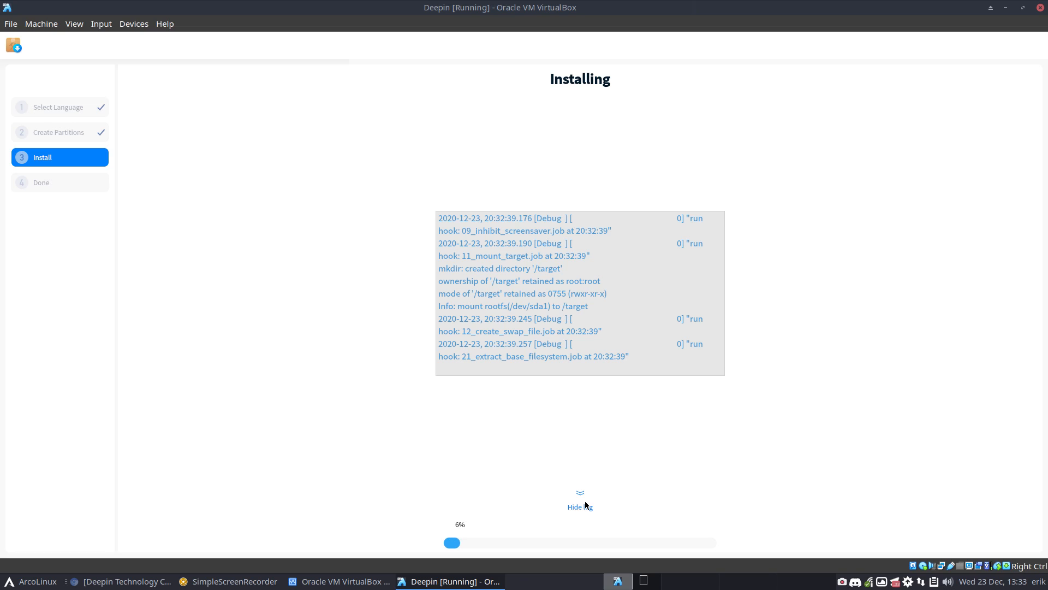
Hide the installation log while Deepin finishes installing
left_click(586, 505)
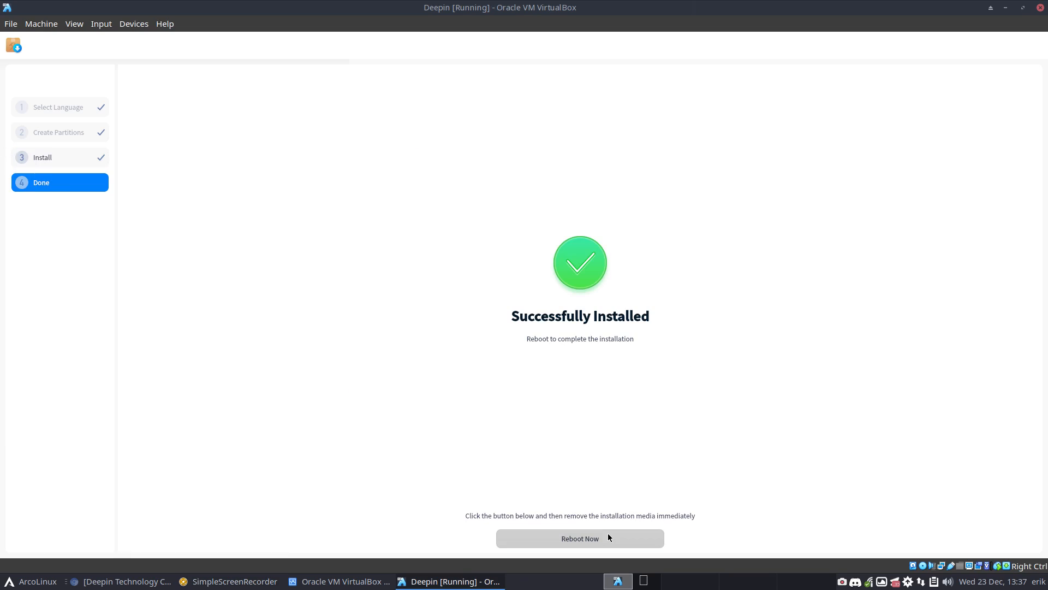
Reboot after installation and browse the ISO boot menu, opening the Safe graphics command line
left_click(607, 532)
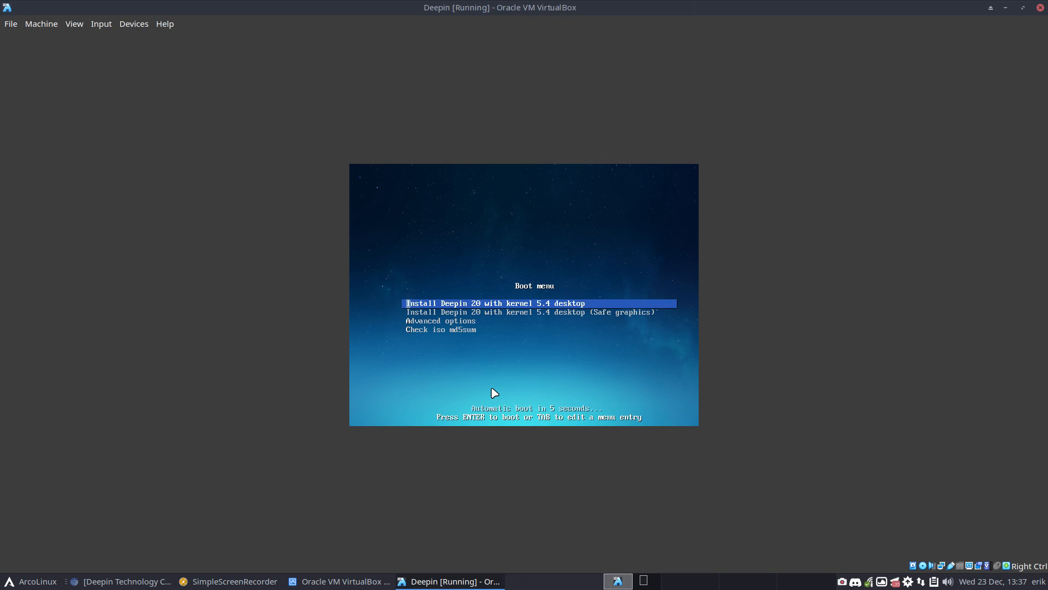
key("Down")
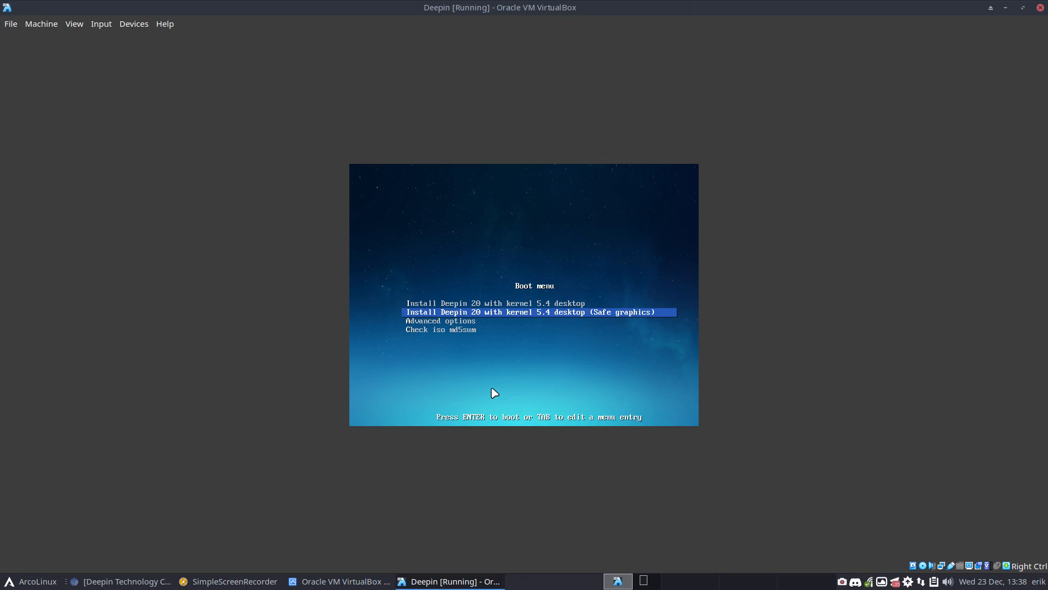
key("Down")
key("Down")
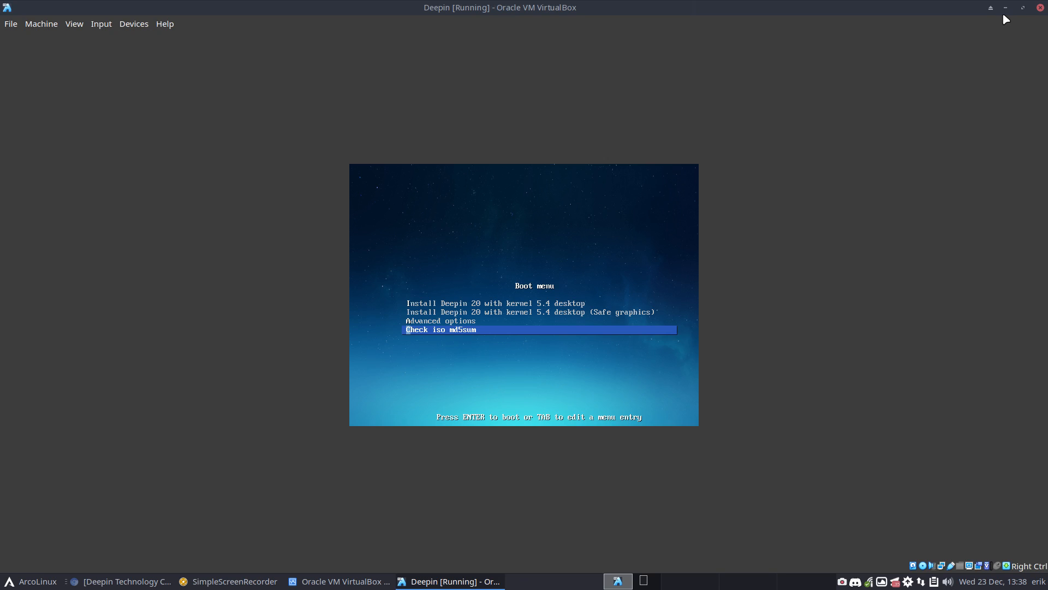
left_click(1039, 7)
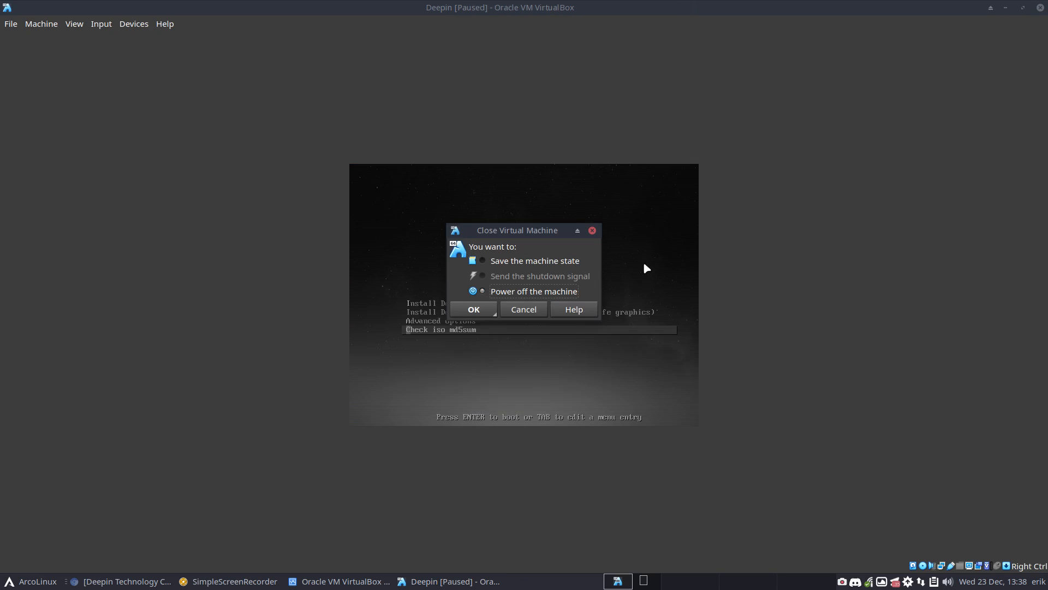
key("Escape")
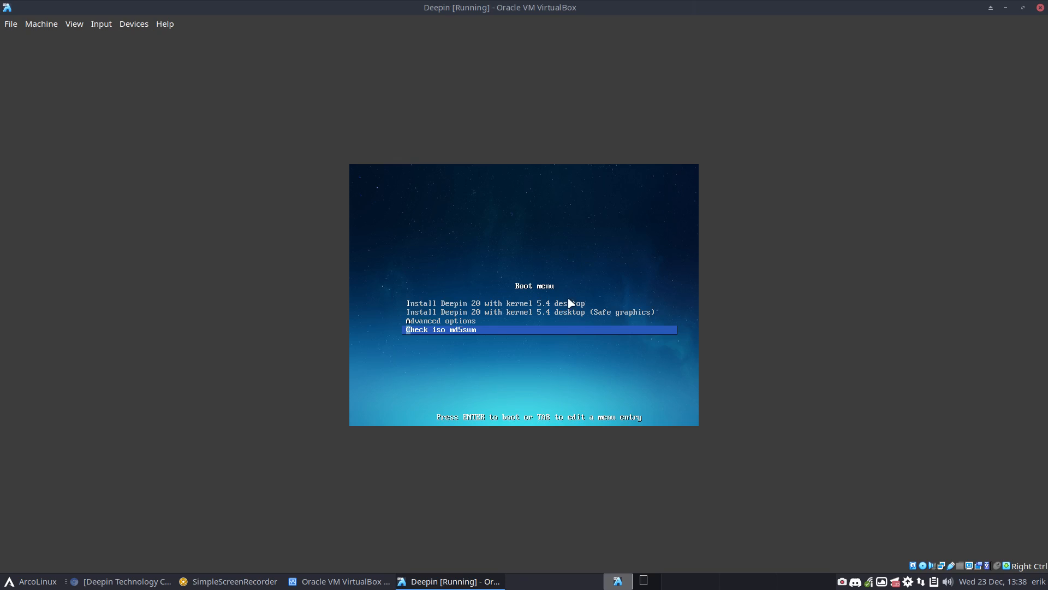
key("Up")
key("Up")
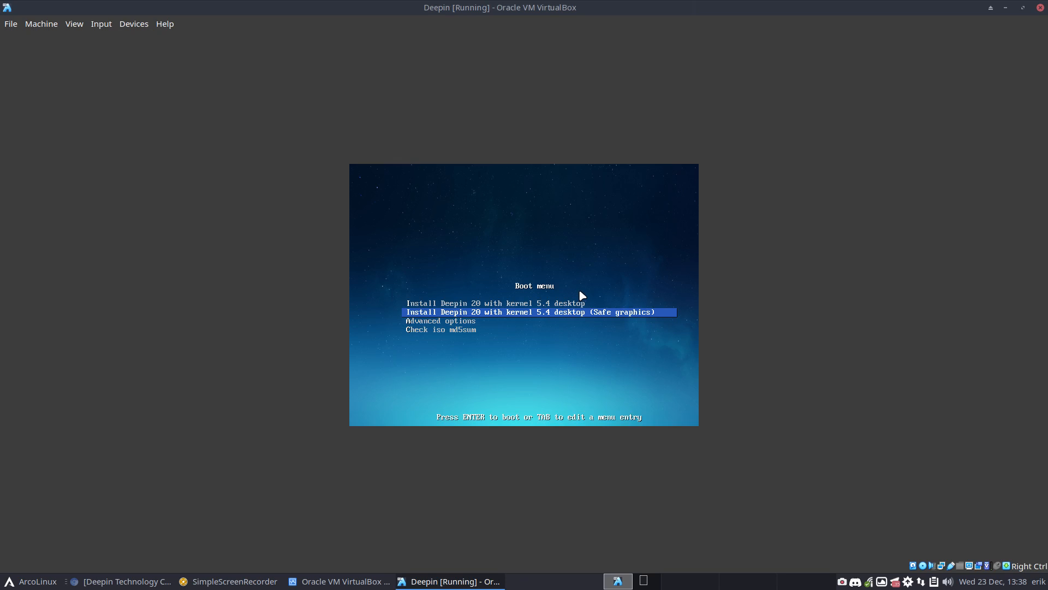
key("Tab")
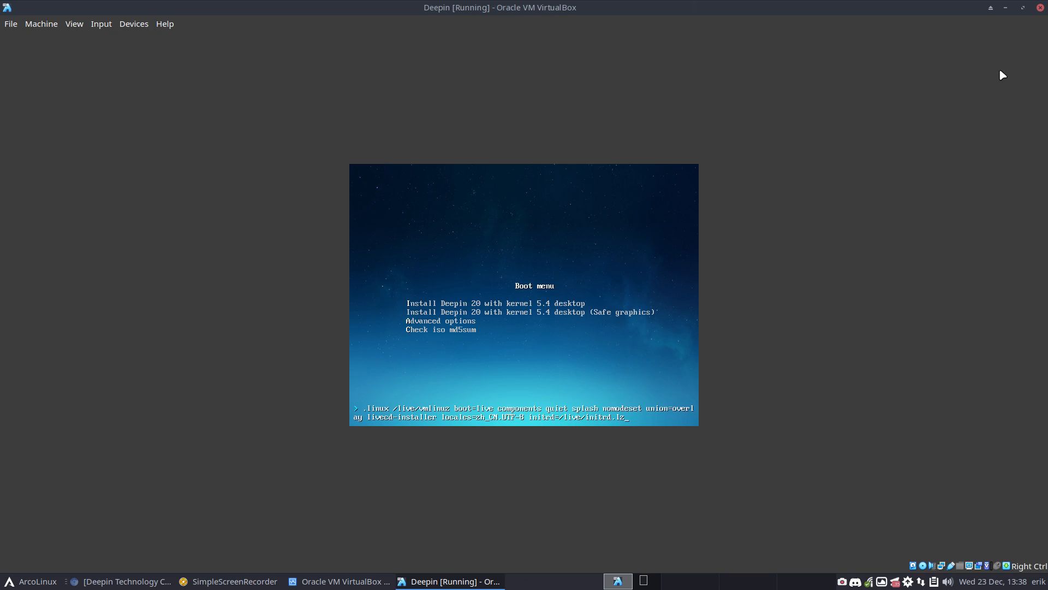
Power off the VM, eject the Deepin ISO from the optical drive, and start it again
left_click(1040, 7)
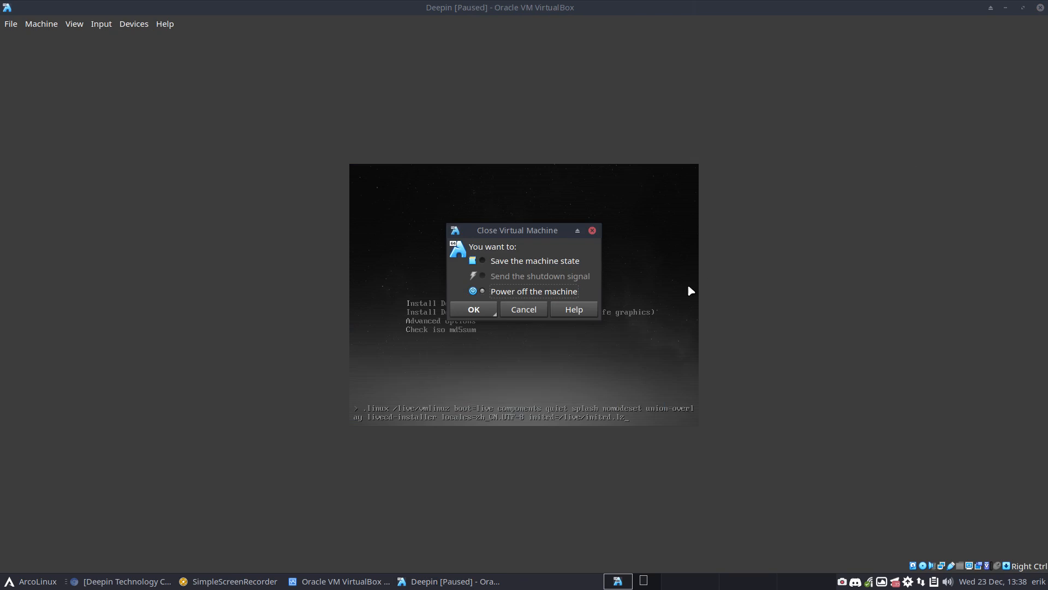
left_click(483, 309)
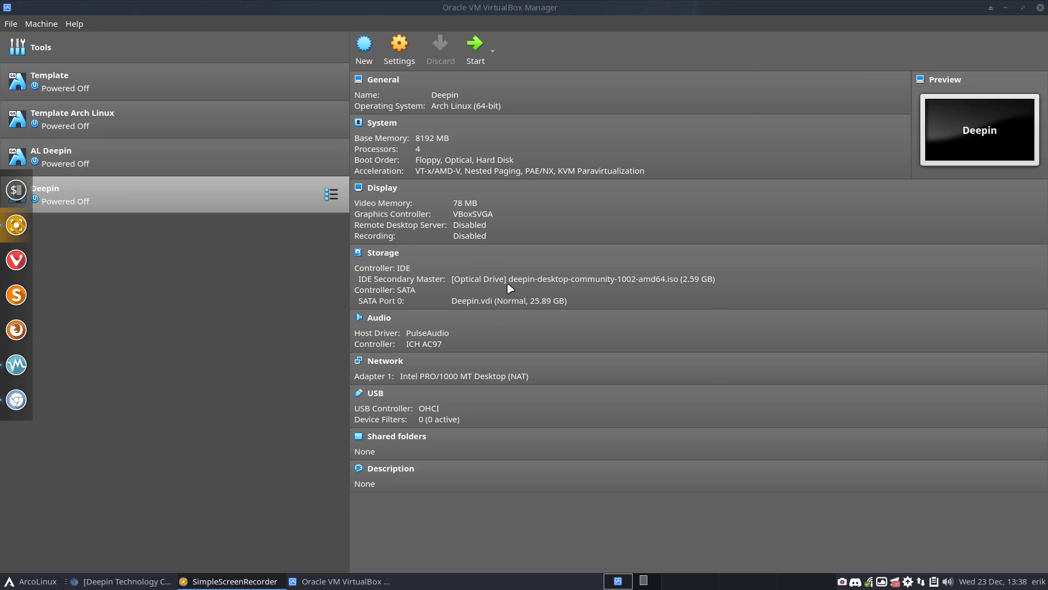
left_click(509, 280)
left_click(555, 331)
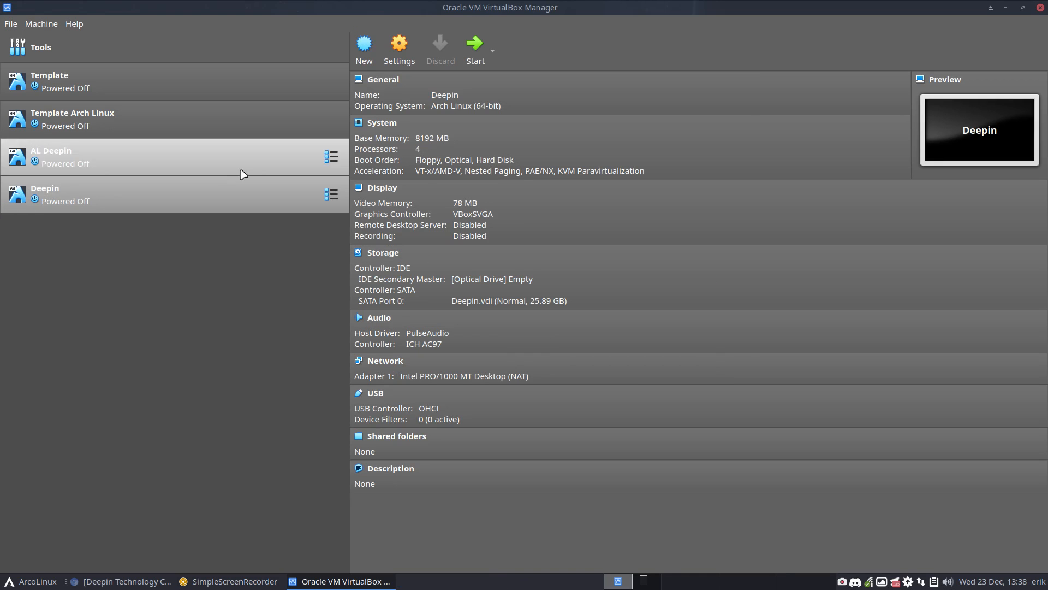
double_click(213, 185)
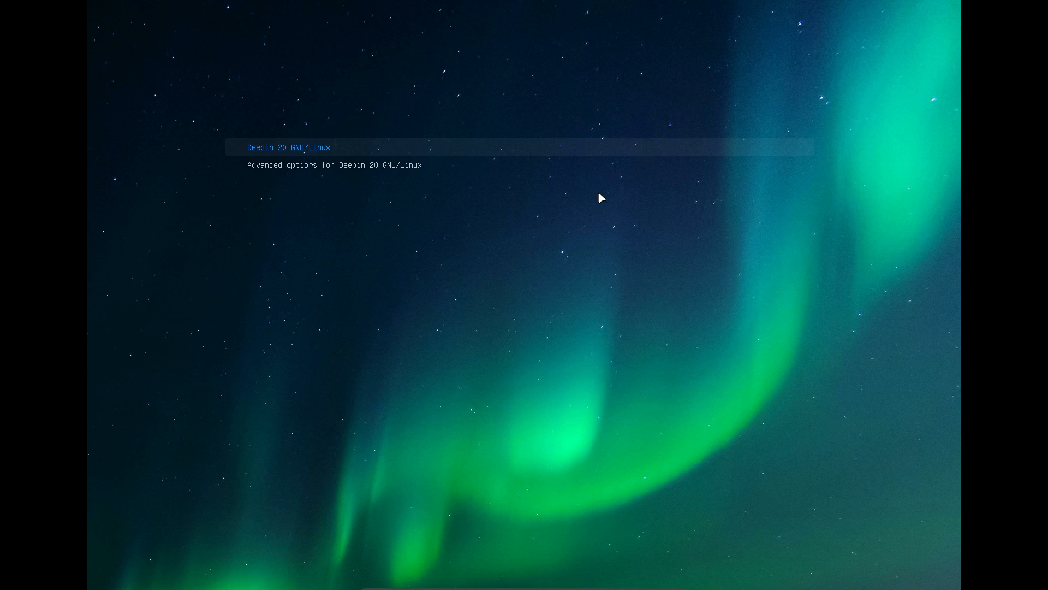
Highlight the Deepin 20 GNU/Linux GRUB entry and open its boot commands with e
key("Down")
key("Up")
key("Down")
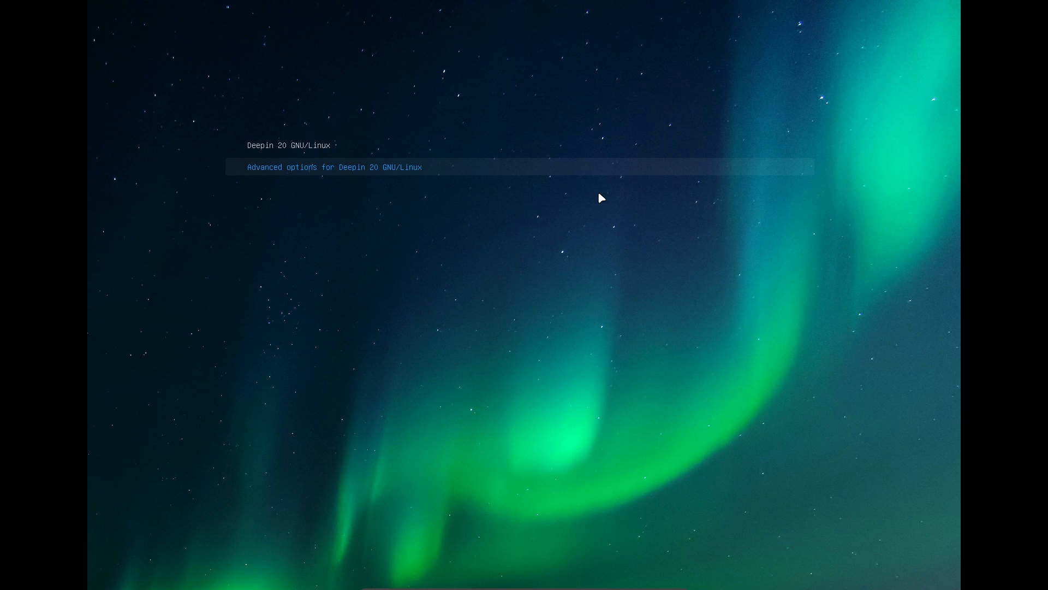
key("Up")
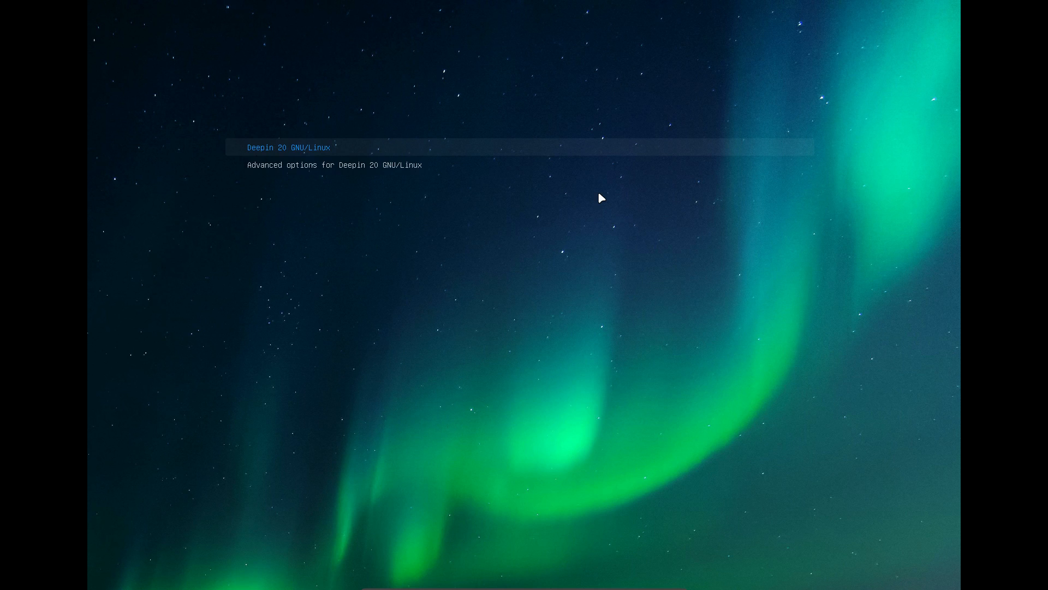
key("e")
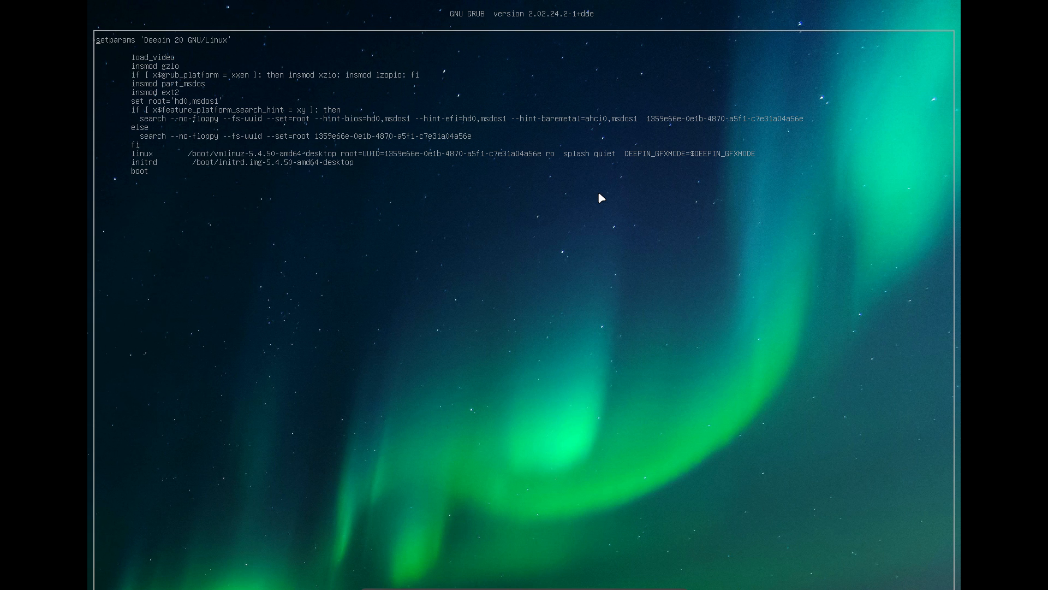
Inspect the Advanced options boot script, then boot the Deepin 20 GNU/Linux entry
key("Escape")
key("Down")
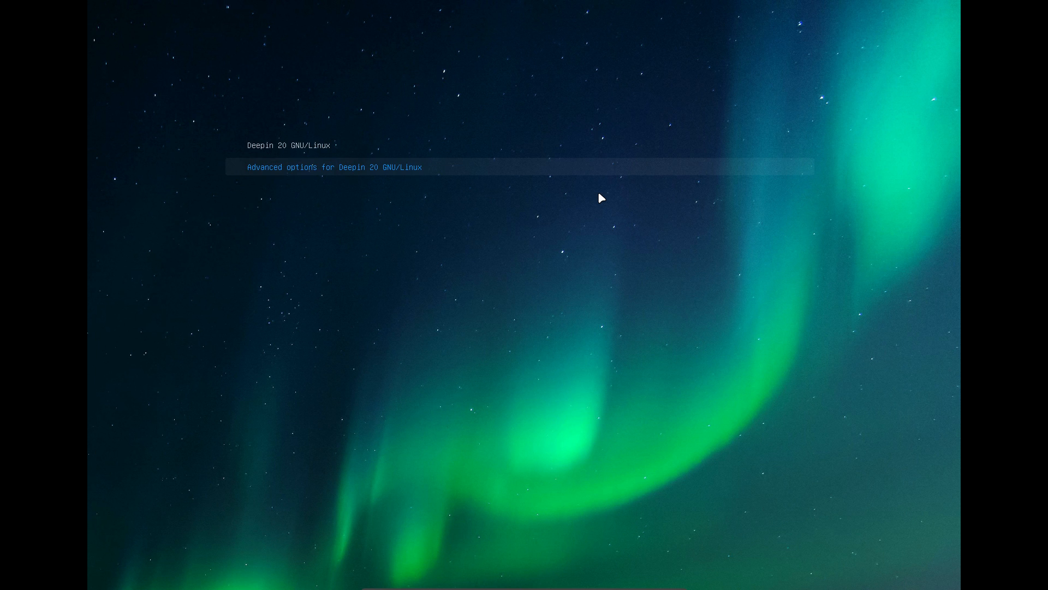
key("e")
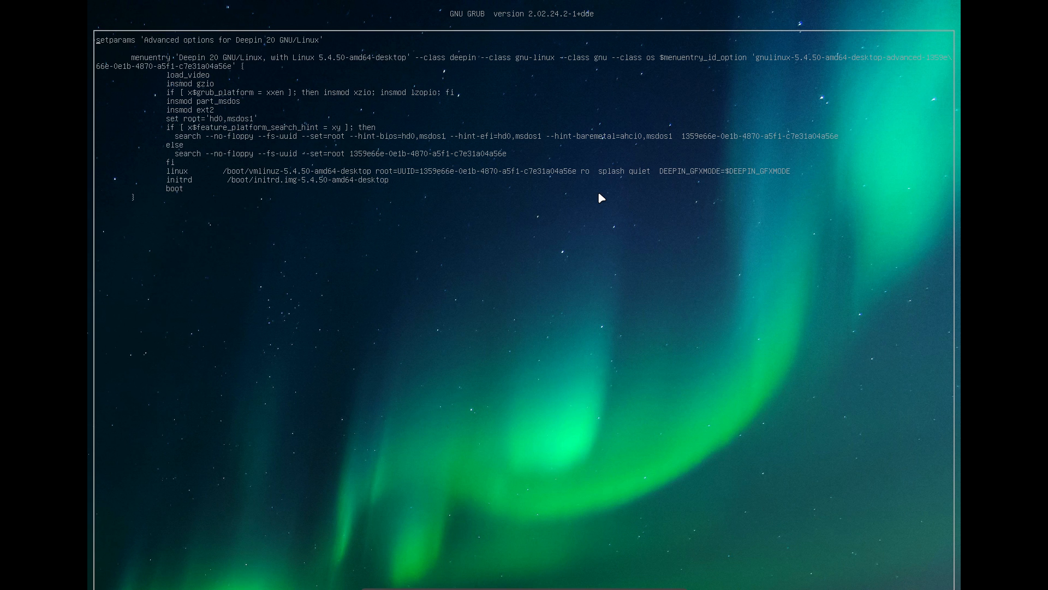
key("Escape")
key("Up")
key("Return")
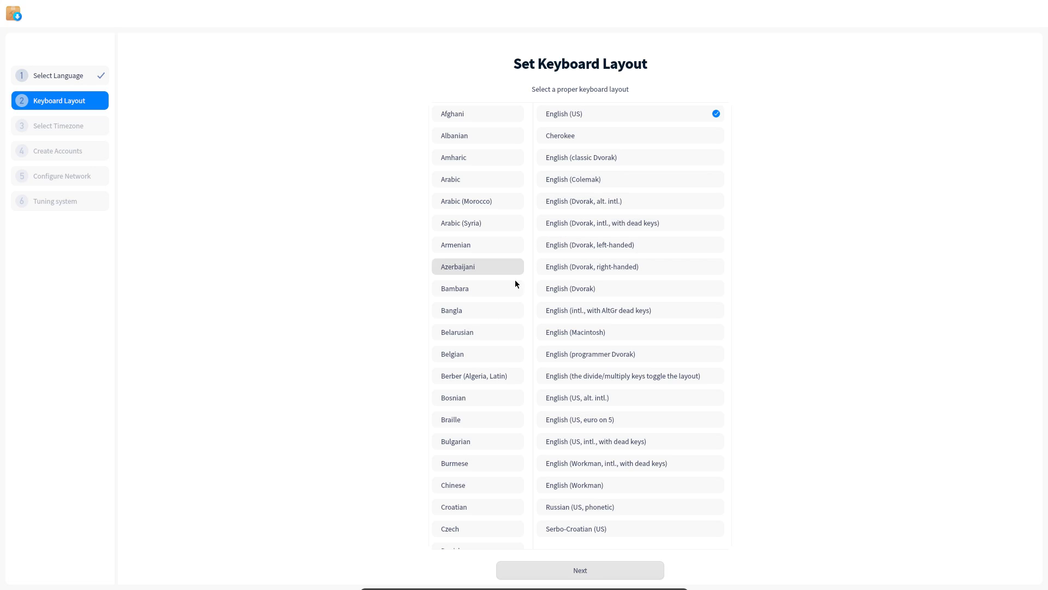
Choose the Belgian keyboard layout and the Europe/Brussels timezone, then continue
left_click(475, 355)
left_click(604, 571)
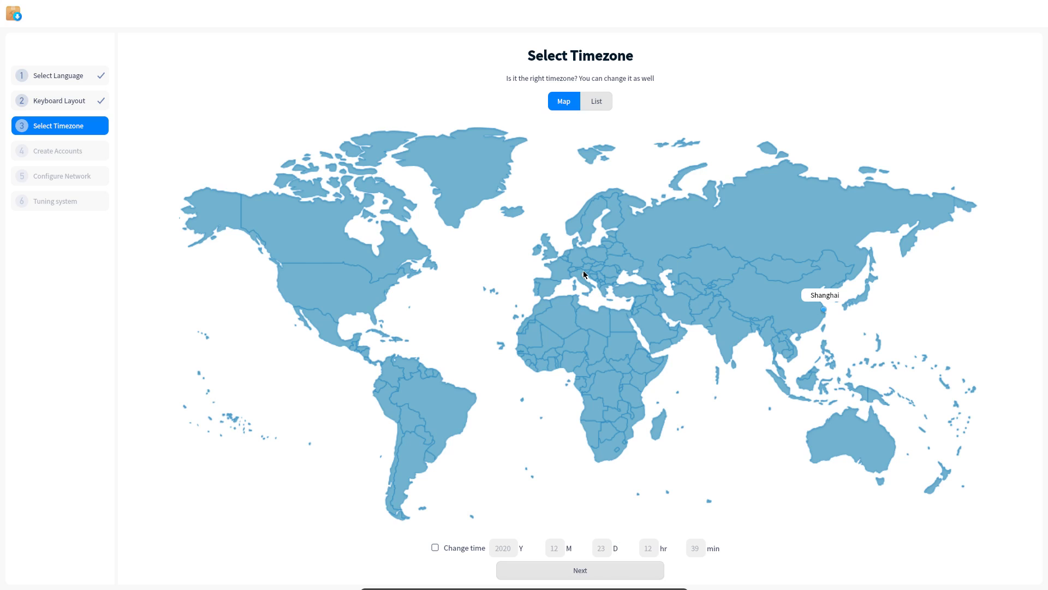
left_click(564, 260)
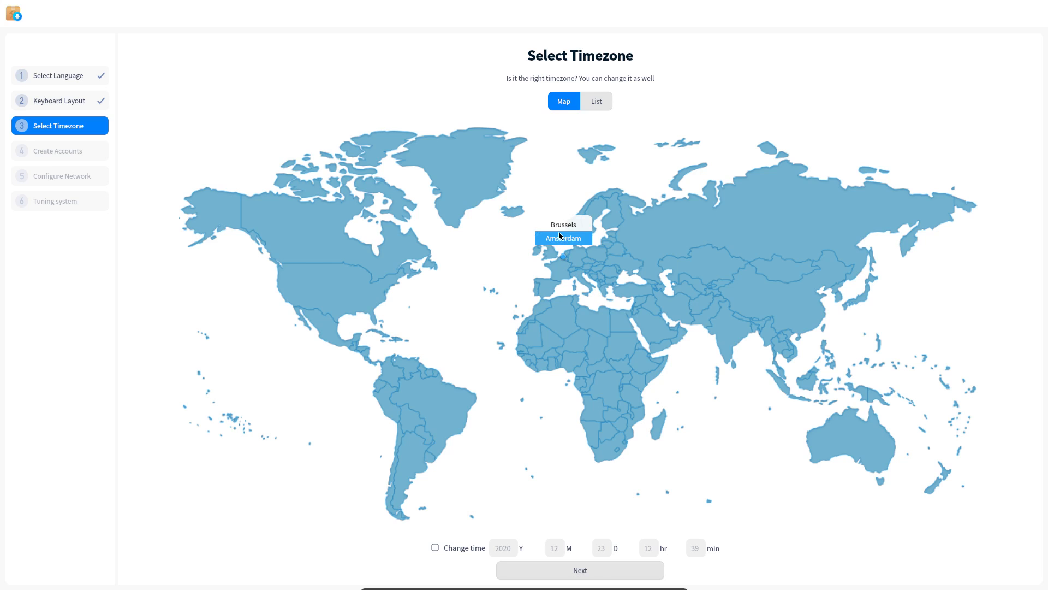
left_click(560, 231)
left_click(603, 569)
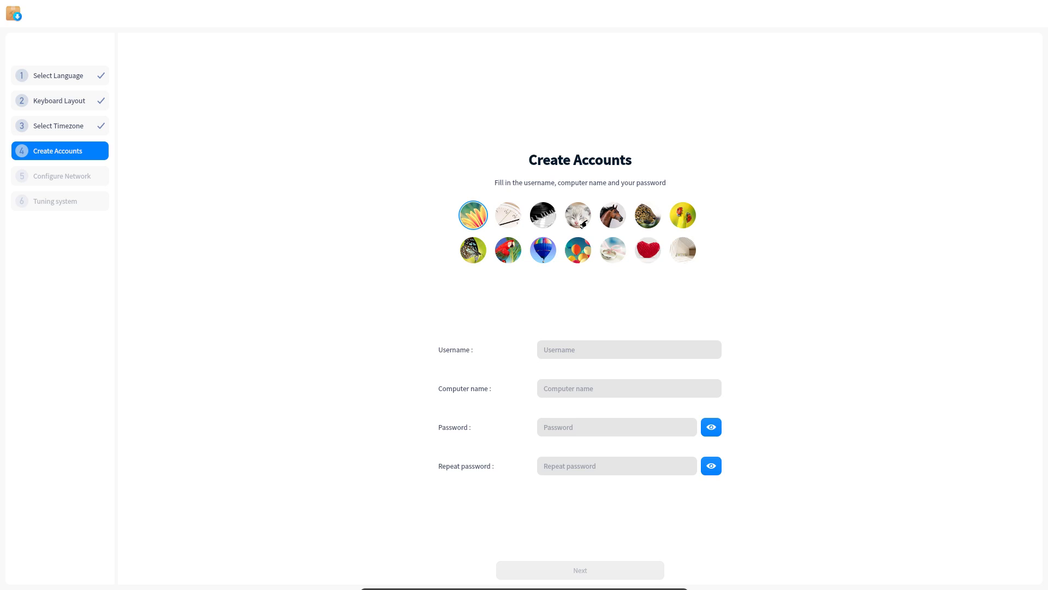
Pick the leopard avatar, enter the username, and type a first password
left_click(639, 221)
left_click(565, 353)
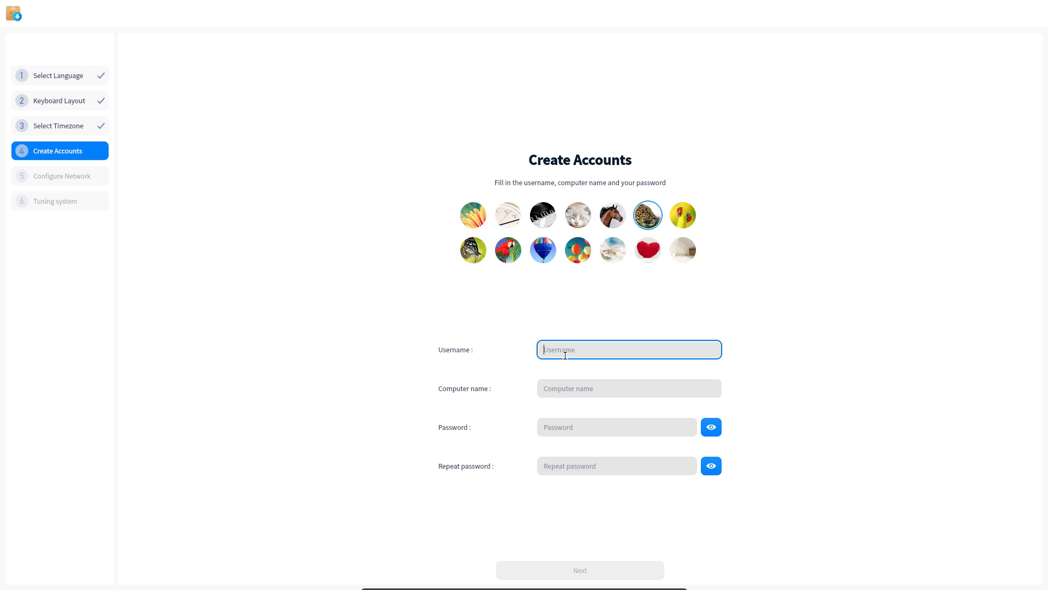
type("erik")
key("Tab")
key("Tab")
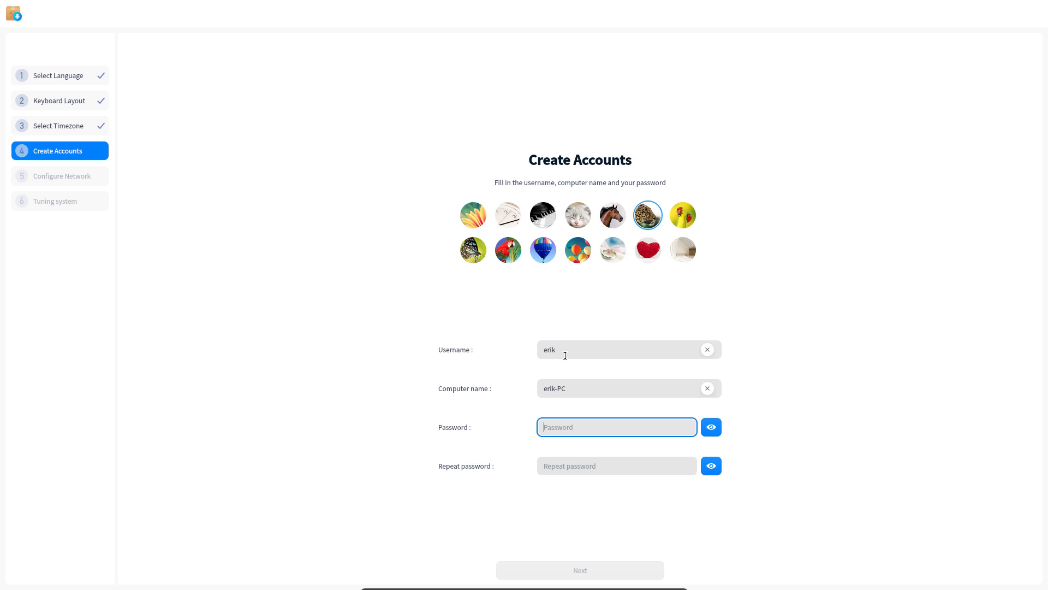
type("1234")
key("Tab")
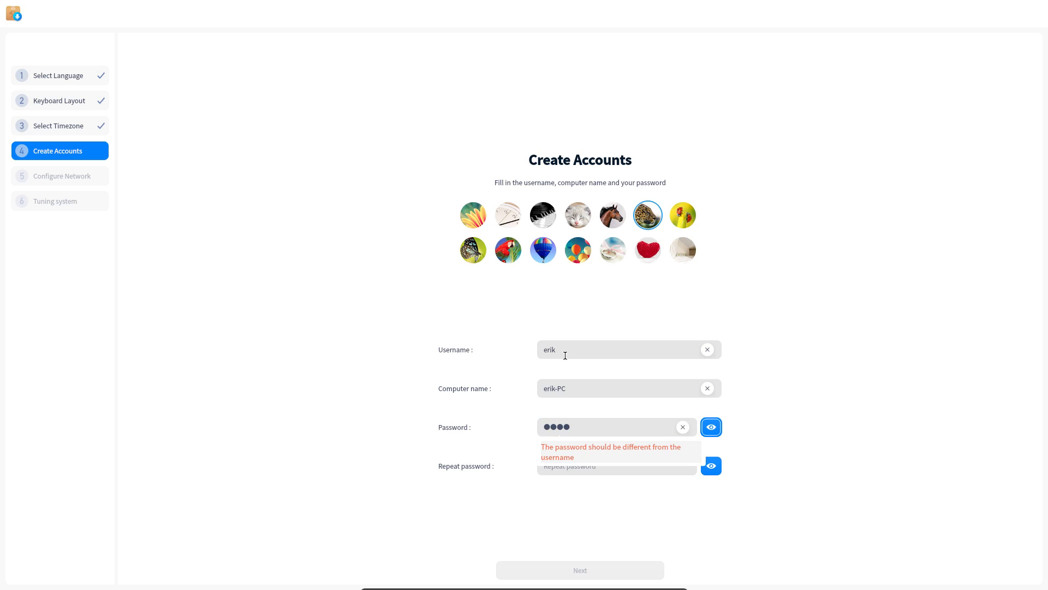
Replace the rejected password with a stronger one, repeat it, and continue
left_click(590, 428)
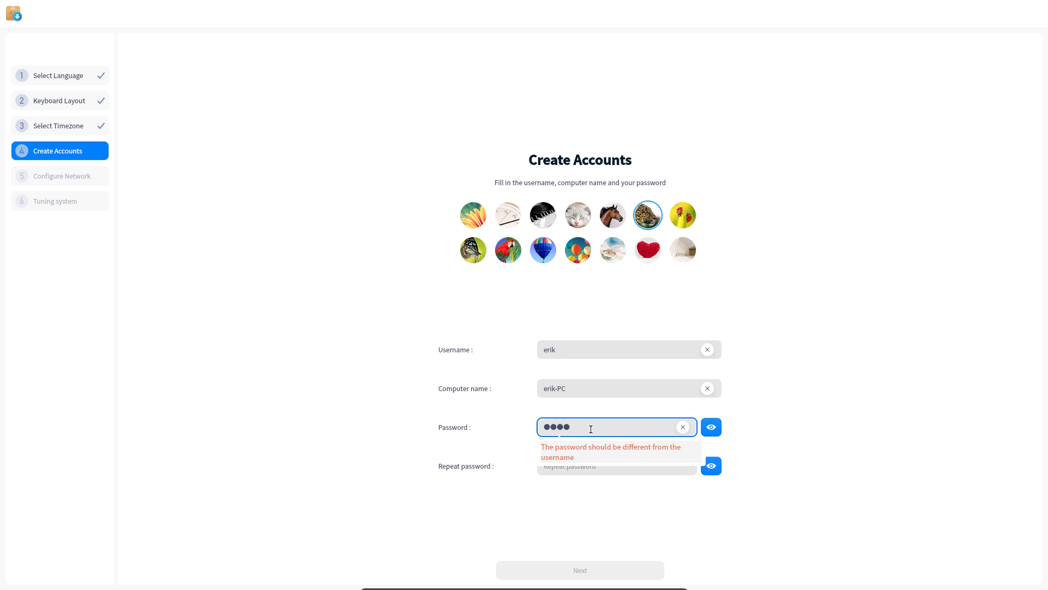
double_click(536, 422)
type("********")
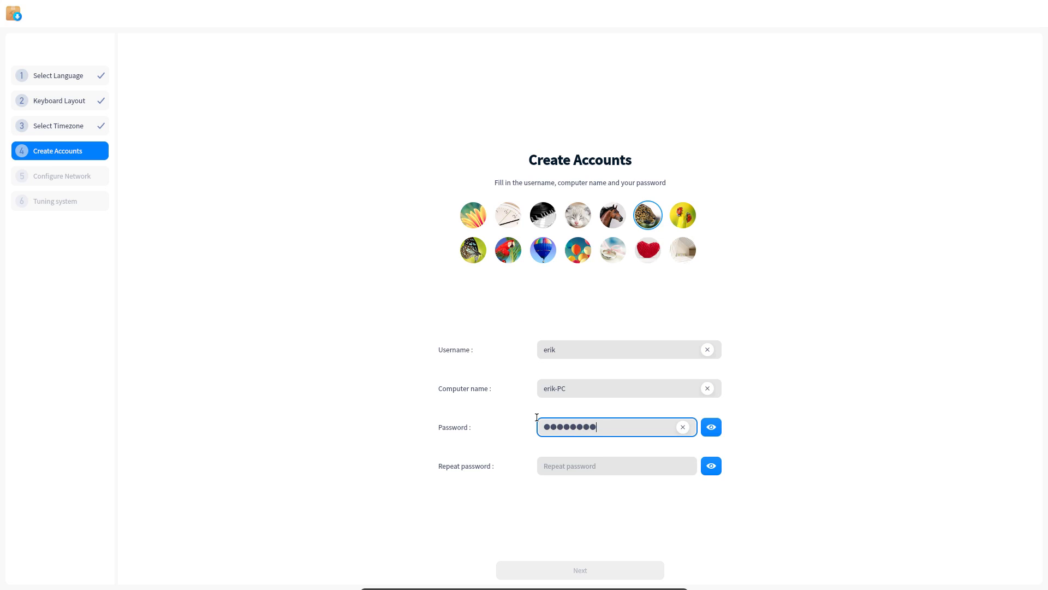
type("*****")
key("Tab")
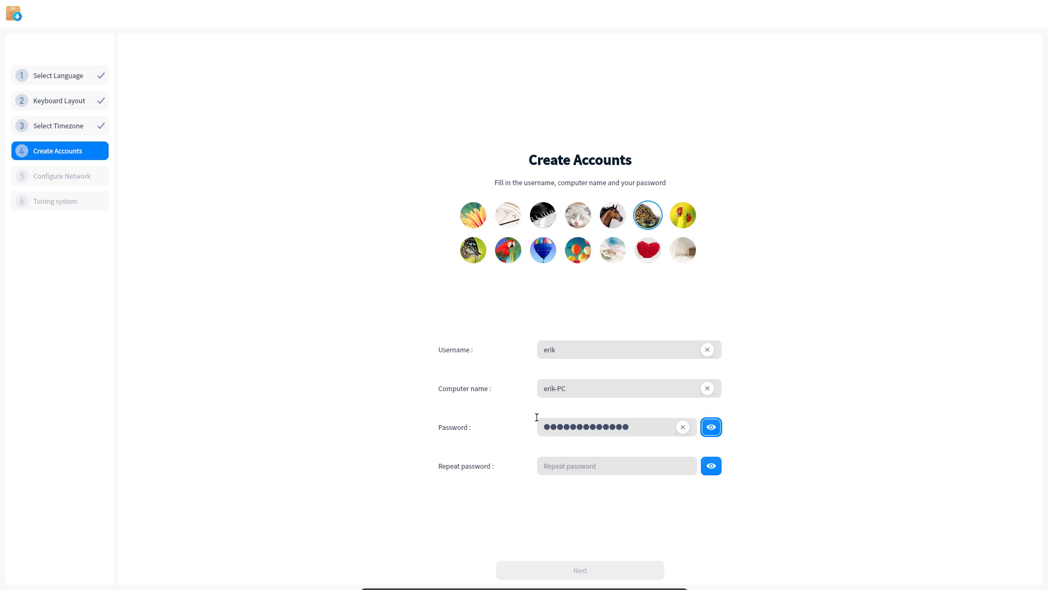
left_click(617, 462)
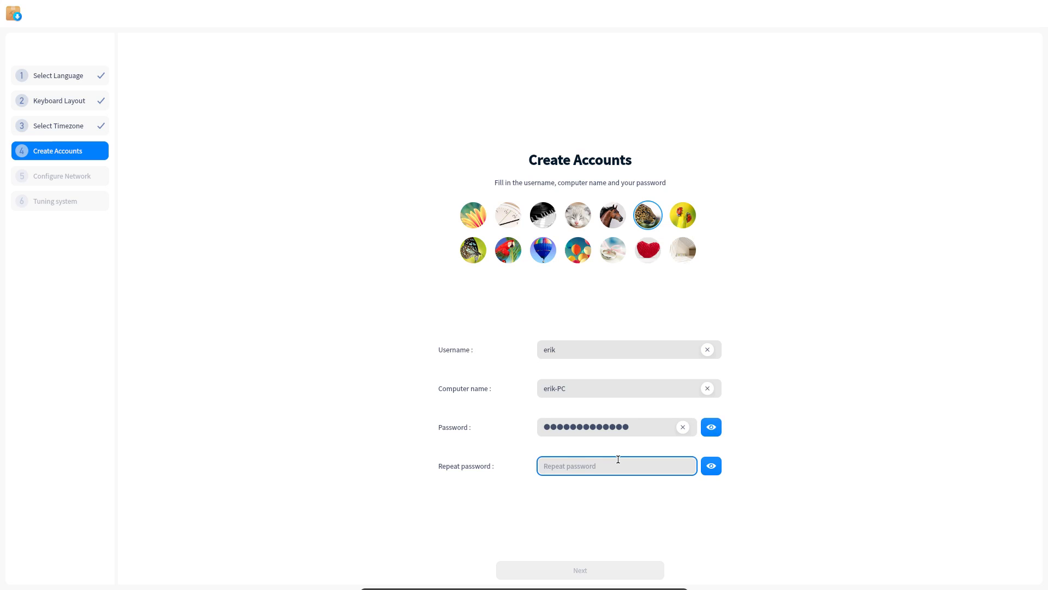
type("***********")
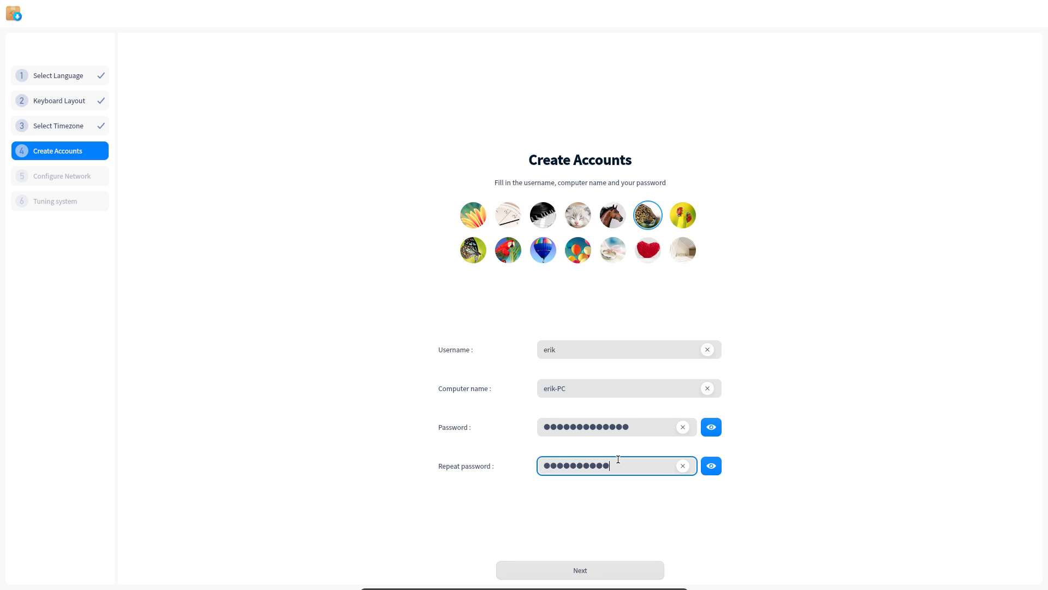
type("***")
left_click(617, 568)
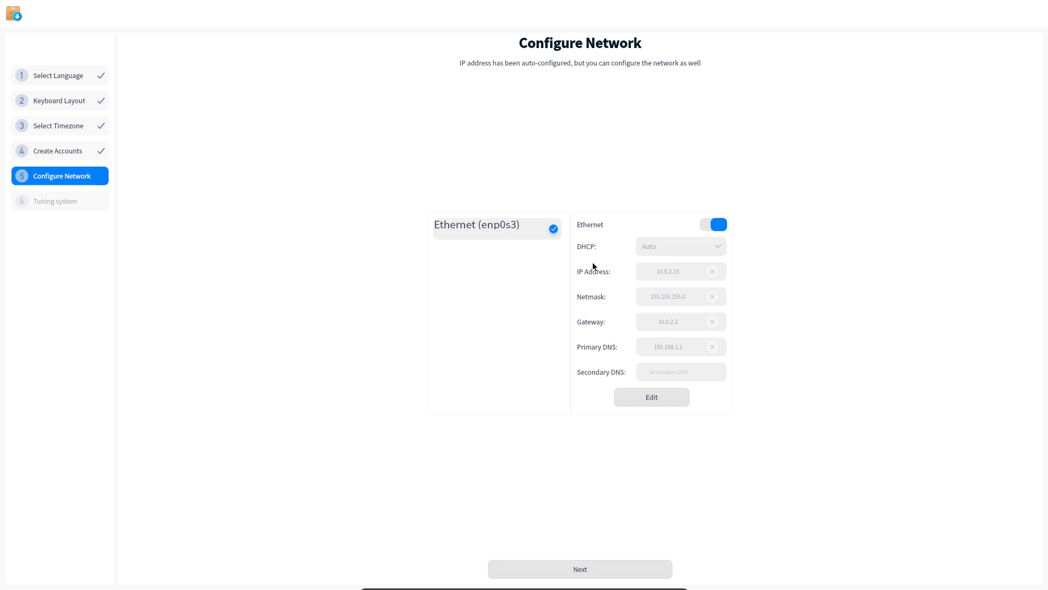
Accept the default network configuration and let setup start tuning the system
left_click(634, 570)
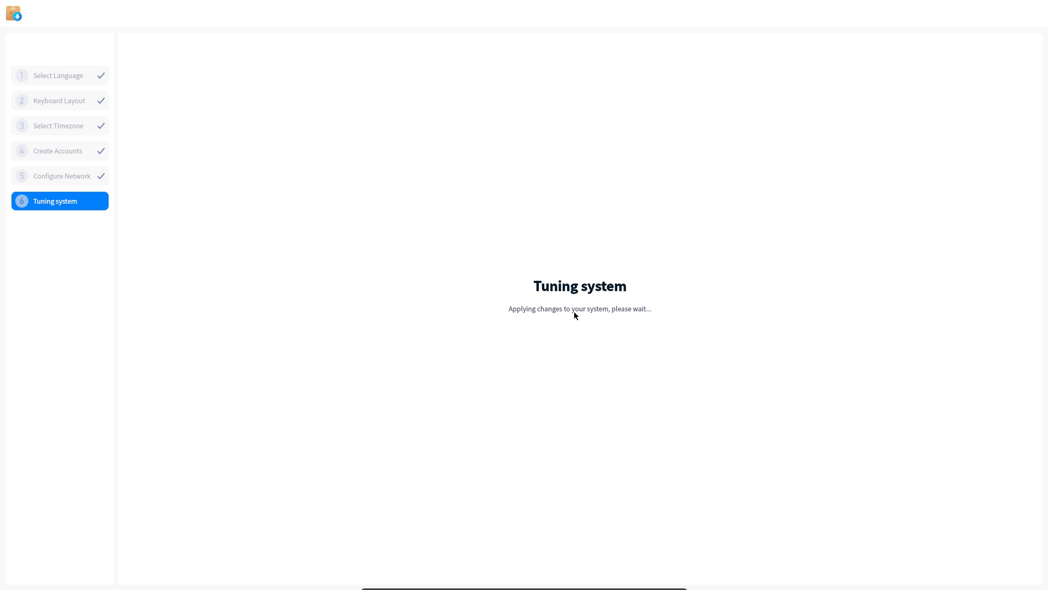
Try the new username on two text consoles, returning with Ctrl+Alt+F1 each time
type("er")
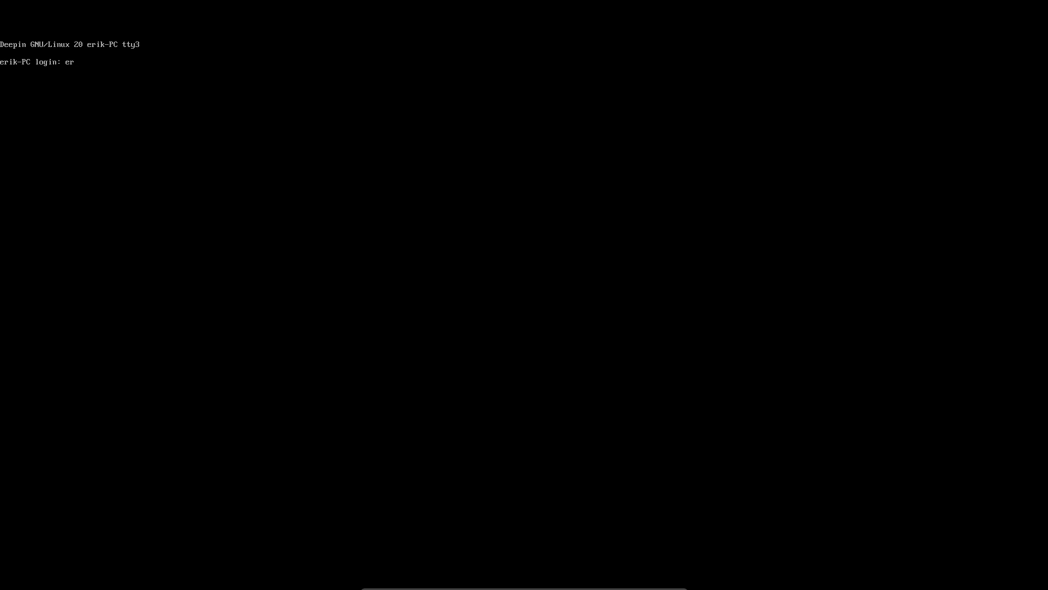
type("ik")
key("Return")
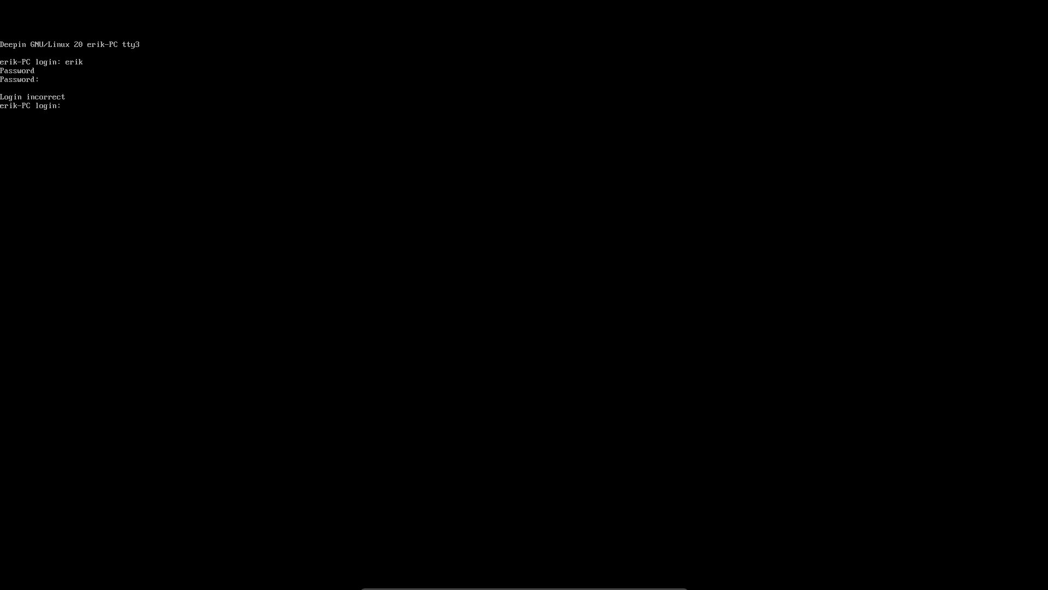
key("ctrl+alt+F1")
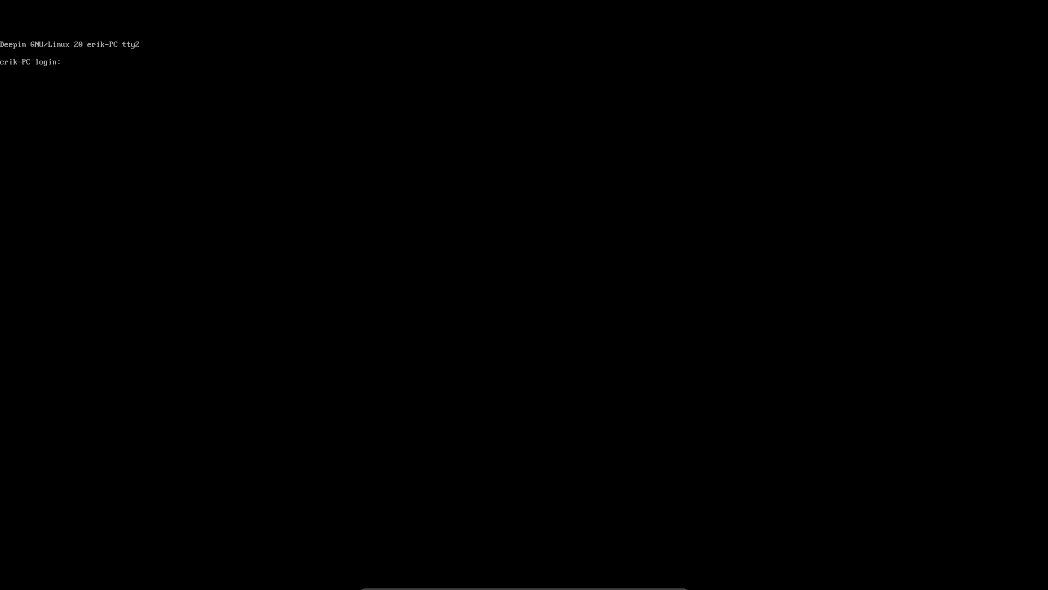
type("erik")
key("Return")
key("ctrl+alt+F1")
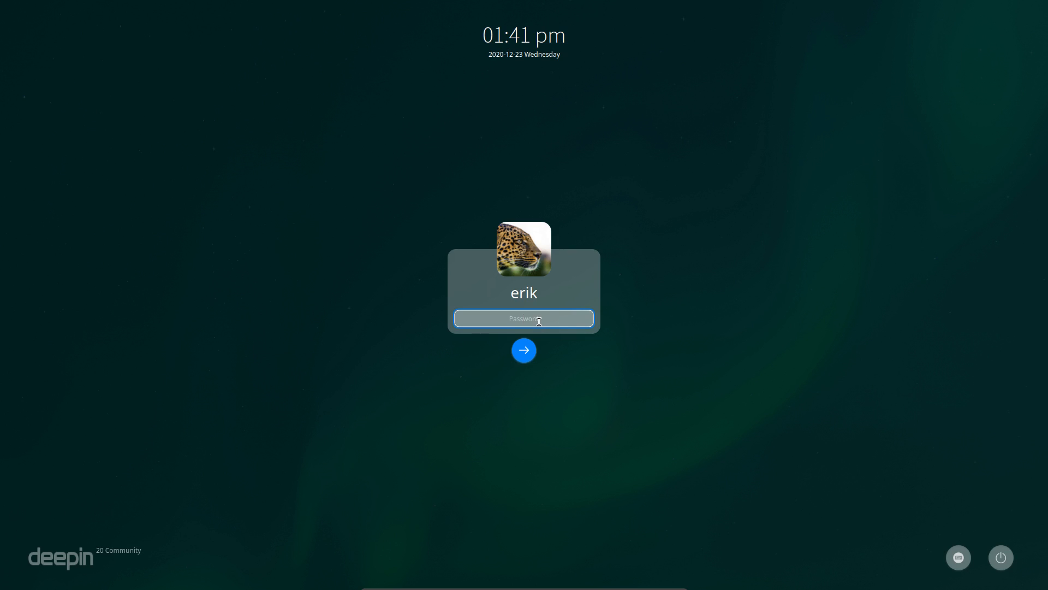
Enter the new account's password and log in after briefly toggling the on-screen keyboard and power menu
type("•••••••••••••")
left_click(965, 566)
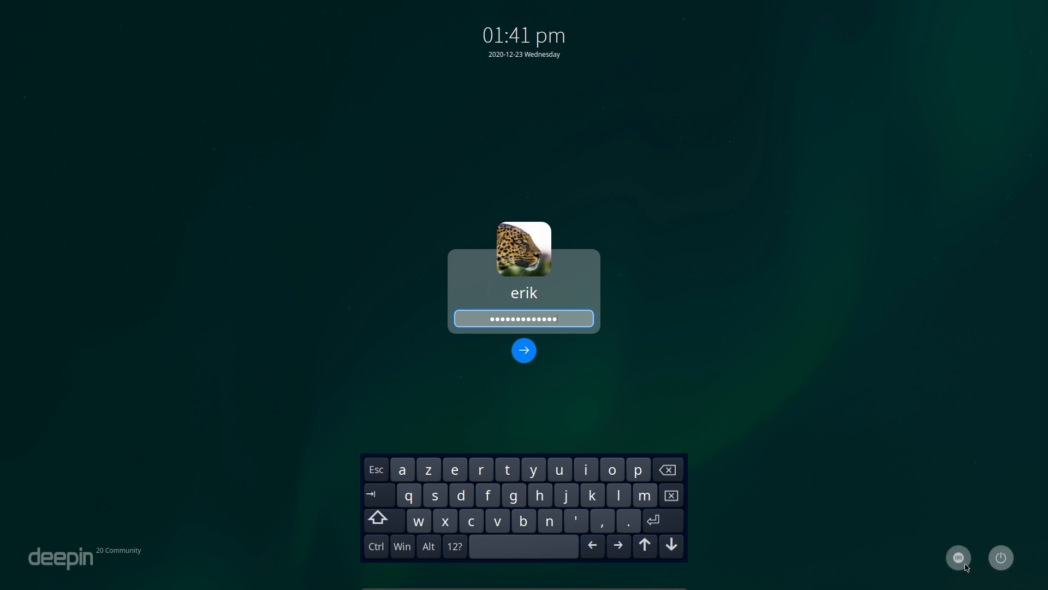
left_click(965, 565)
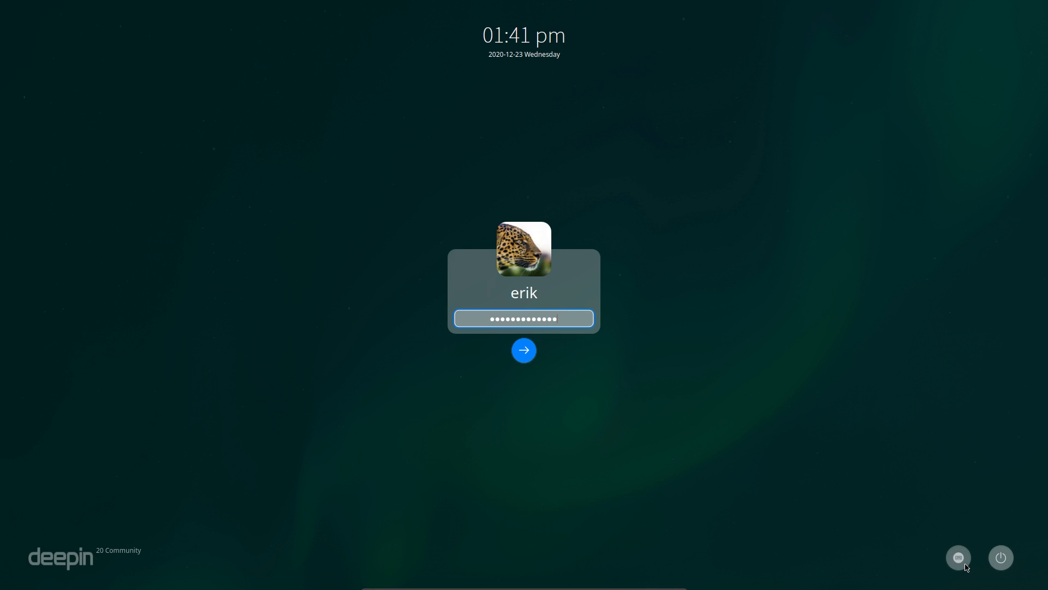
left_click(999, 559)
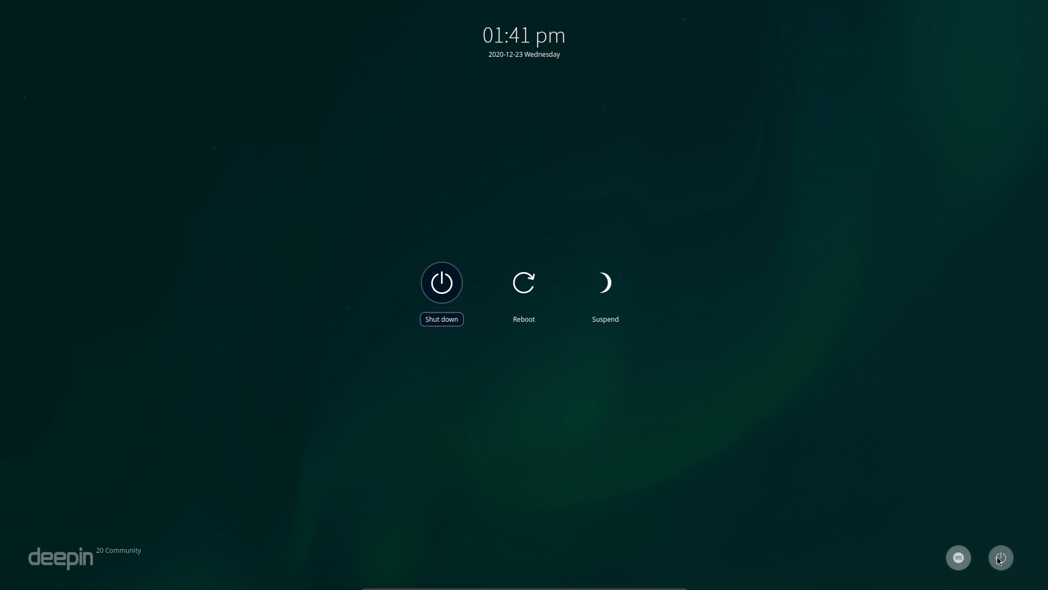
left_click(636, 462)
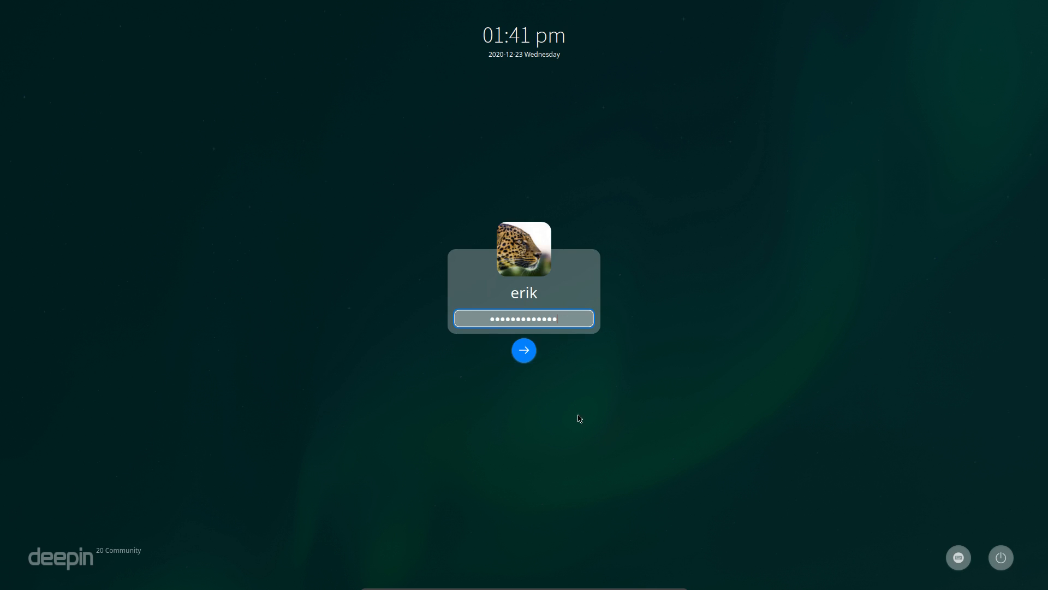
left_click(525, 352)
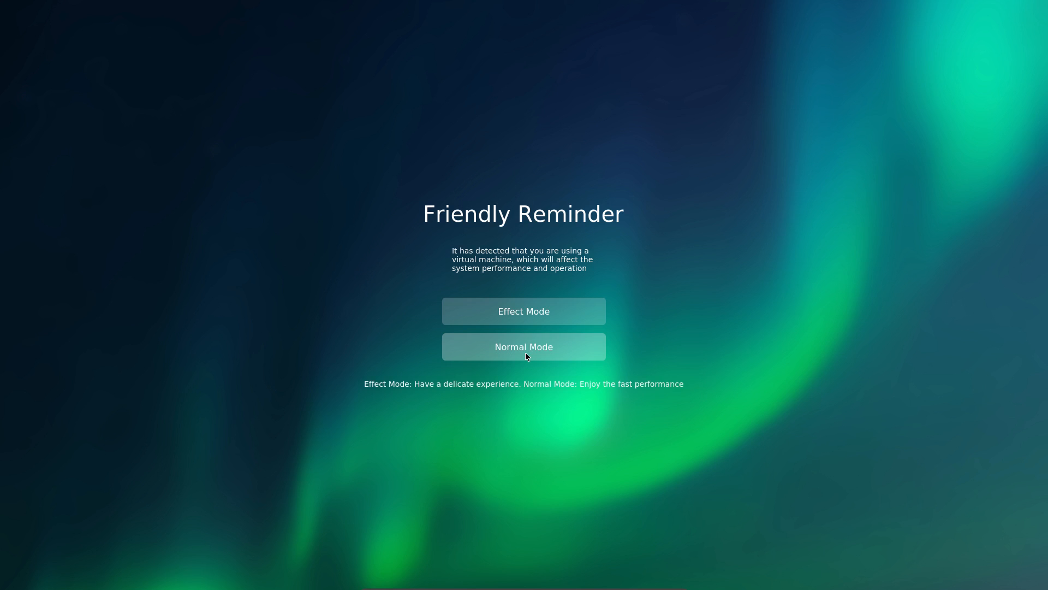
Choose Effect Mode on the Friendly Reminder and skip past the welcome video
left_click(539, 314)
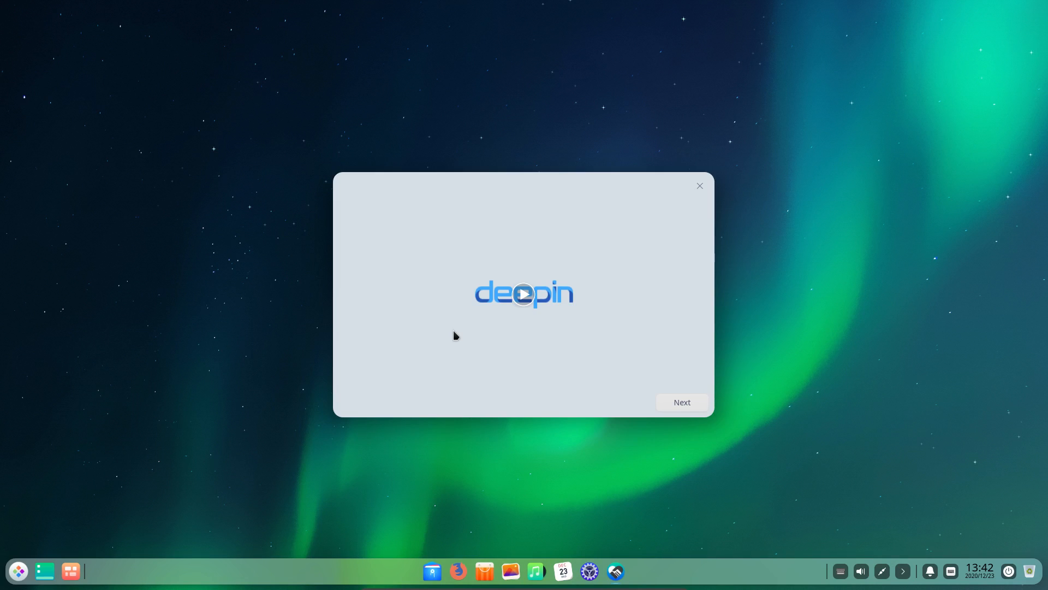
left_click(674, 404)
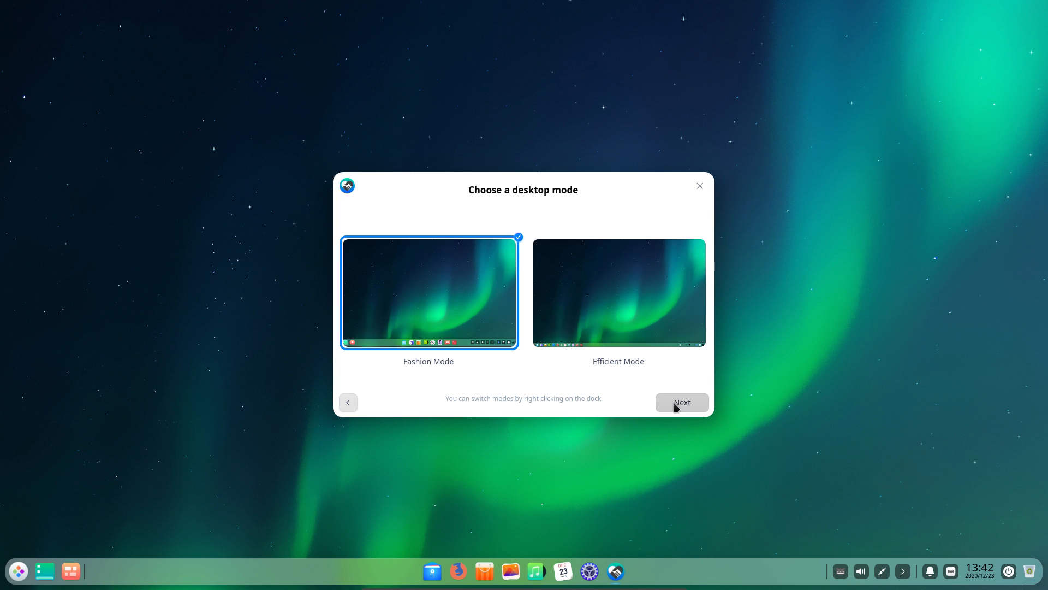
Compare Efficient and Fashion desktop modes, keep Fashion Mode with the centred dock, and continue
left_click(623, 329)
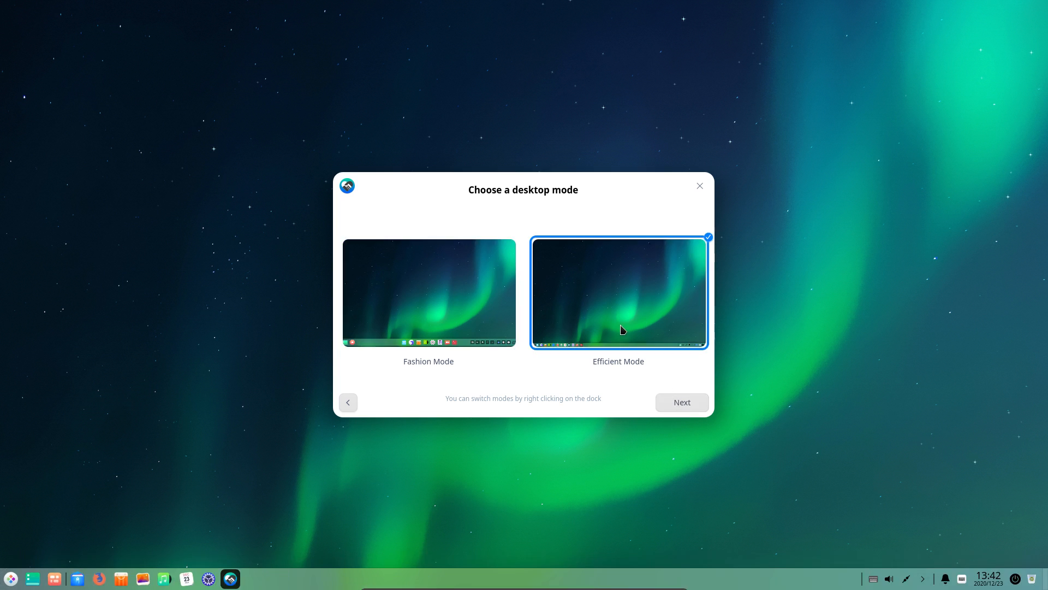
left_click(417, 306)
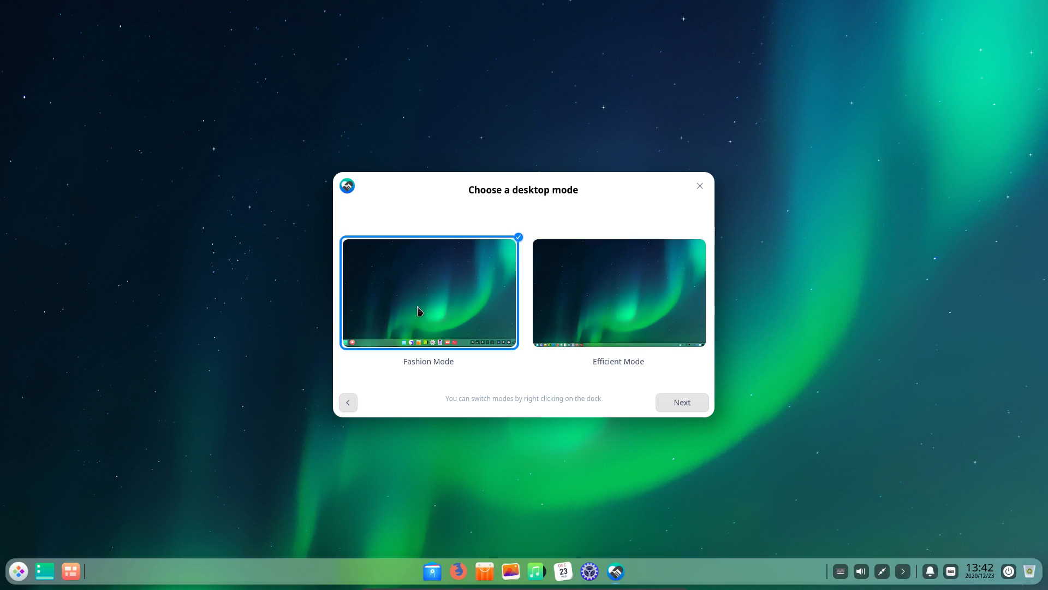
left_click(664, 307)
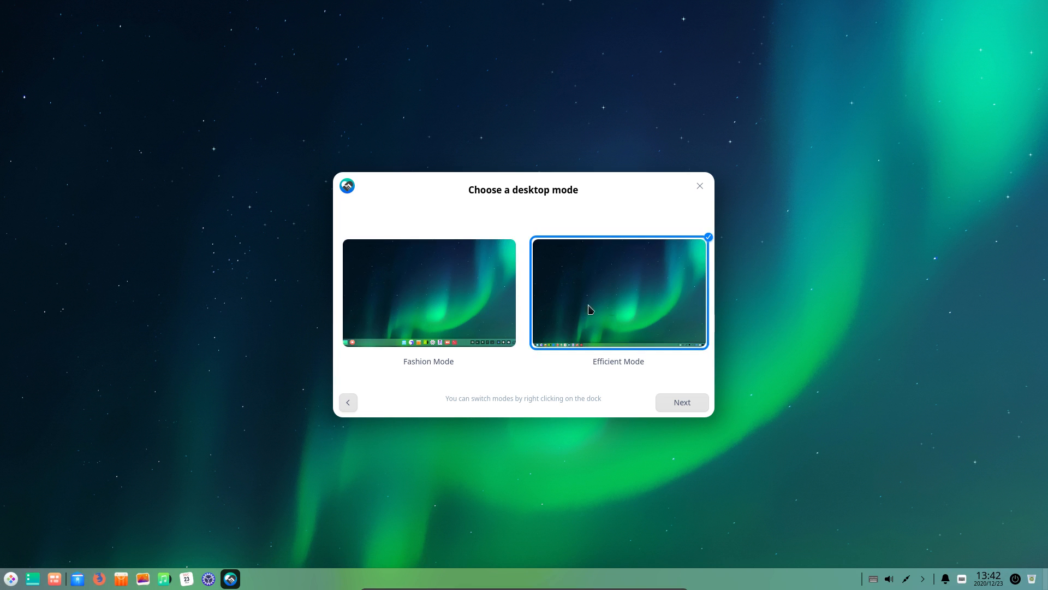
left_click(473, 300)
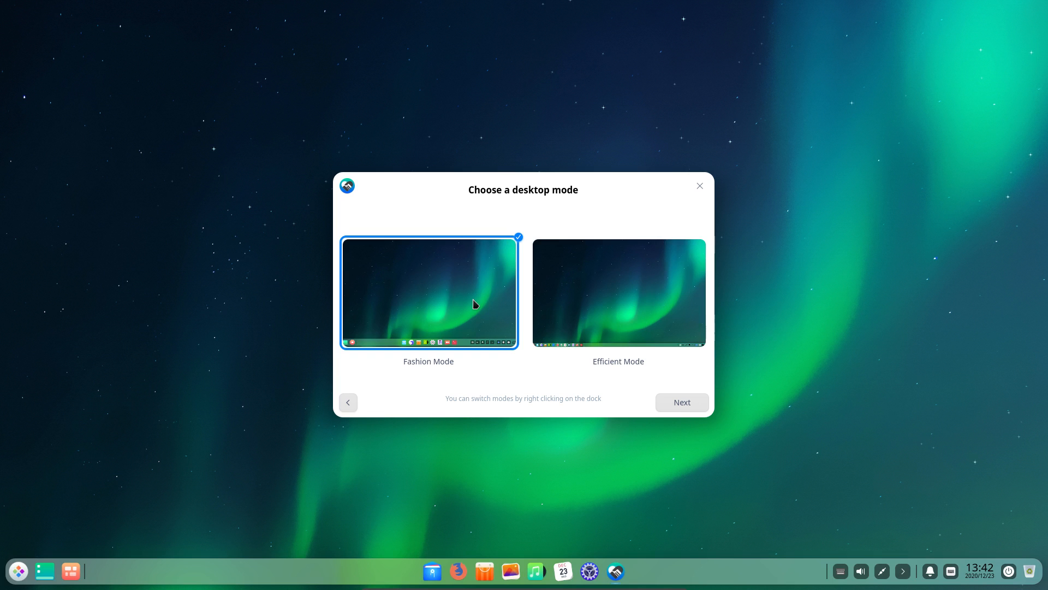
left_click(597, 302)
left_click(414, 302)
left_click(676, 408)
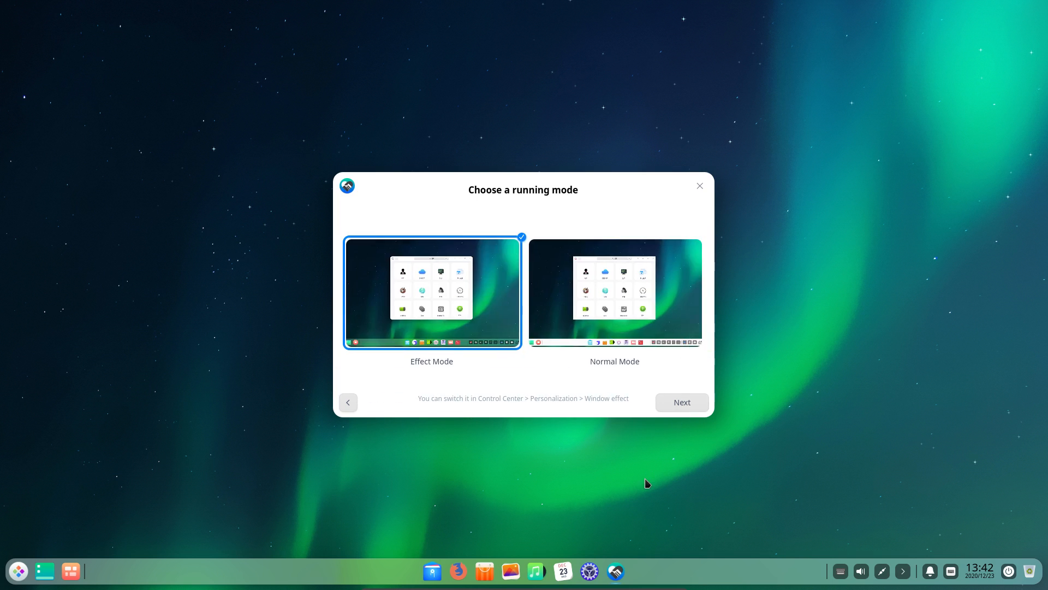
Keep Effect Mode with window effects after briefly trying Normal Mode, and continue
left_click(598, 310)
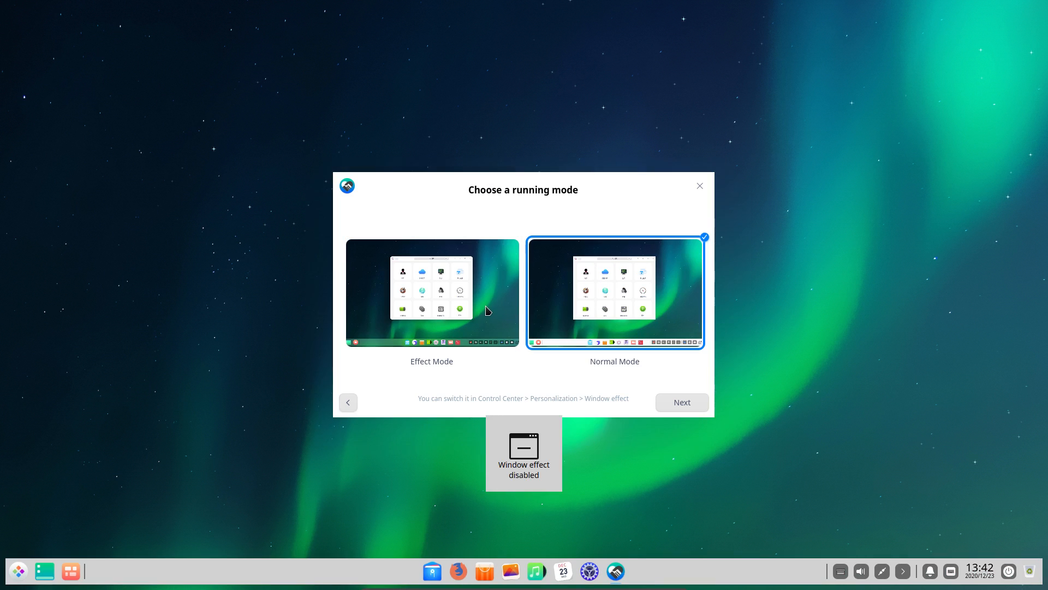
left_click(484, 311)
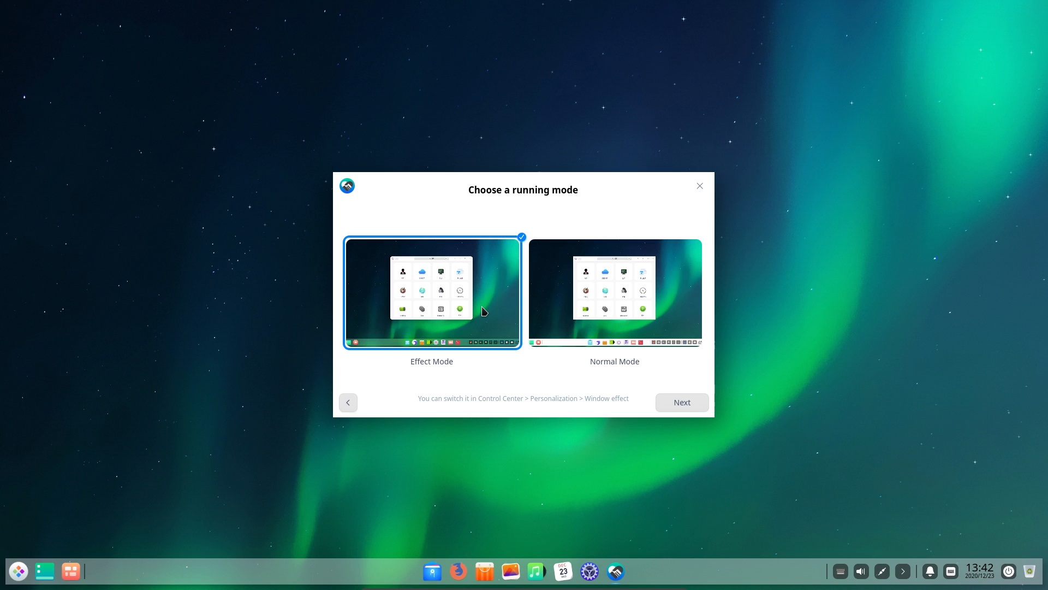
left_click(679, 403)
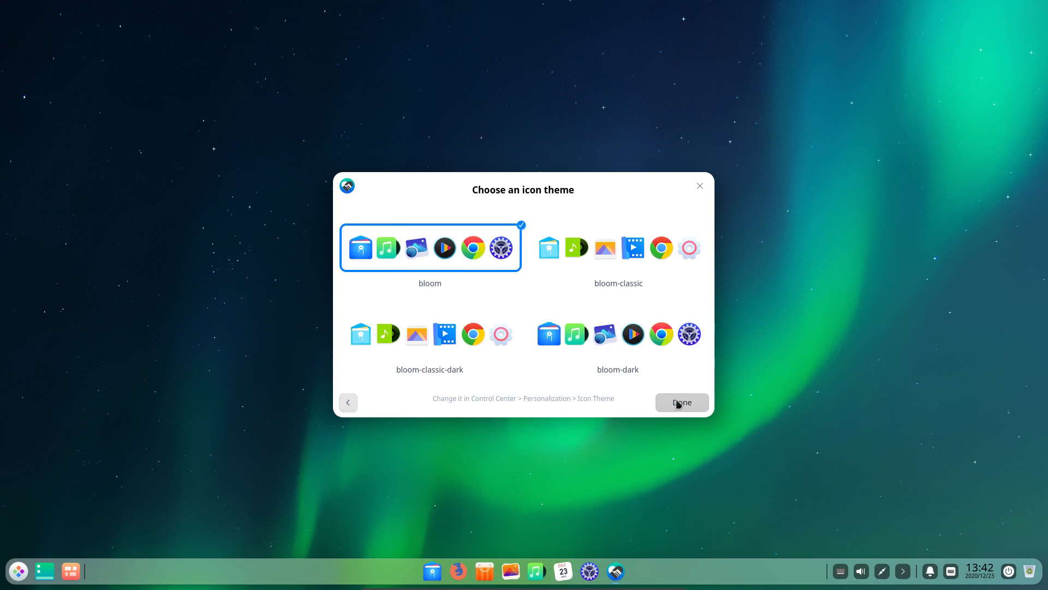
Compare the Papirus and bloom-classic-dark icon themes by previewing them in the app menu
scroll(630, 291, "down", 2)
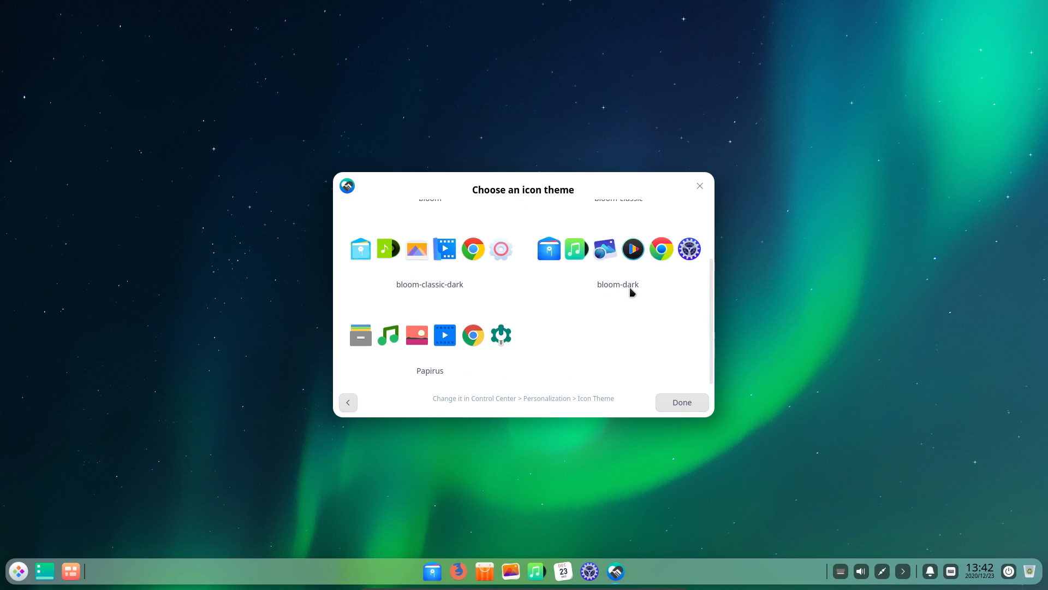
left_click(446, 342)
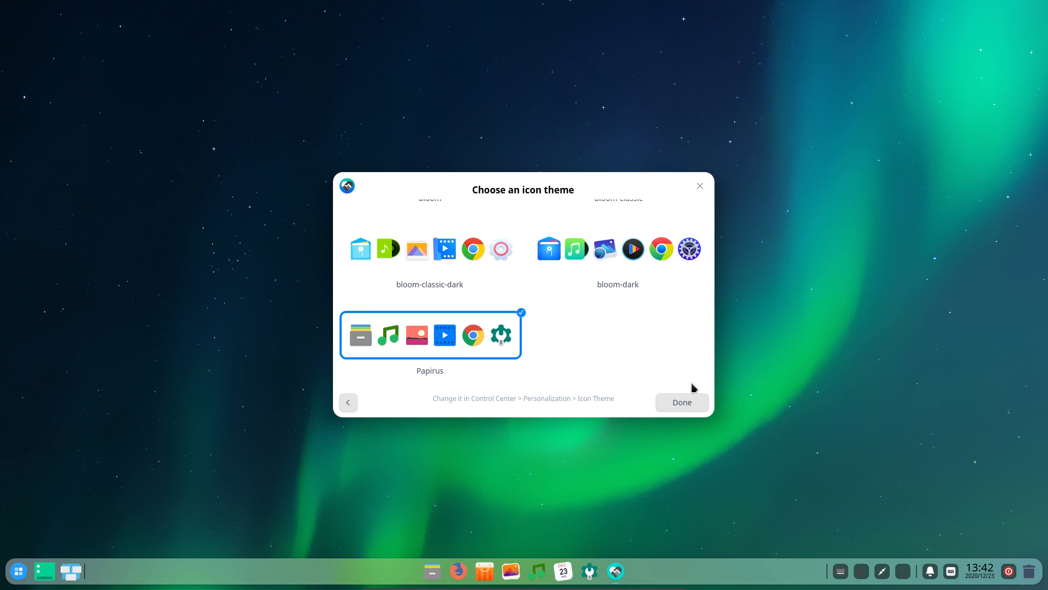
left_click(21, 578)
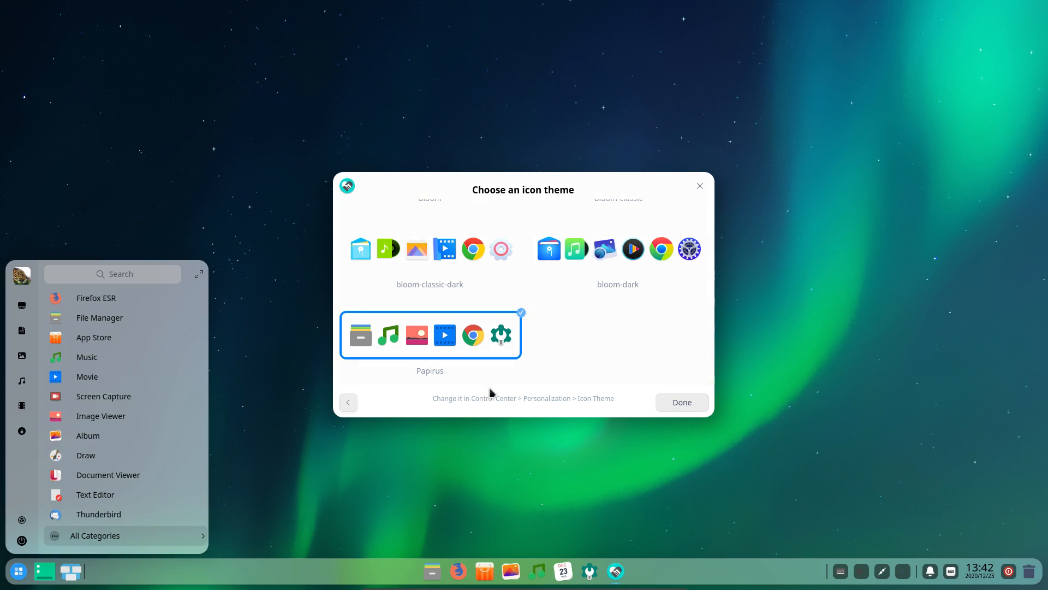
left_click(607, 340)
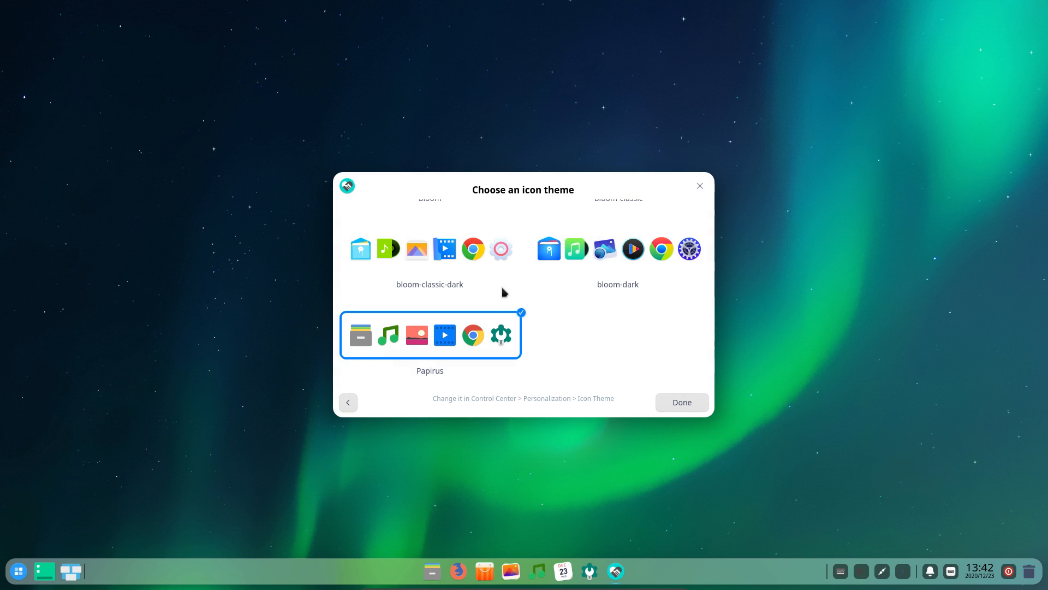
left_click(460, 251)
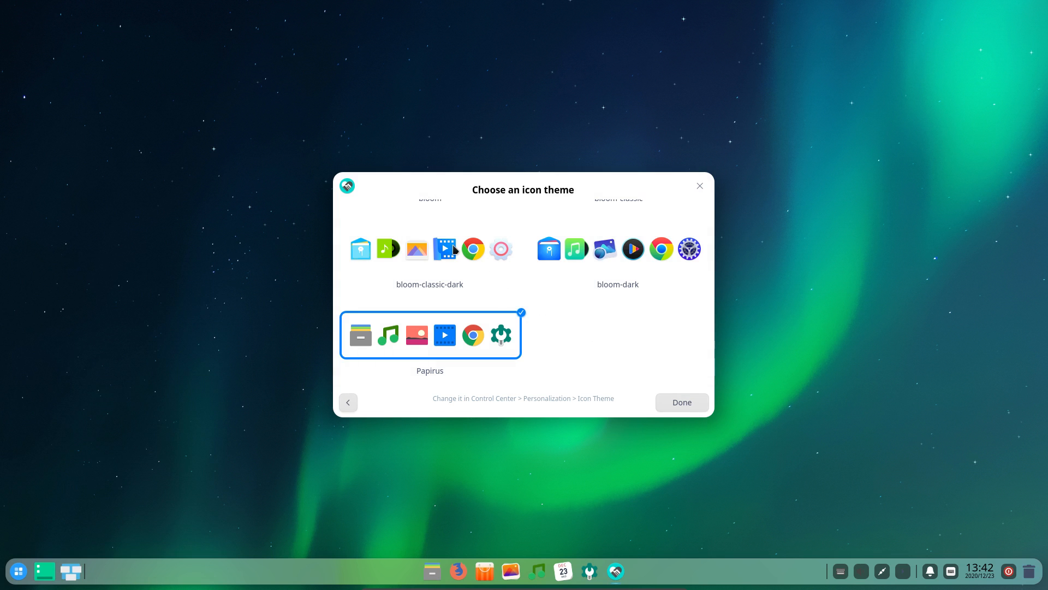
left_click(23, 579)
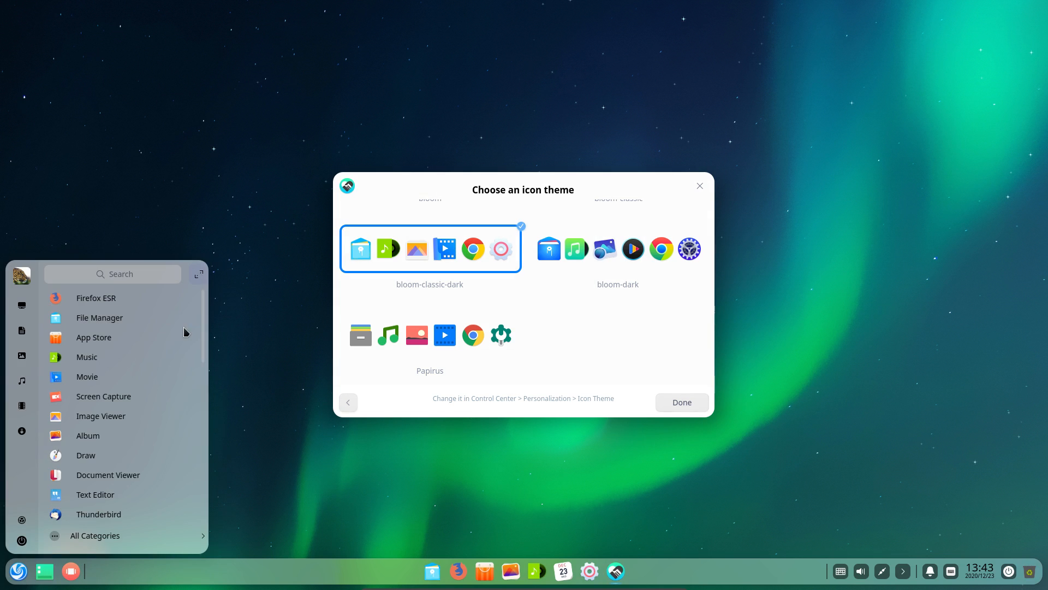
left_click(208, 268)
left_click(18, 571)
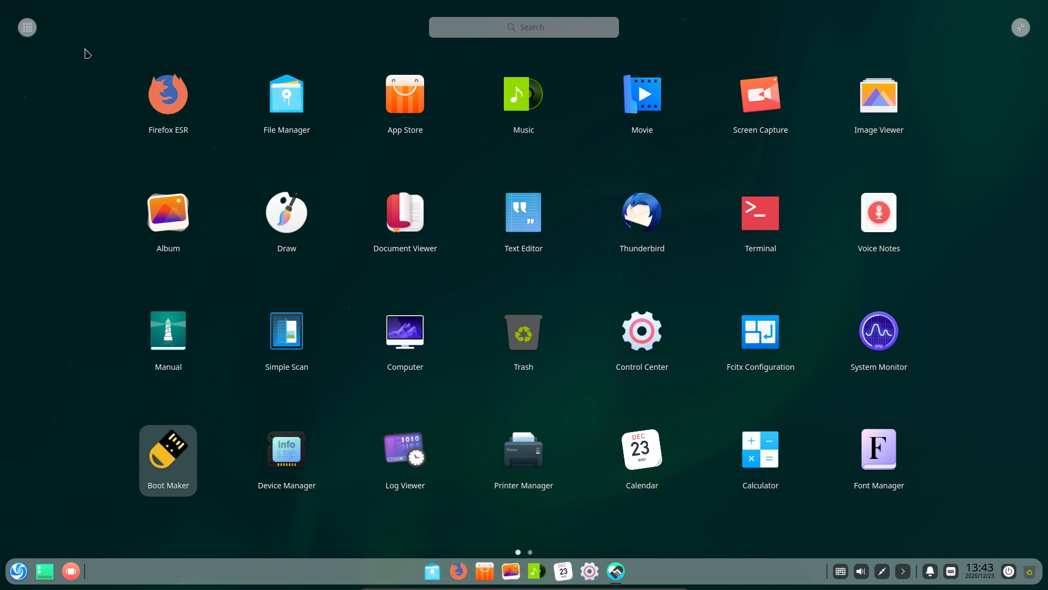
left_click(98, 61)
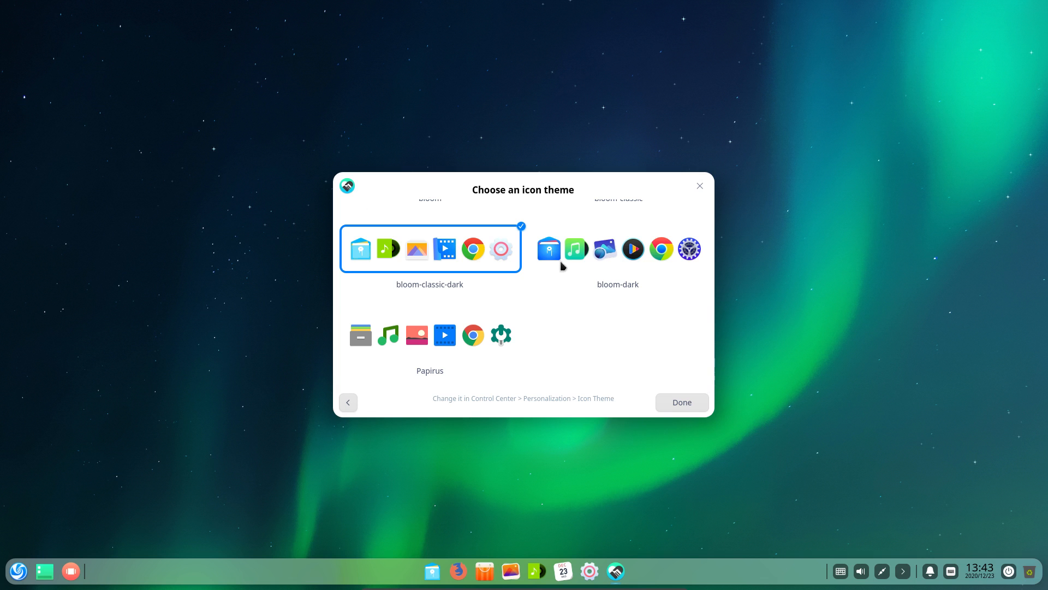
Switch back to the Papirus icon theme and review its icons in the full-screen app grid
left_click(491, 334)
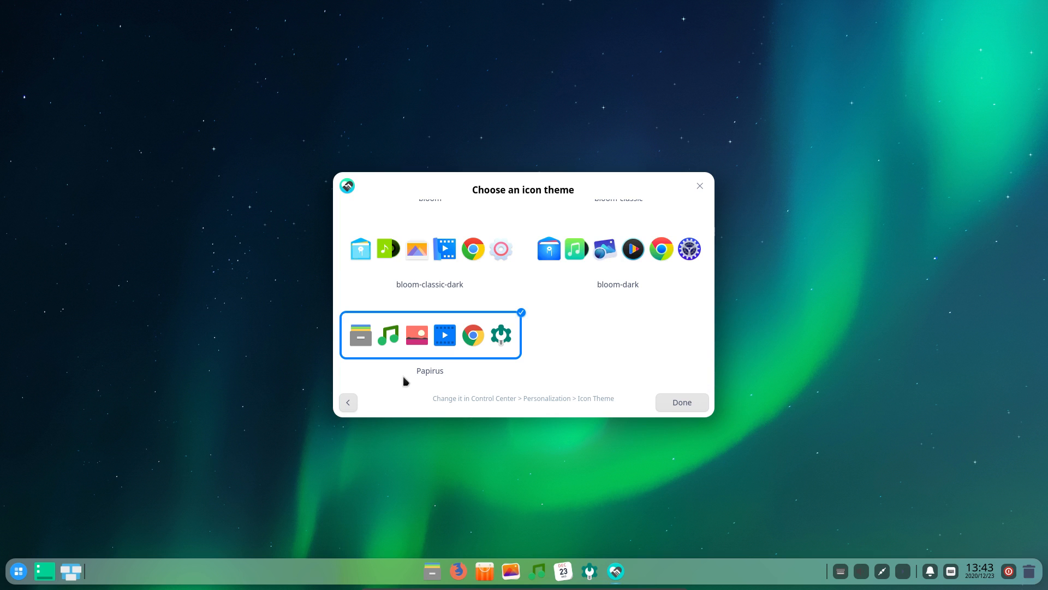
left_click(20, 572)
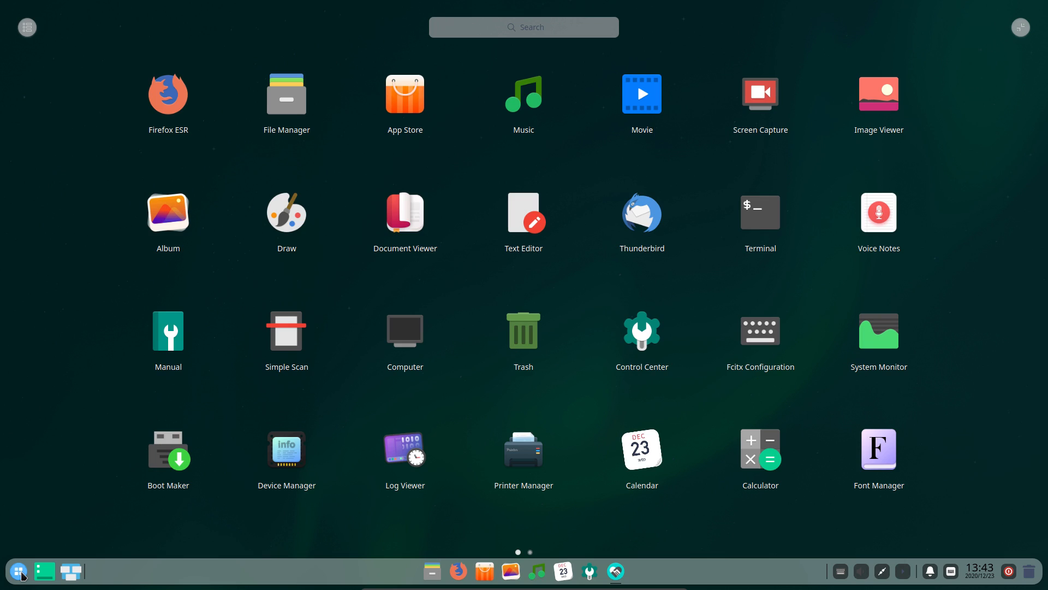
scroll(707, 284, "down", 1)
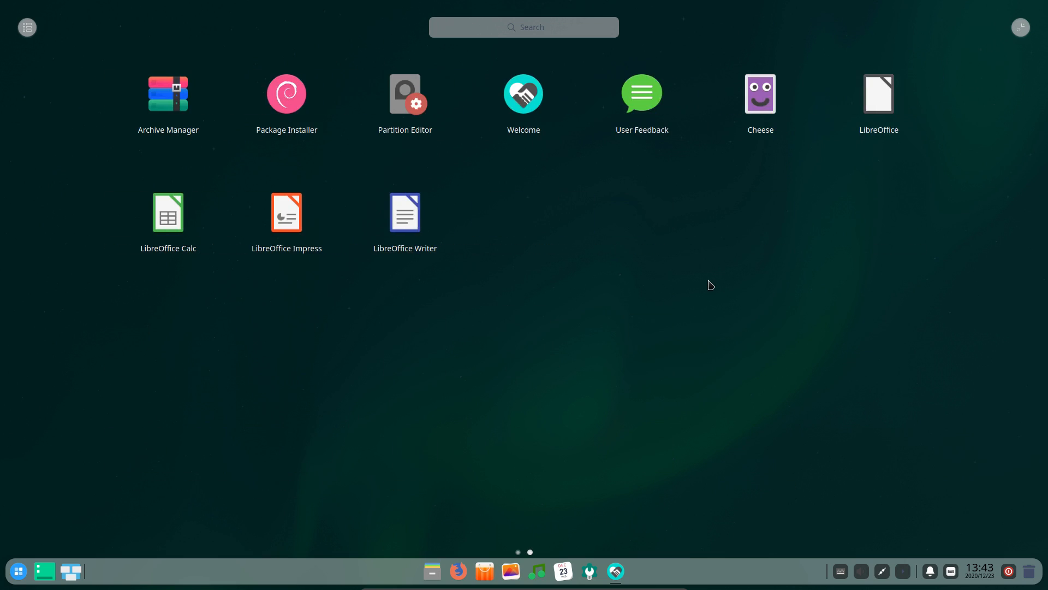
scroll(707, 284, "up", 1)
left_click(705, 285)
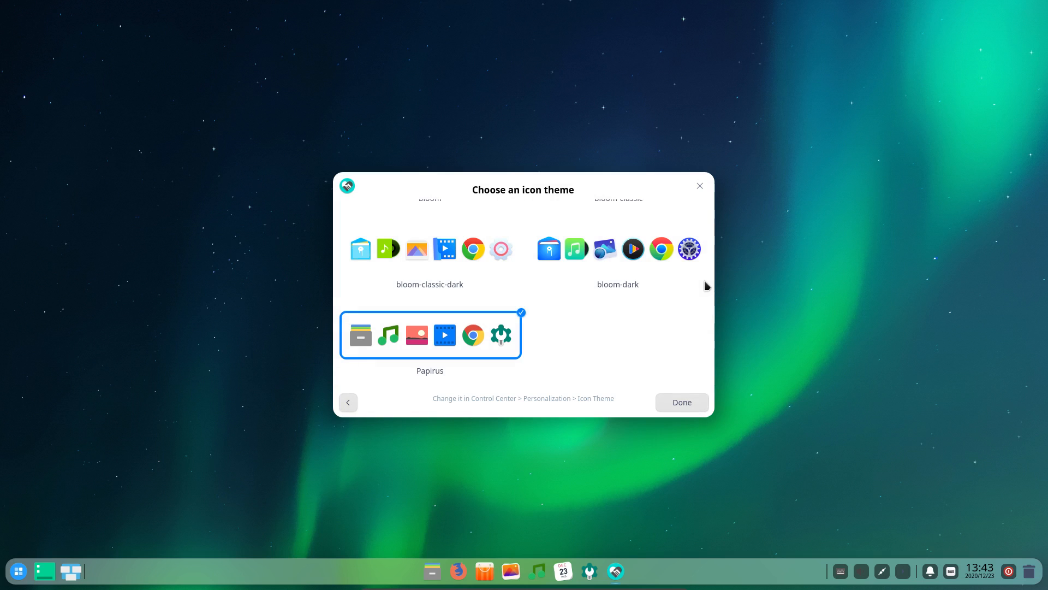
Finish the welcome wizard, then briefly check the power menu and a Ctrl+Alt+T terminal
left_click(664, 404)
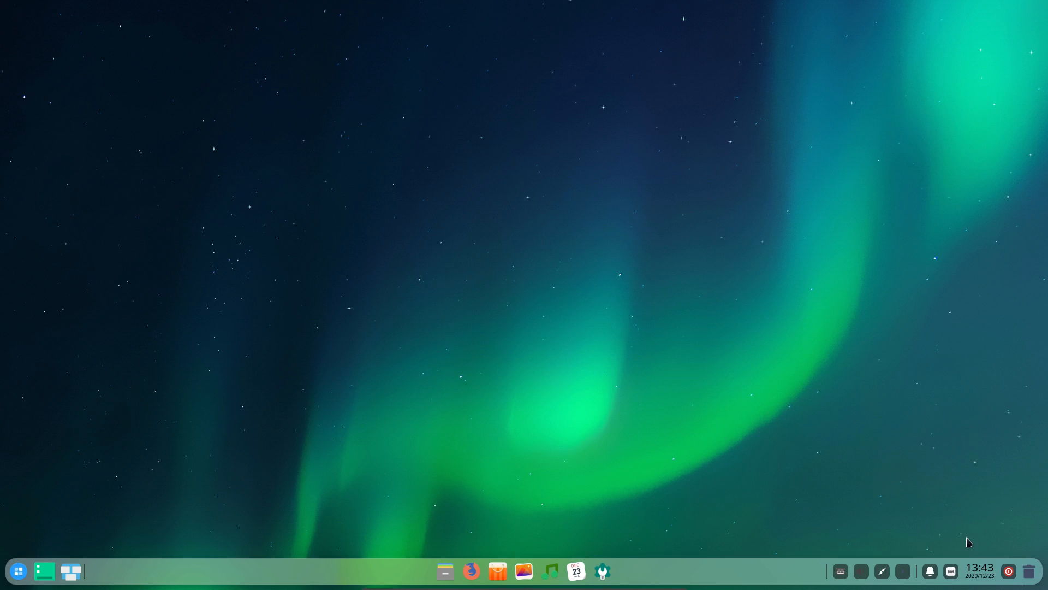
left_click(1009, 571)
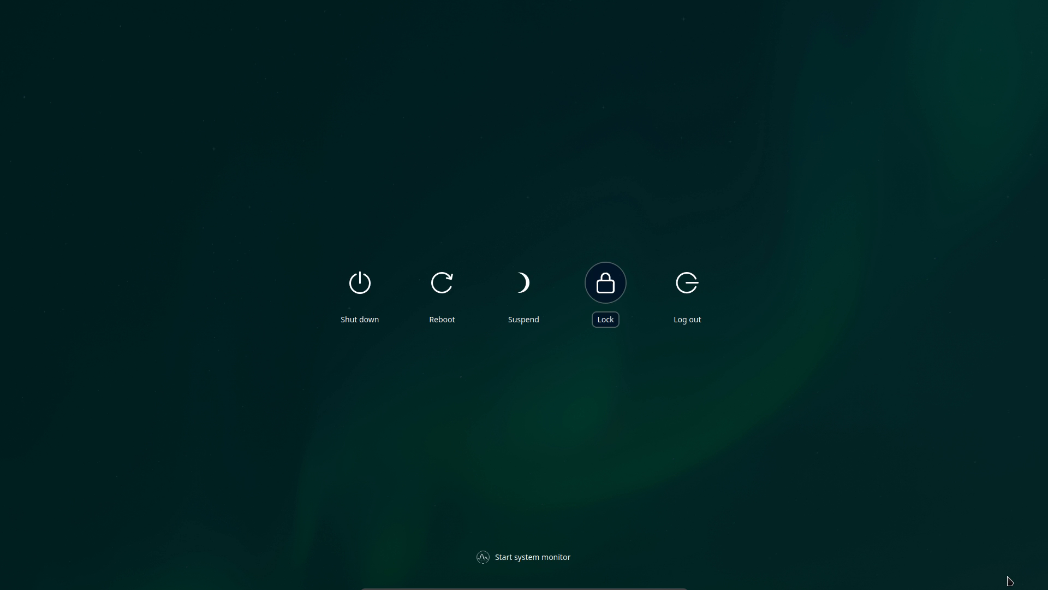
left_click(1009, 581)
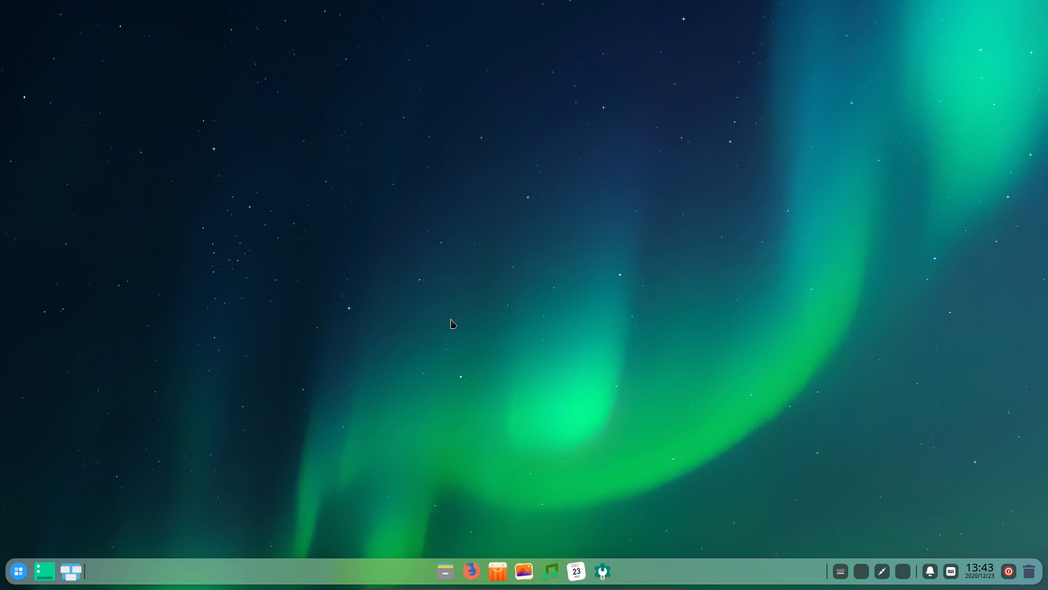
key("ctrl+alt+t")
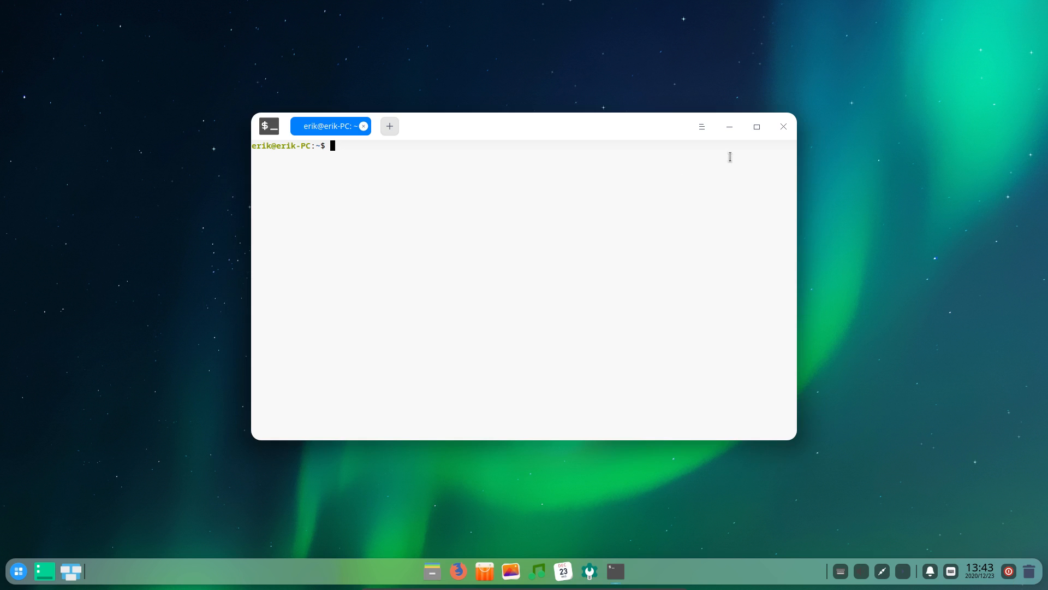
left_click(784, 128)
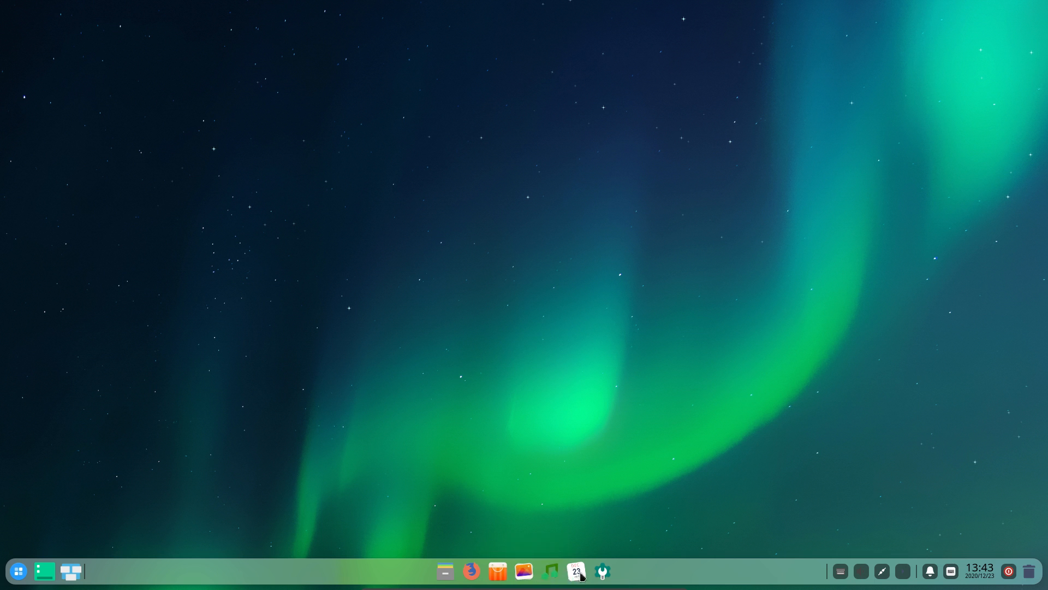
left_click(604, 573)
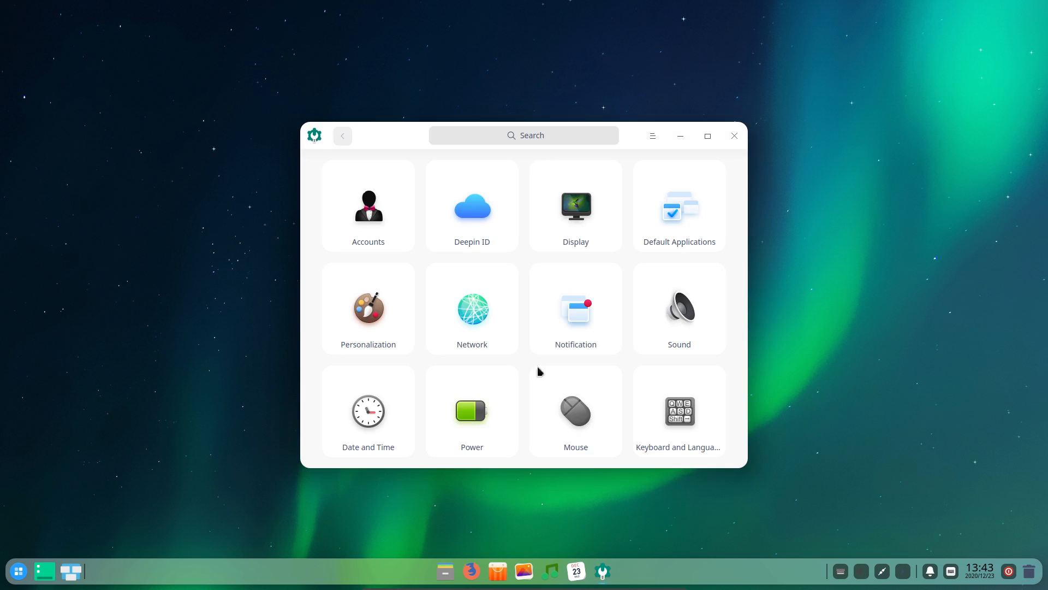
scroll(523, 291, "down", 2)
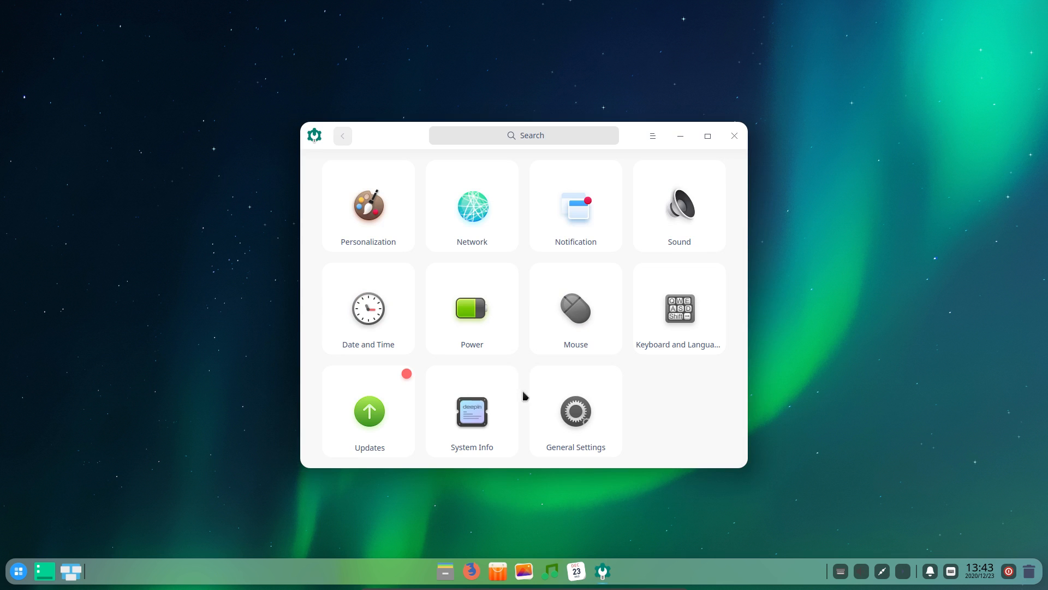
left_click(570, 412)
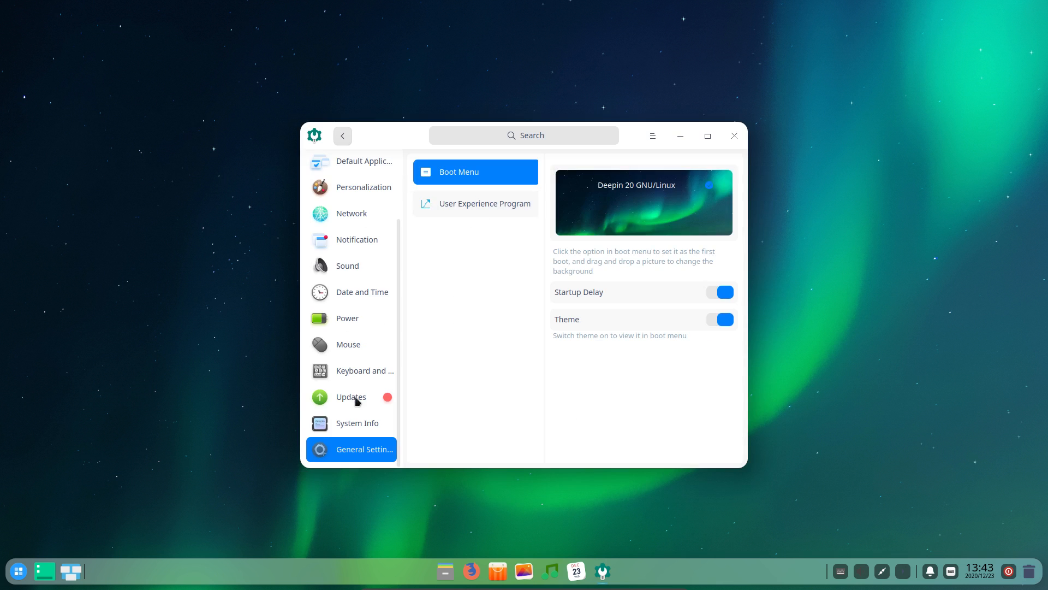
scroll(358, 370, "up", 3)
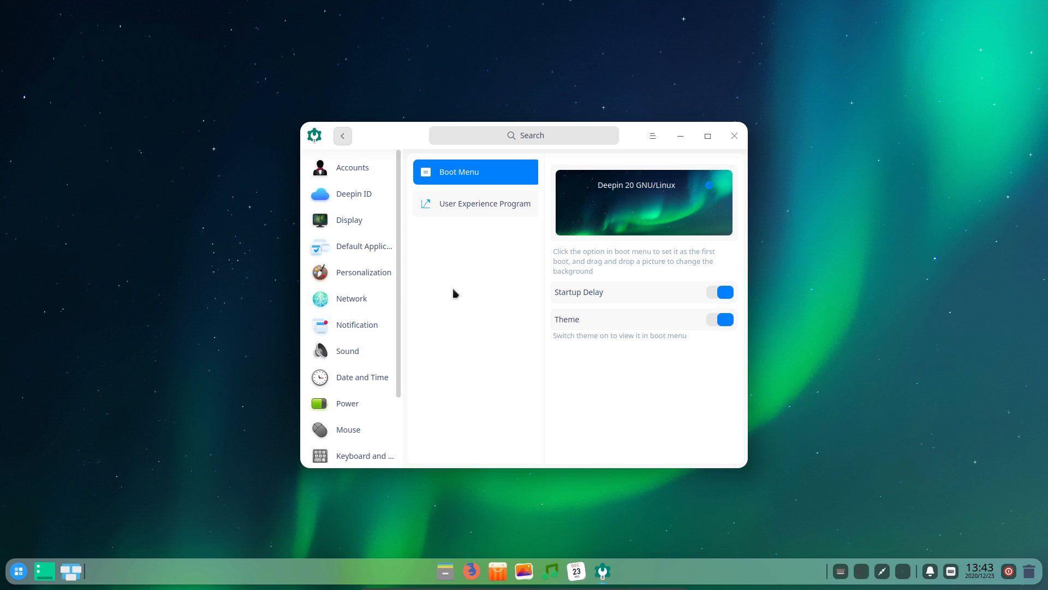
left_click(374, 223)
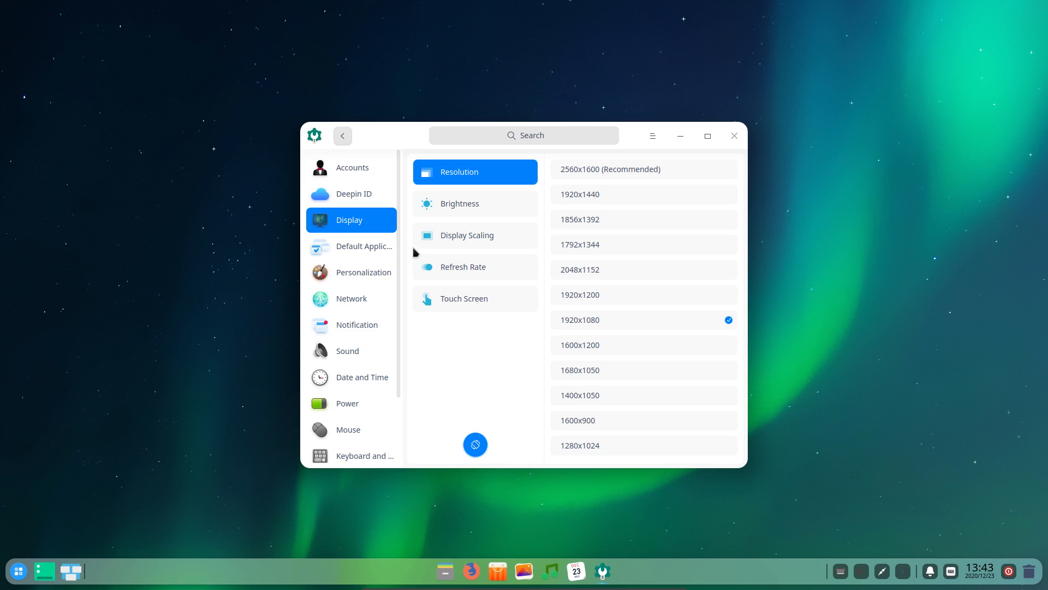
left_click(370, 245)
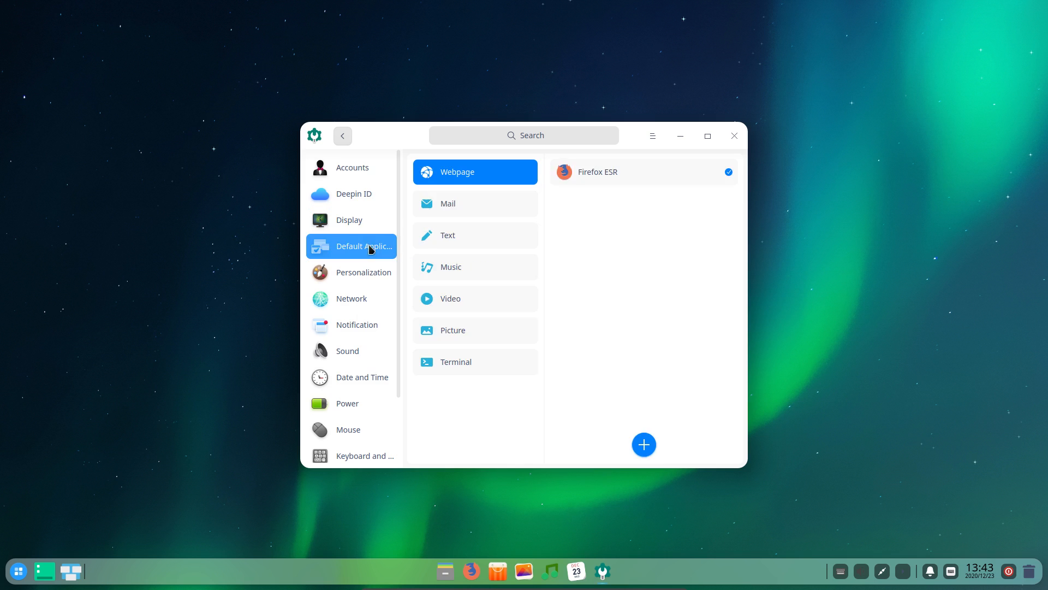
left_click(728, 137)
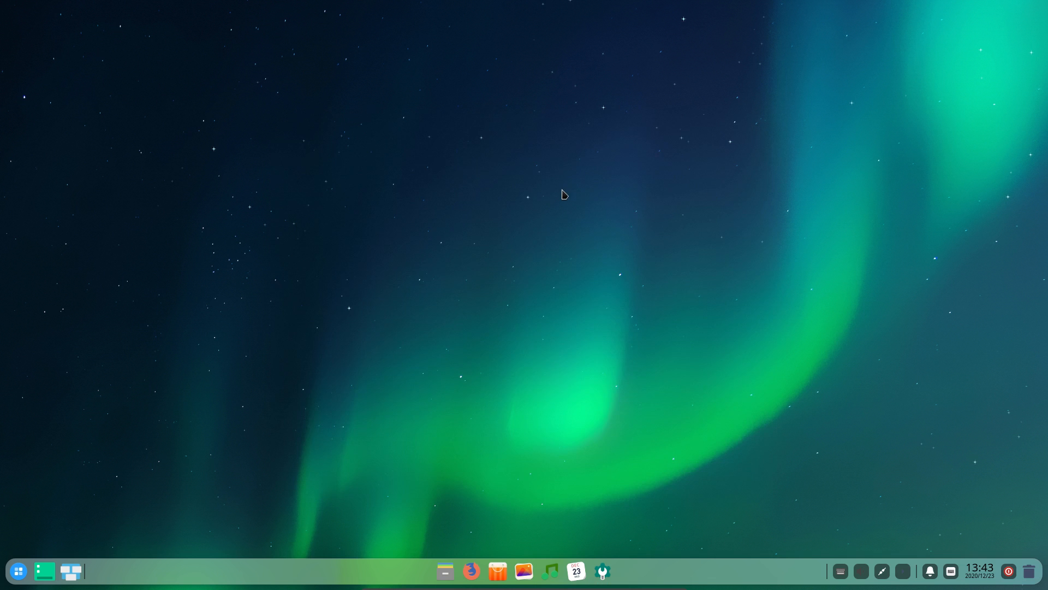
key("ctrl+alt+t")
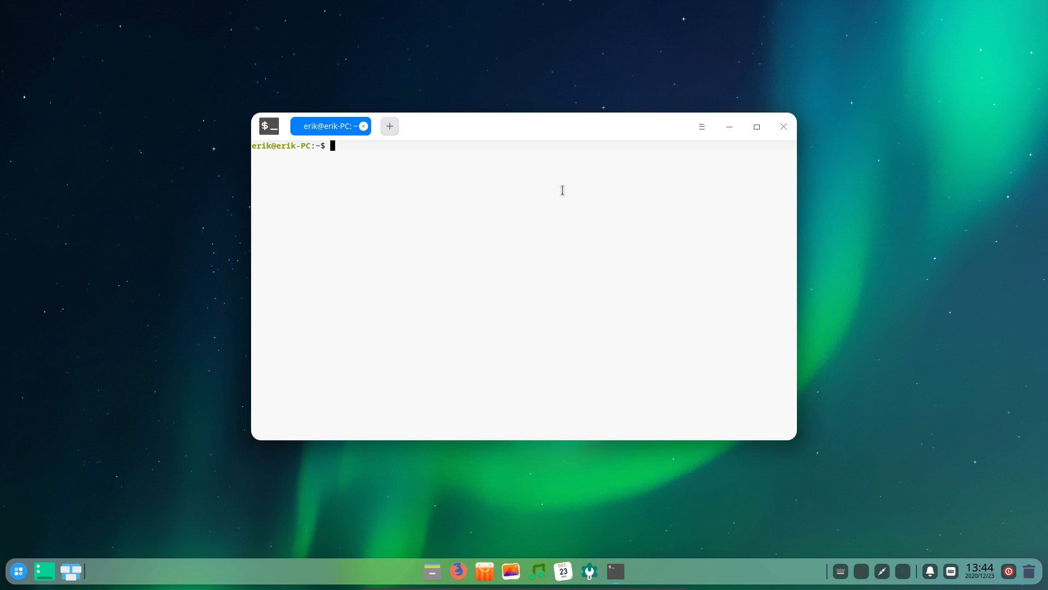
Try running sudo pacman -Syyu and submit the administrator password
type("sudo pacman -Syyu")
key("Return")
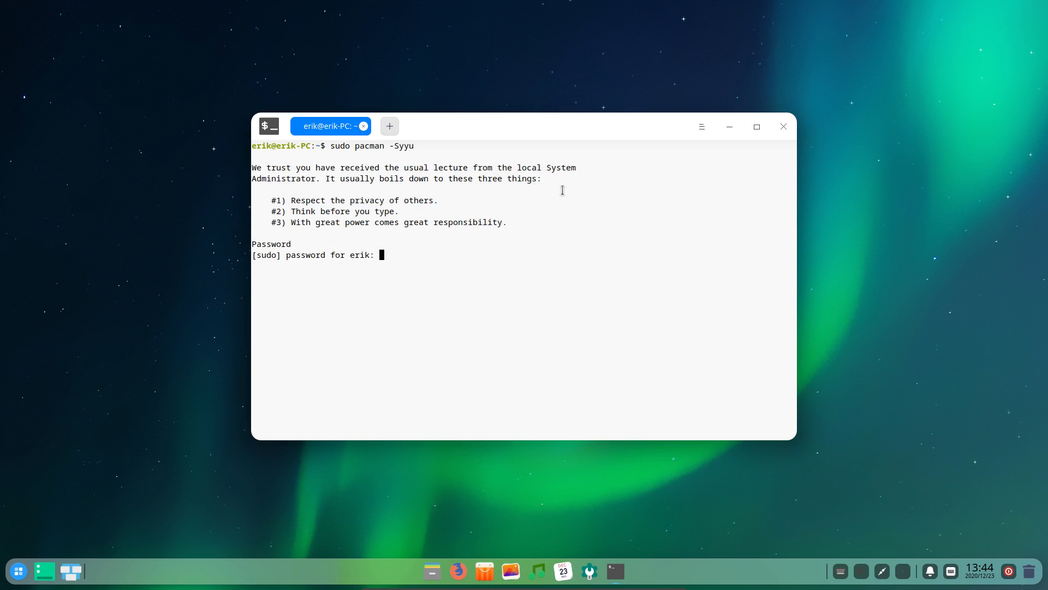
key("Return")
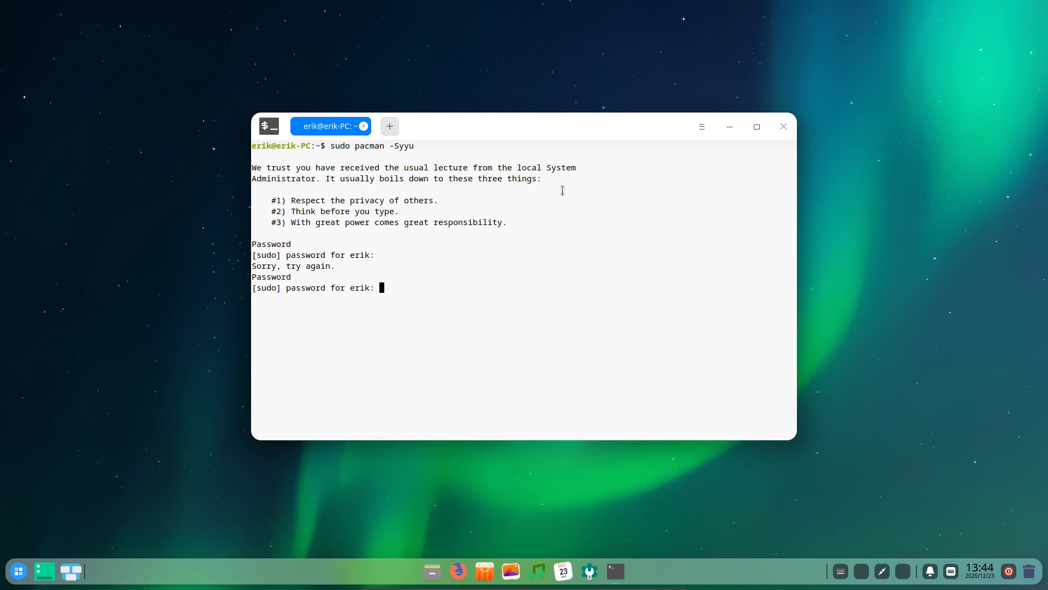
key("Return")
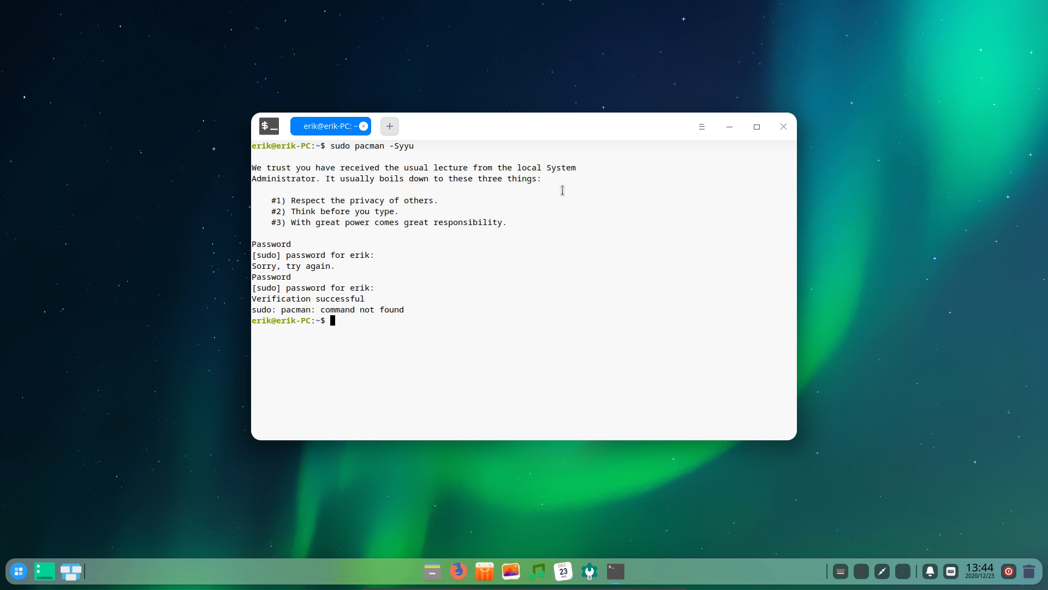
Run sudo apt upgrade using Tab completion and confirm the 197-package upgrade
type("udo p")
type("pt")
key("Tab")
key("Tab")
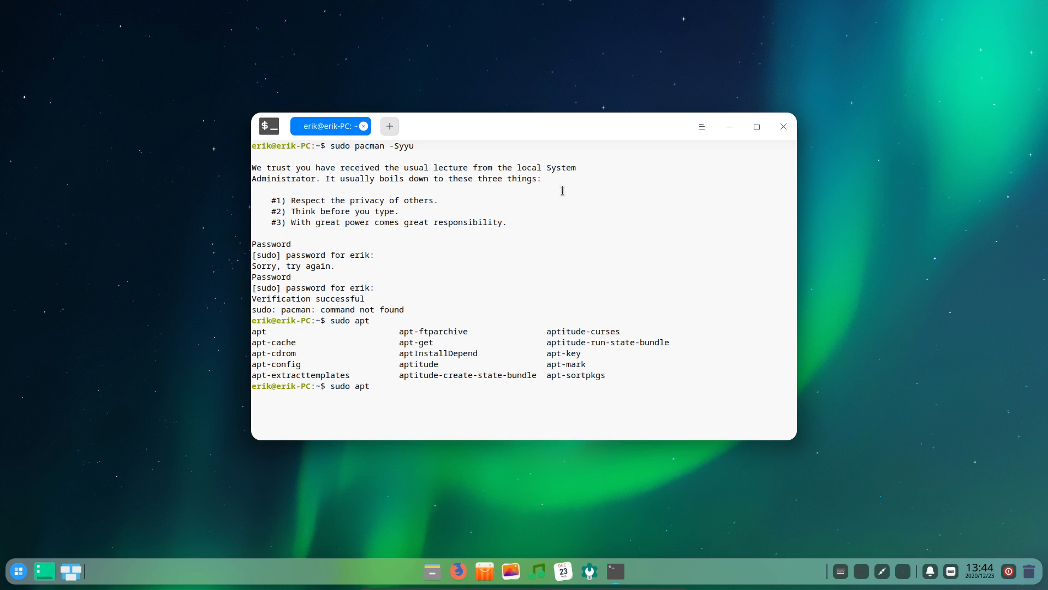
type("in")
key("Tab")
key("Tab")
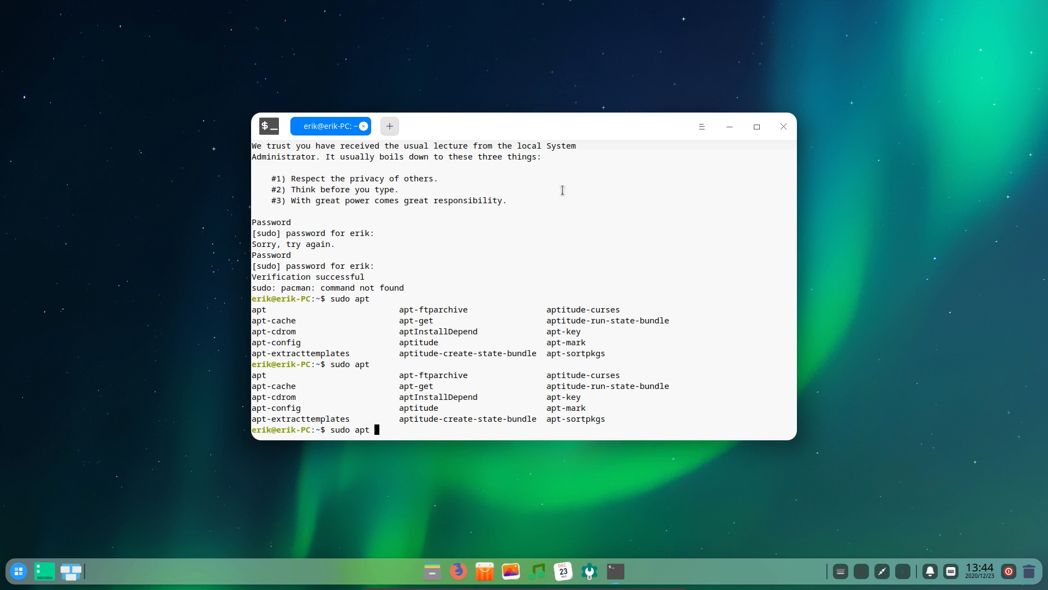
key("Tab")
key("Tab")
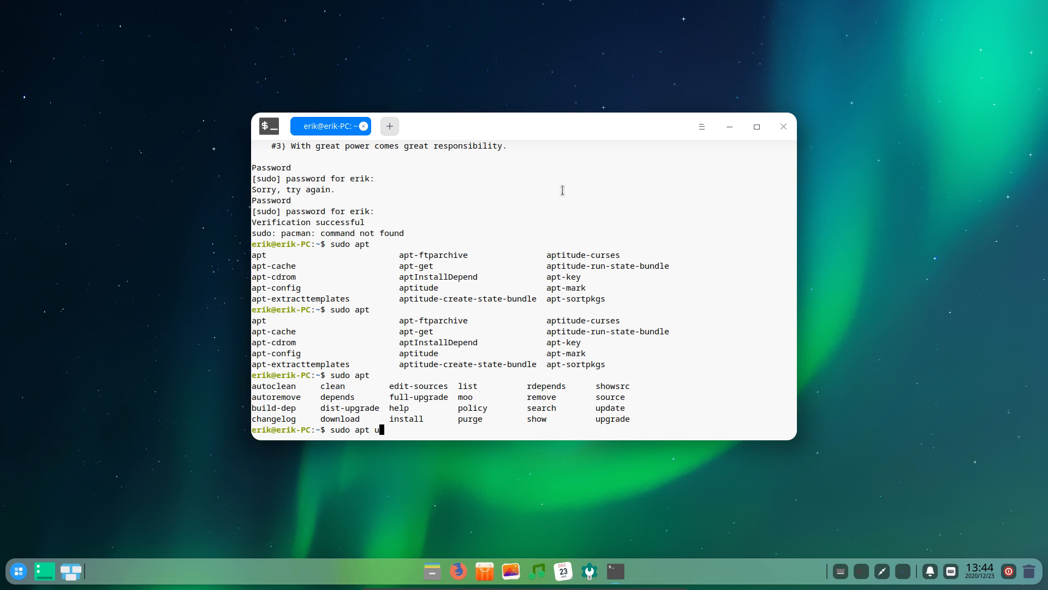
type("rade")
key("Return")
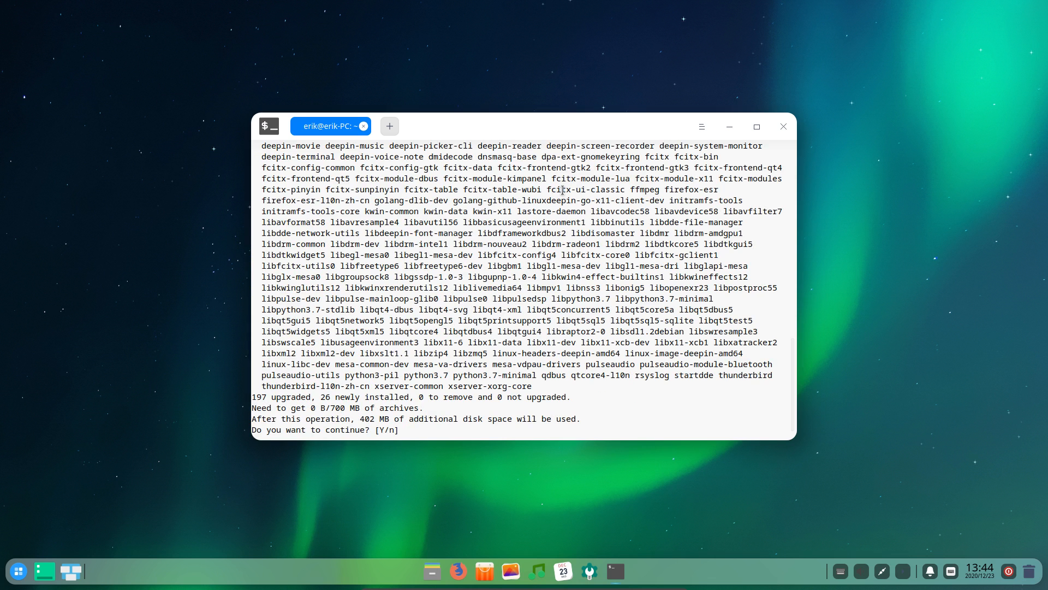
key("Return")
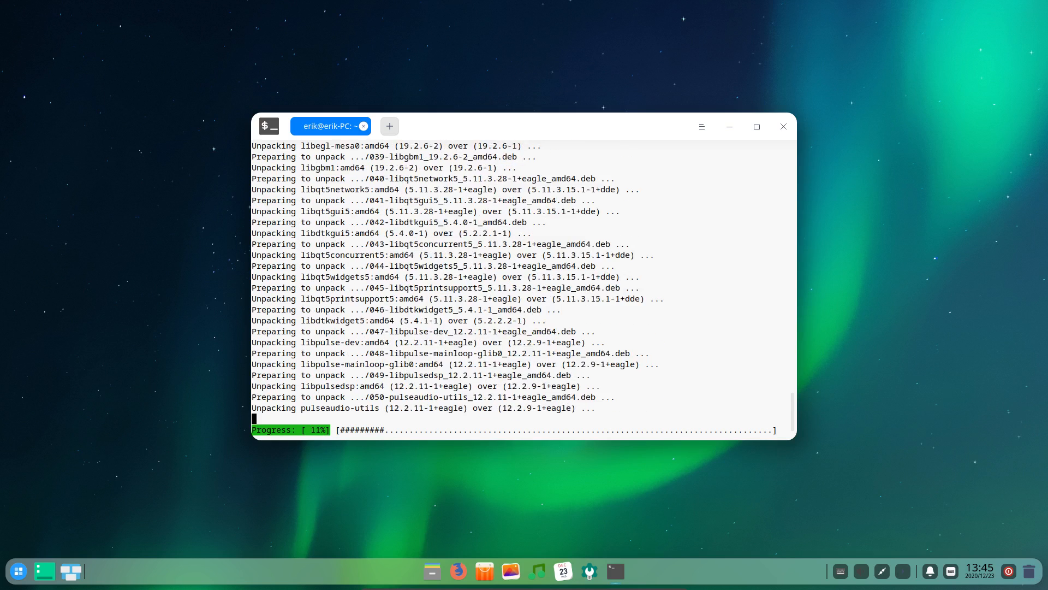
While the upgrade unpacks, move the terminal to the upper right and Control Center to the left
left_click(971, 573)
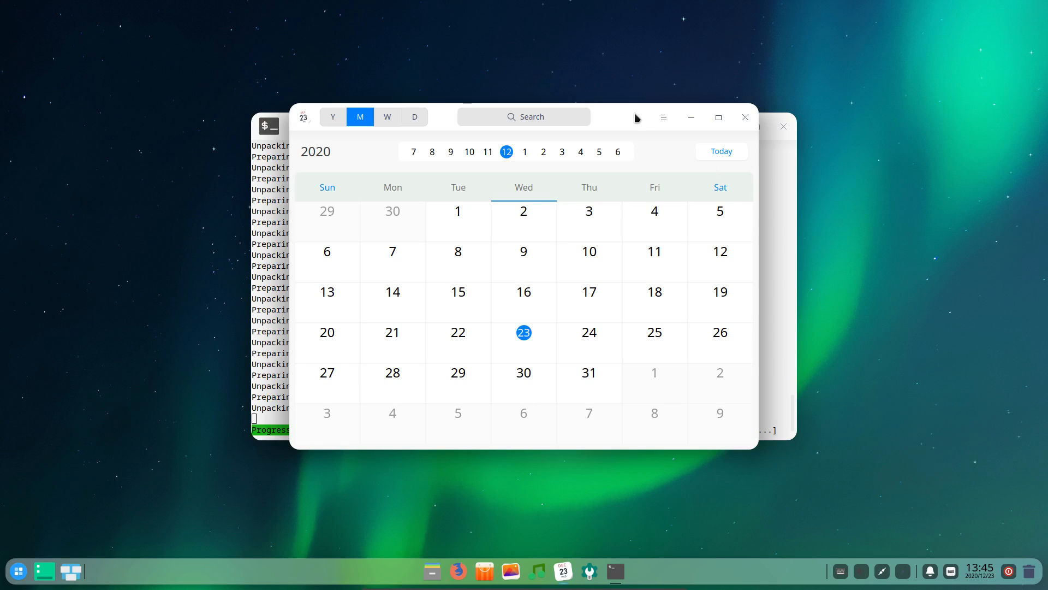
left_click(745, 118)
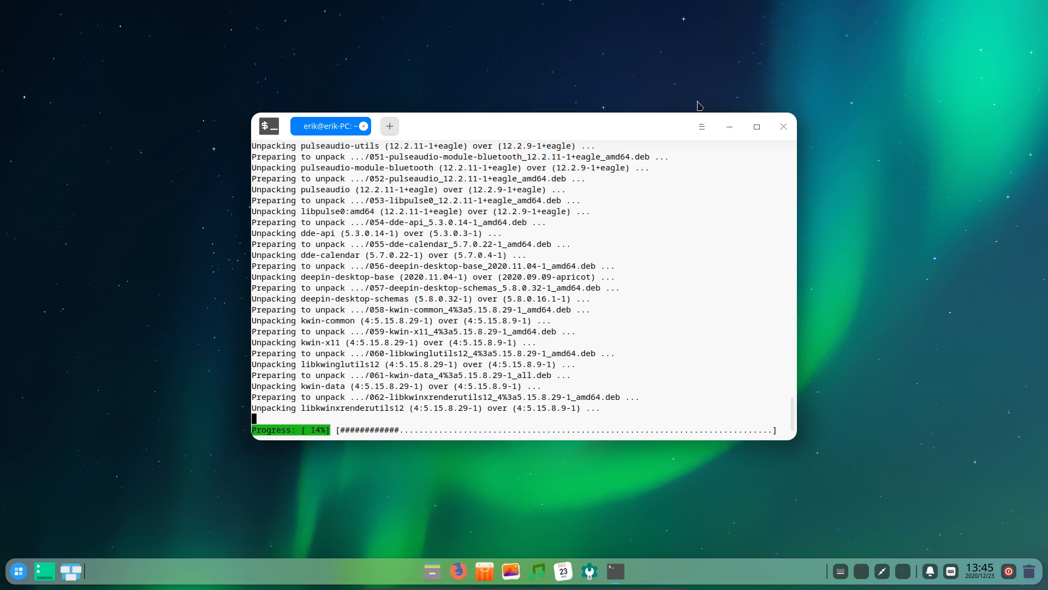
left_click_drag(697, 118, 787, 75)
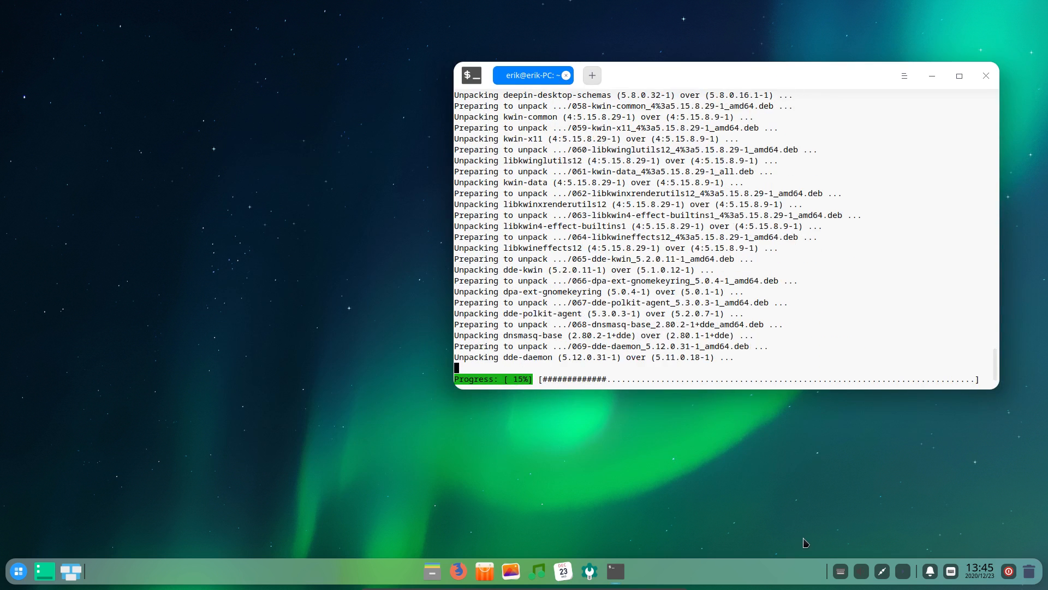
left_click(593, 575)
left_click_drag(628, 142, 397, 145)
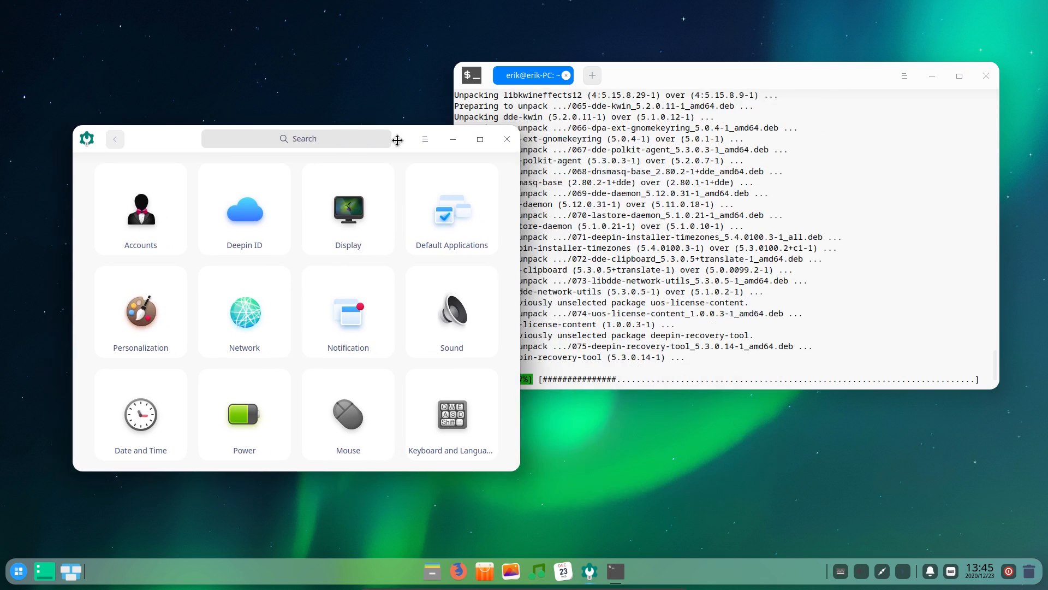
Switch Personalization to the dark theme and try DMZ-White and Adwaita cursors before restoring bloom
left_click(149, 329)
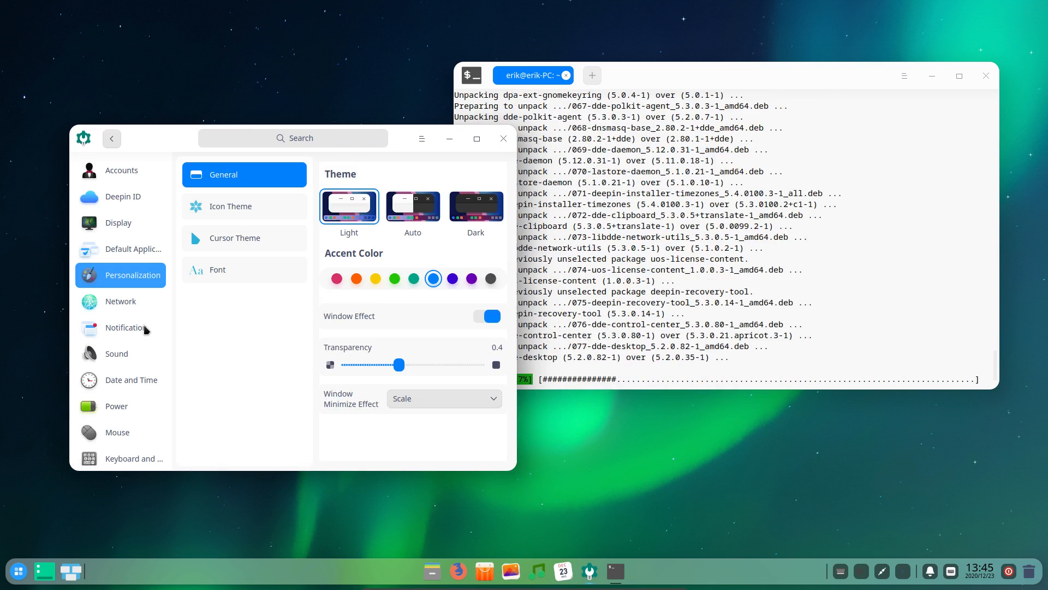
left_click(471, 216)
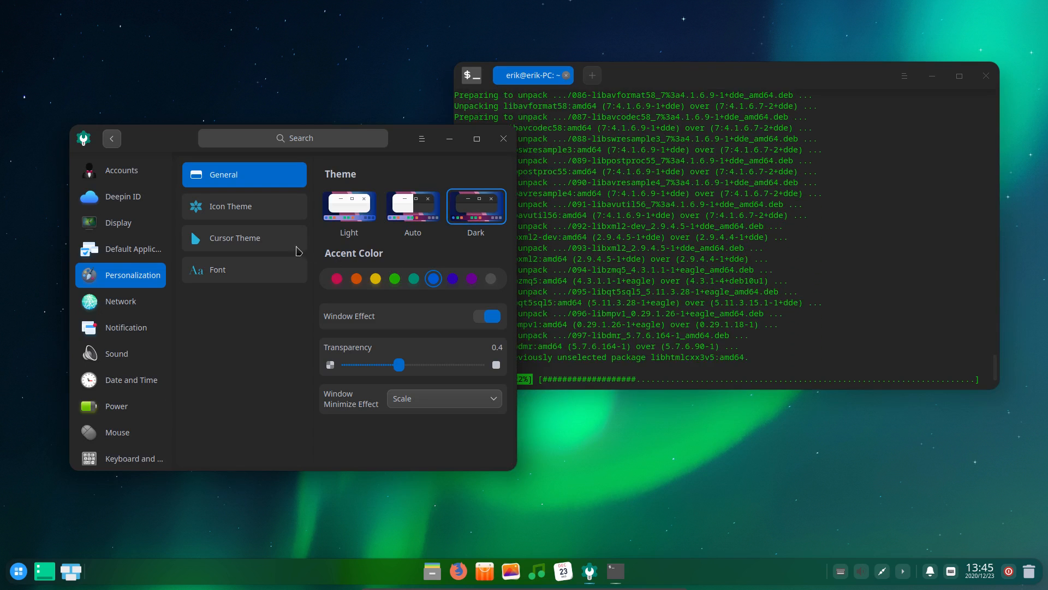
left_click(265, 207)
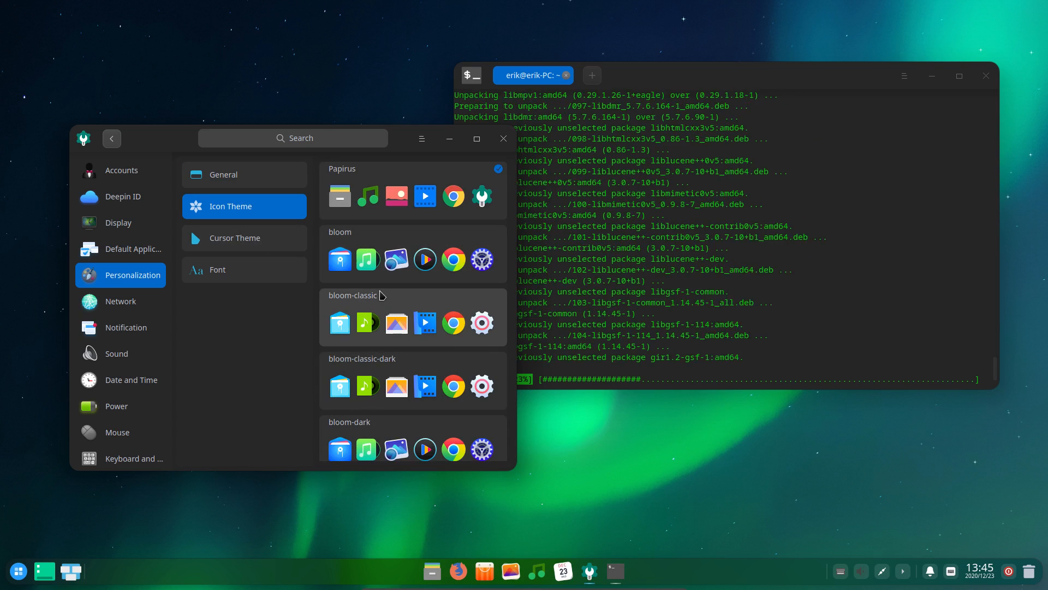
left_click(240, 246)
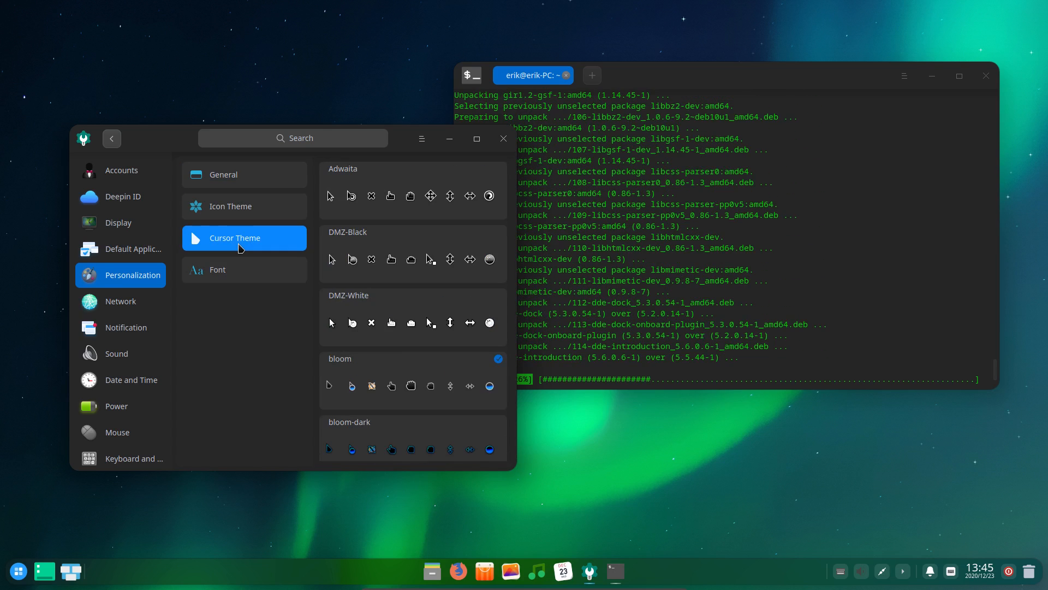
left_click(450, 312)
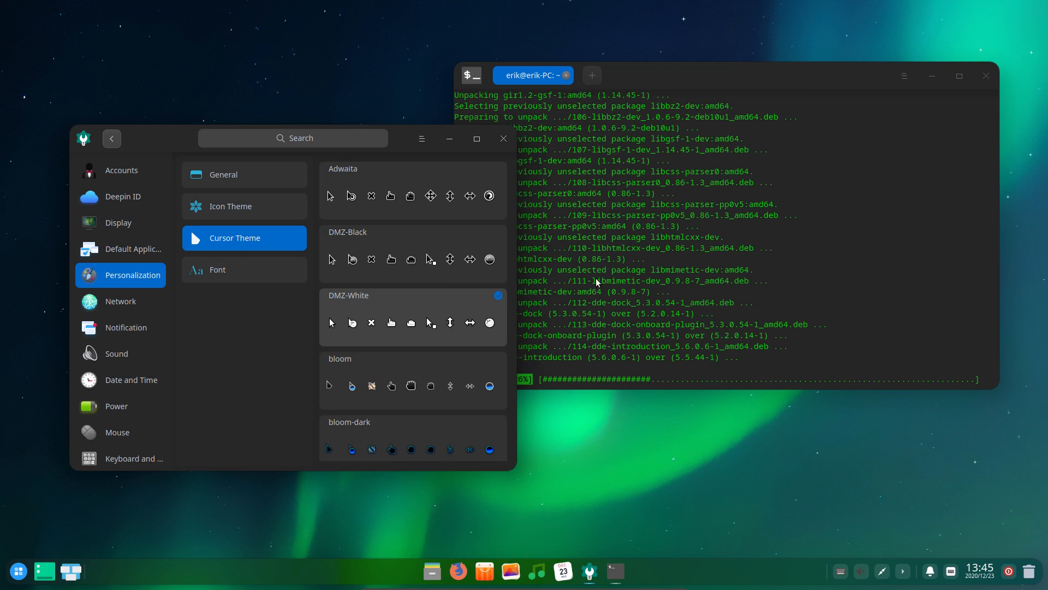
scroll(392, 303, "down", 1)
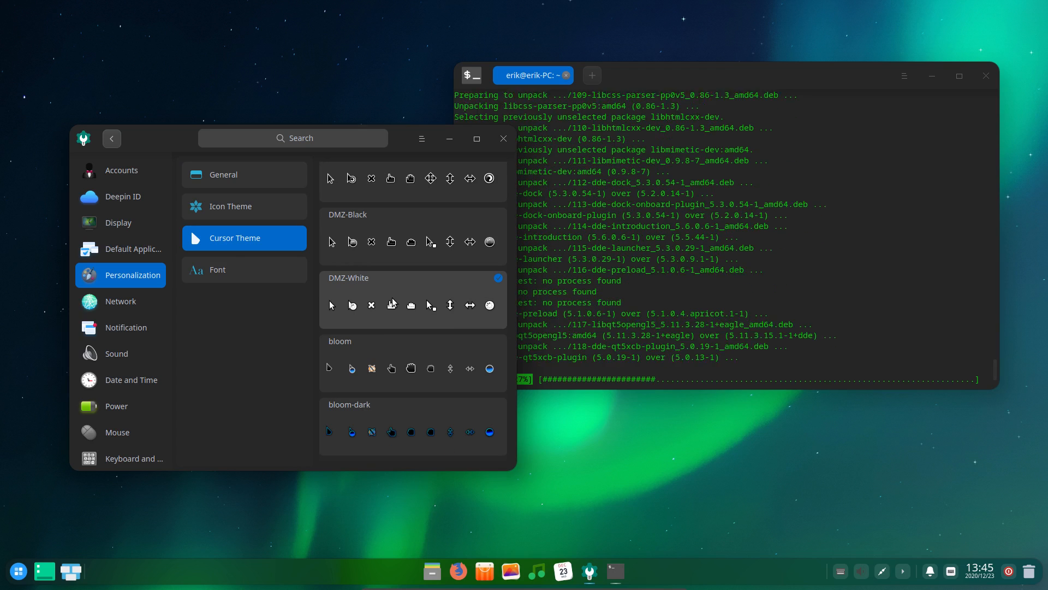
scroll(392, 301, "up", 1)
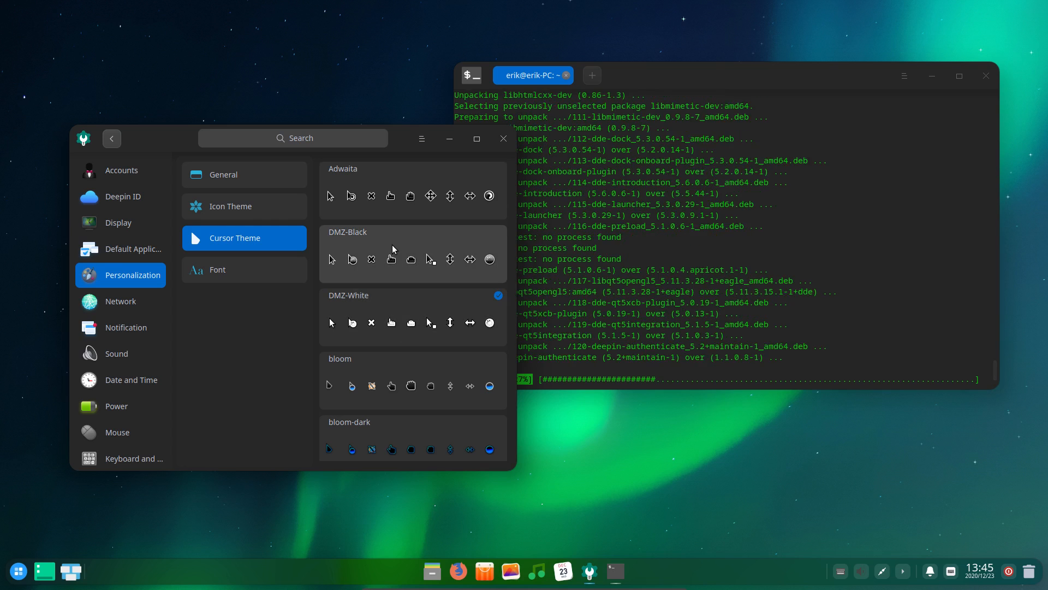
left_click(401, 201)
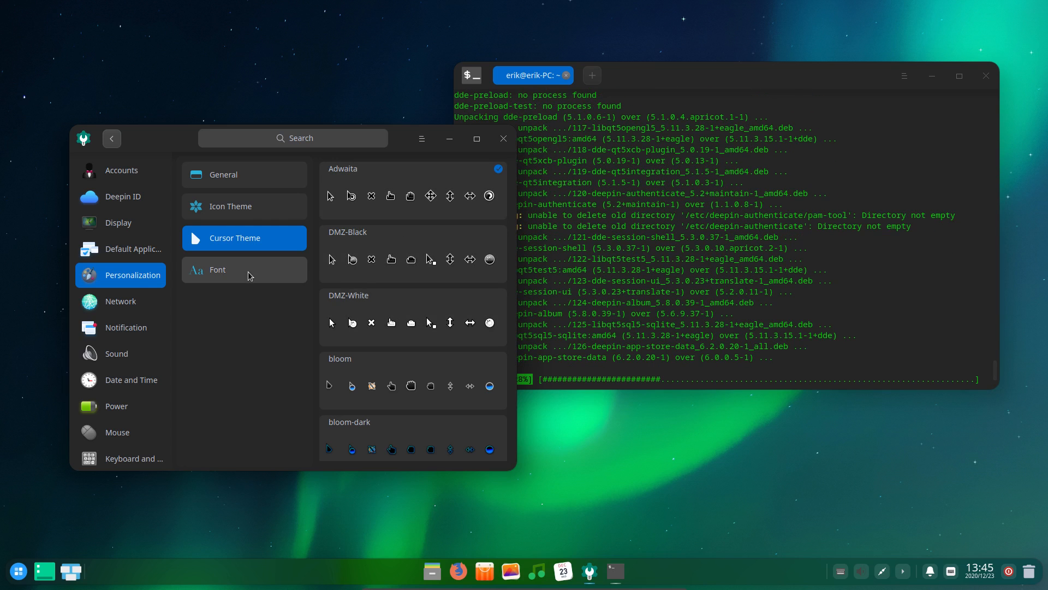
left_click(437, 385)
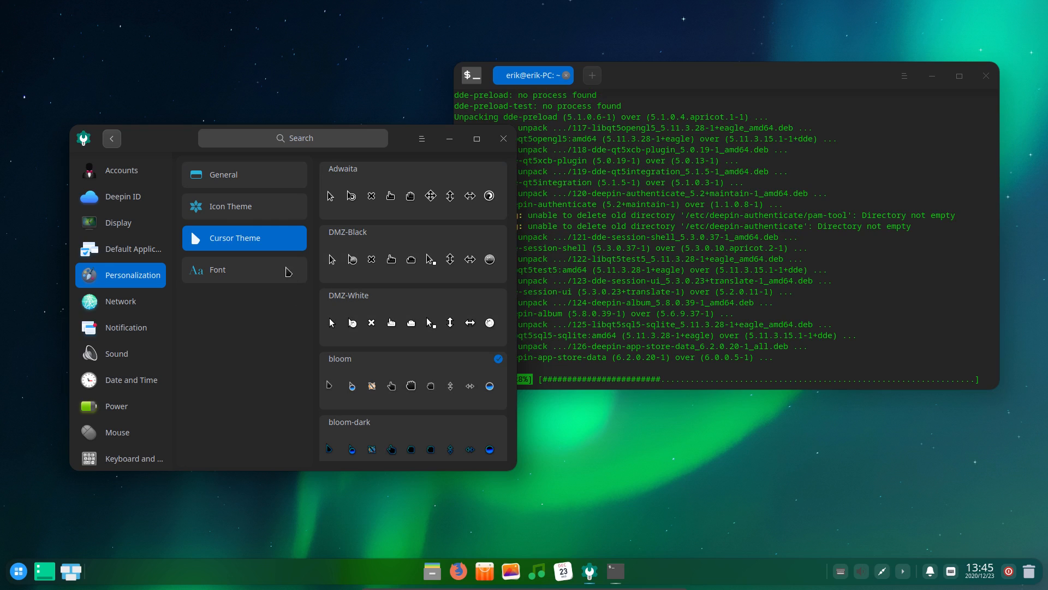
View the font settings, then go back to the main settings overview
left_click(256, 268)
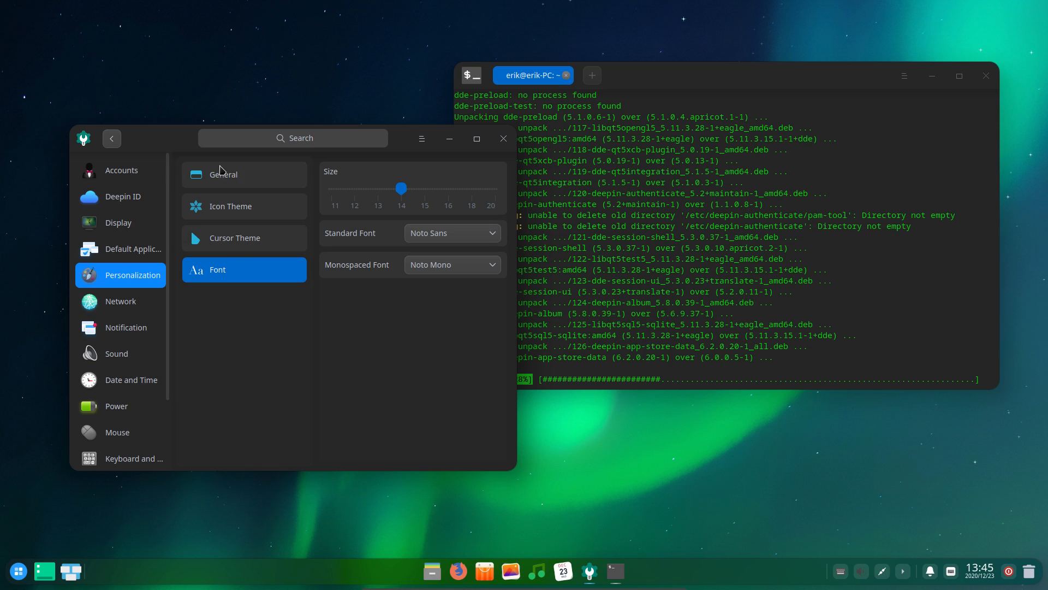
left_click(112, 139)
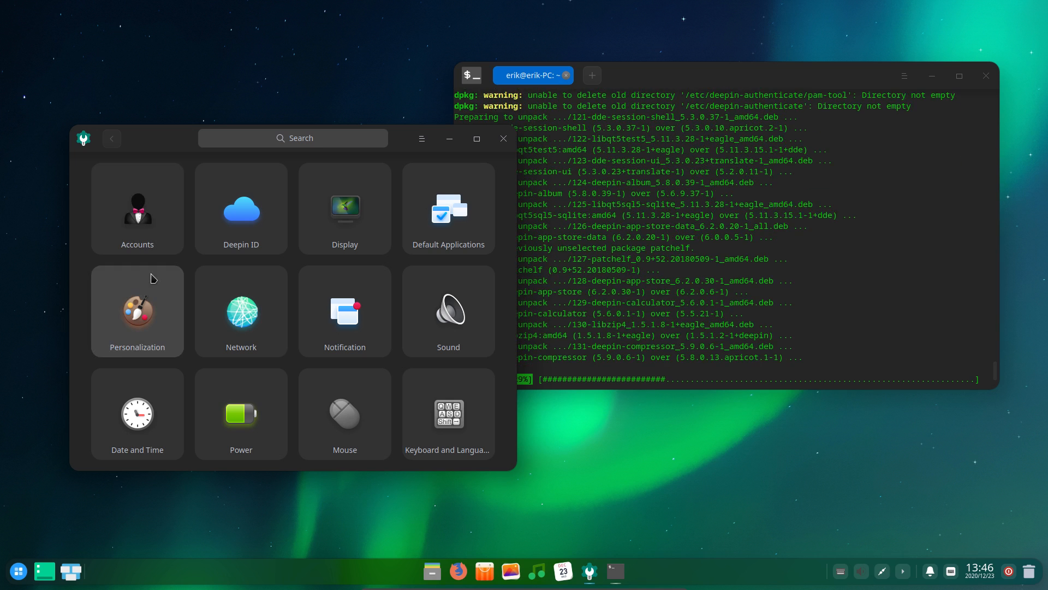
scroll(154, 278, "down", 3)
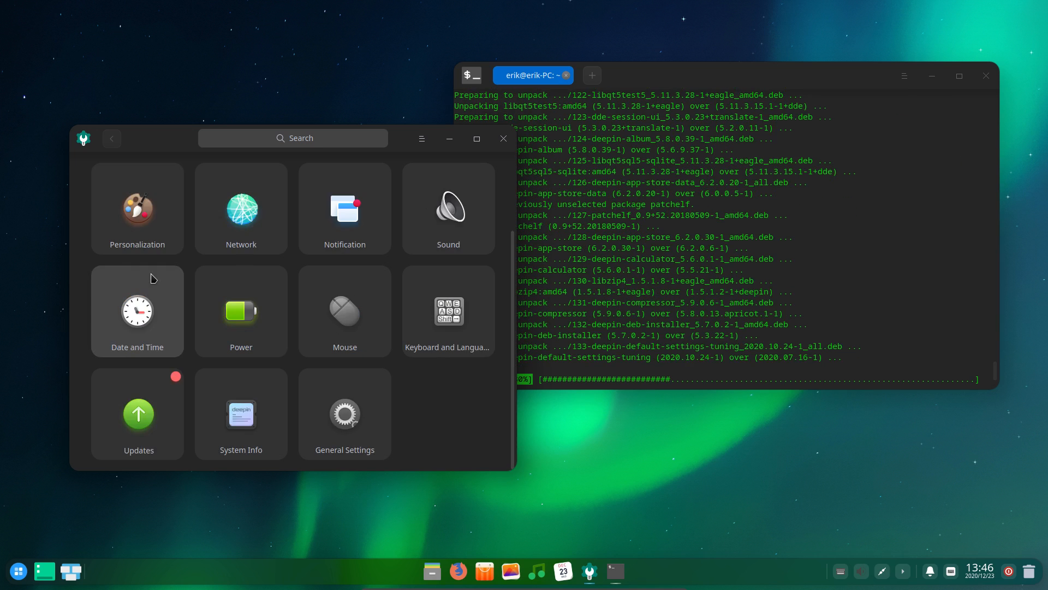
Open Date and Time settings and switch the dock to Efficient Mode via its Mode menu
left_click(153, 312)
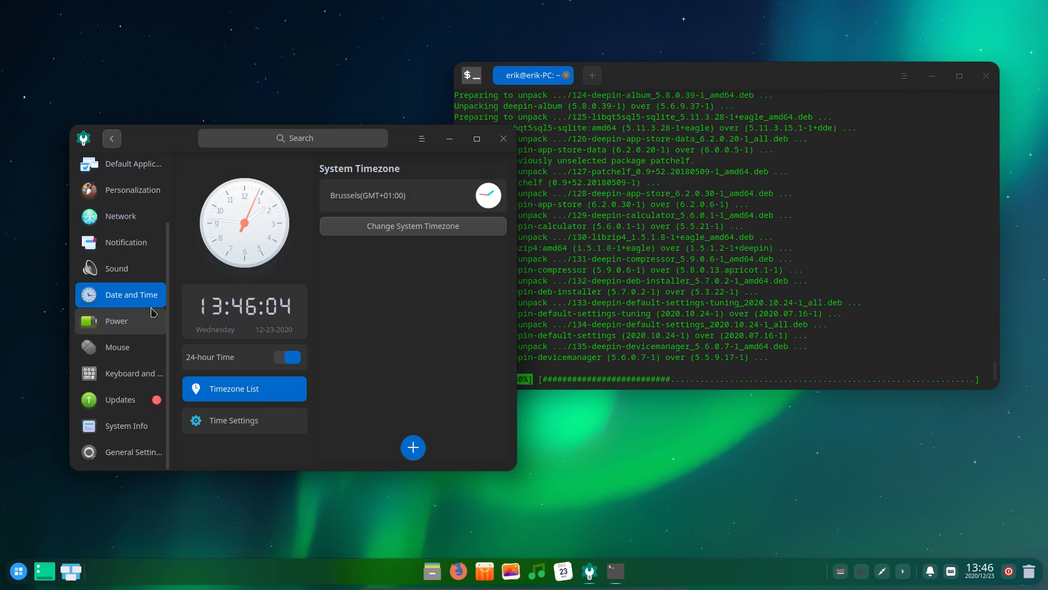
right_click(21, 580)
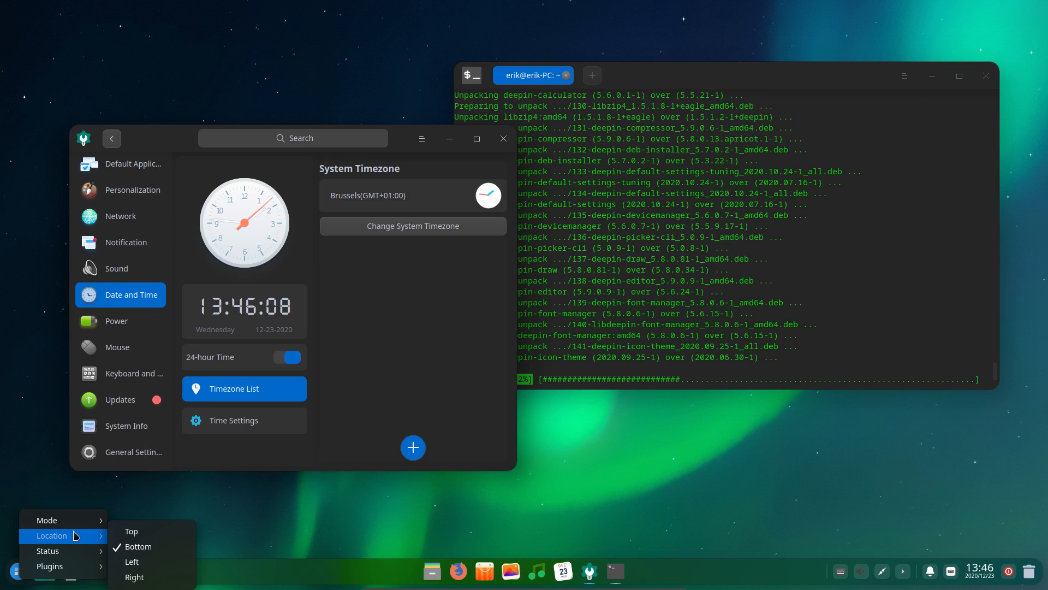
mouse_move(82, 521)
left_click(147, 536)
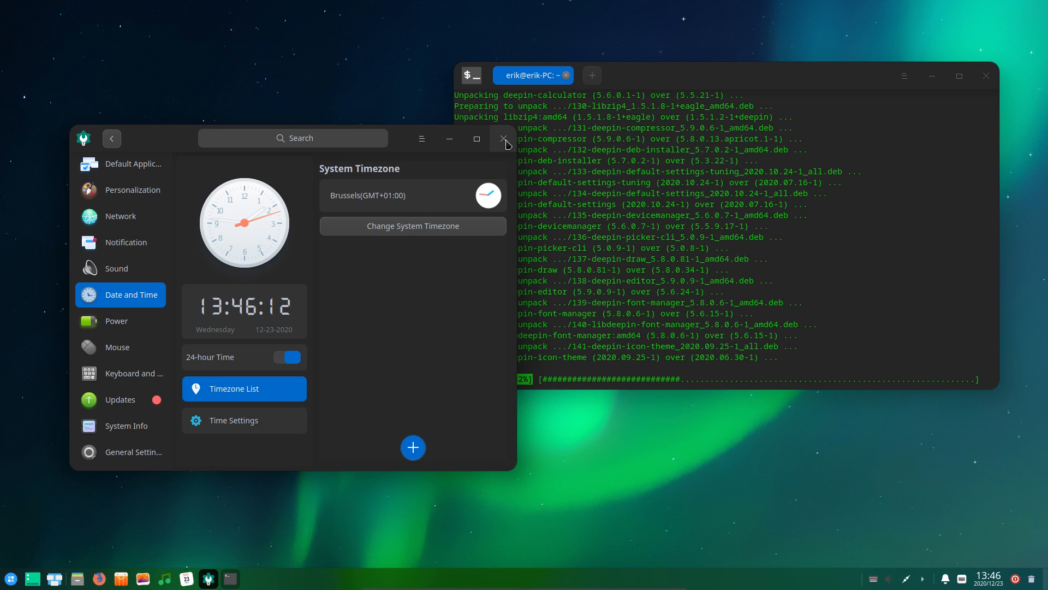
right_click(746, 484)
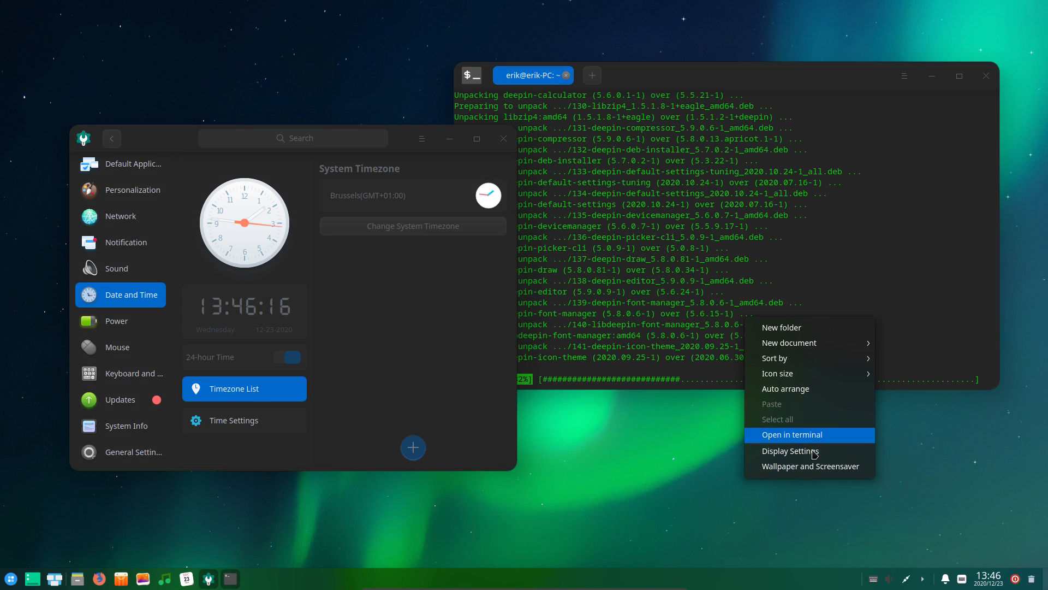
Apply the white pyramid building on cyan wallpaper to the desktop only
left_click(816, 466)
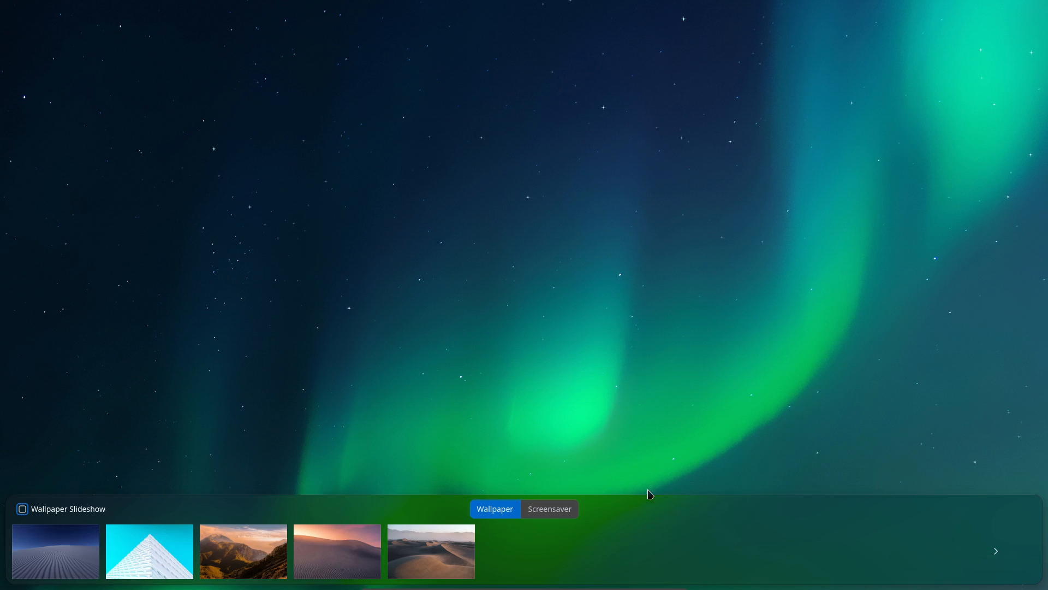
left_click(118, 558)
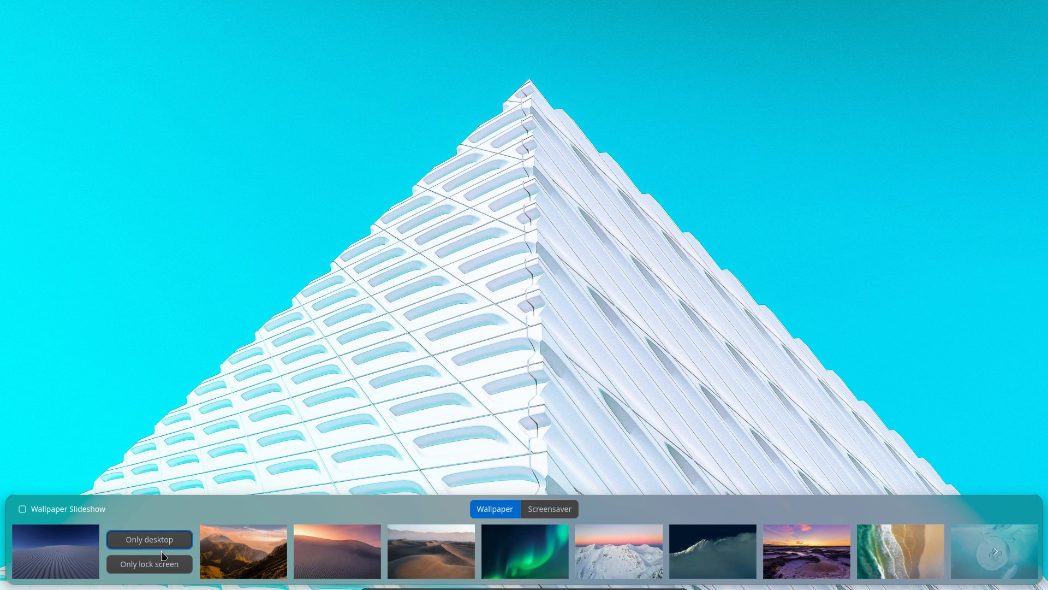
left_click(250, 440)
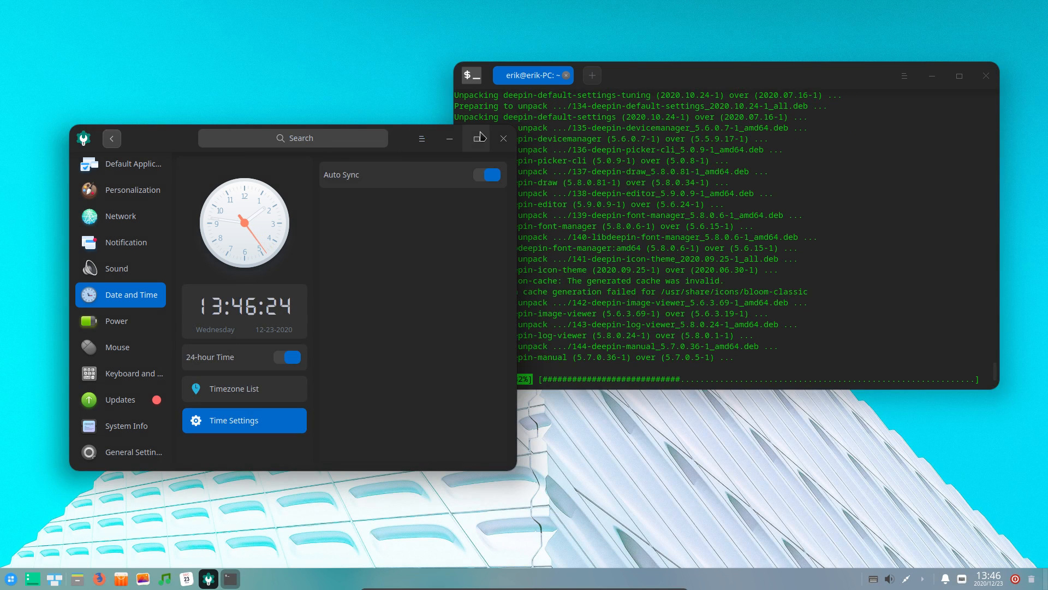
Reopen Control Center on System Info, placed top-left and enlarged over the terminal
left_click(503, 138)
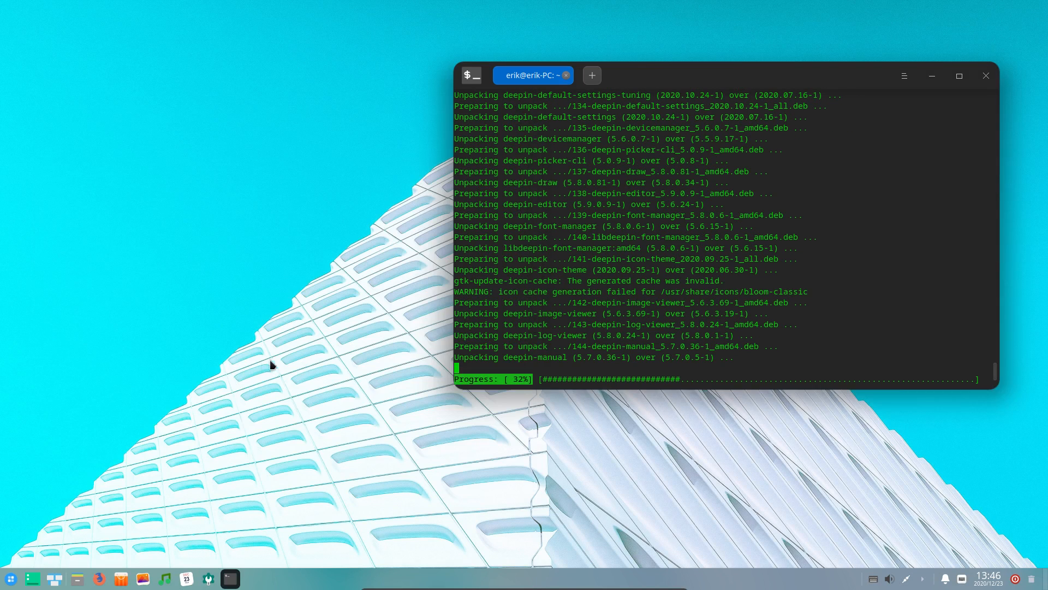
left_click(214, 584)
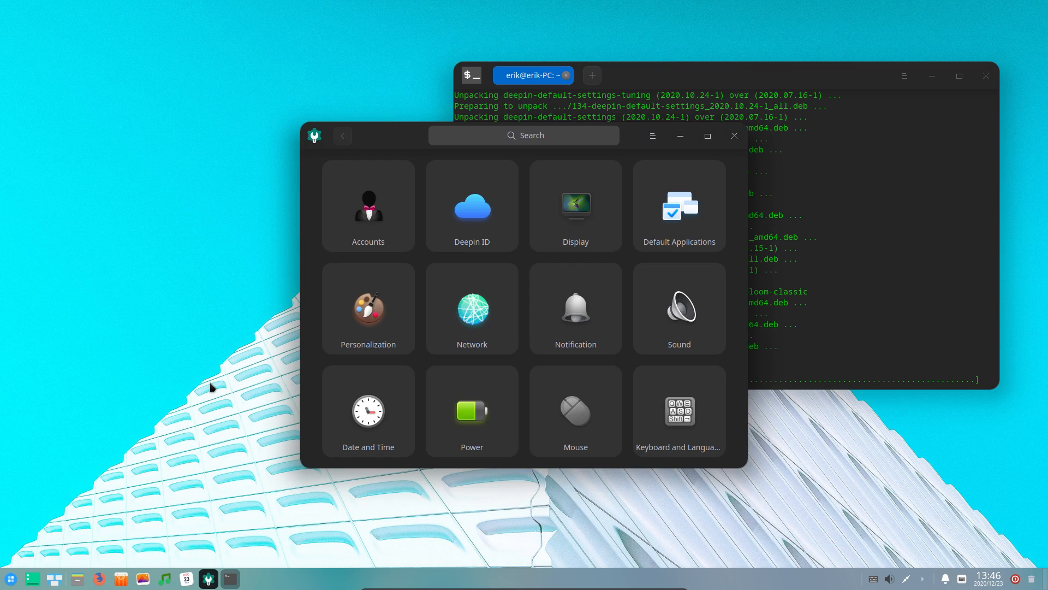
left_click_drag(390, 136, 214, 140)
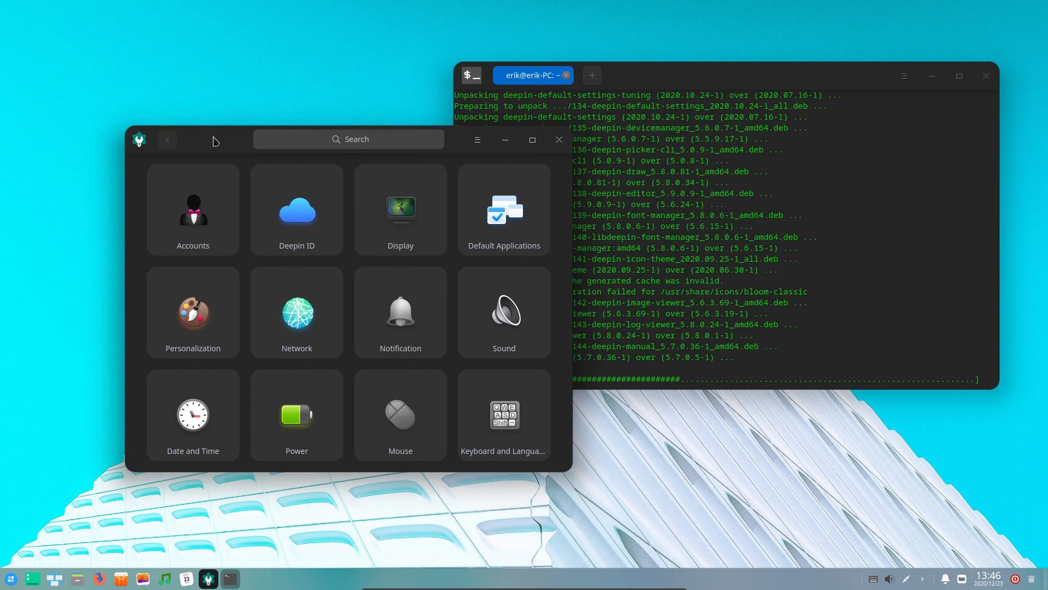
scroll(343, 371, "down", 2)
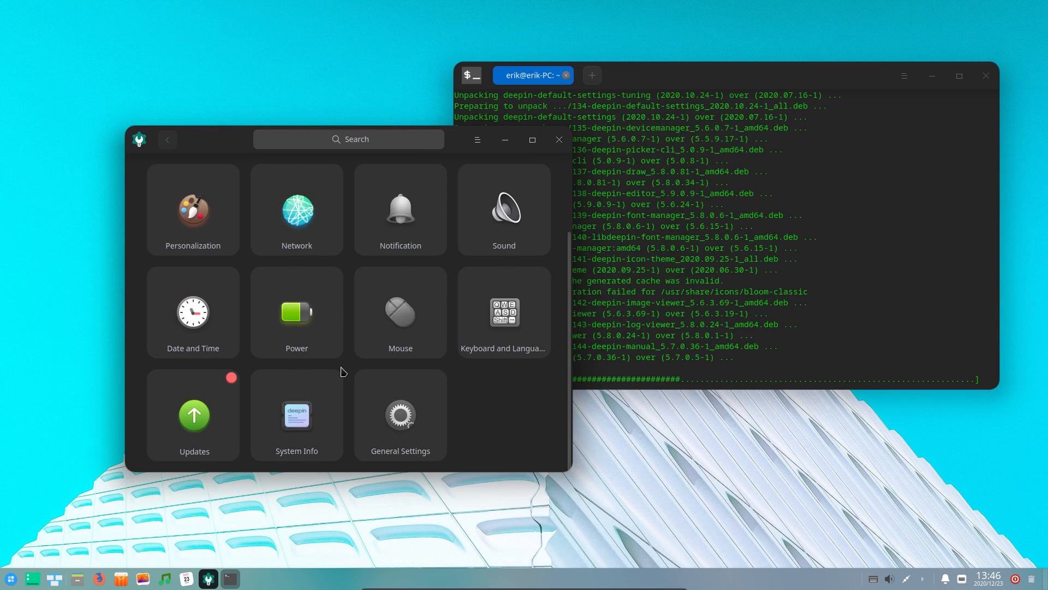
left_click(293, 413)
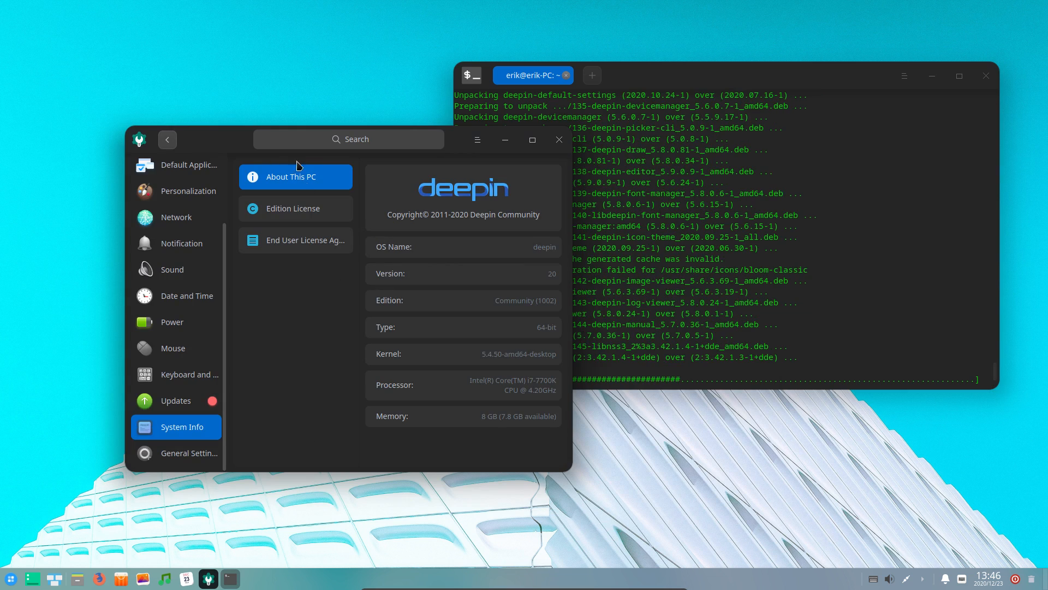
left_click_drag(234, 138, 109, 30)
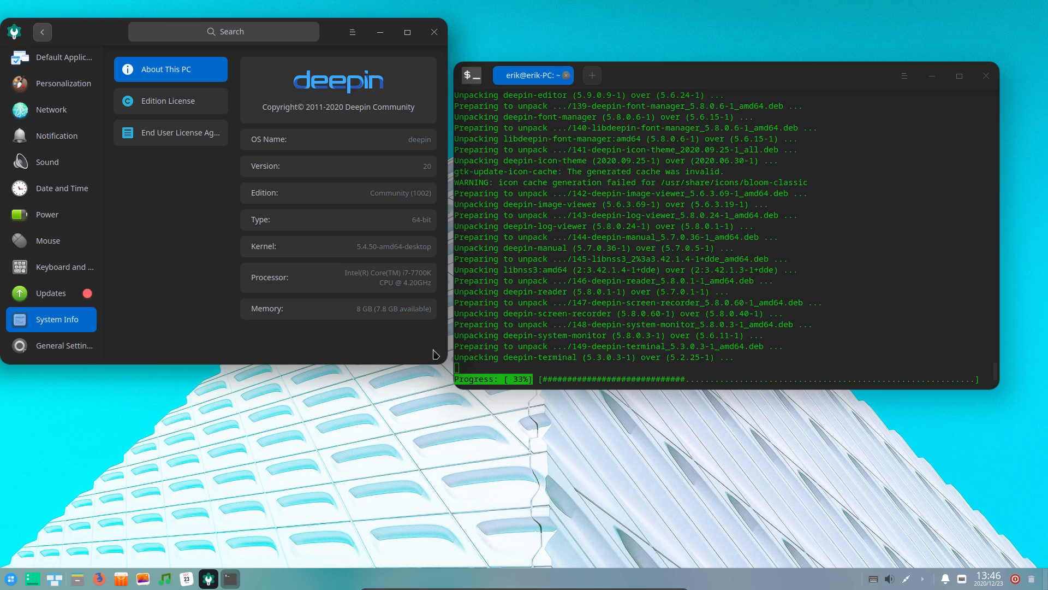
left_click_drag(440, 361, 683, 522)
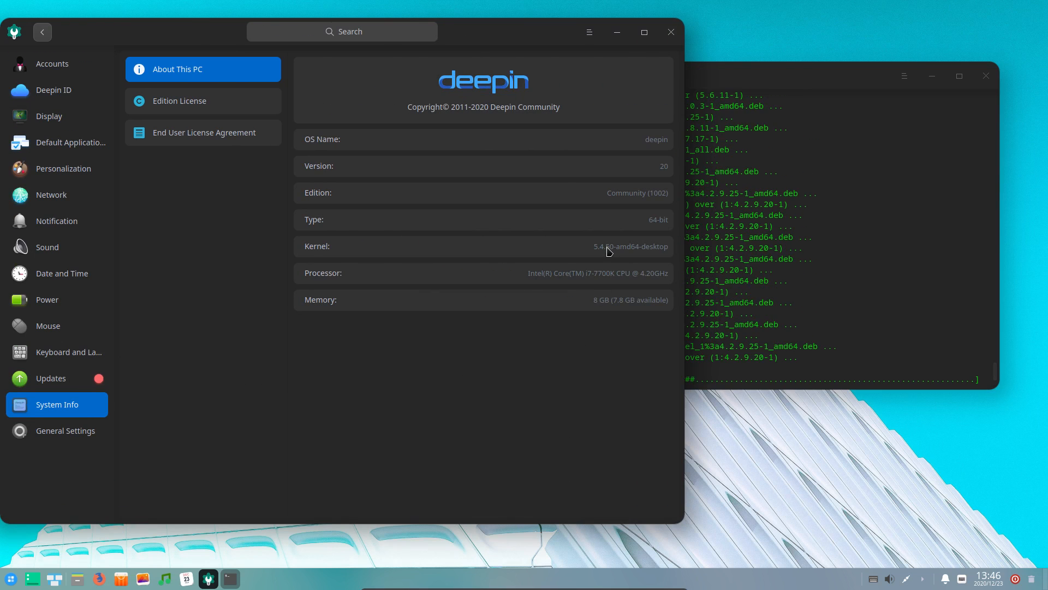
left_click_drag(622, 247, 662, 250)
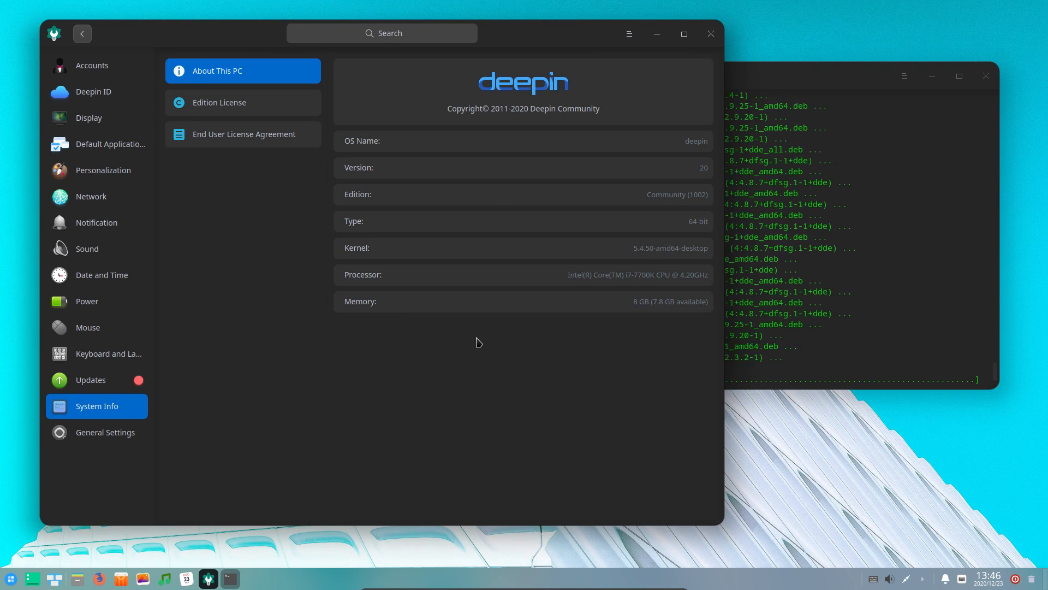
Read the edition license and the EULA, then view General Settings and the Updates page
left_click(243, 112)
left_click(243, 141)
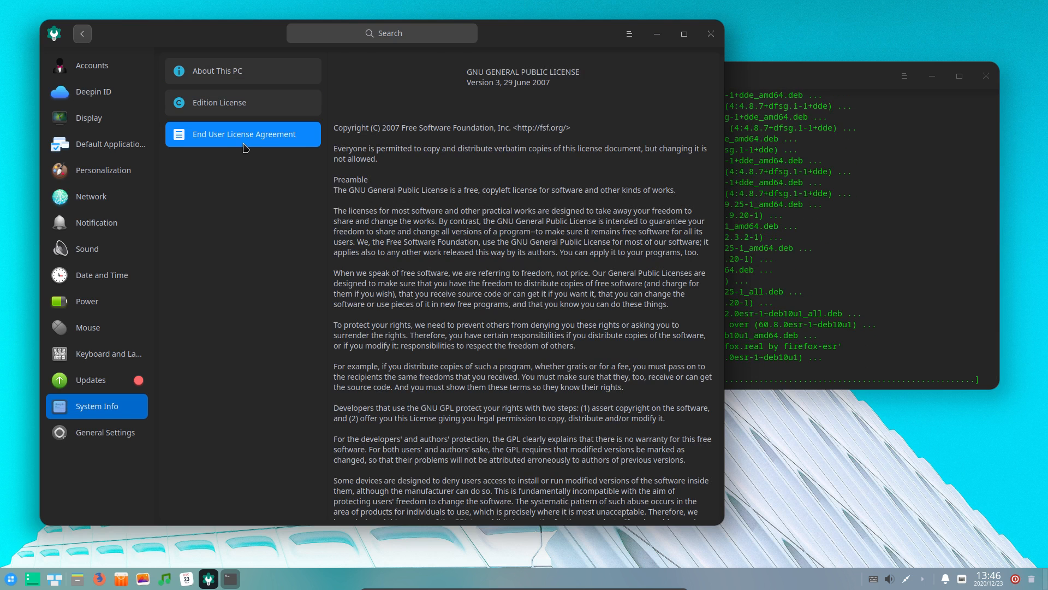
left_click(123, 435)
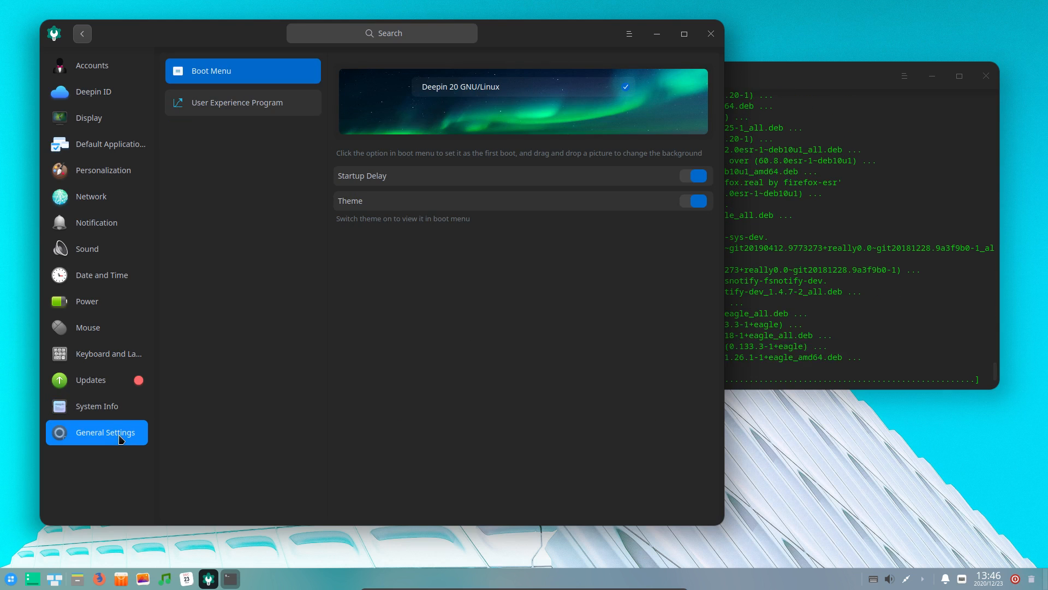
left_click(104, 382)
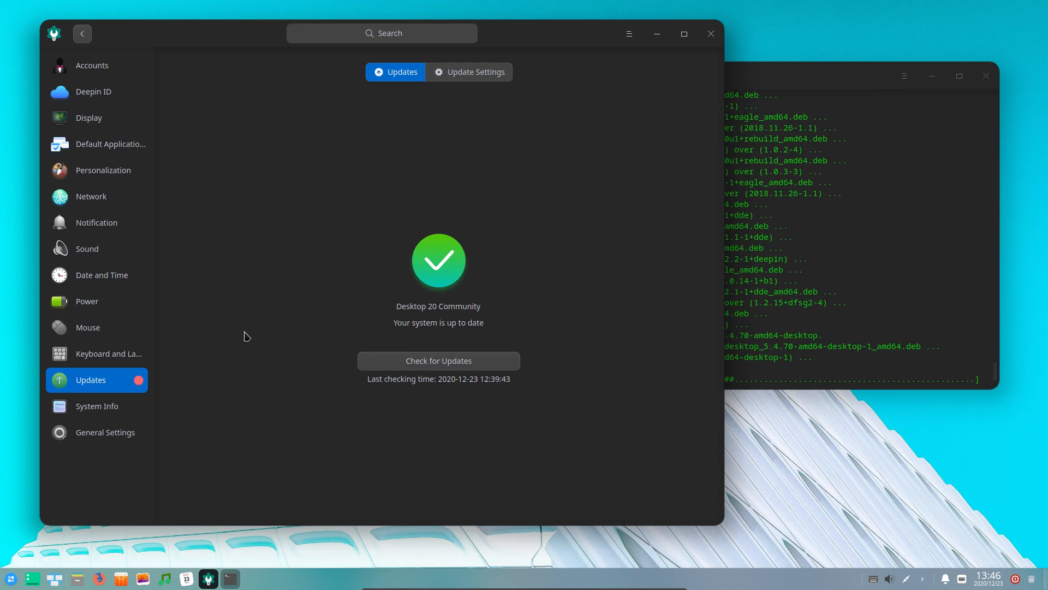
Move the terminal to the lower right and bring Control Center back to the front
left_click_drag(260, 36, 313, 28)
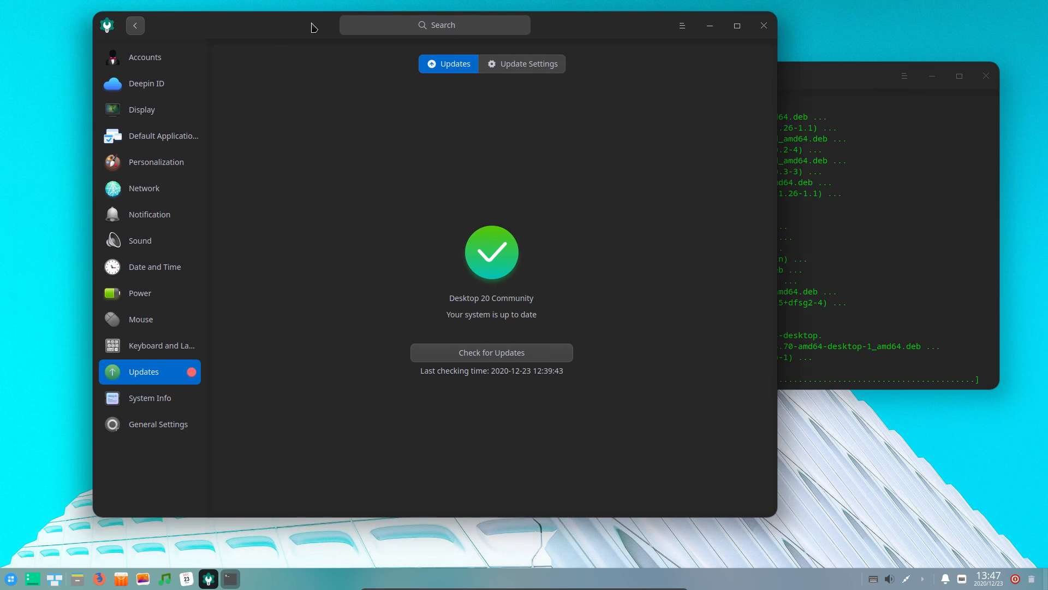
left_click(795, 70)
left_click_drag(806, 72, 833, 236)
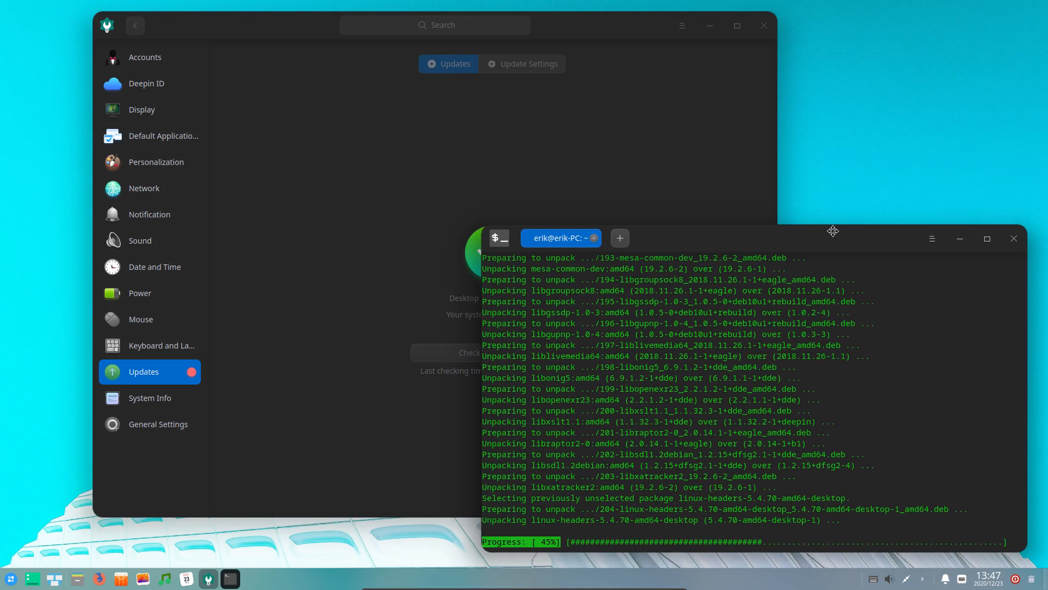
left_click(286, 28)
left_click_drag(285, 28, 261, 29)
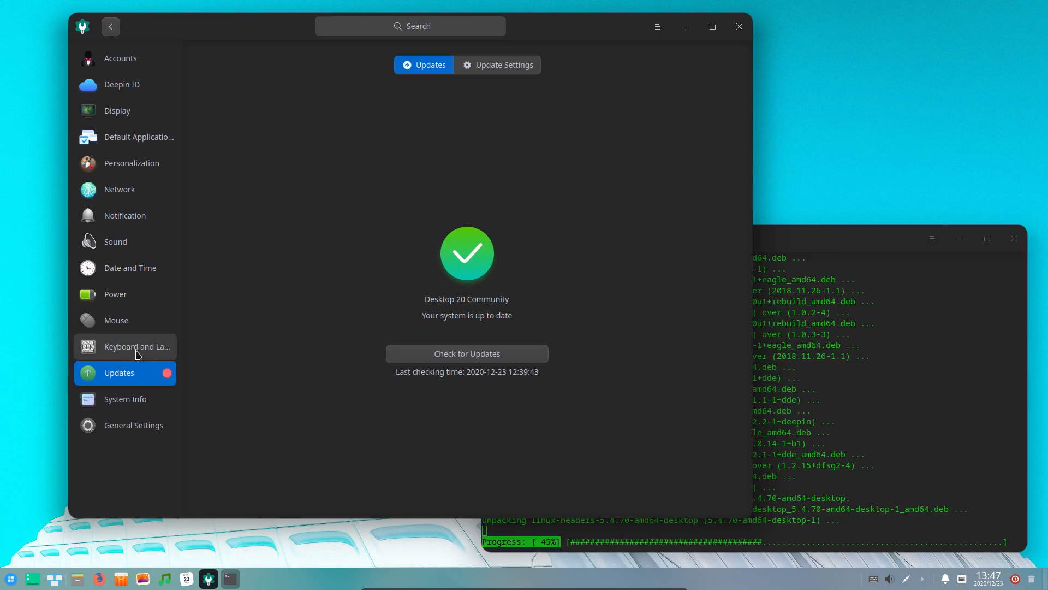
Look through the Keyboard and Language and Mouse settings, then close Control Center
left_click(115, 344)
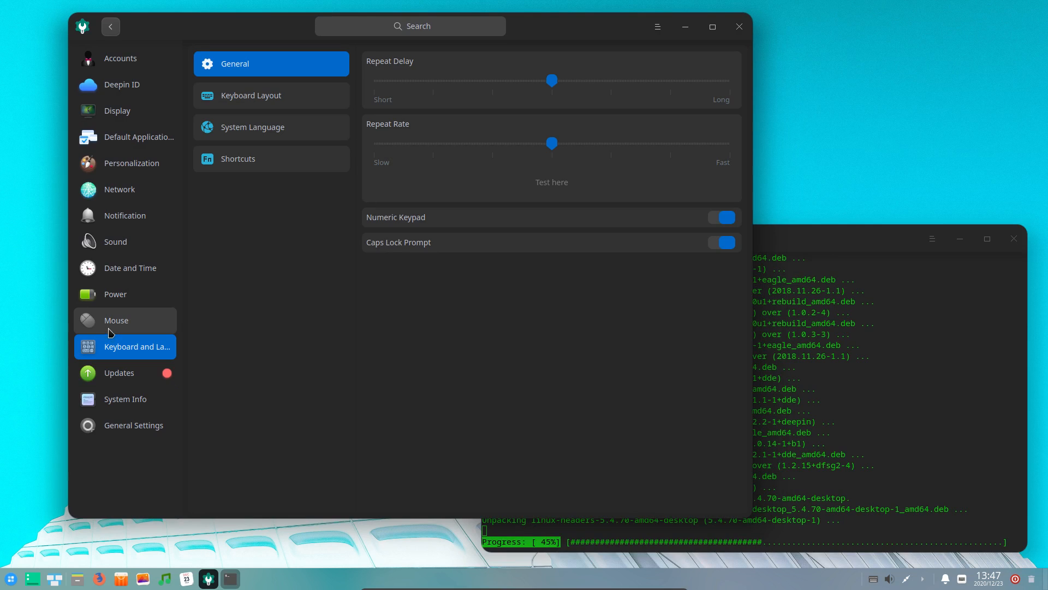
left_click(117, 320)
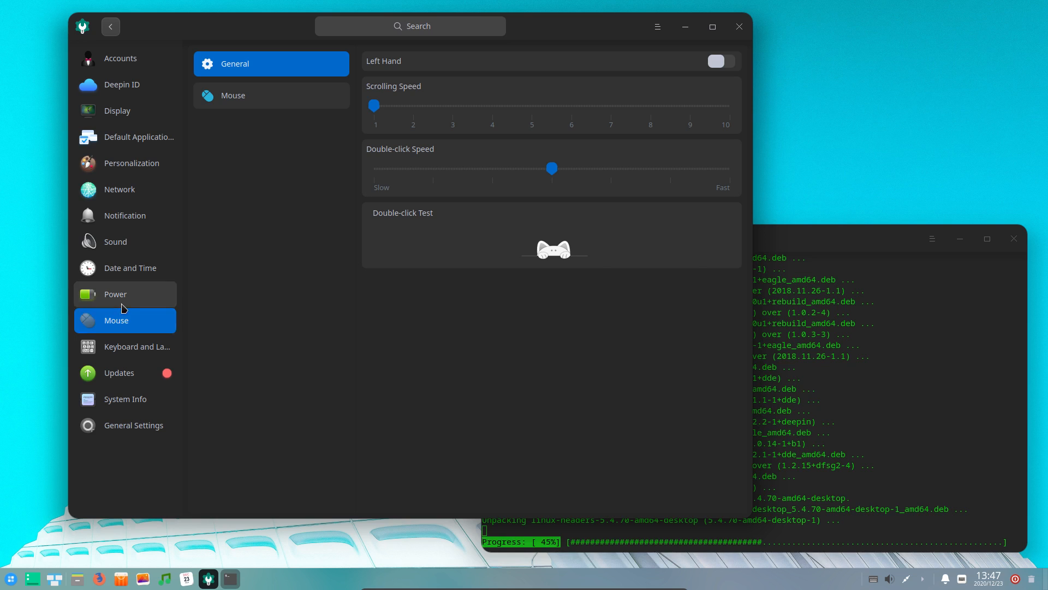
left_click(121, 305)
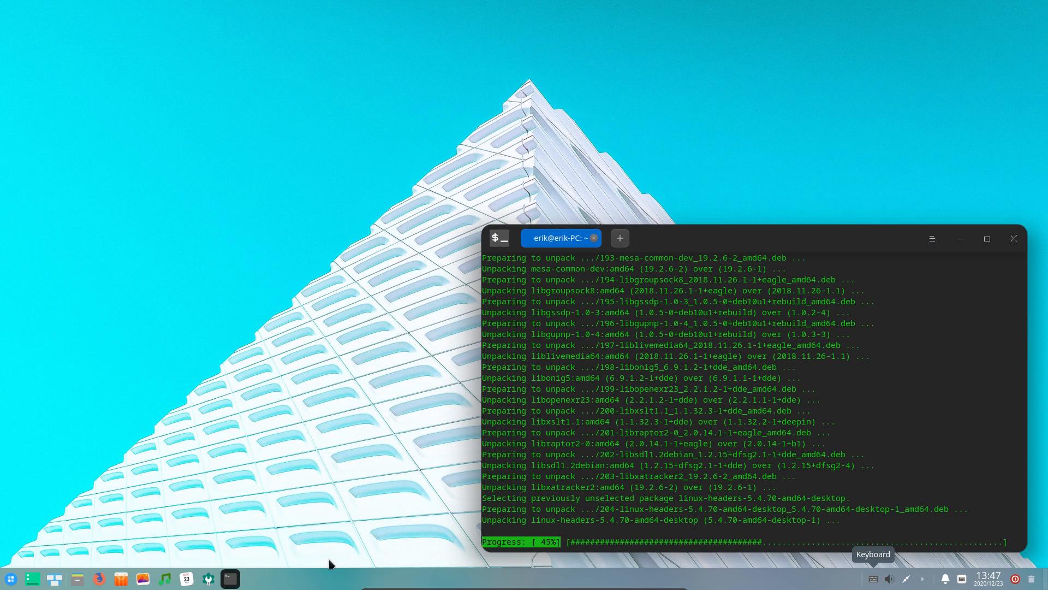
left_click(176, 494)
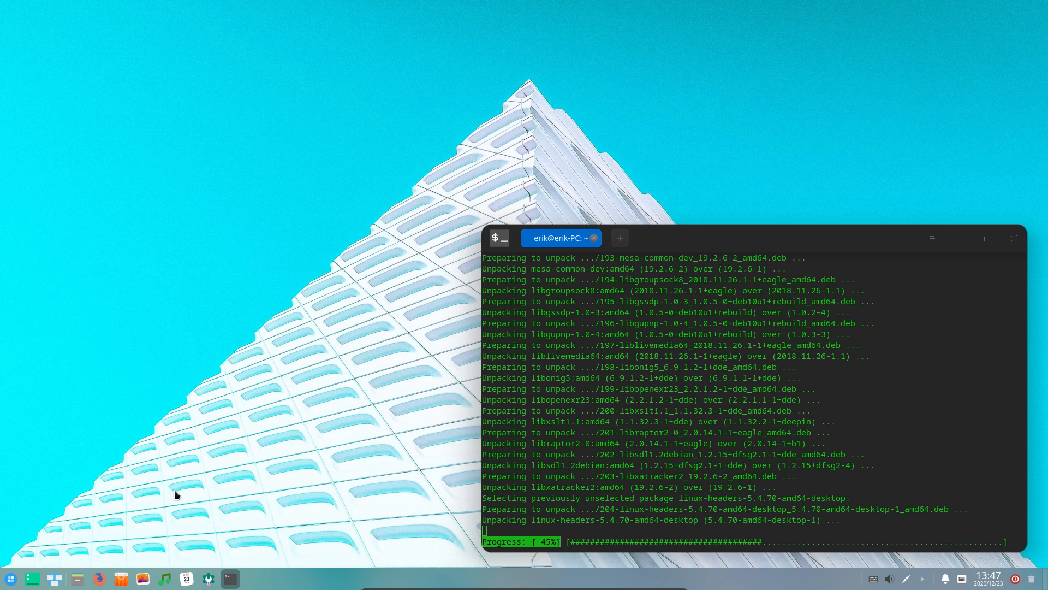
Reopen Control Center, shift it left, and go to the Personalization settings
left_click(208, 578)
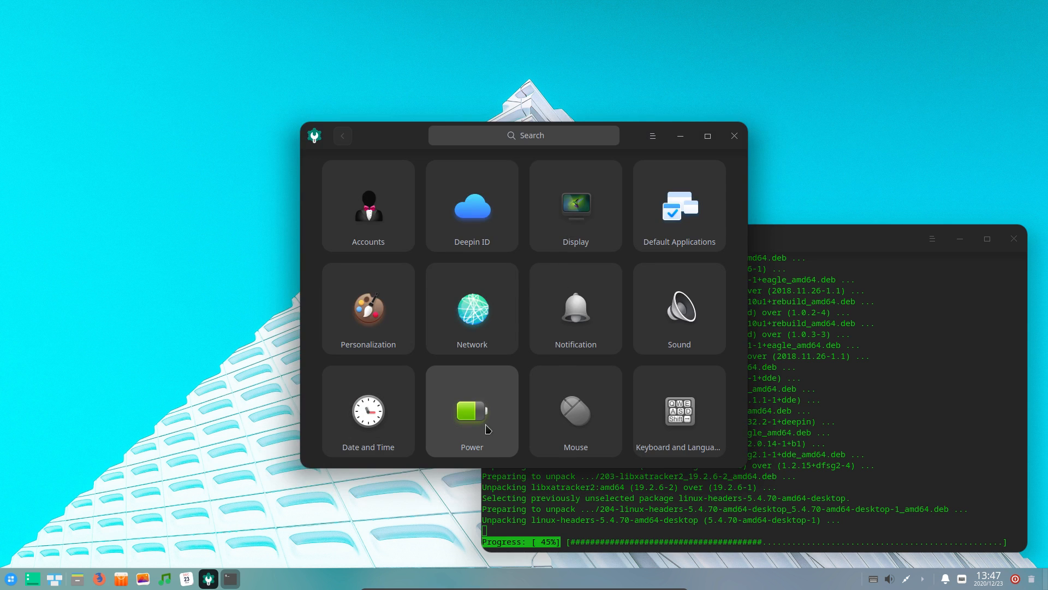
key("alt+F4")
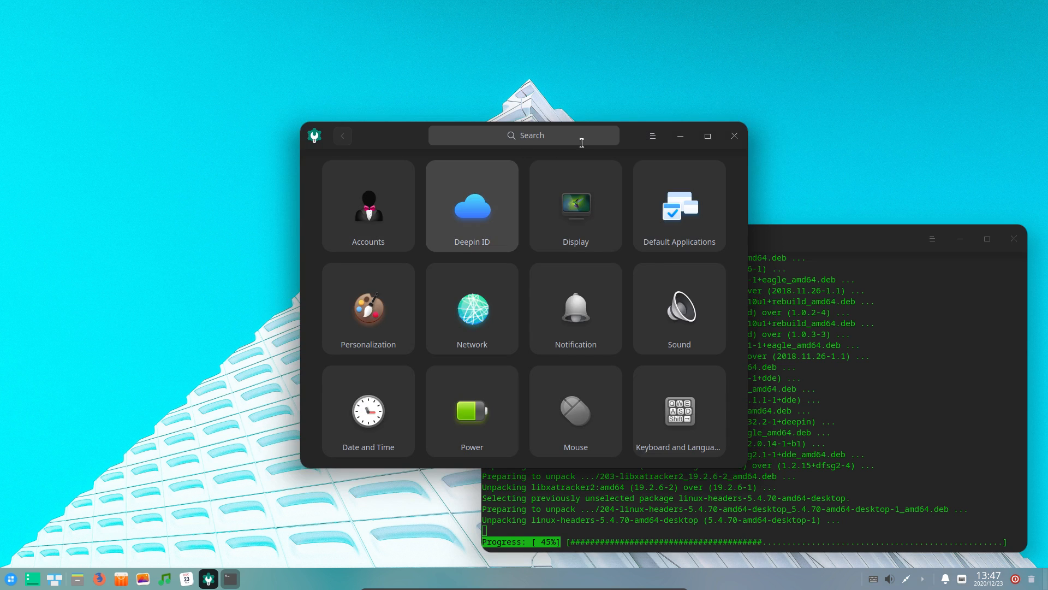
left_click_drag(625, 139, 439, 149)
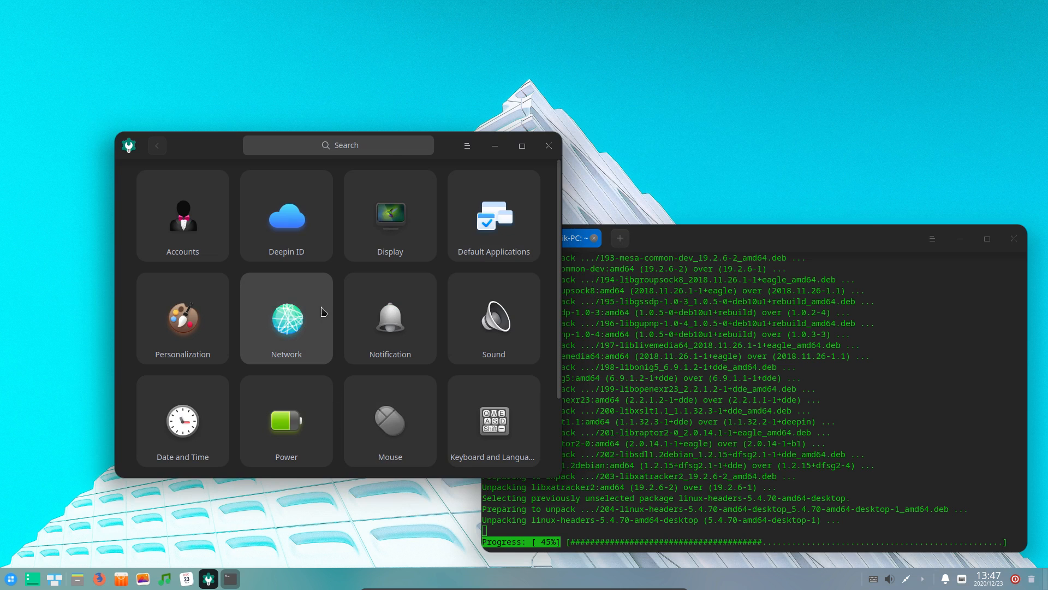
left_click(214, 239)
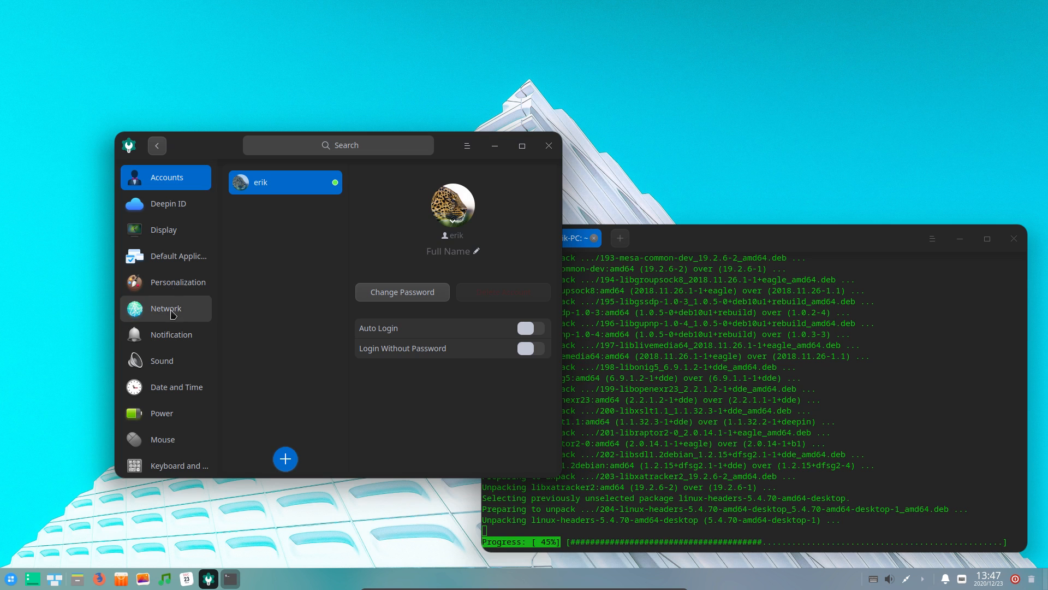
left_click(176, 288)
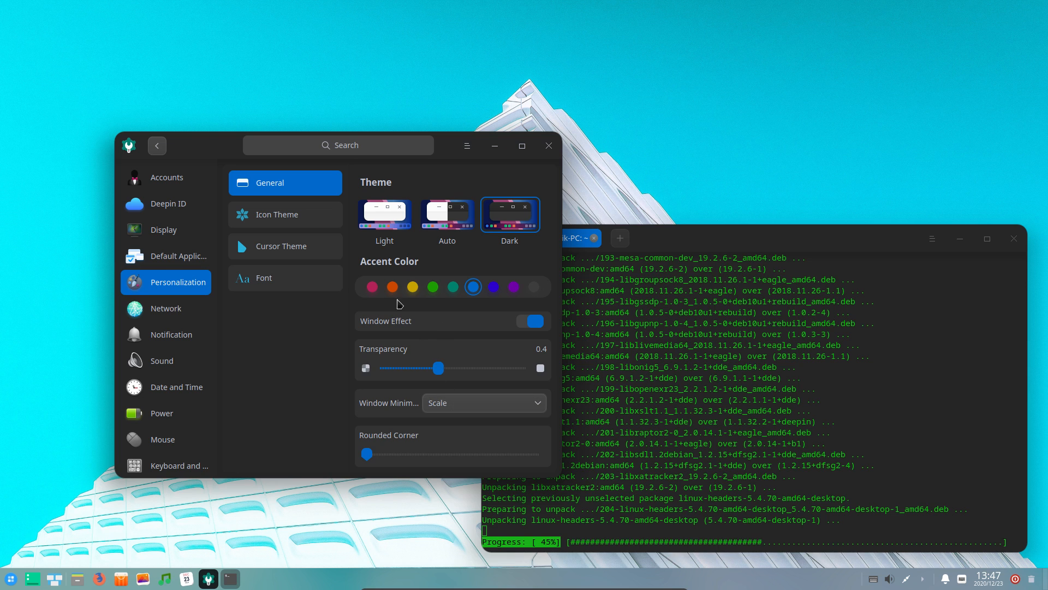
Try orange, yellow, green, pink, blue and indigo accents, settle on teal, and close Control Center
left_click(393, 286)
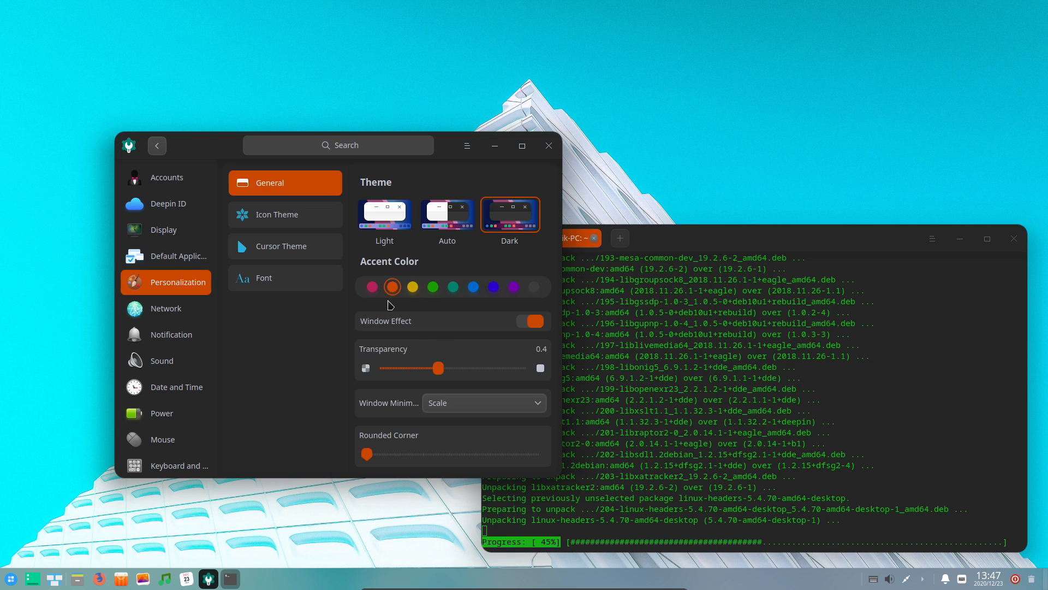
left_click(412, 291)
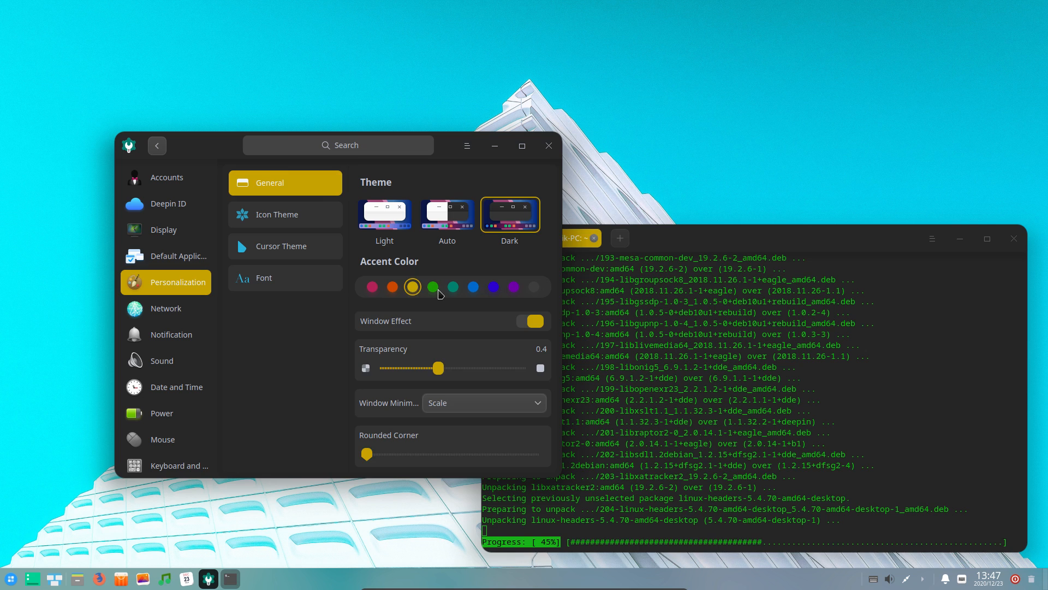
left_click(437, 290)
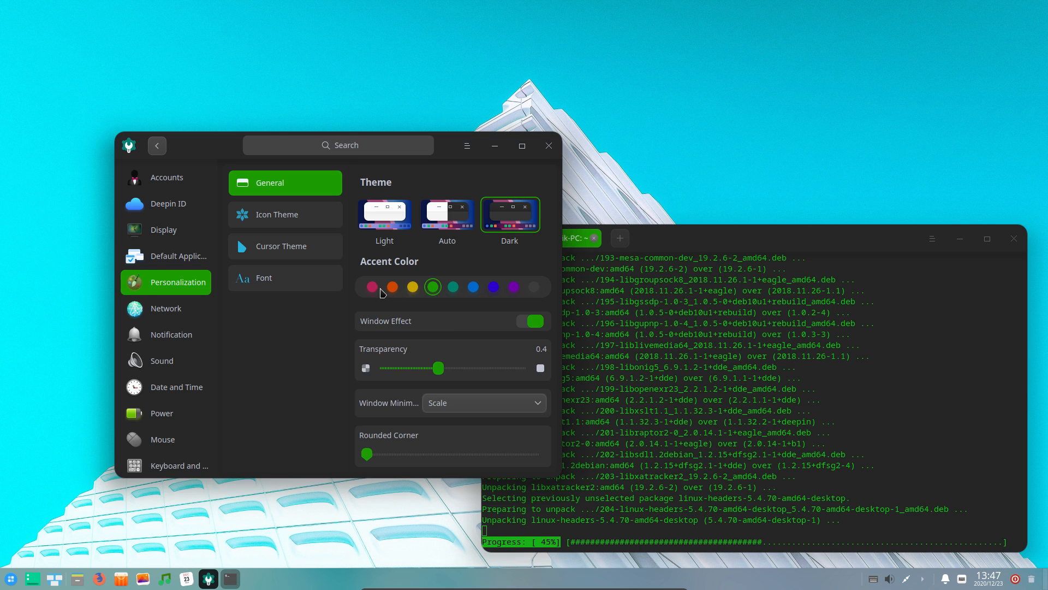
left_click(374, 289)
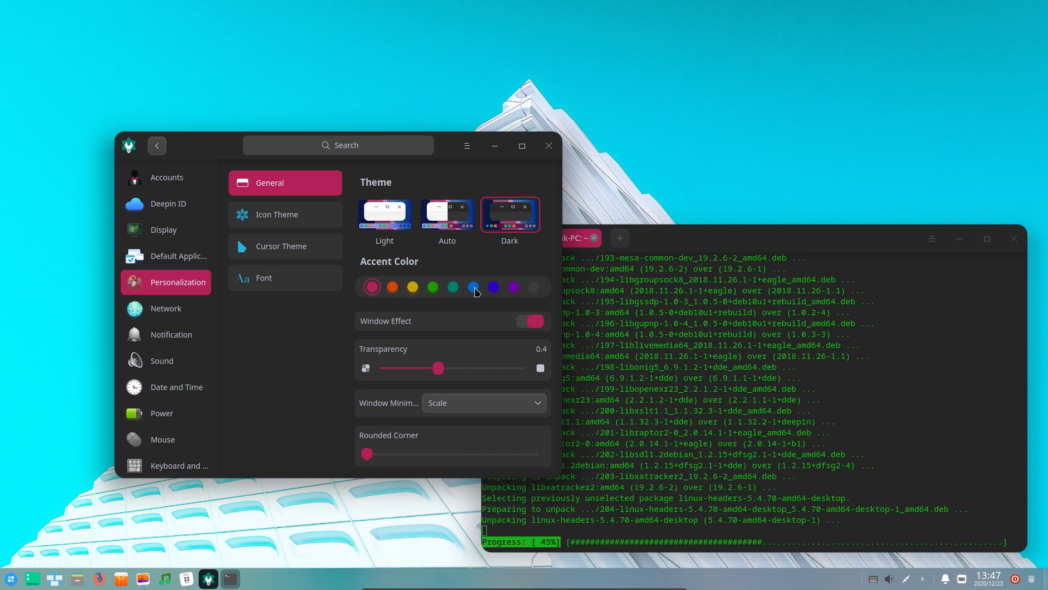
left_click(473, 287)
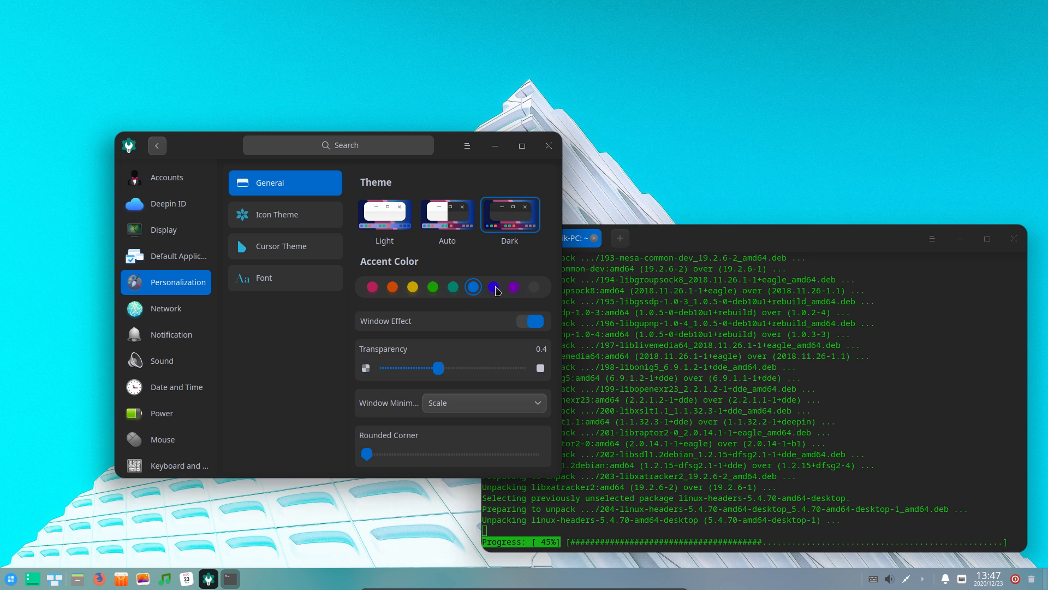
left_click(495, 288)
left_click(454, 287)
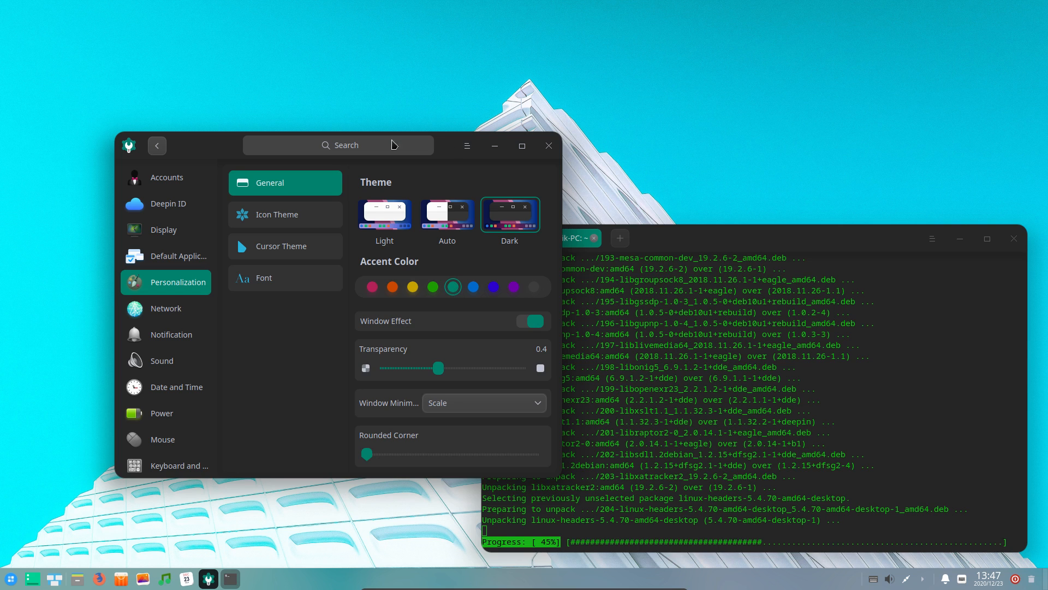
left_click(549, 145)
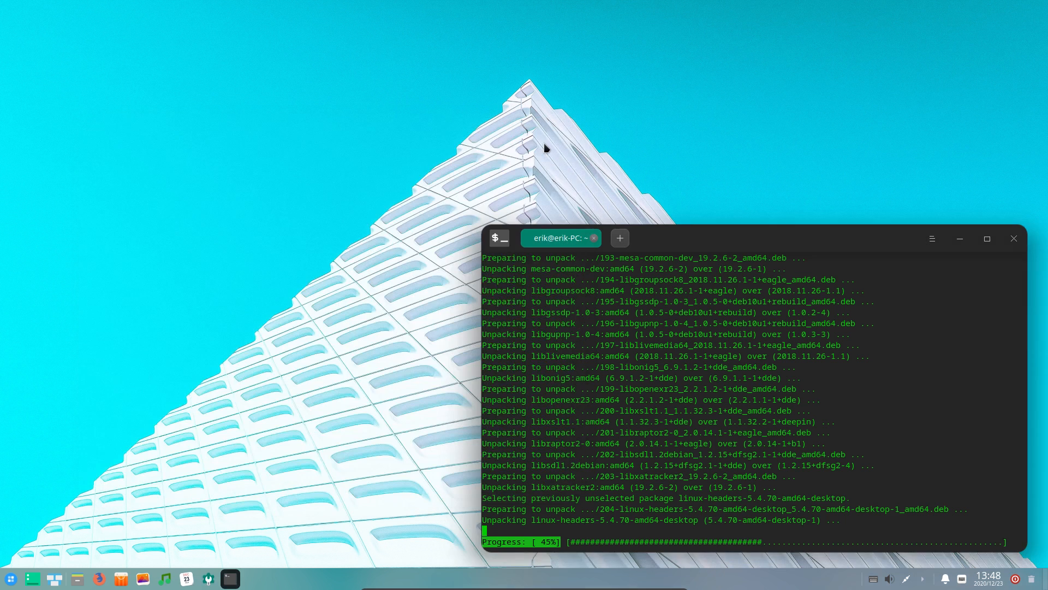
Move the terminal up and open its Settings dialog on the Interface section, placed left
left_click_drag(686, 235, 685, 92)
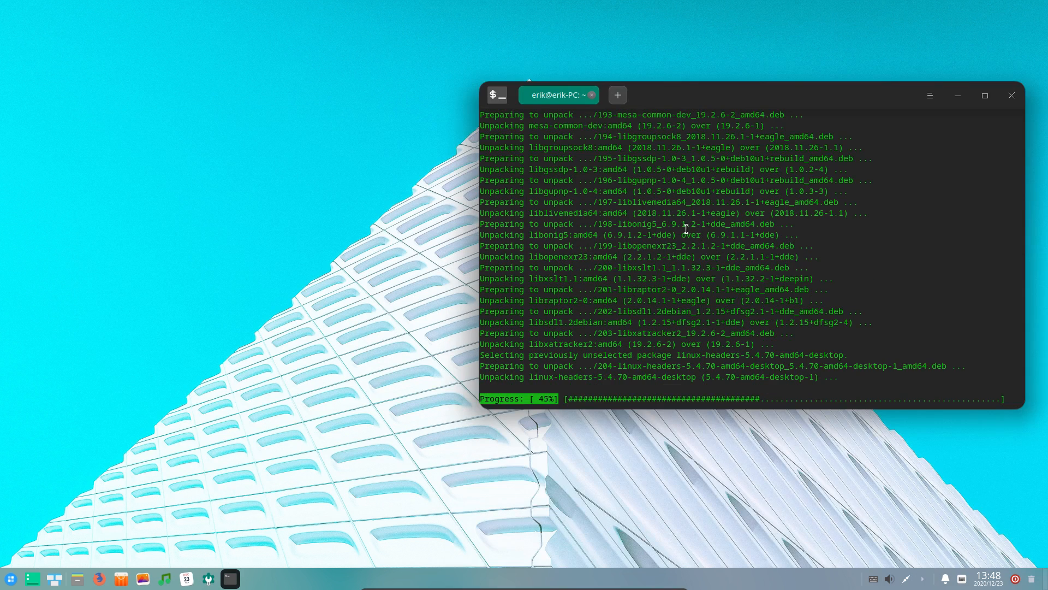
left_click(931, 96)
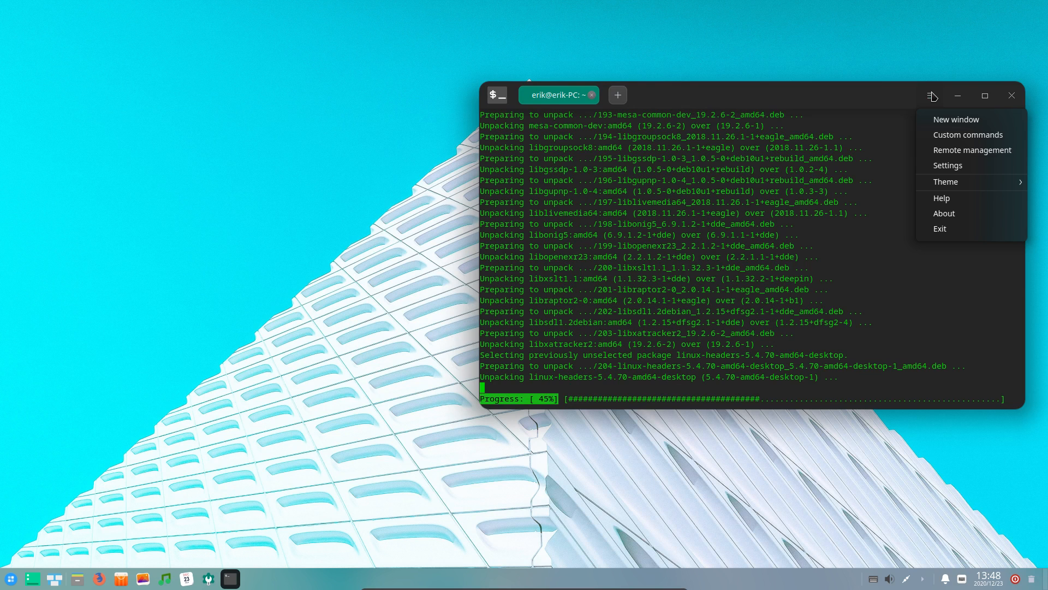
left_click(950, 168)
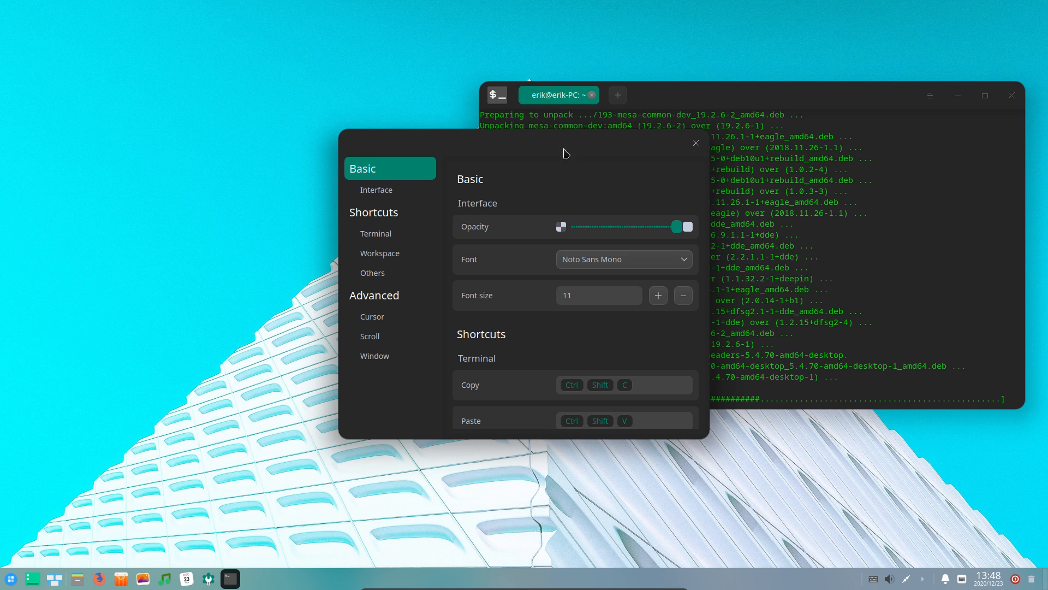
left_click_drag(552, 143, 287, 145)
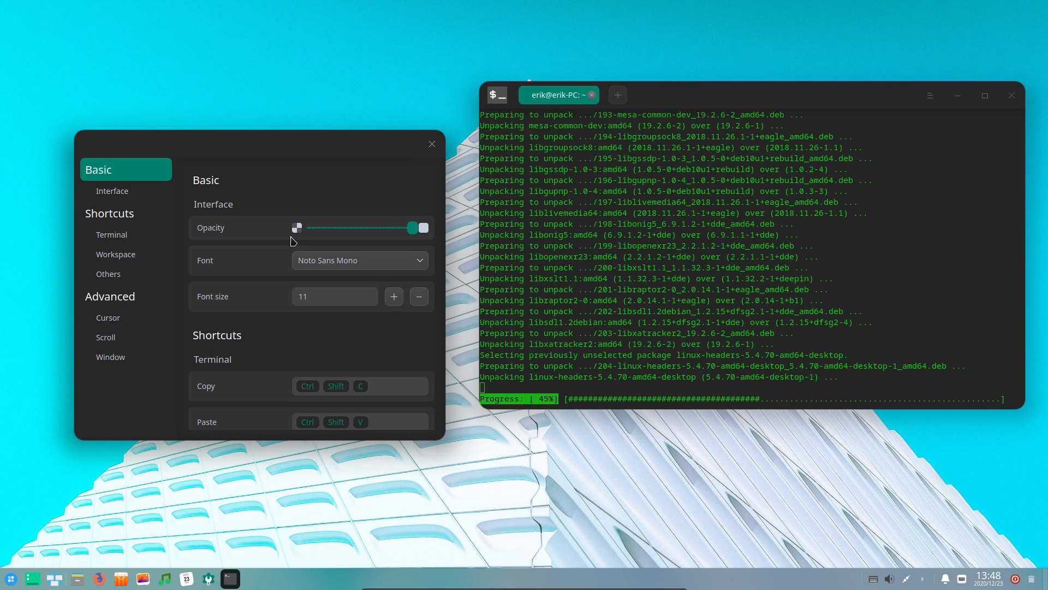
left_click(652, 240)
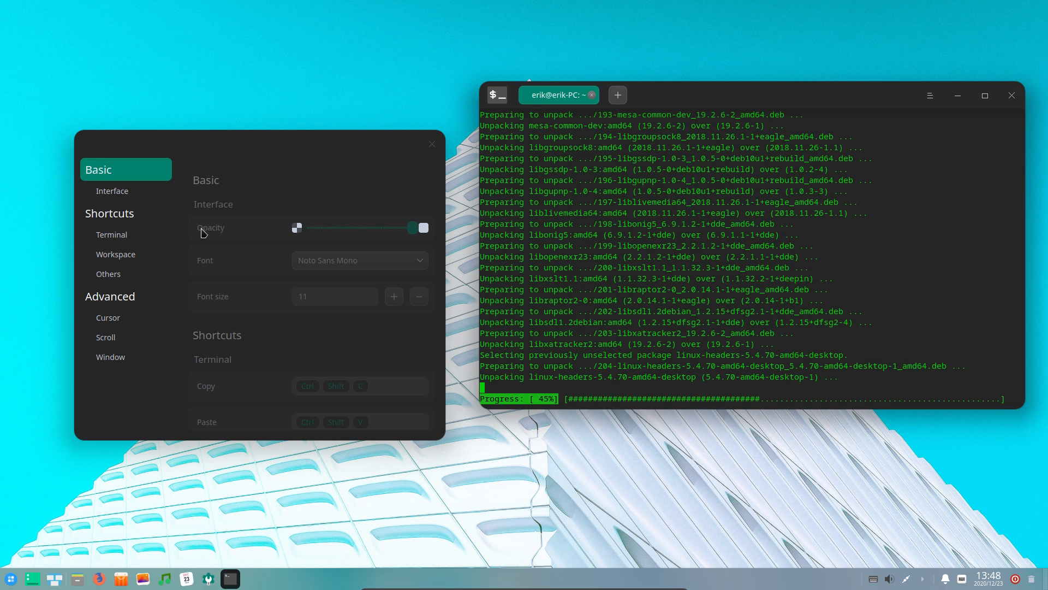
left_click(125, 198)
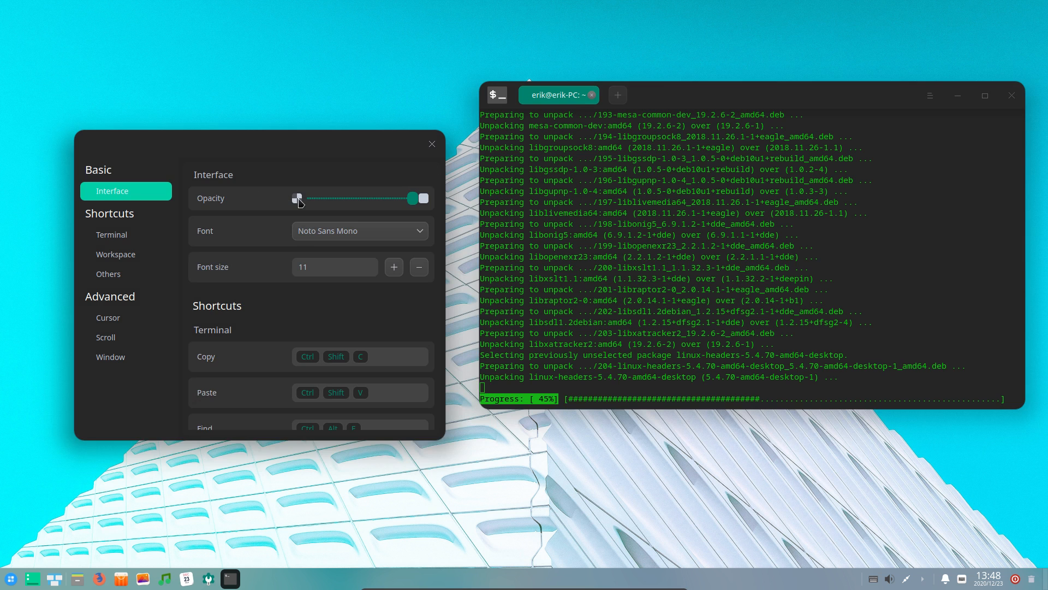
Lower terminal opacity to semi-transparent and try font sizes 10 and 12 before returning to 11
left_click_drag(412, 198, 379, 202)
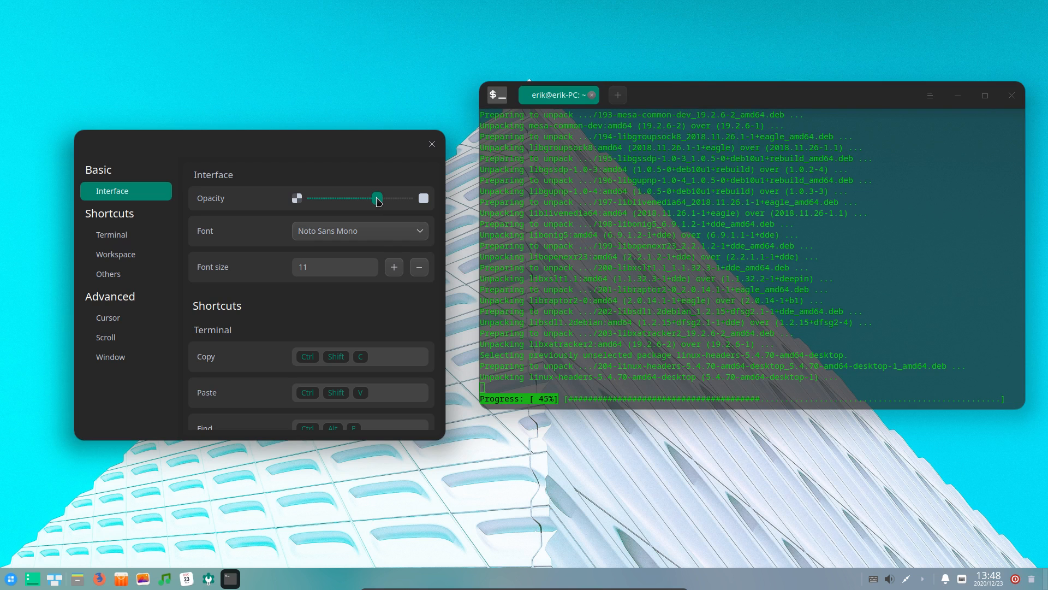
left_click(418, 267)
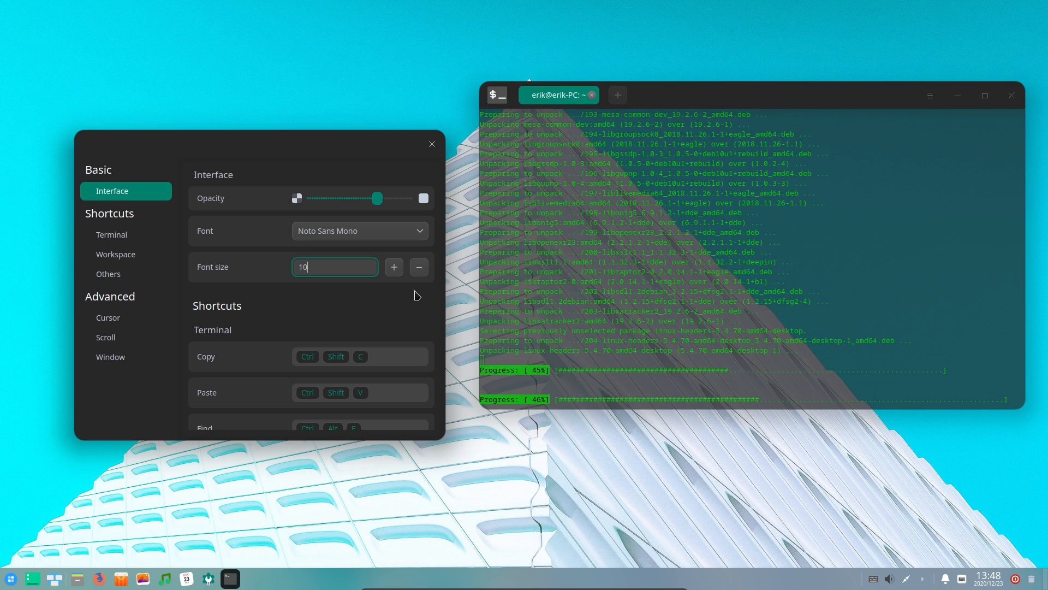
left_click(394, 267)
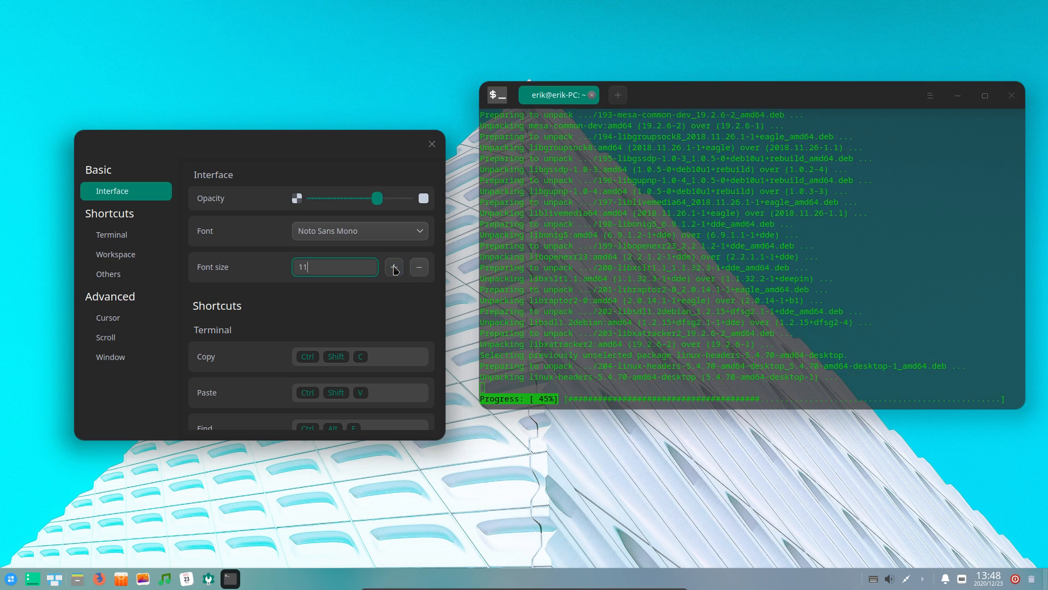
left_click(394, 267)
left_click(420, 271)
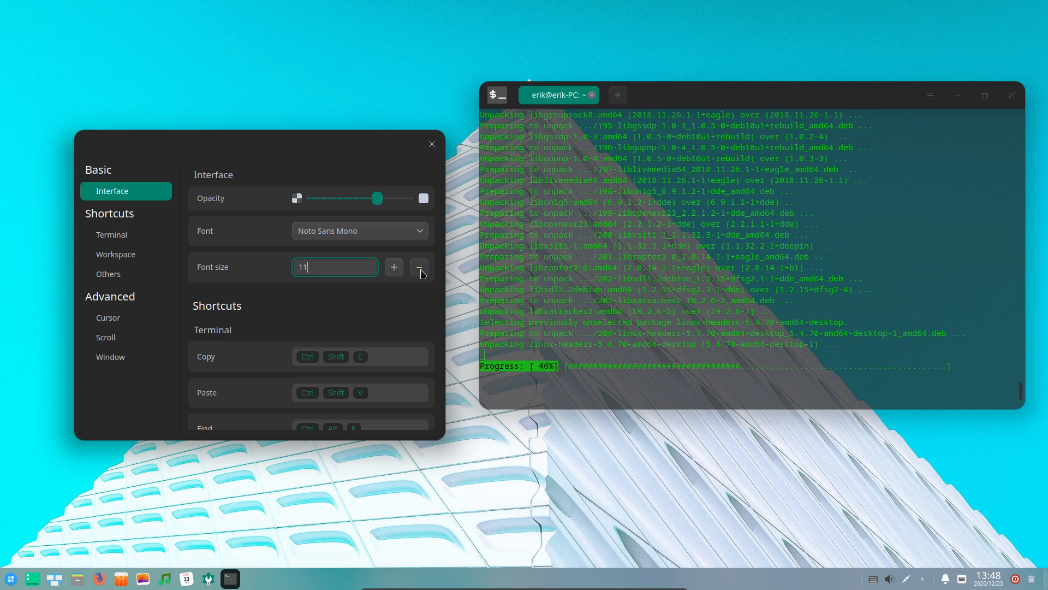
Scroll through the remaining terminal settings down to the Advanced window options
scroll(255, 310, "down", 3)
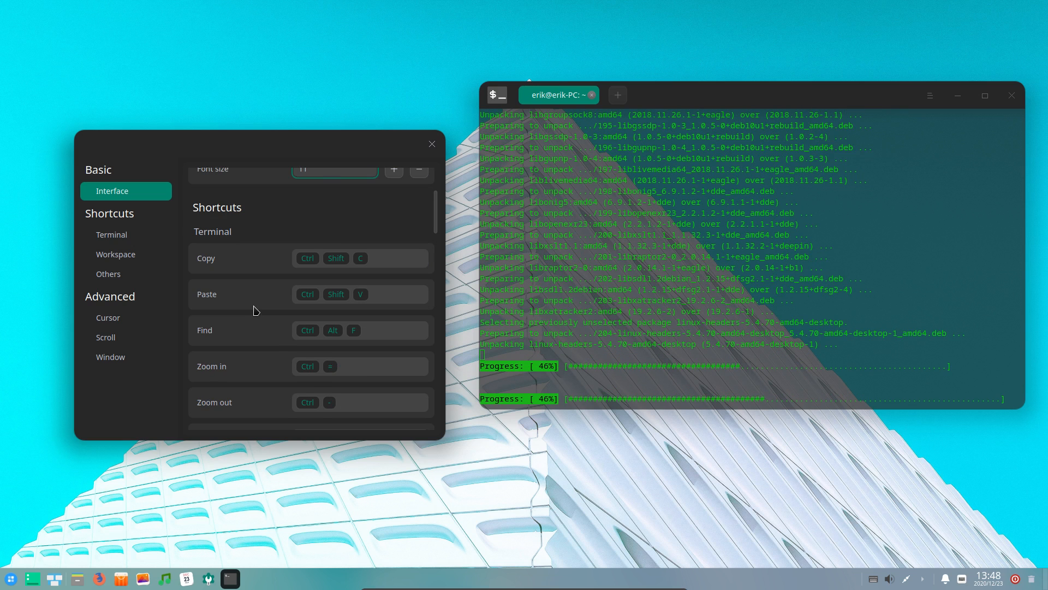
scroll(255, 311, "down", 4)
scroll(255, 310, "down", 4)
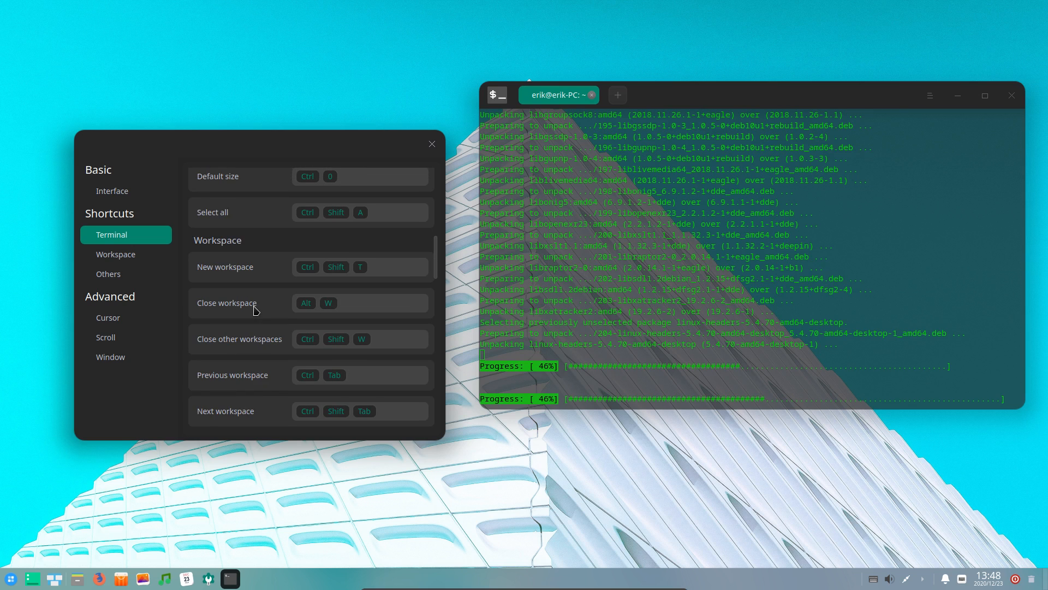
scroll(255, 310, "down", 3)
scroll(254, 310, "down", 14)
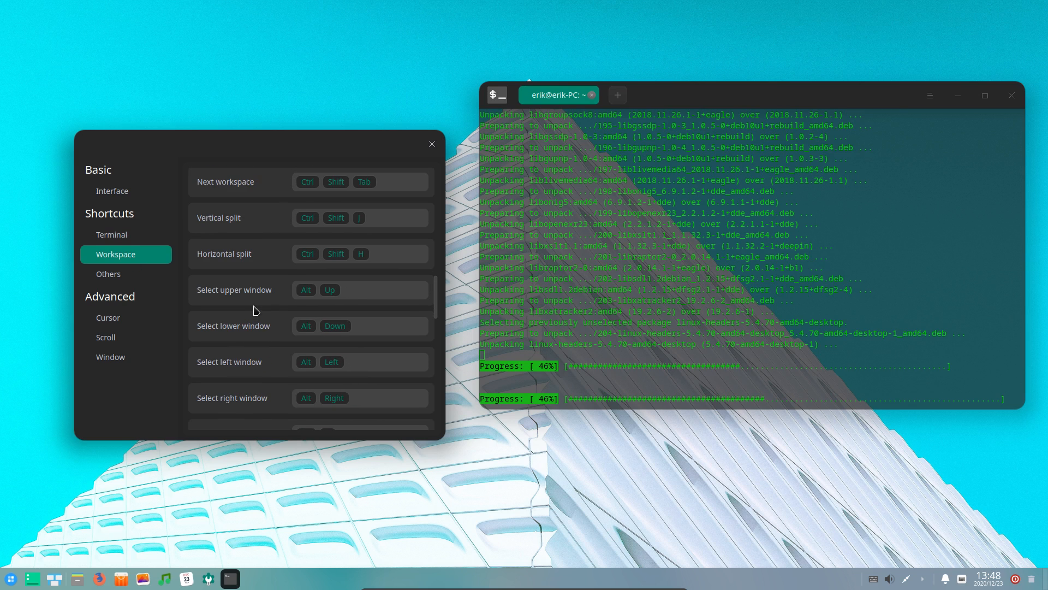
scroll(255, 310, "down", 7)
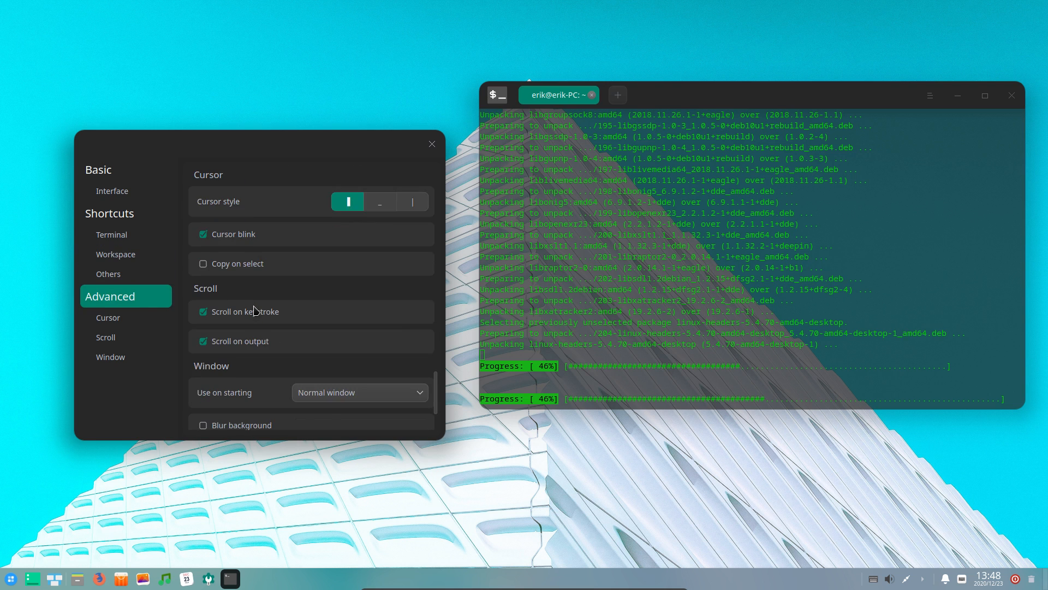
scroll(255, 310, "up", 2)
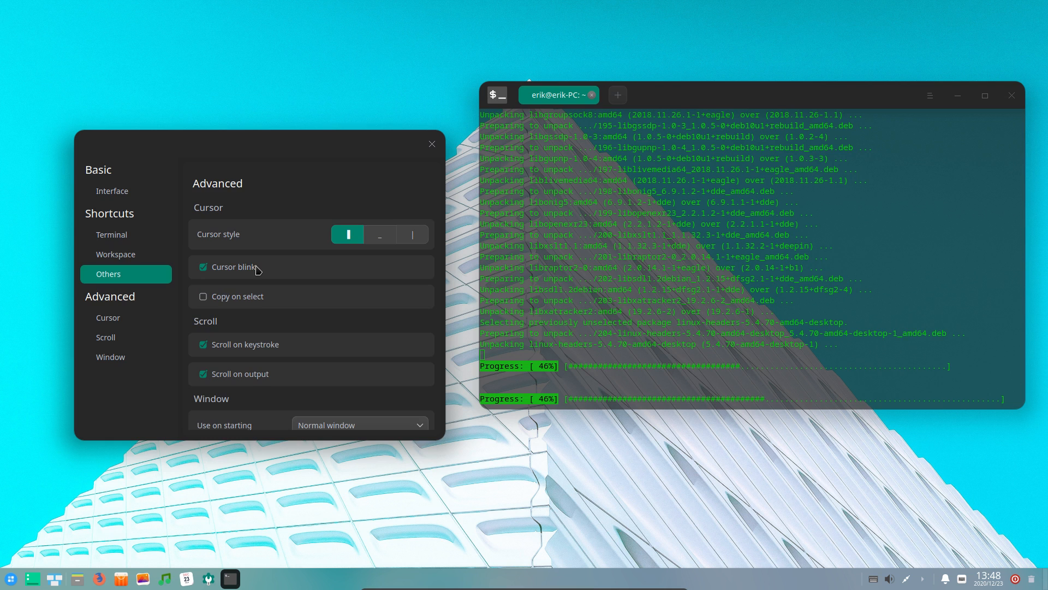
scroll(256, 269, "down", 3)
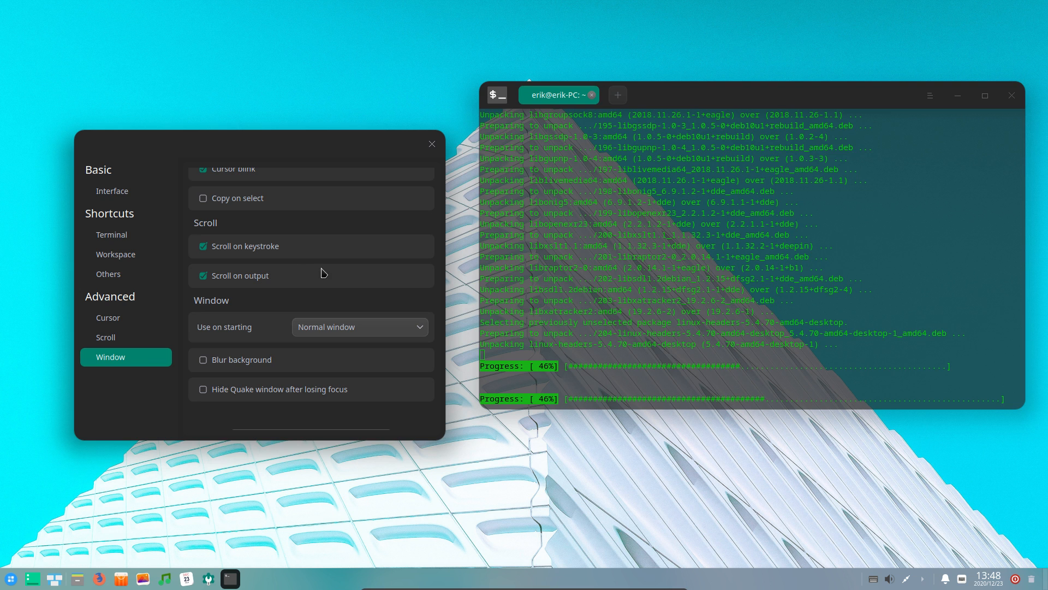
scroll(324, 273, "up", 2)
scroll(323, 273, "up", 1)
scroll(323, 273, "down", 4)
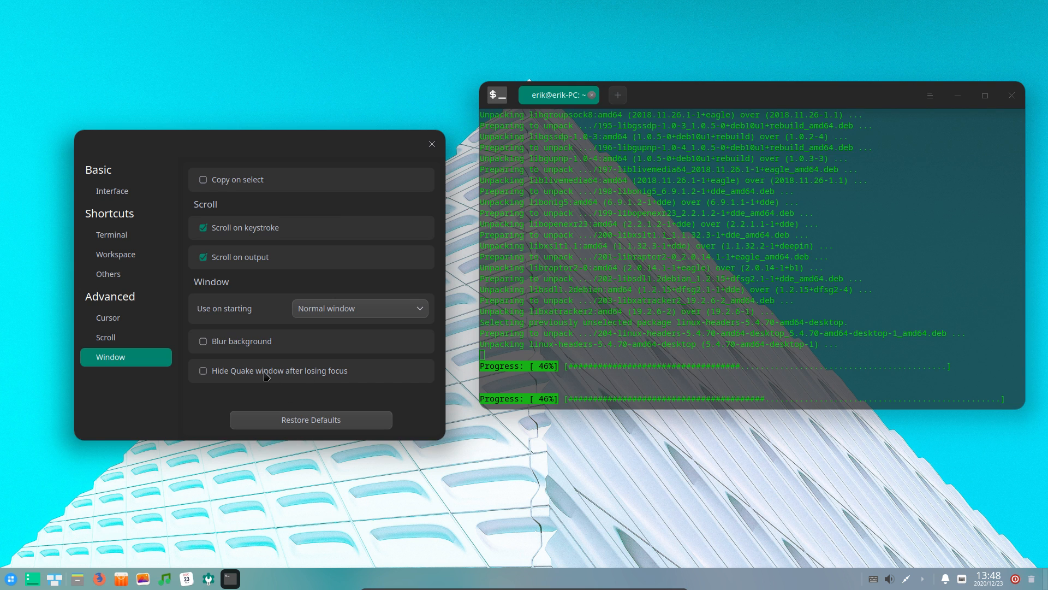
left_click(11, 578)
type("qua")
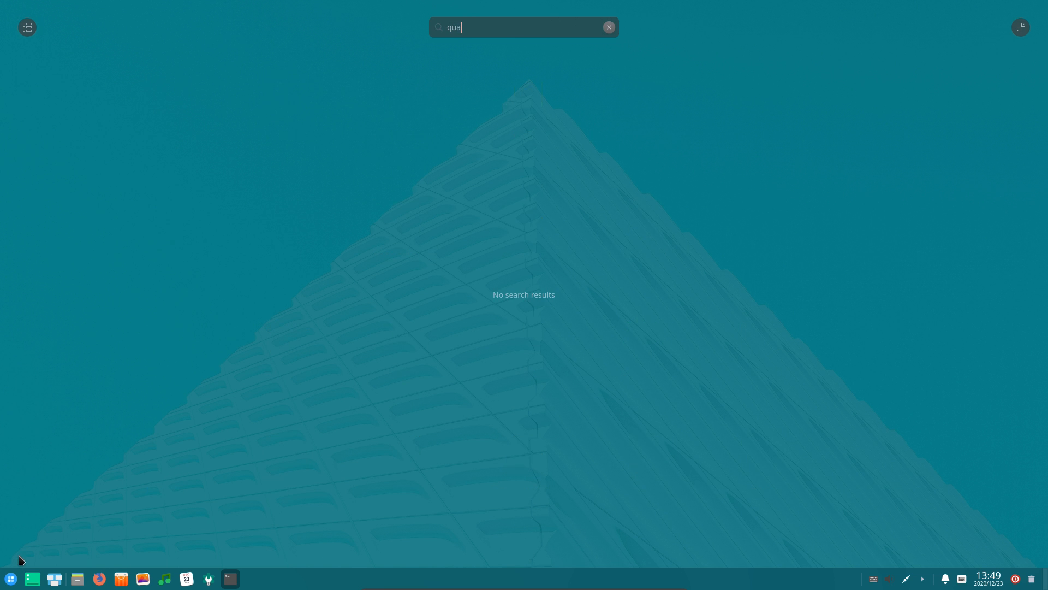
key("BackSpace")
key("BackSpace")
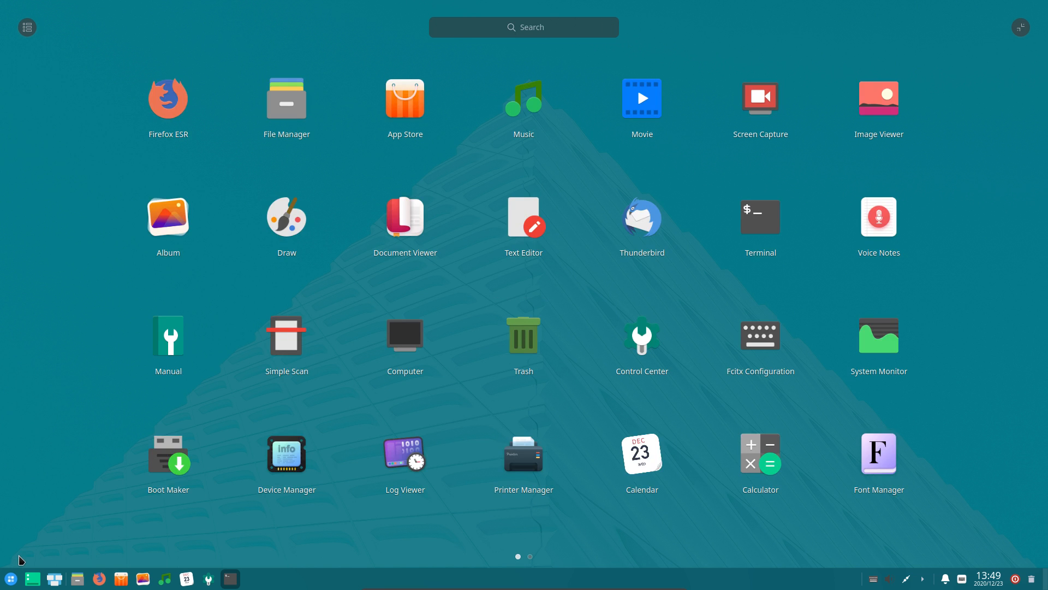
key("Escape")
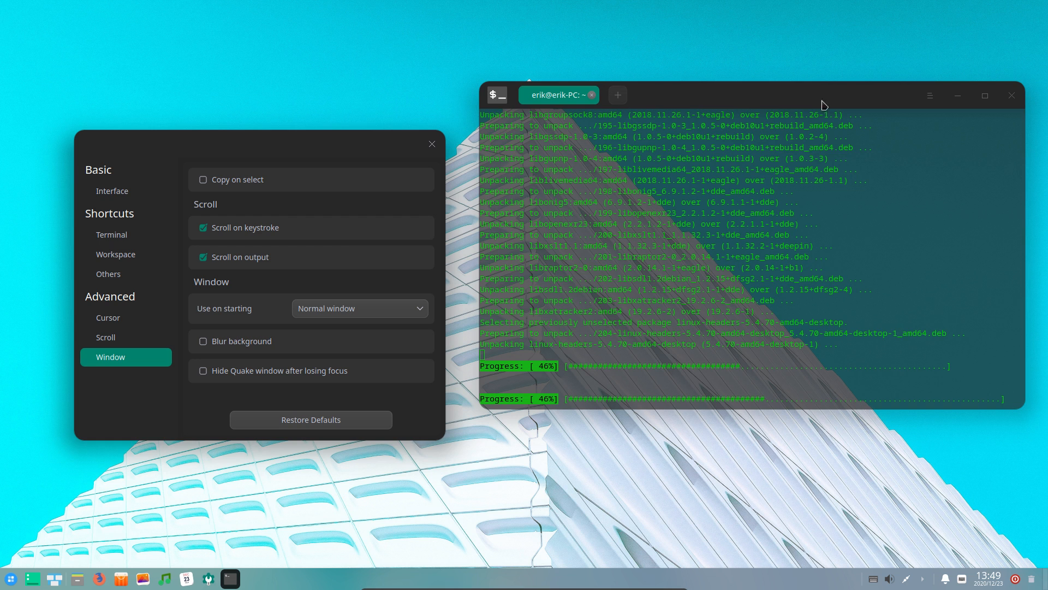
Check the terminal's version information in About, then close it
left_click(928, 97)
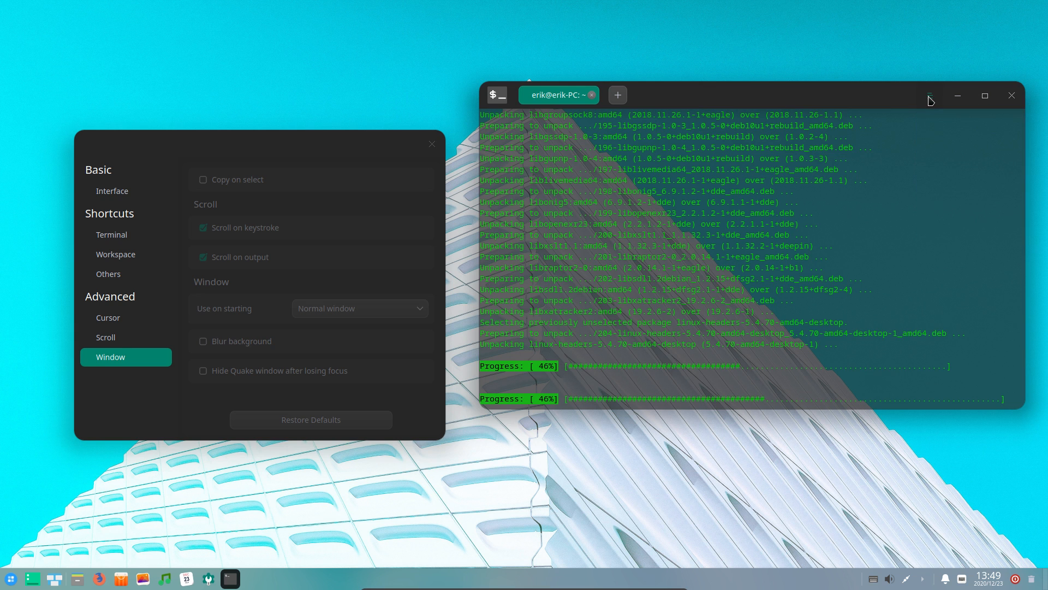
left_click(930, 98)
left_click(944, 213)
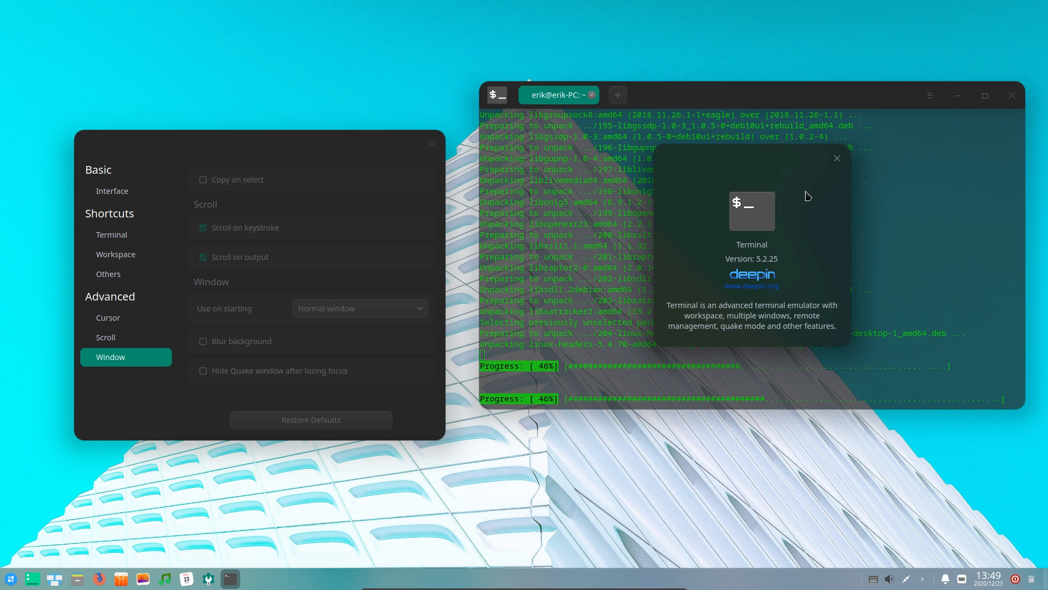
left_click(837, 160)
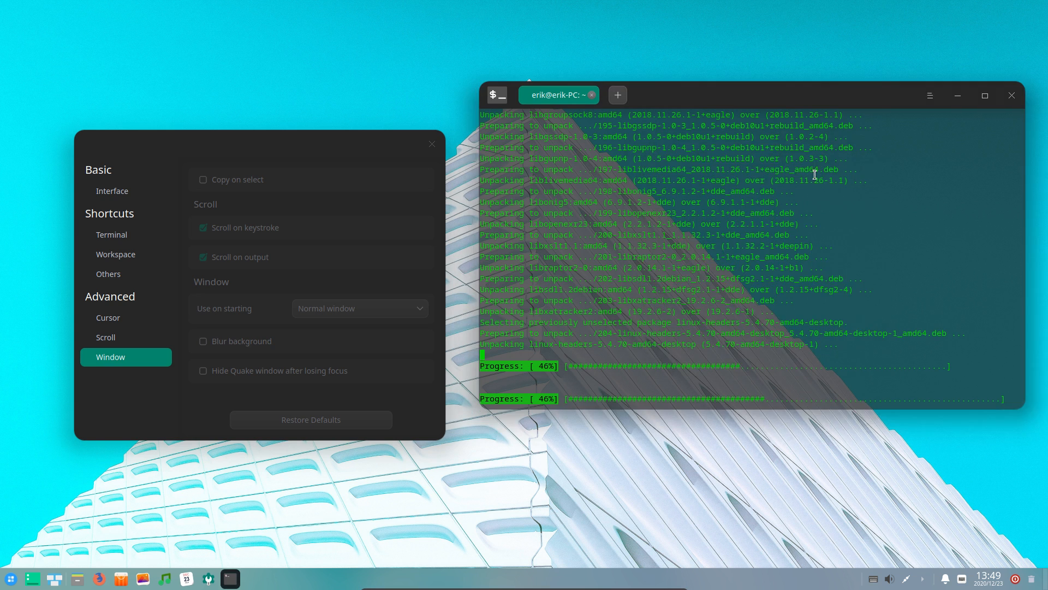
Enable Blur background and Hide Quake window after losing focus in the Advanced window settings
left_click(261, 375)
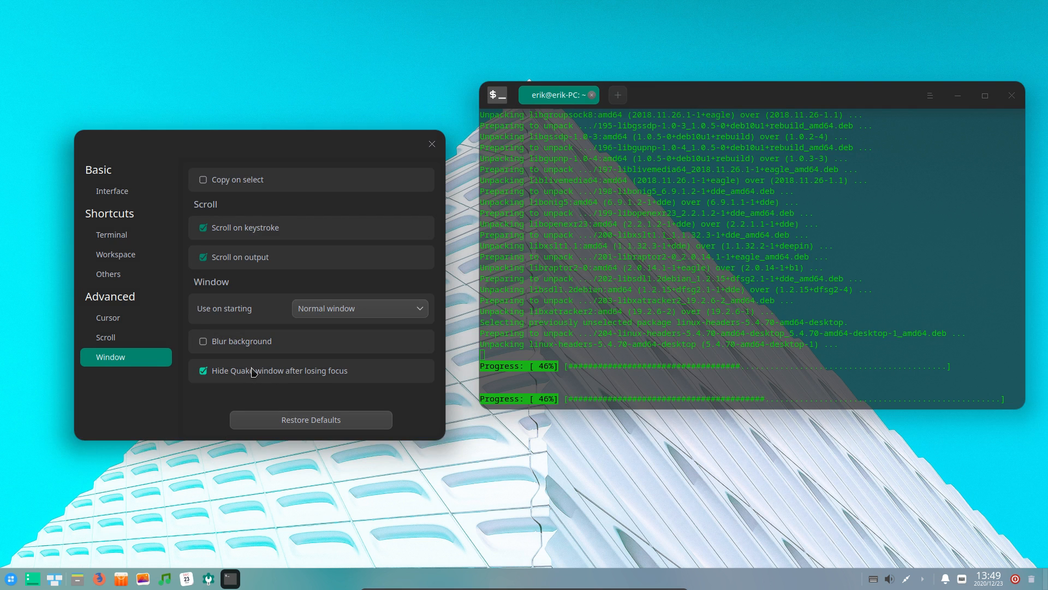
left_click(253, 372)
left_click(289, 344)
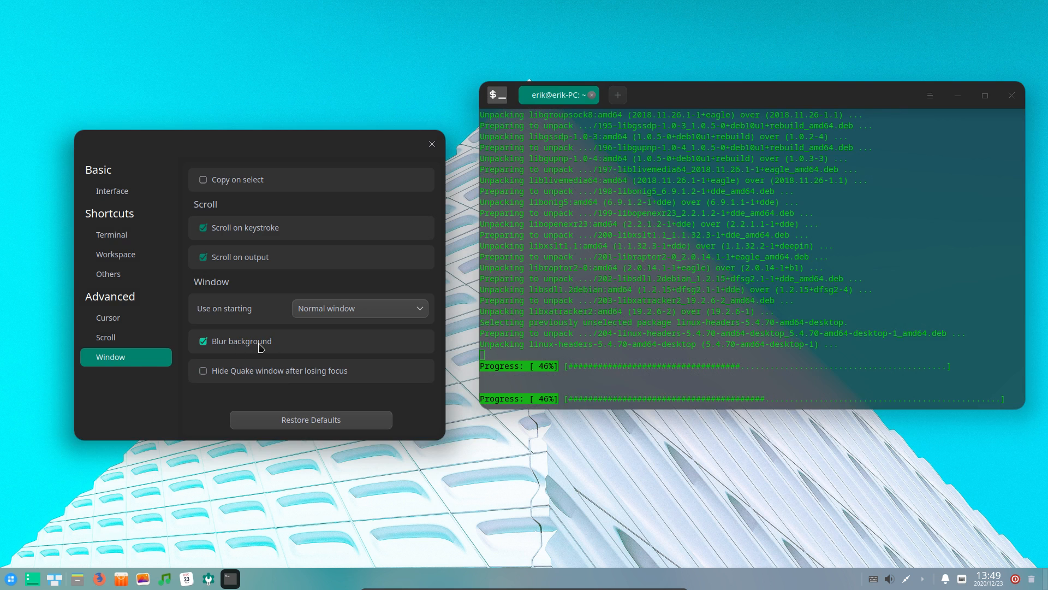
left_click(217, 345)
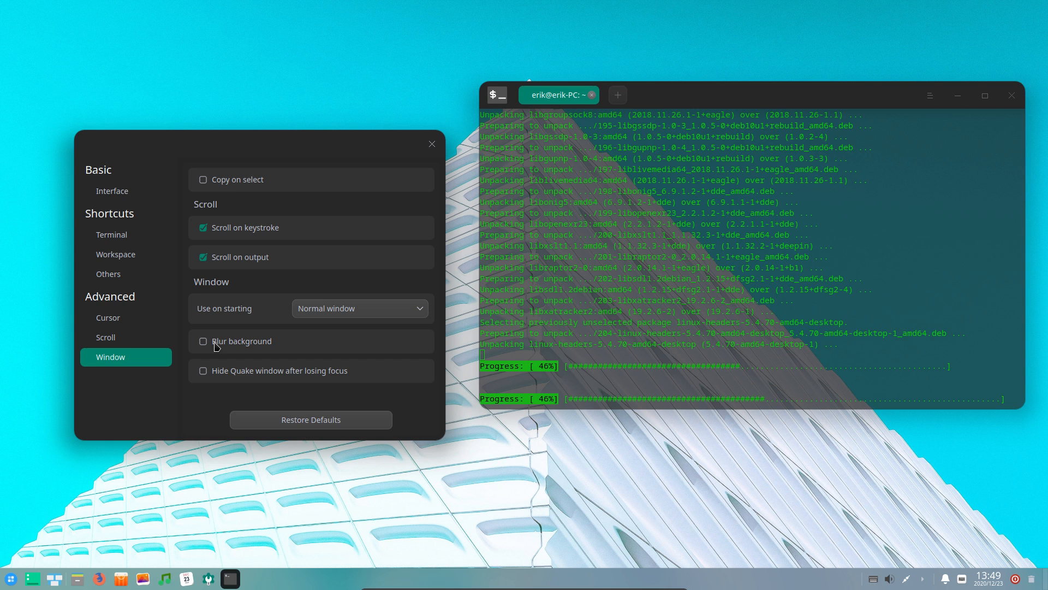
left_click(210, 345)
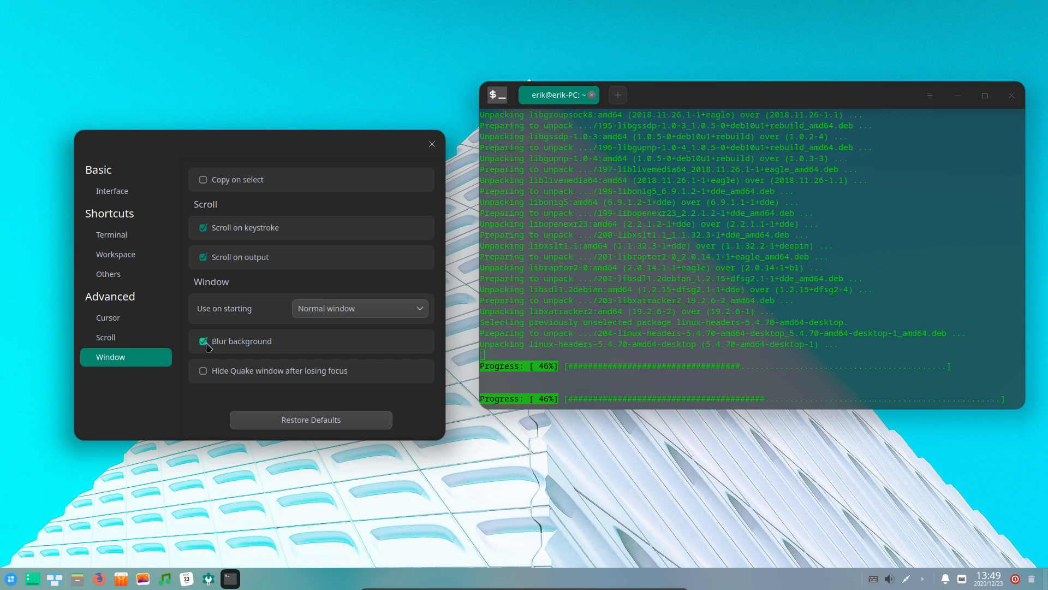
left_click(209, 347)
left_click(209, 347)
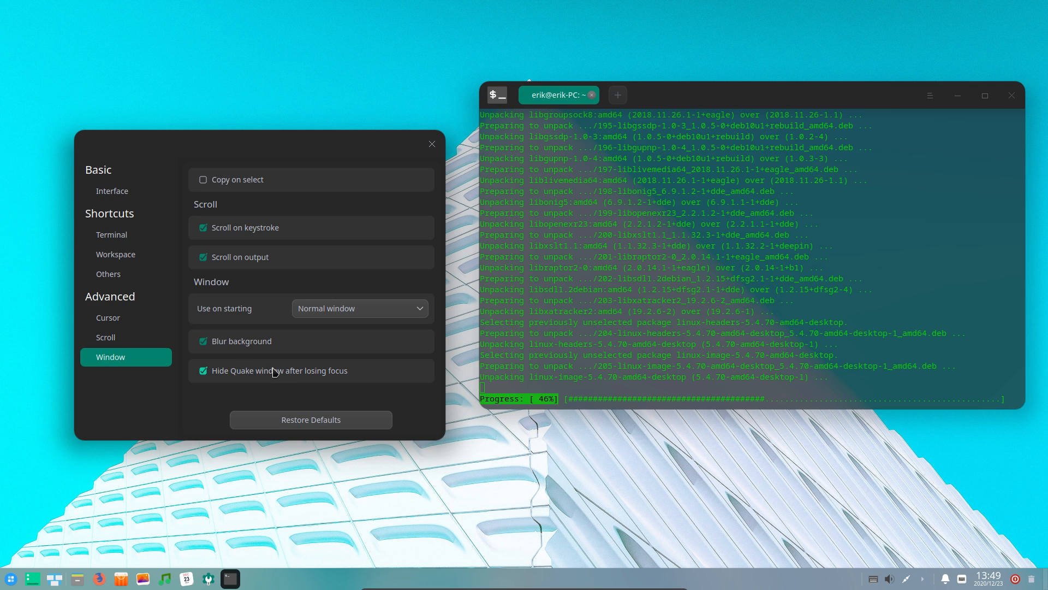
left_click(328, 371)
scroll(235, 196, "up", 2)
scroll(240, 216, "up", 6)
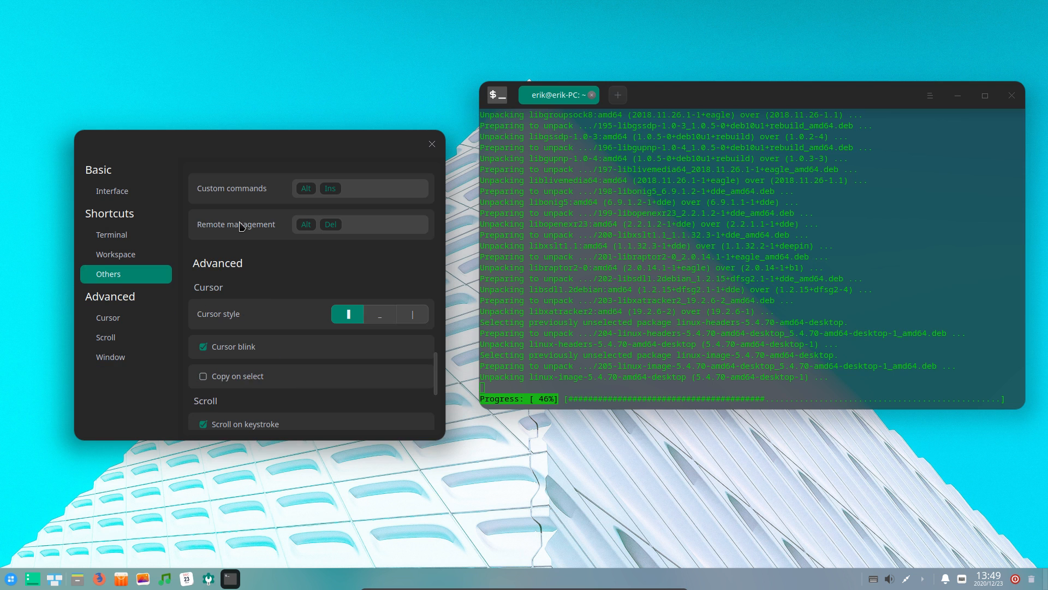
Close the terminal settings and try the Dark Theme, then the Light Theme
left_click(432, 144)
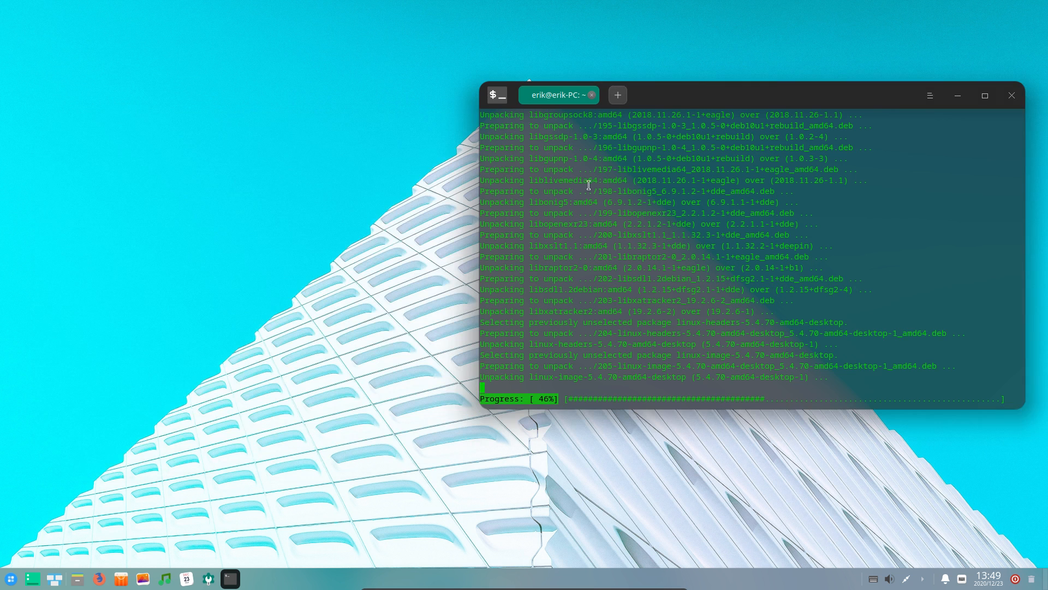
left_click(932, 98)
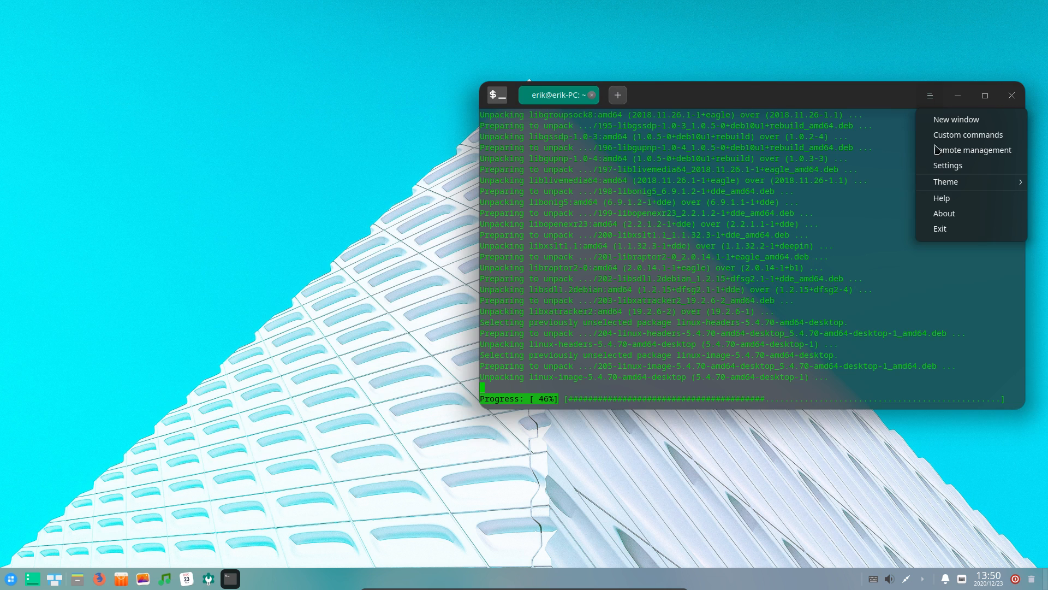
mouse_move(952, 185)
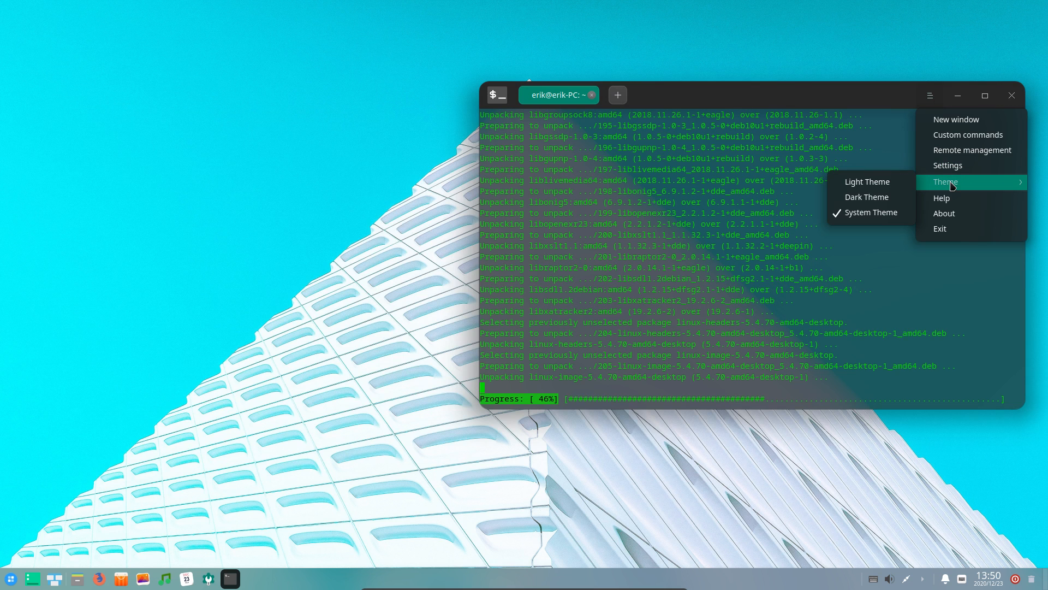
left_click(875, 198)
left_click(933, 99)
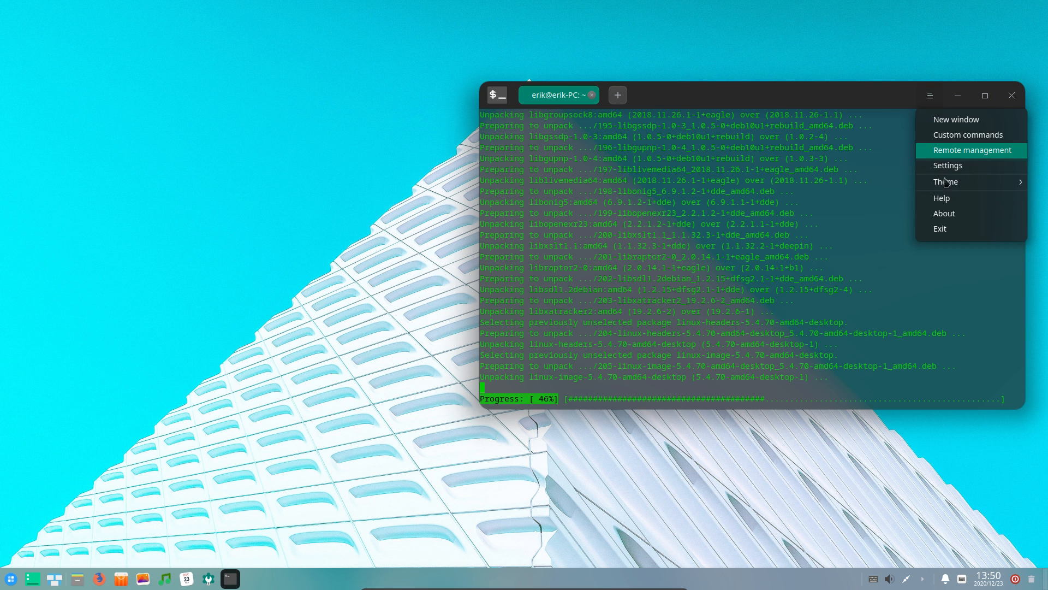
mouse_move(948, 183)
left_click(873, 184)
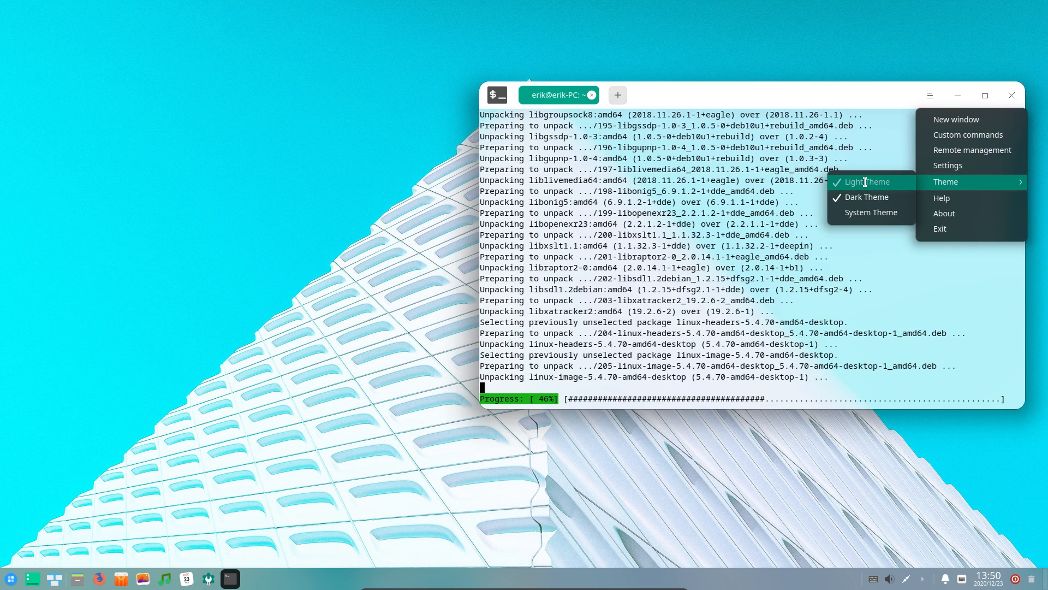
Set the terminal to System Theme and reopen its Settings dialog
left_click(932, 98)
mouse_move(960, 184)
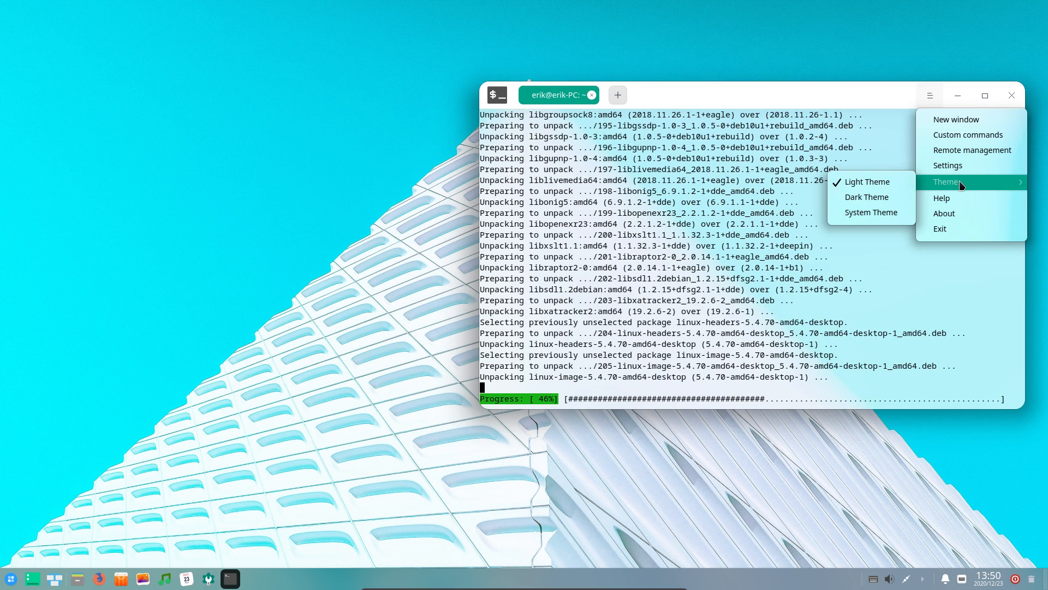
left_click(868, 212)
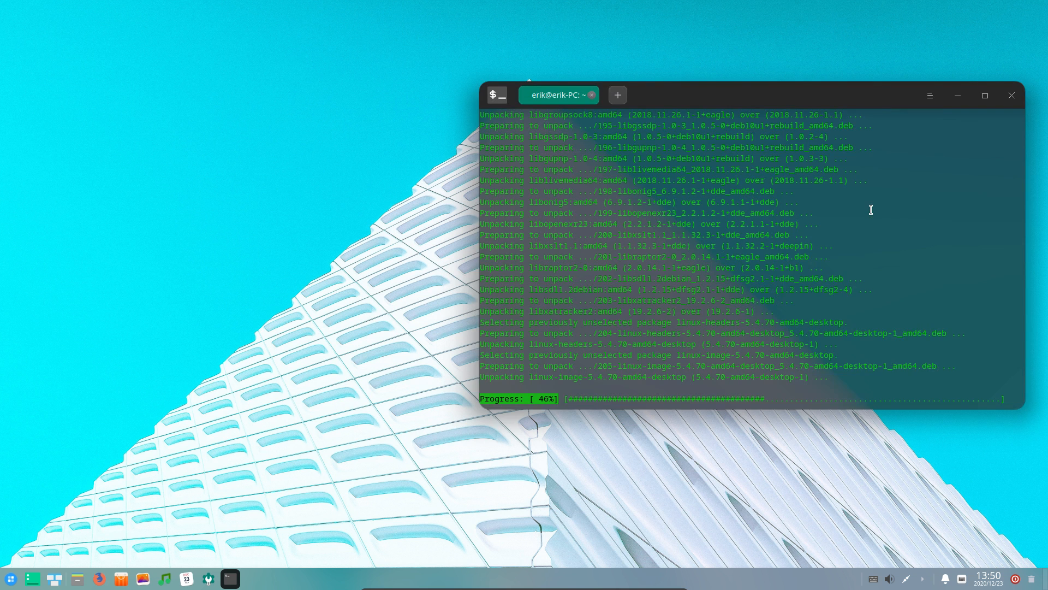
left_click(931, 98)
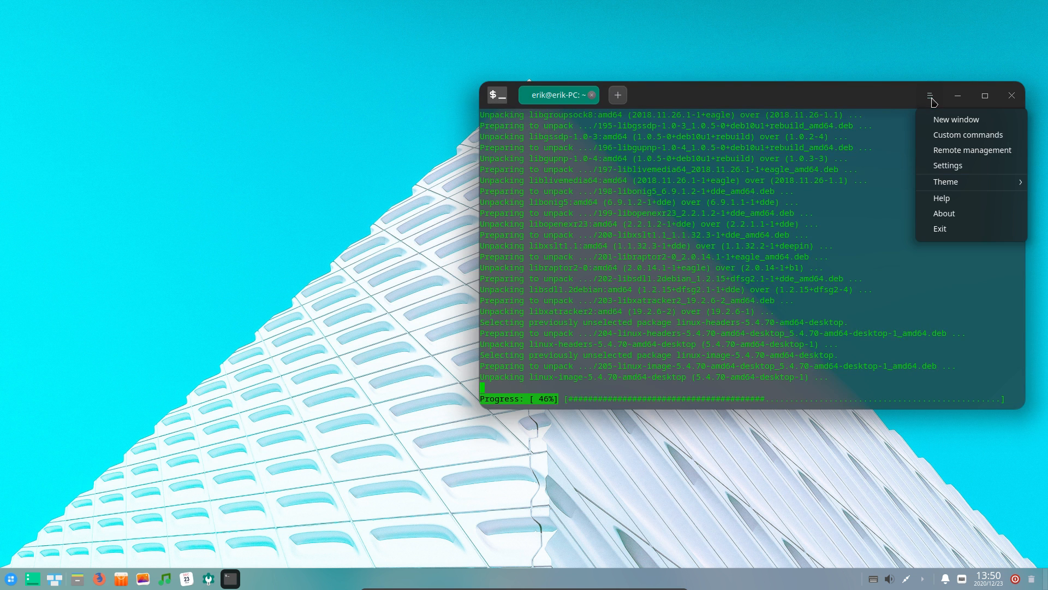
left_click(945, 163)
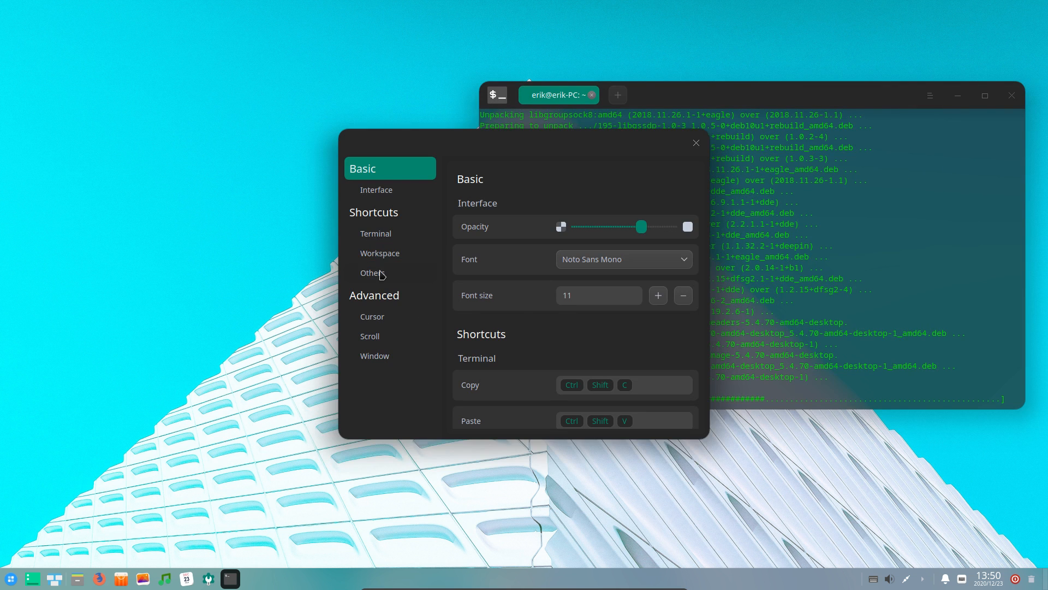
Scroll through the settings sections and move the dialog to the left side of the screen
scroll(519, 314, "down", 1)
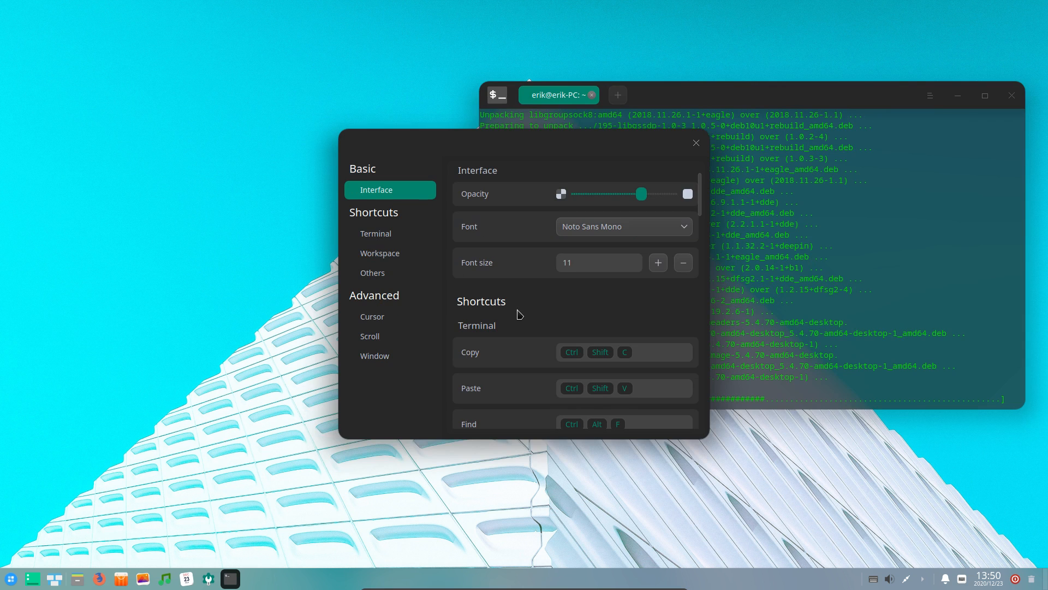
scroll(519, 314, "down", 8)
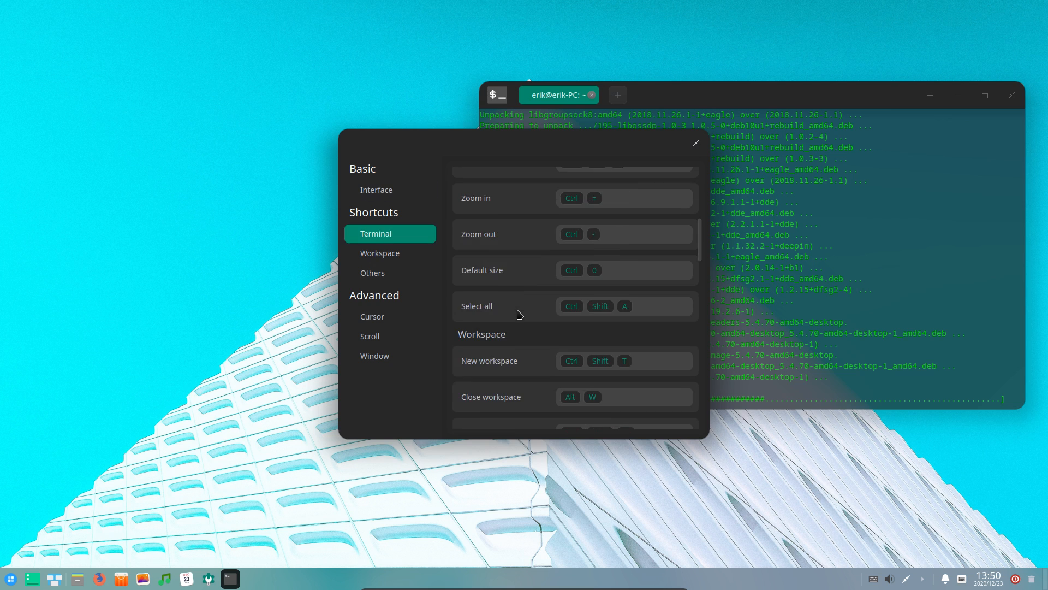
scroll(519, 315, "down", 5)
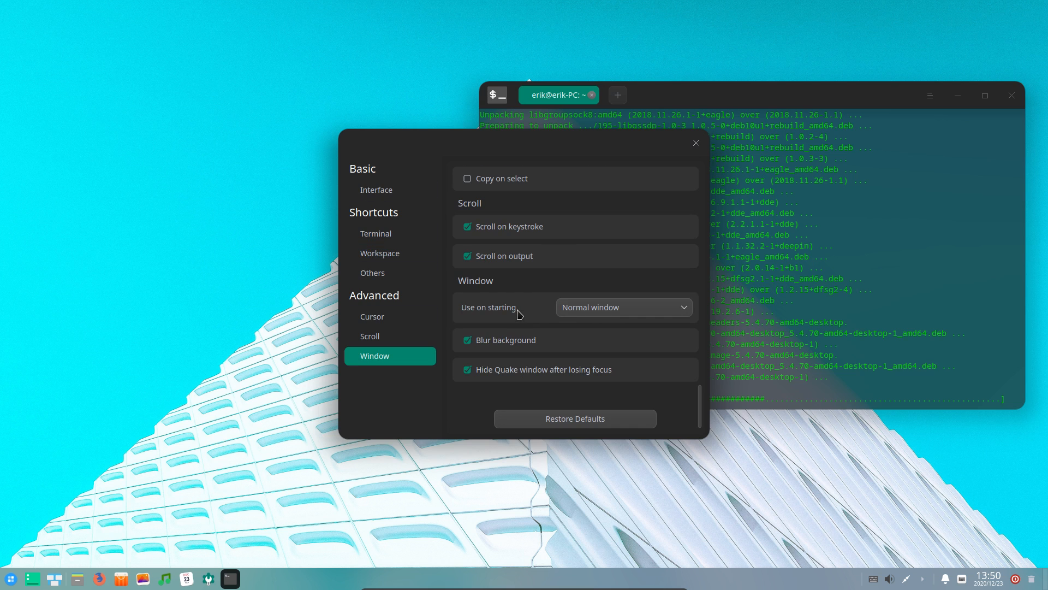
scroll(519, 314, "up", 5)
scroll(520, 315, "up", 3)
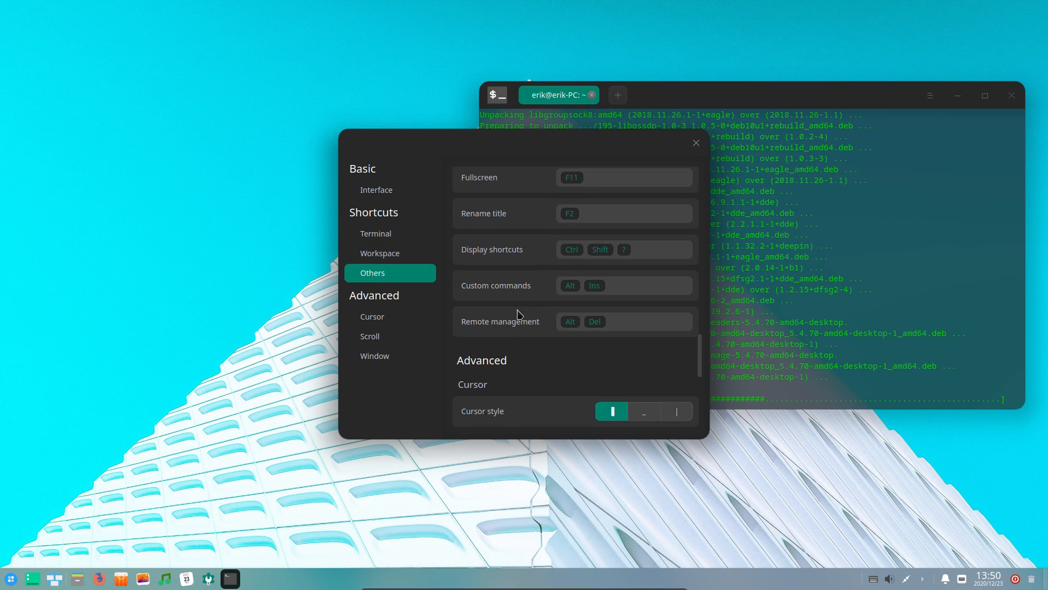
scroll(520, 315, "up", 10)
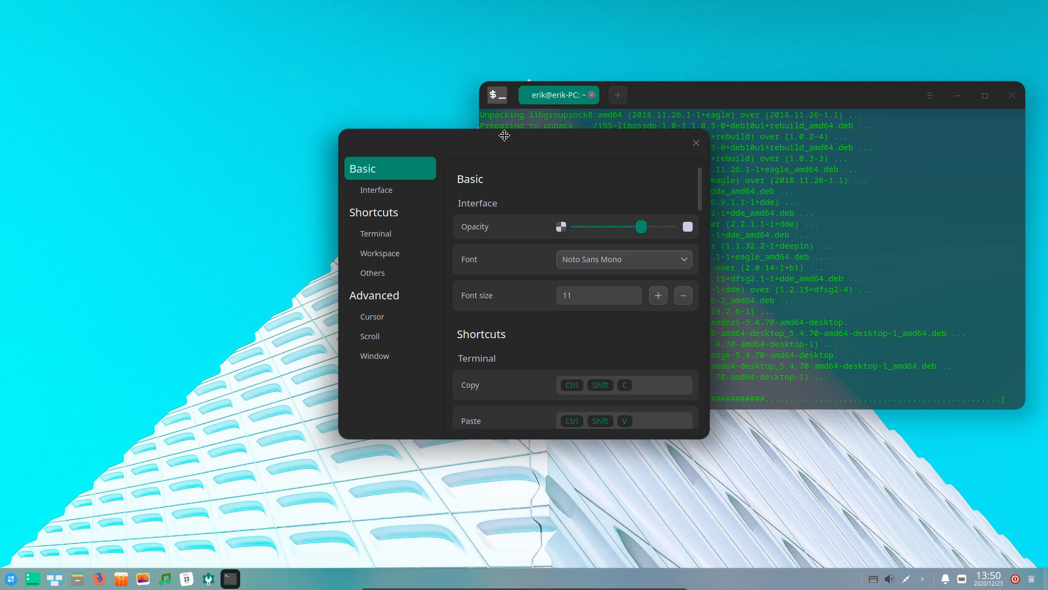
left_click_drag(535, 140, 279, 148)
Select three lines of install output, clear the selection, and reactivate the settings dialog
left_click(655, 382)
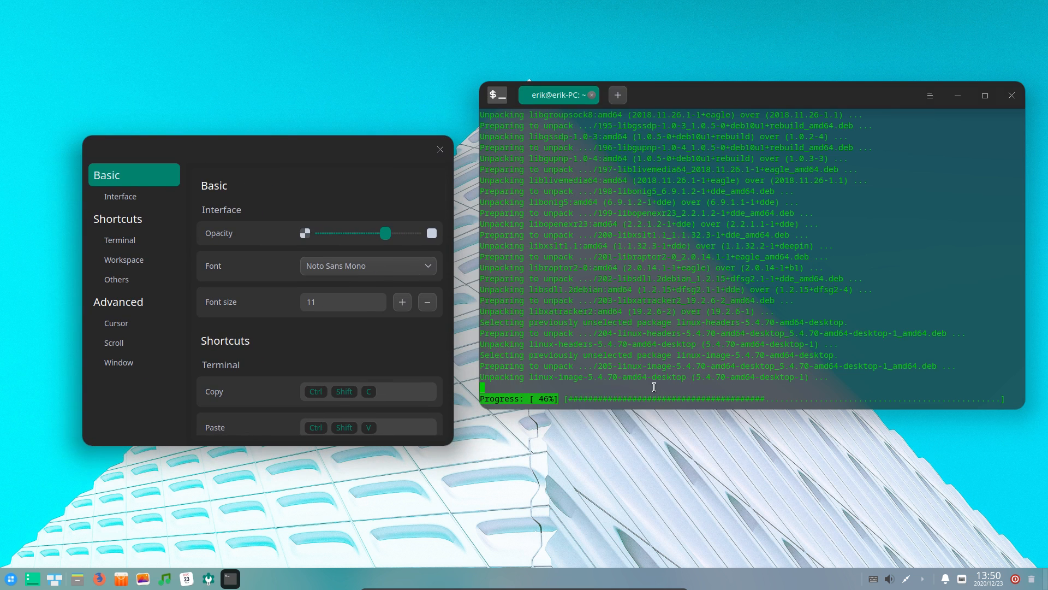
left_click_drag(589, 377, 643, 373)
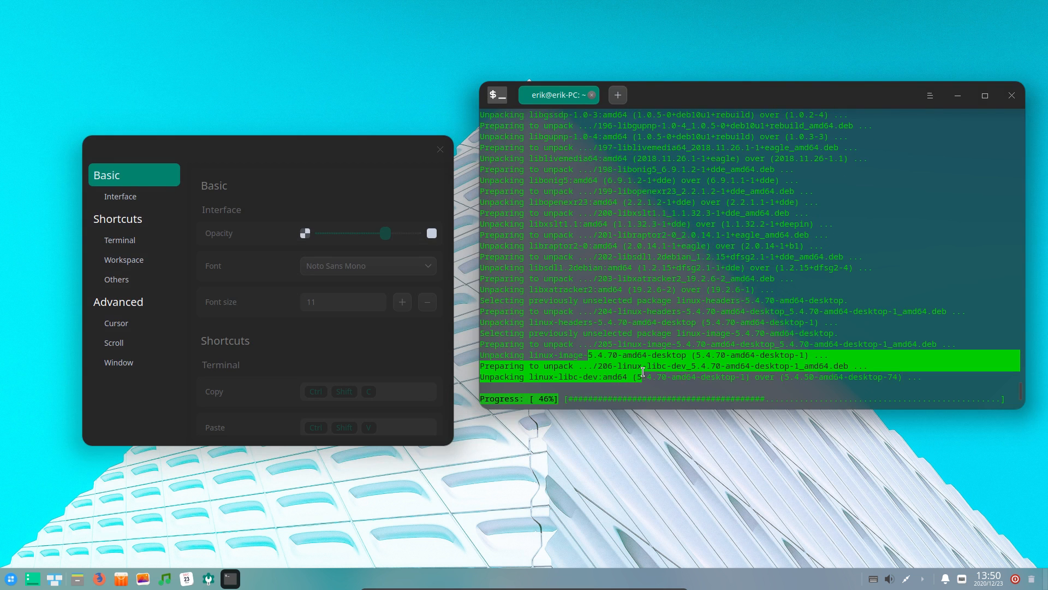
left_click(630, 386)
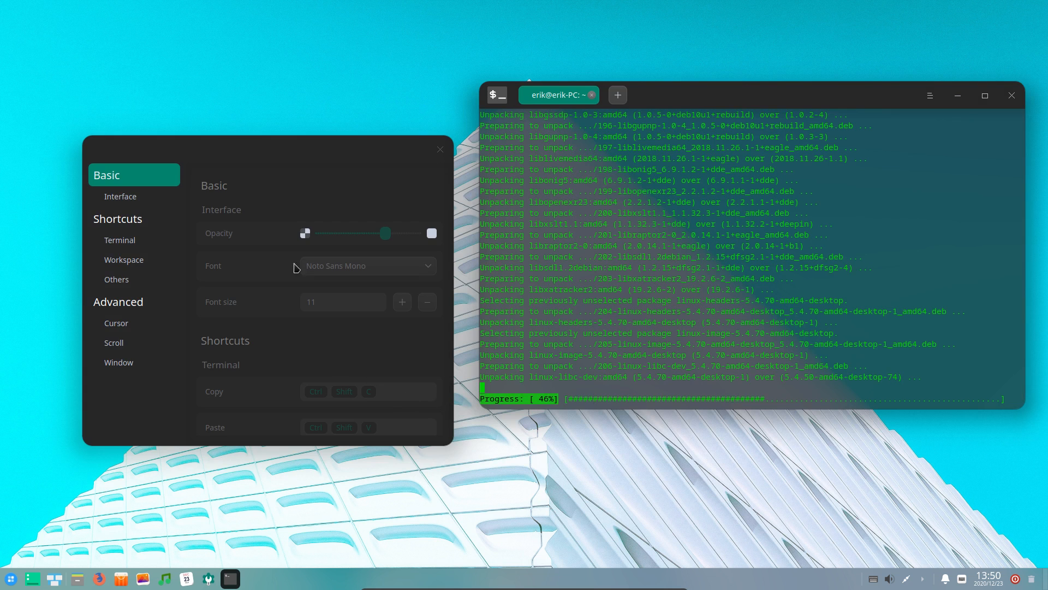
left_click(274, 150)
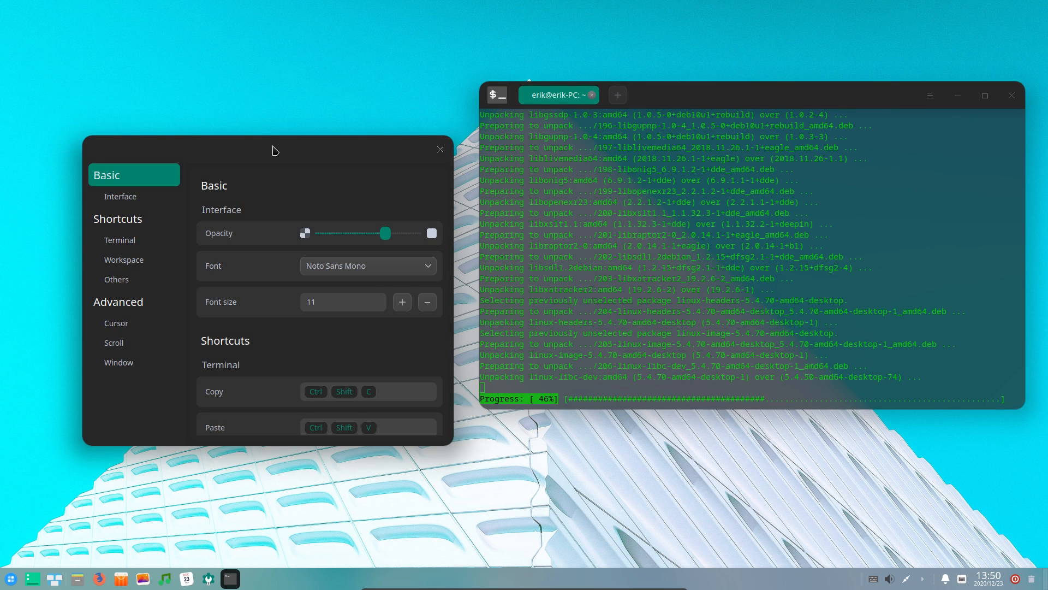
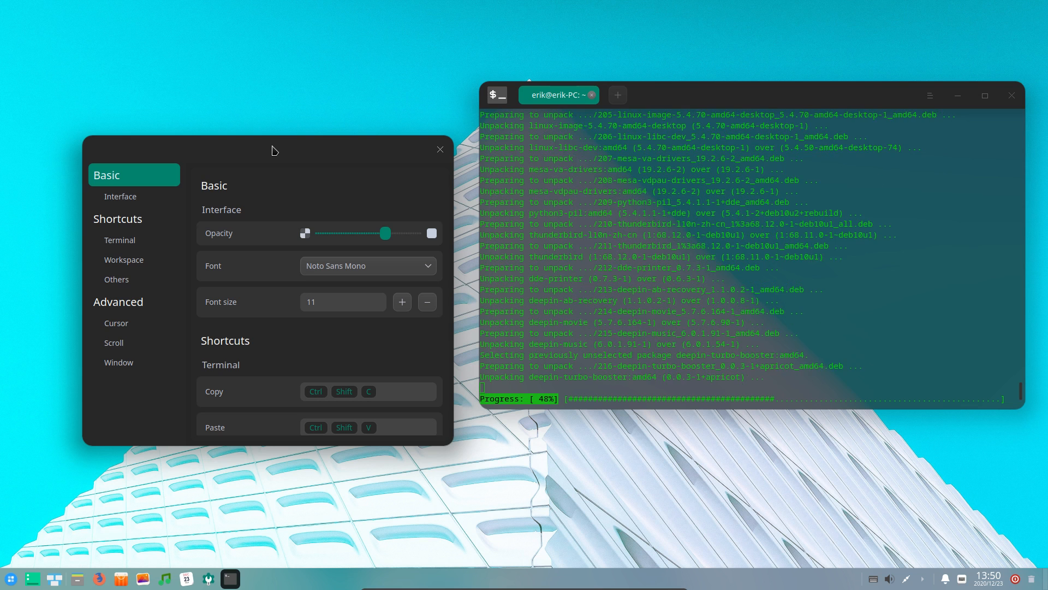
Move the terminal Settings dialog up and scroll through its sections, returning to Interface
left_click_drag(269, 141, 265, 101)
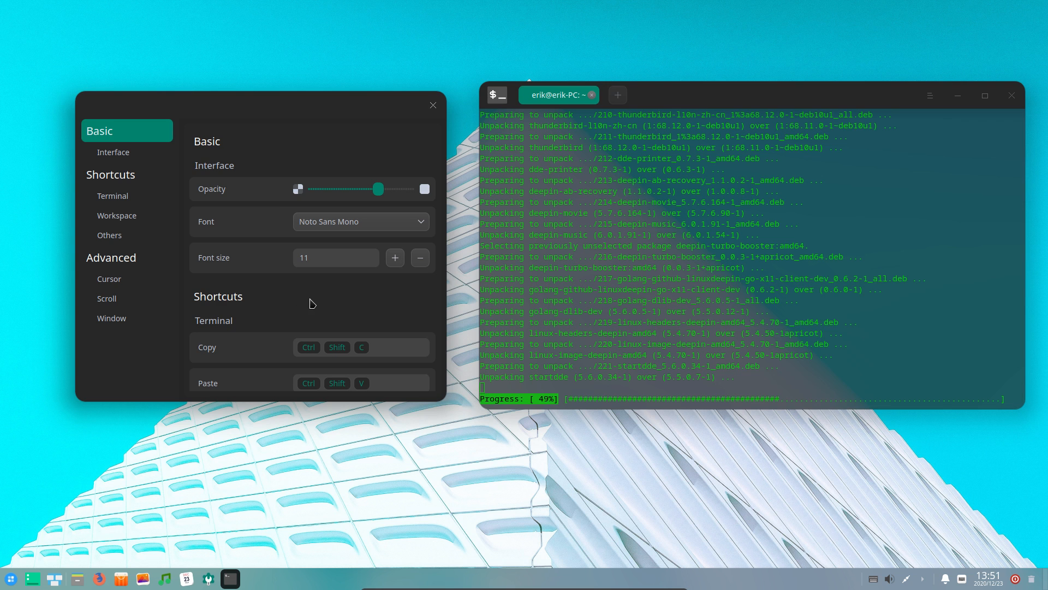
scroll(254, 292, "down", 1)
scroll(254, 292, "down", 10)
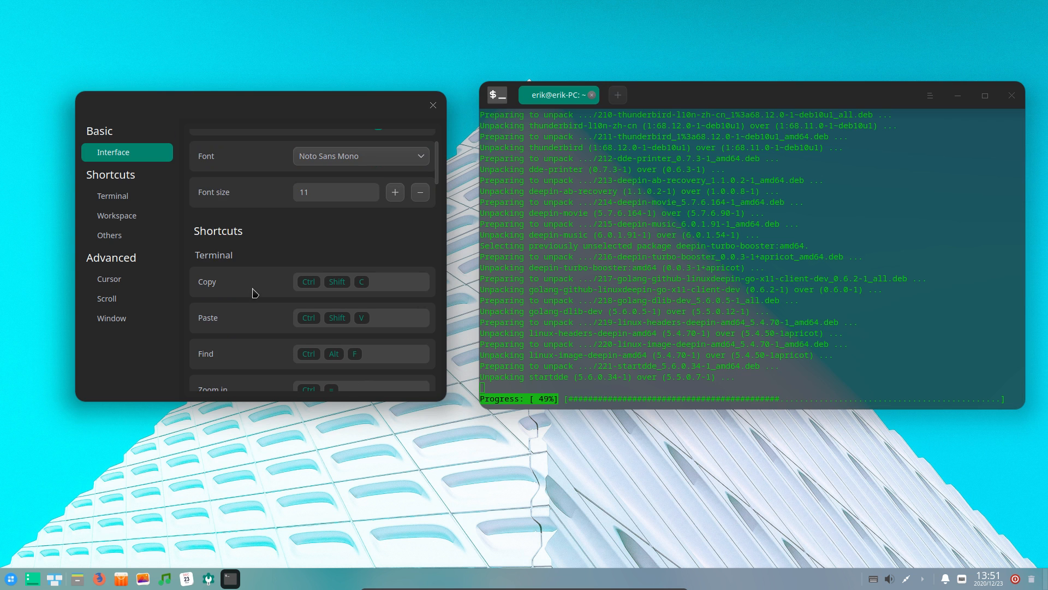
scroll(254, 292, "down", 10)
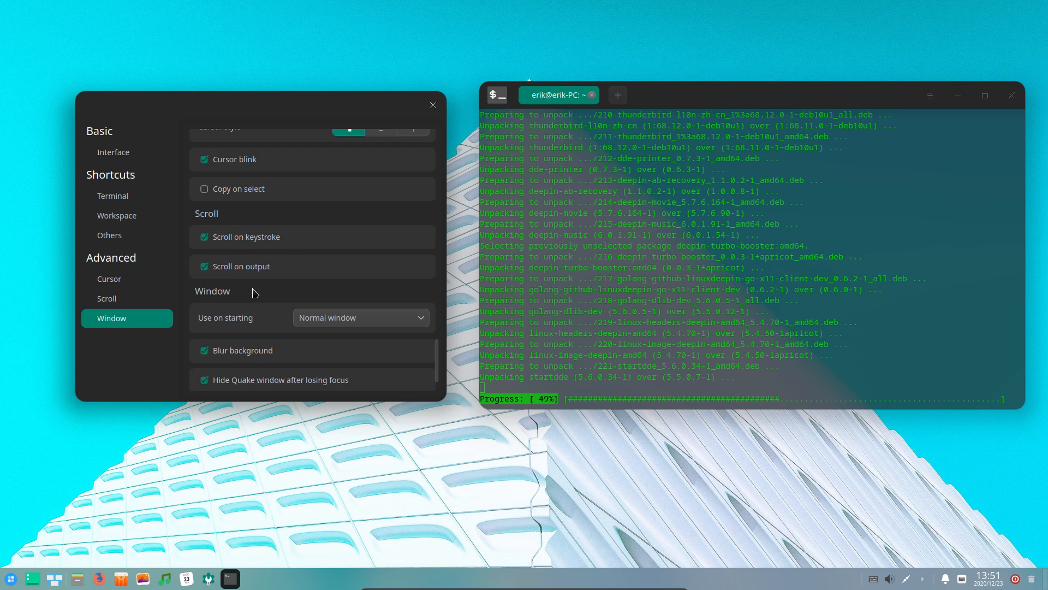
scroll(254, 292, "down", 2)
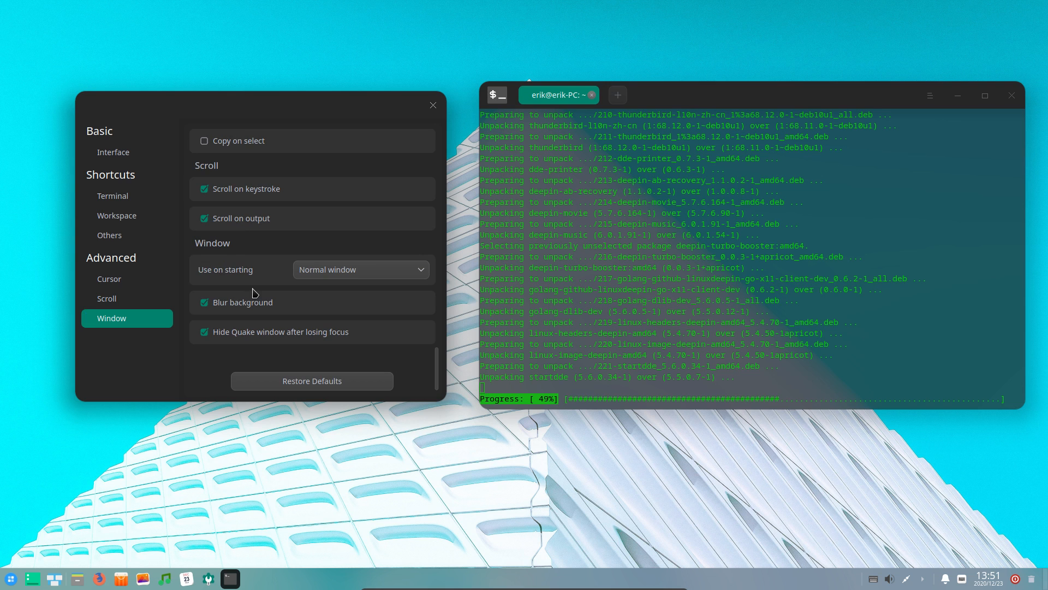
left_click(123, 156)
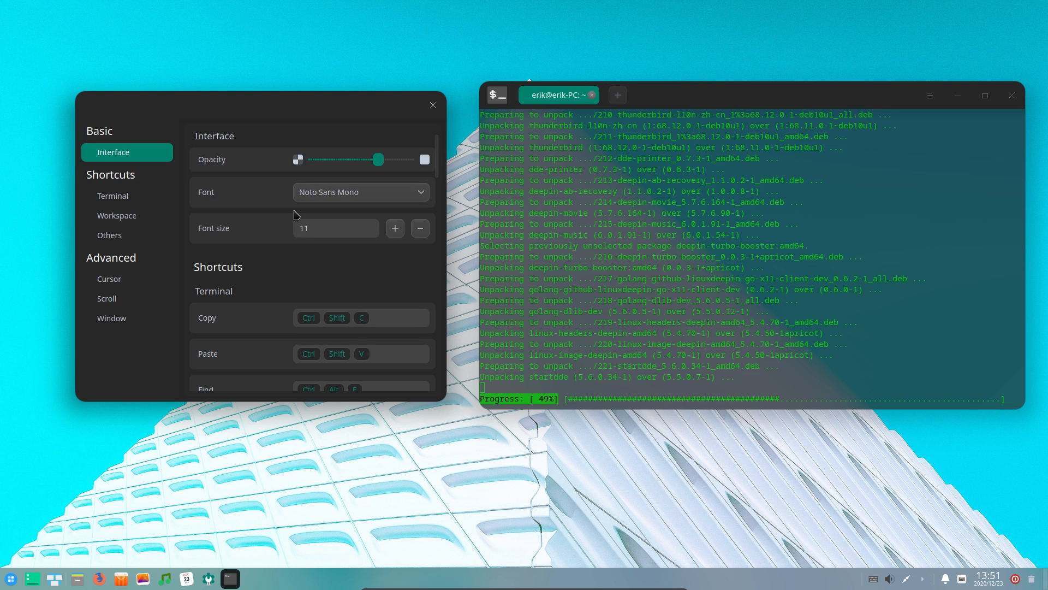
scroll(268, 322, "down", 8)
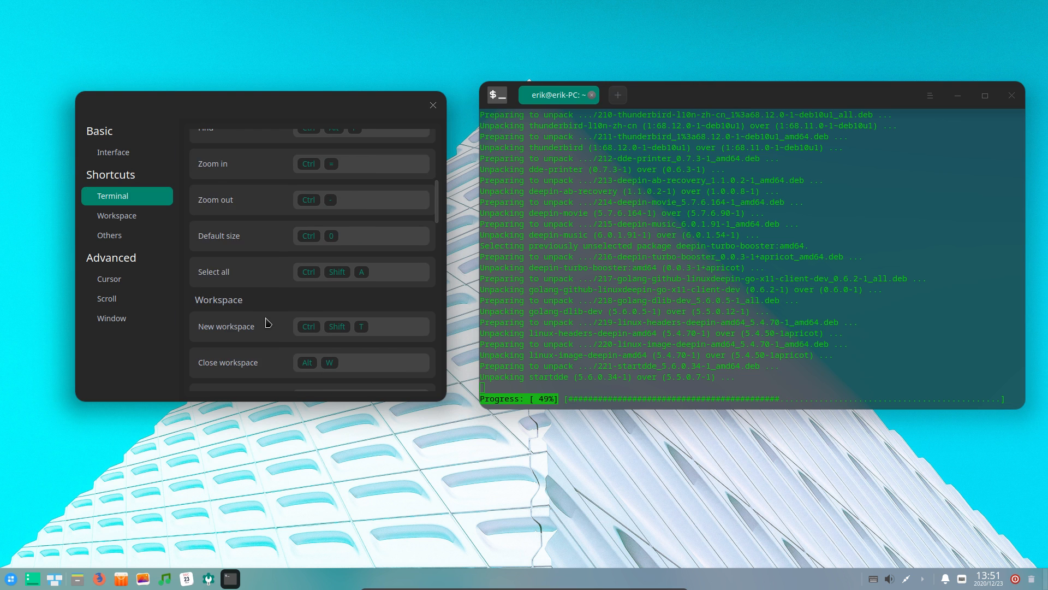
scroll(268, 322, "down", 3)
scroll(267, 322, "down", 4)
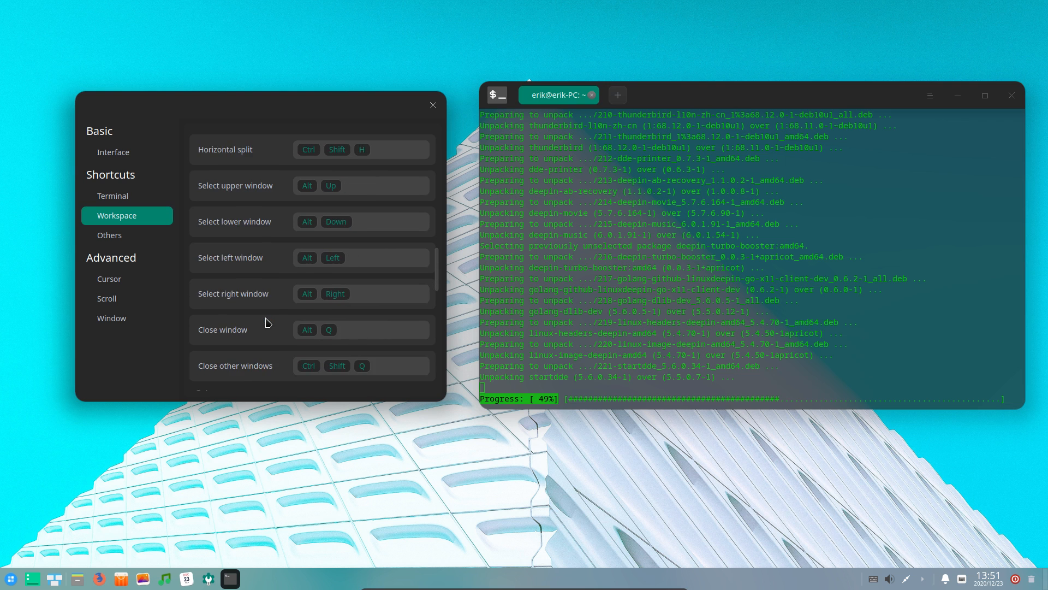
scroll(267, 322, "down", 3)
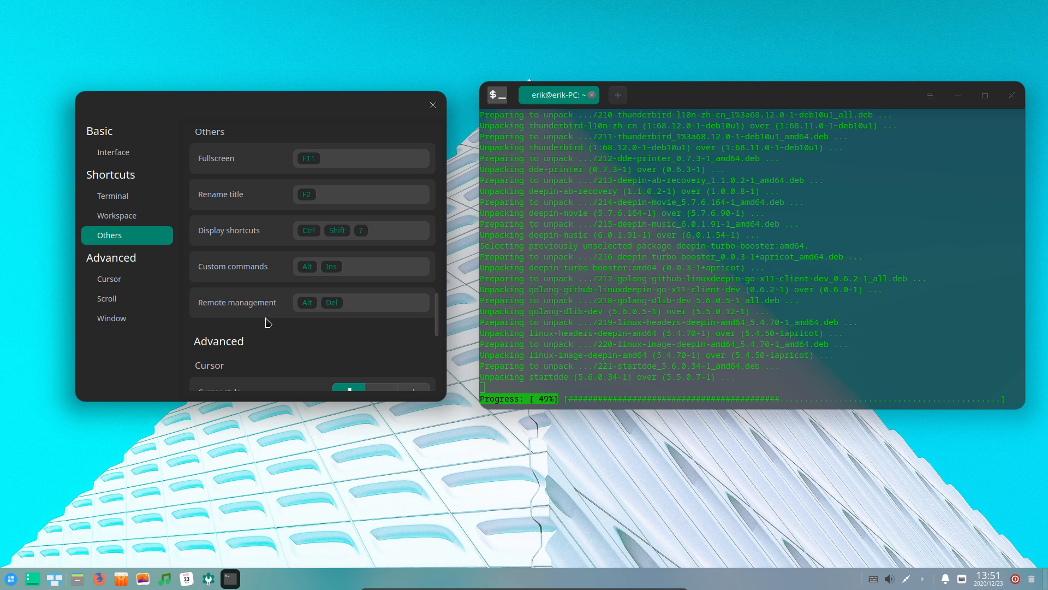
scroll(267, 322, "down", 3)
scroll(268, 322, "down", 2)
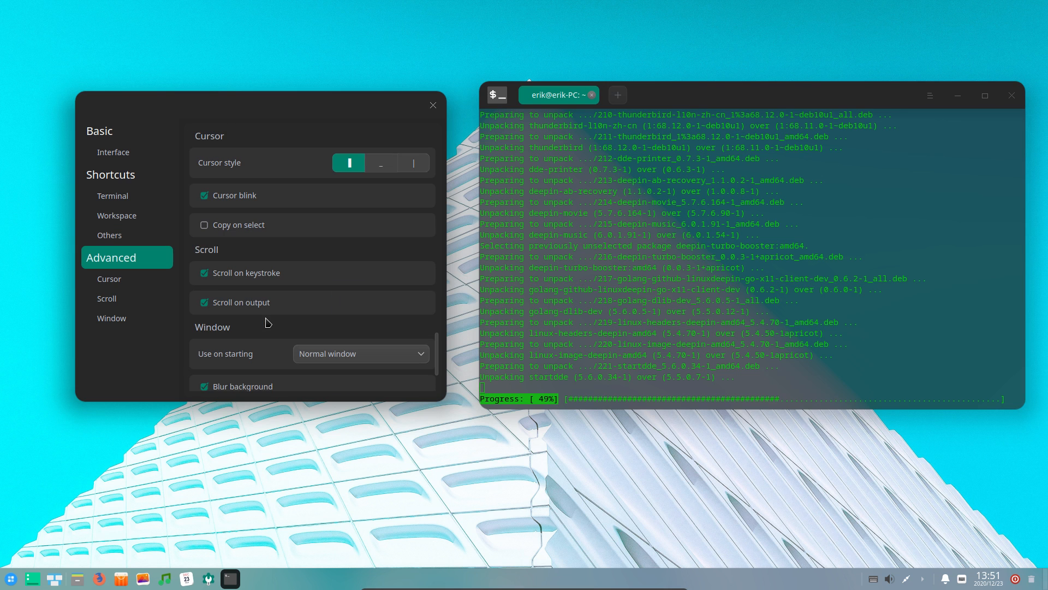
scroll(267, 322, "down", 2)
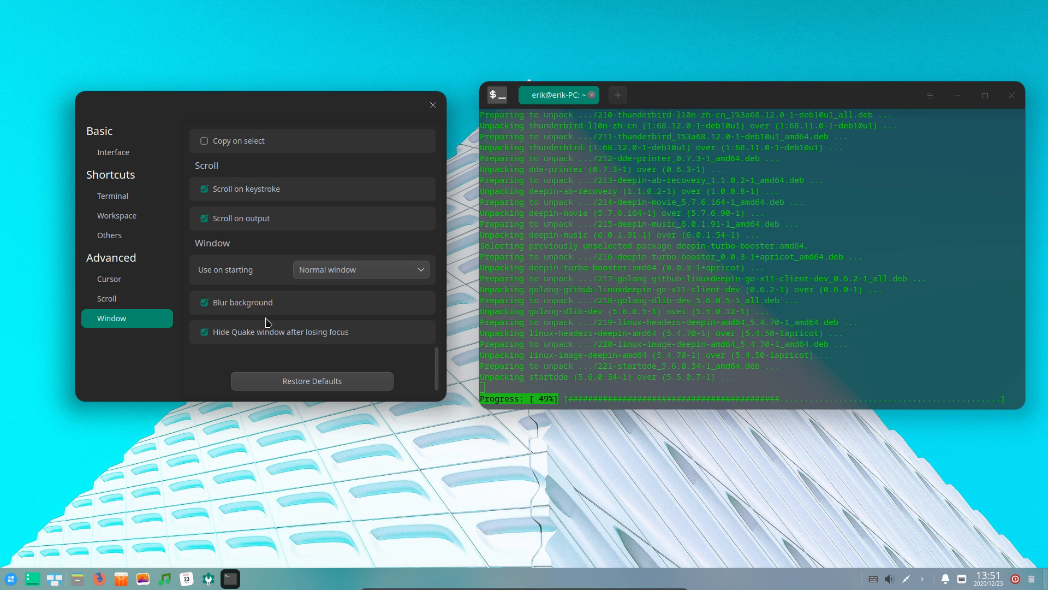
Keep Normal window as the startup mode and close the Settings dialog
left_click(398, 267)
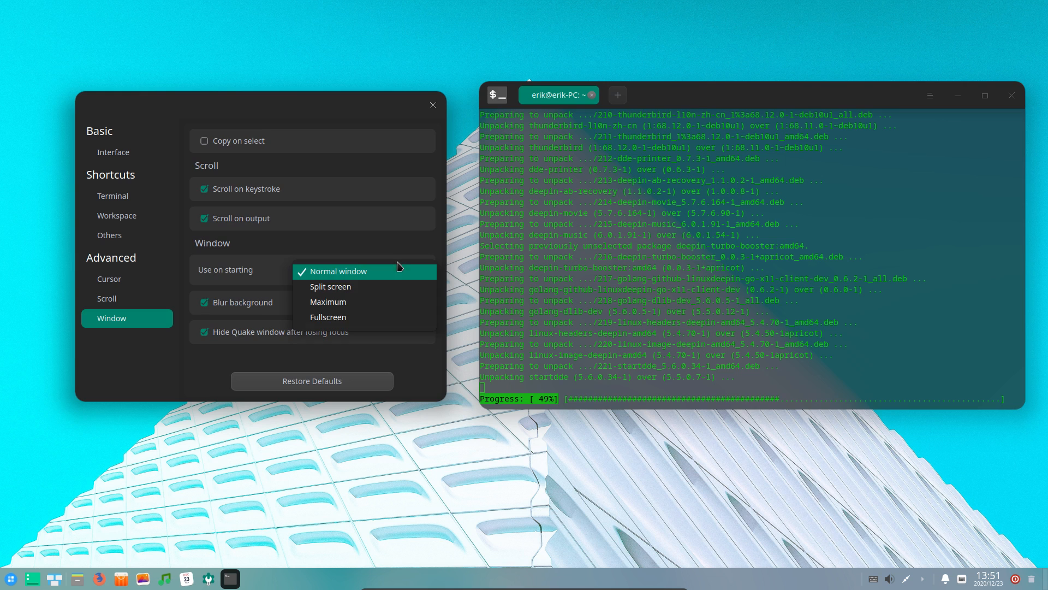
left_click(398, 267)
left_click(398, 267)
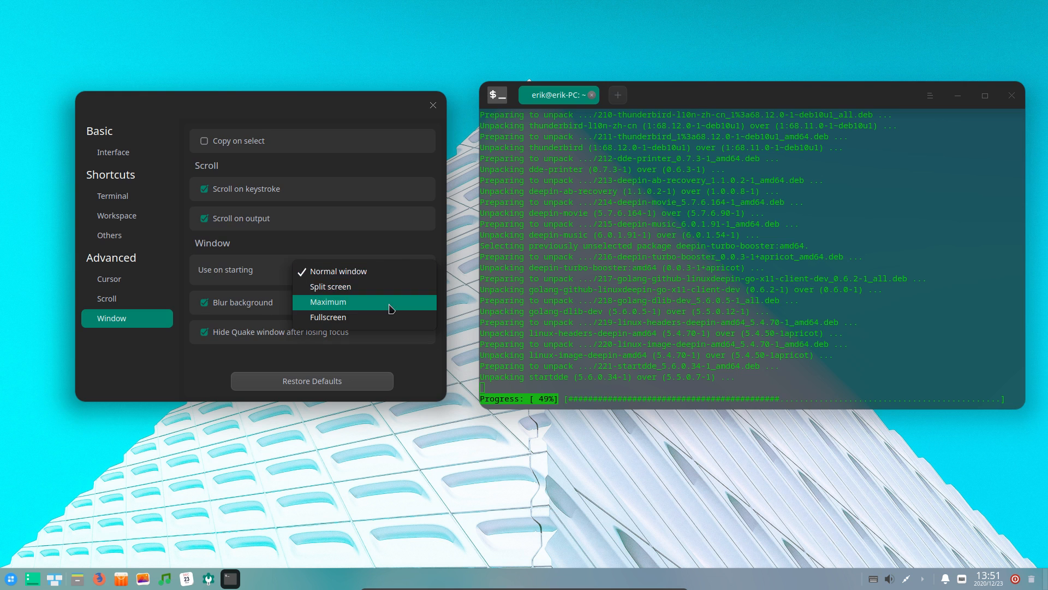
left_click(379, 256)
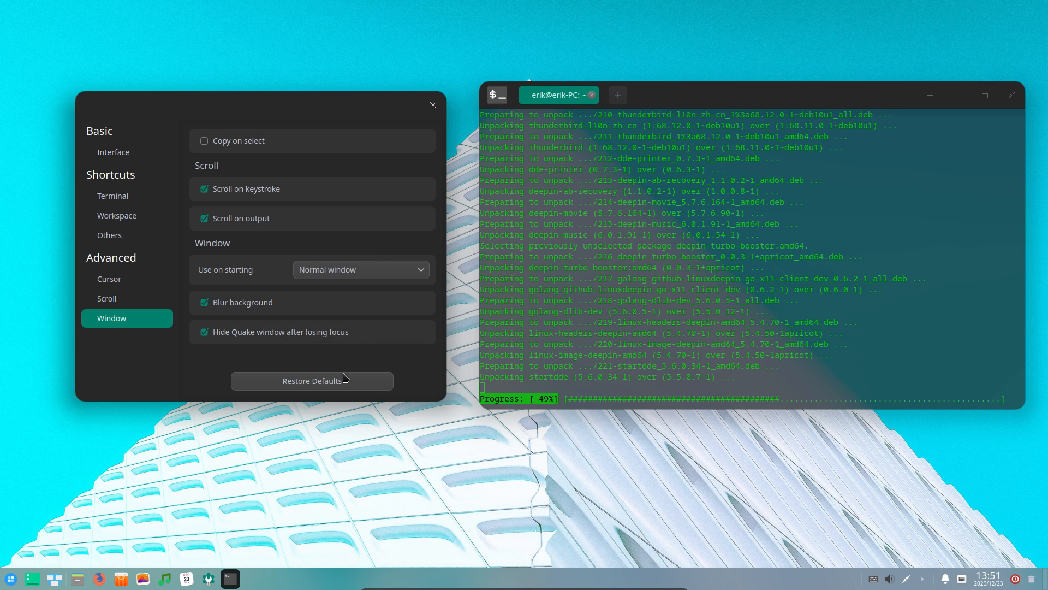
left_click(433, 105)
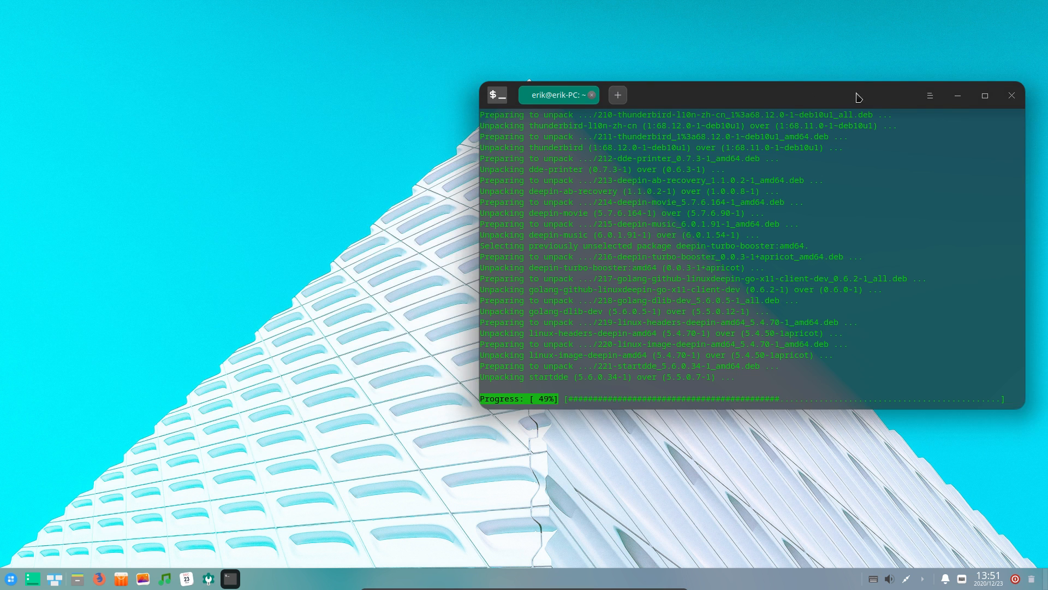
Peek at the terminal menu's Theme choices, then move the terminal to the top-right
left_click(931, 96)
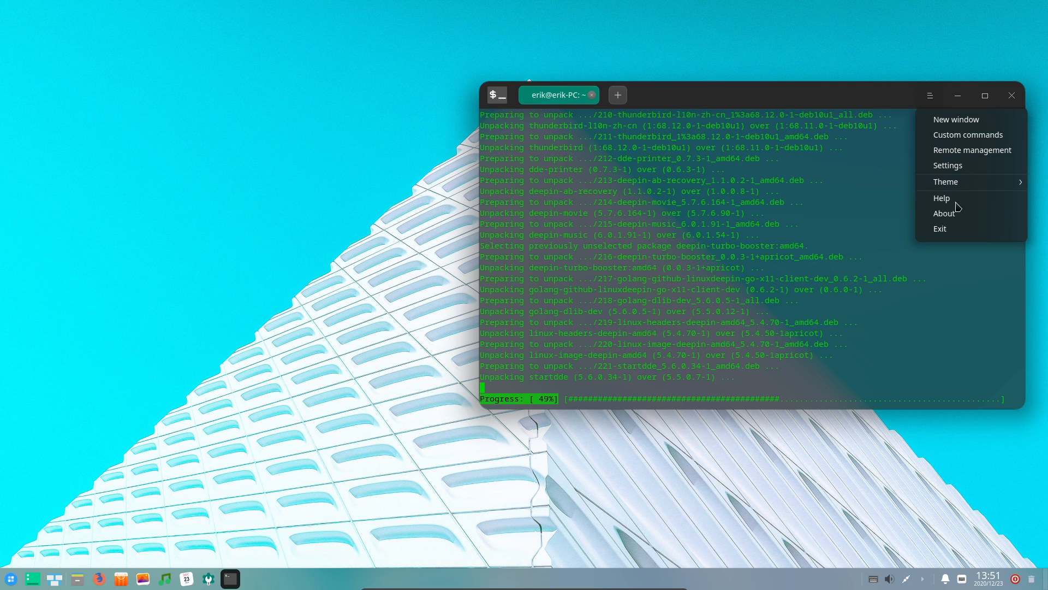
mouse_move(968, 187)
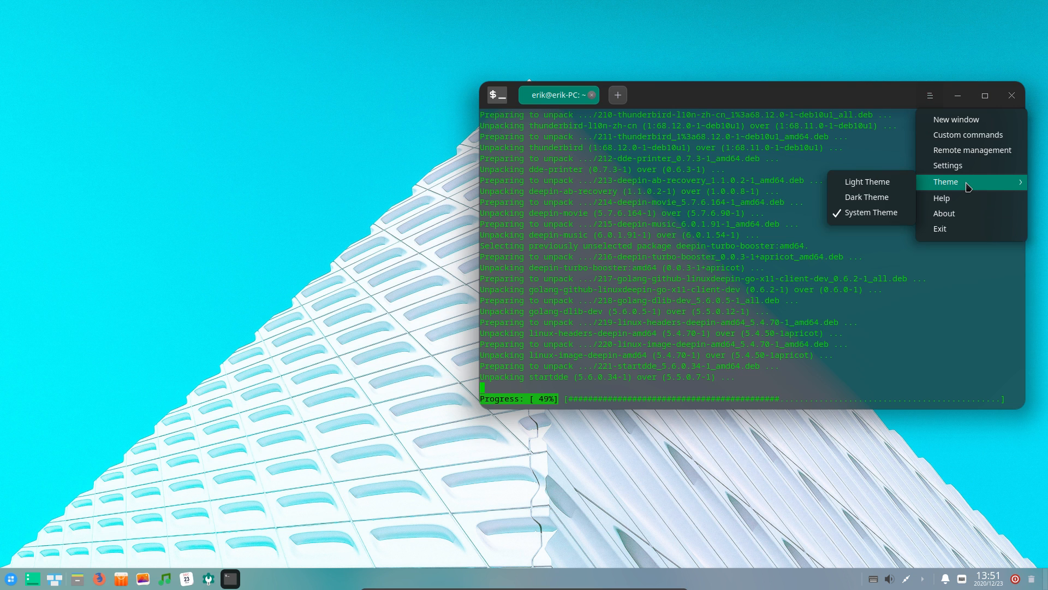
left_click(856, 101)
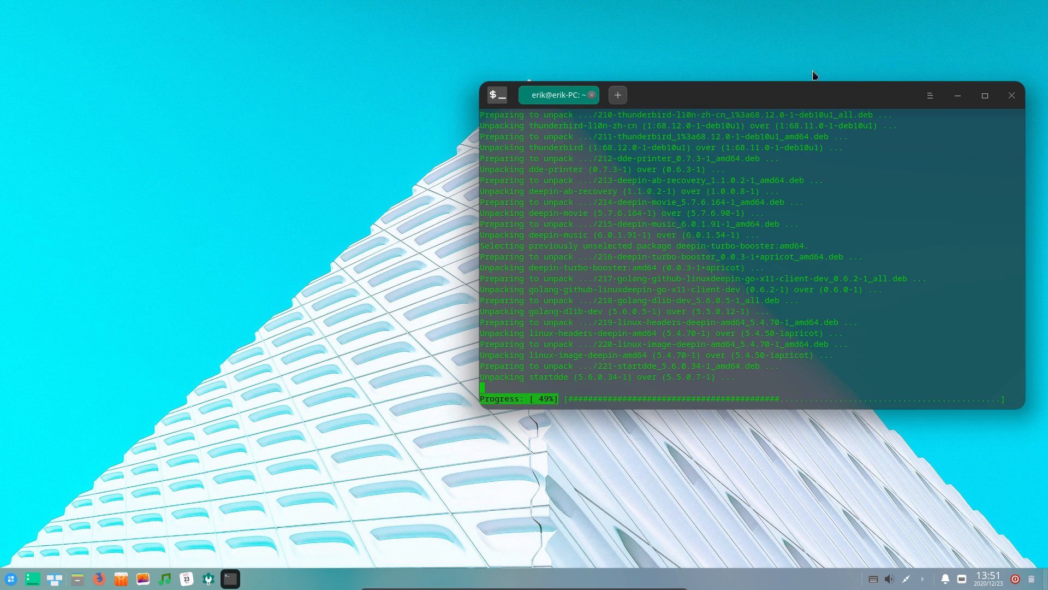
left_click_drag(812, 75, 814, 38)
Open and dismiss the desktop context menu, then launch the File Manager from the dock
right_click(240, 238)
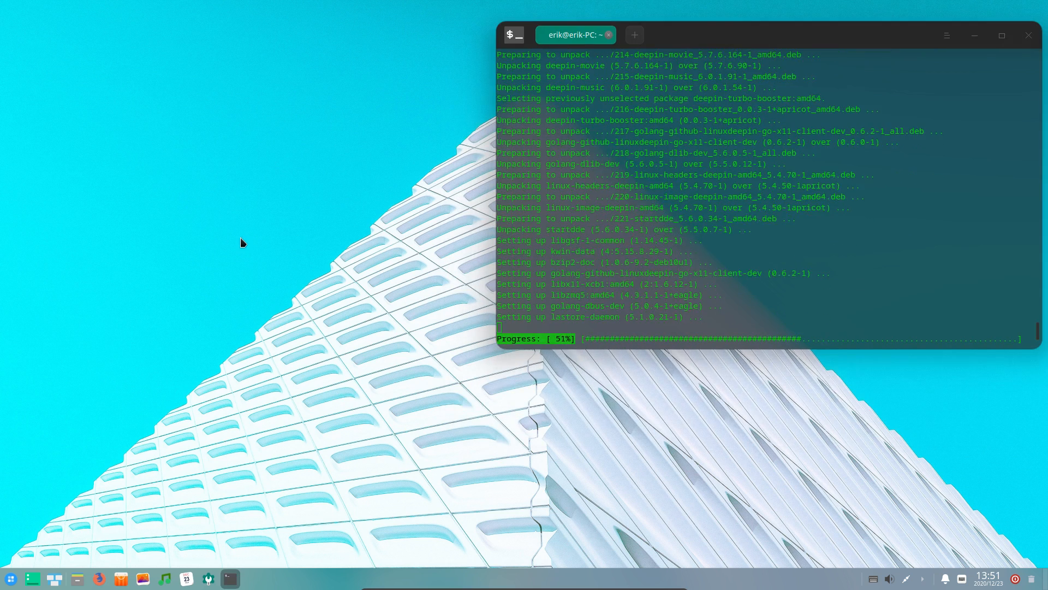
mouse_move(288, 270)
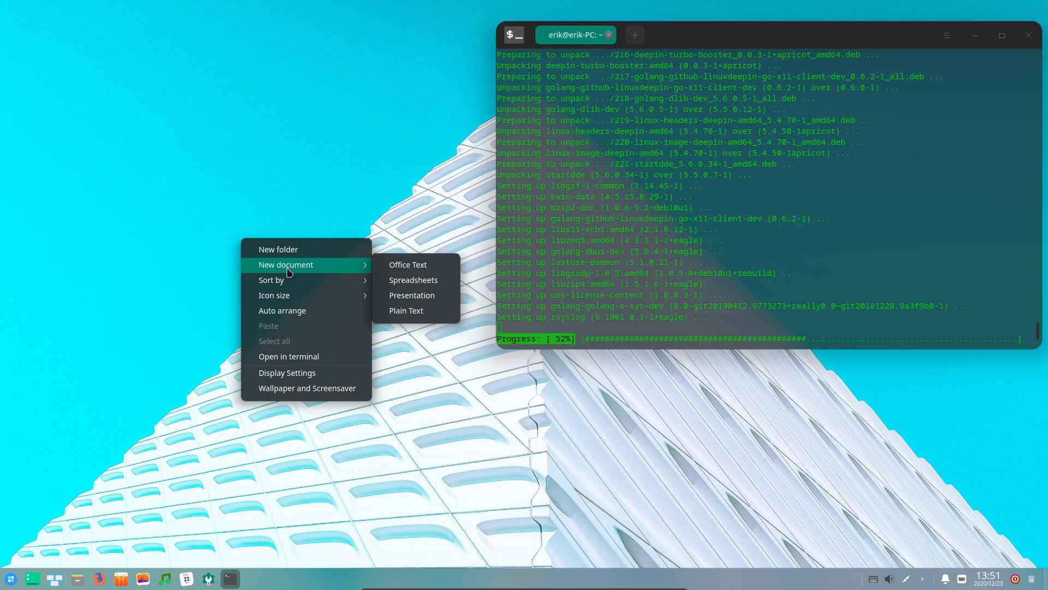
left_click(309, 506)
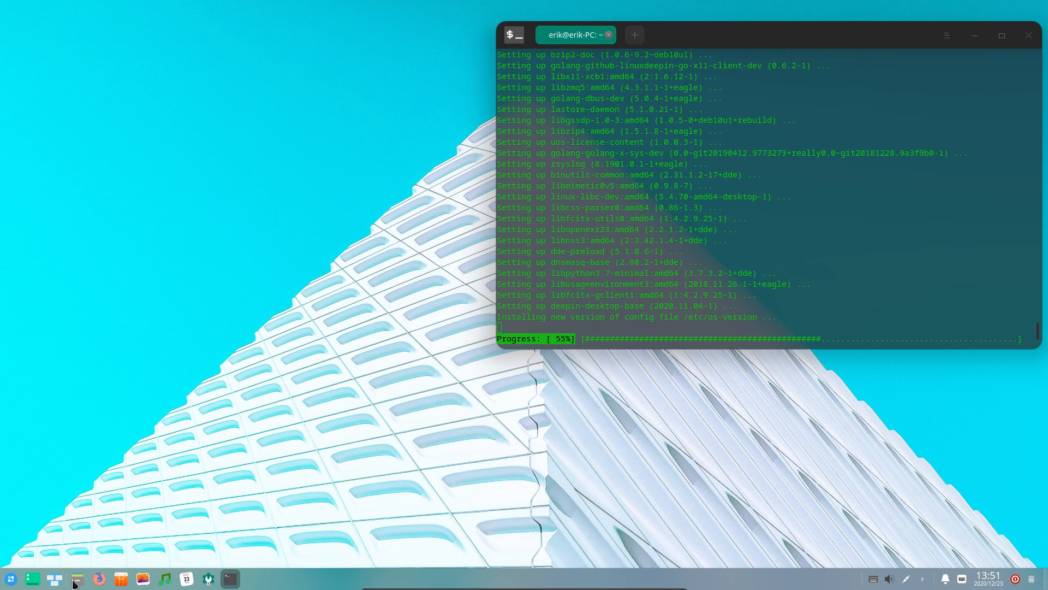
left_click(74, 583)
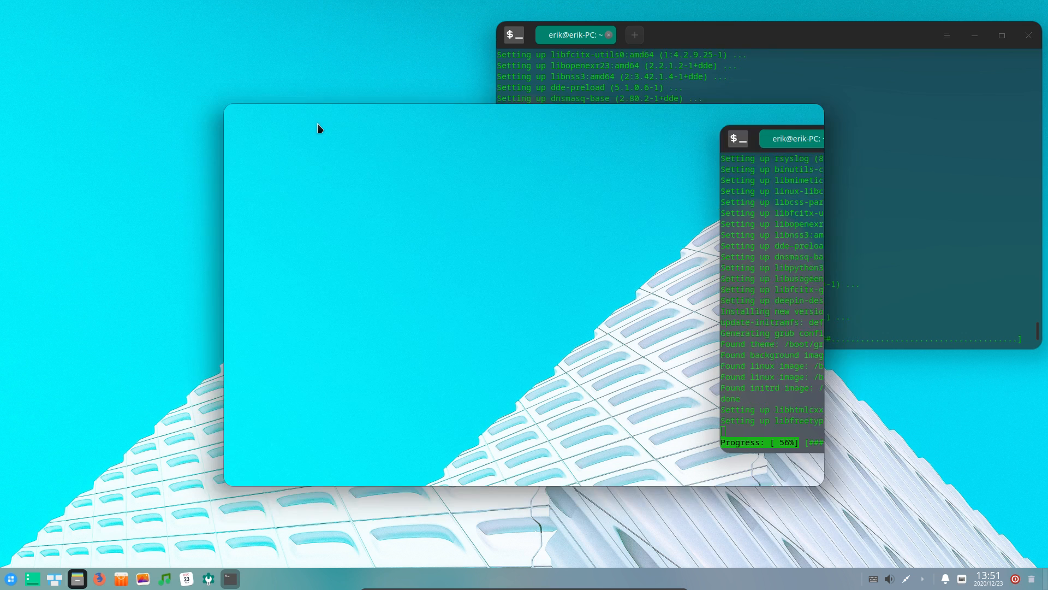
Show hidden files and browse to ~/.config/deepin/deepin-terminal in the File Manager
left_click_drag(441, 115, 361, 143)
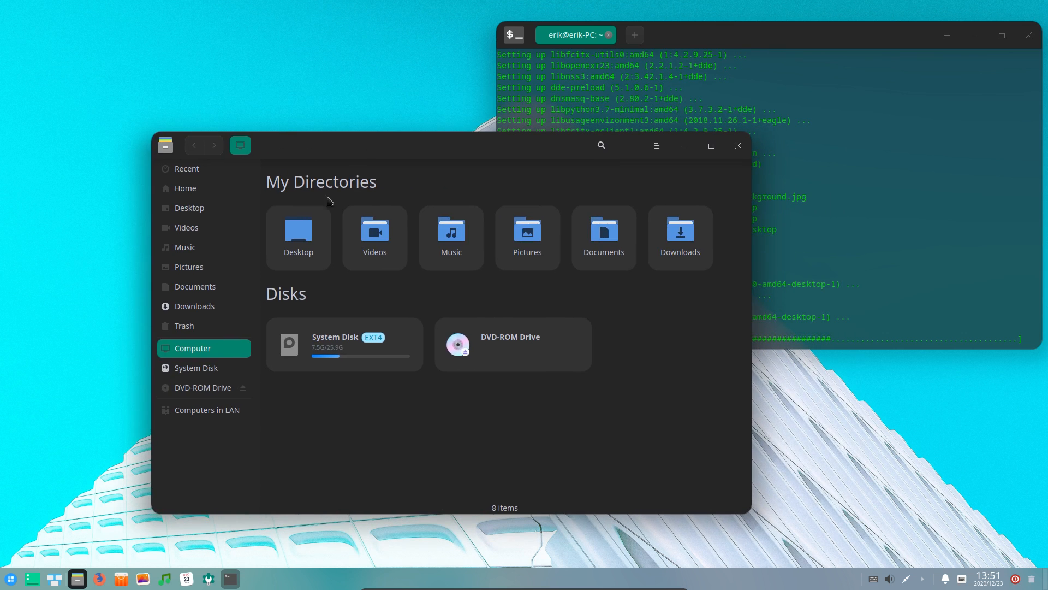
left_click(185, 188)
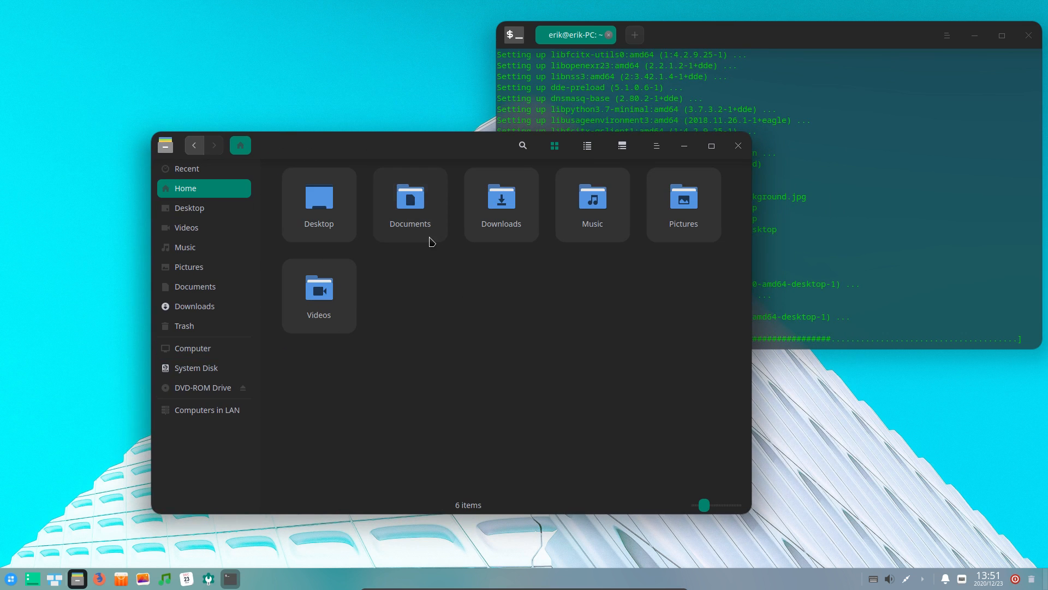
key("ctrl+h")
left_click(504, 286)
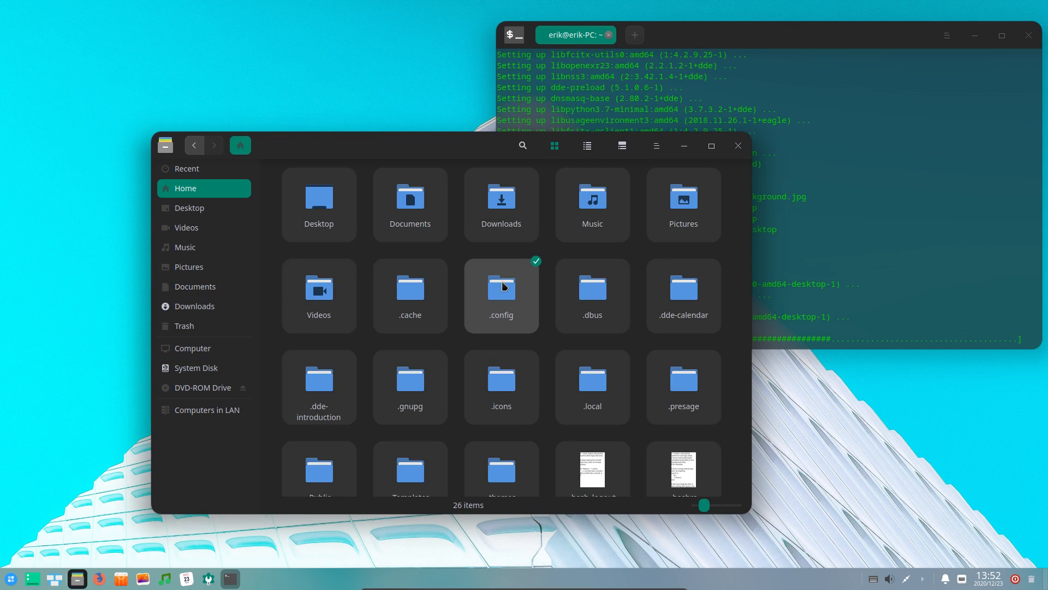
double_click(504, 286)
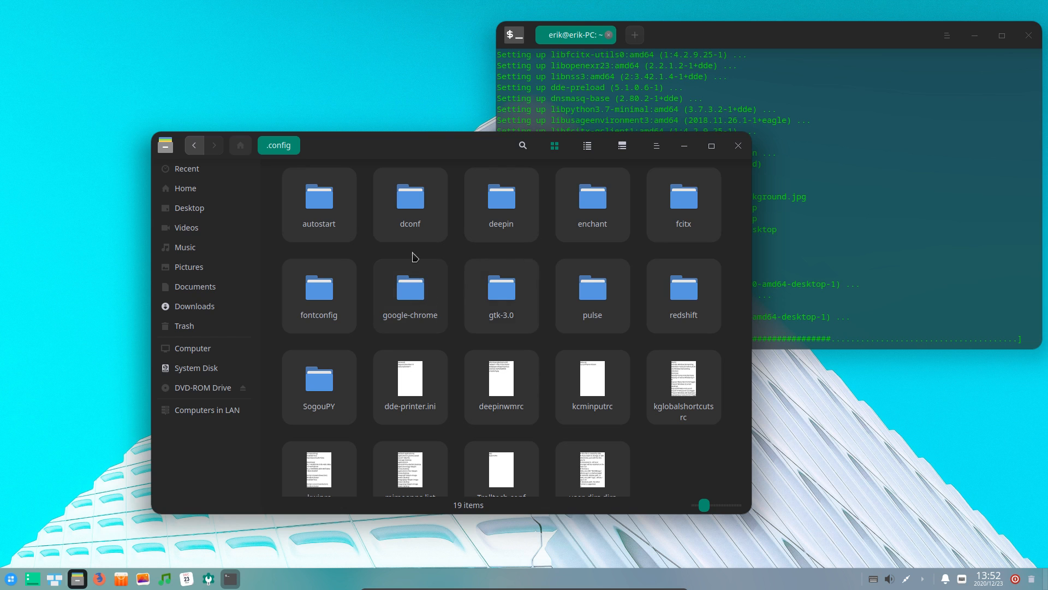
double_click(502, 202)
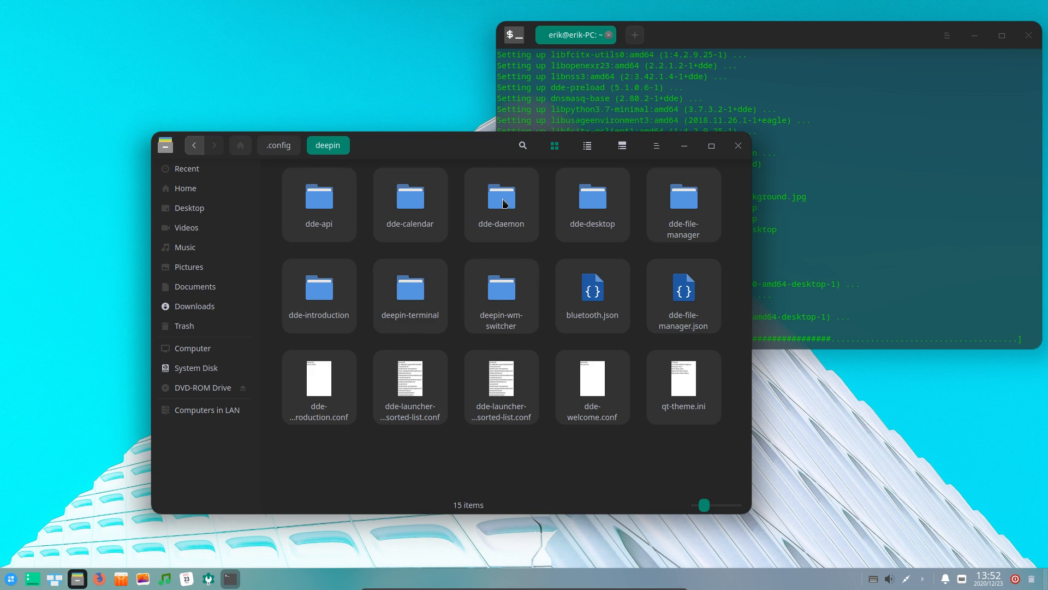
double_click(412, 299)
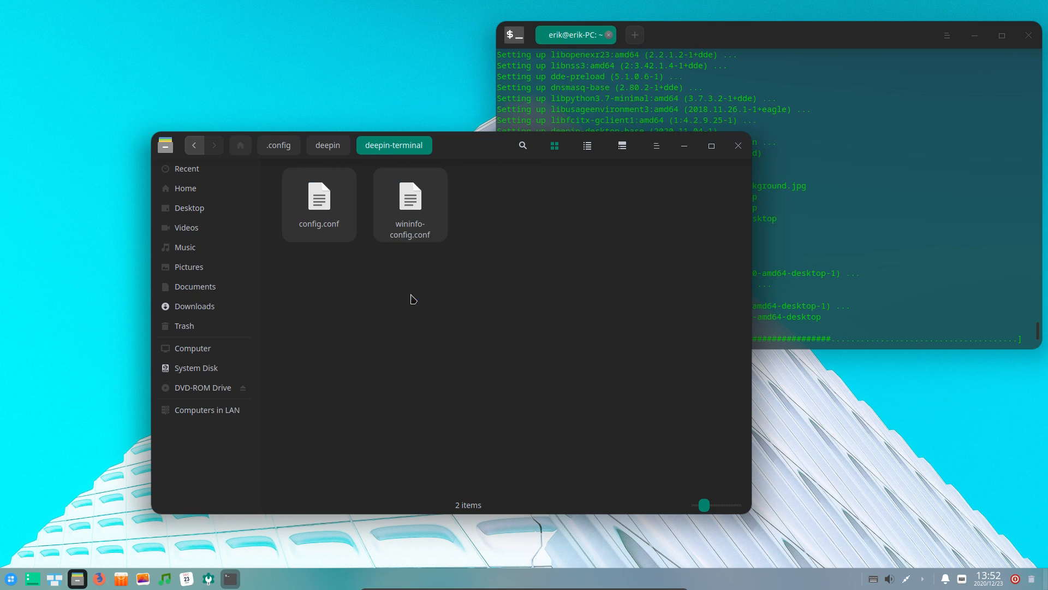
Open config.conf in Text Editor, select its Dark theme value, and close it
left_click(321, 199)
right_click(321, 200)
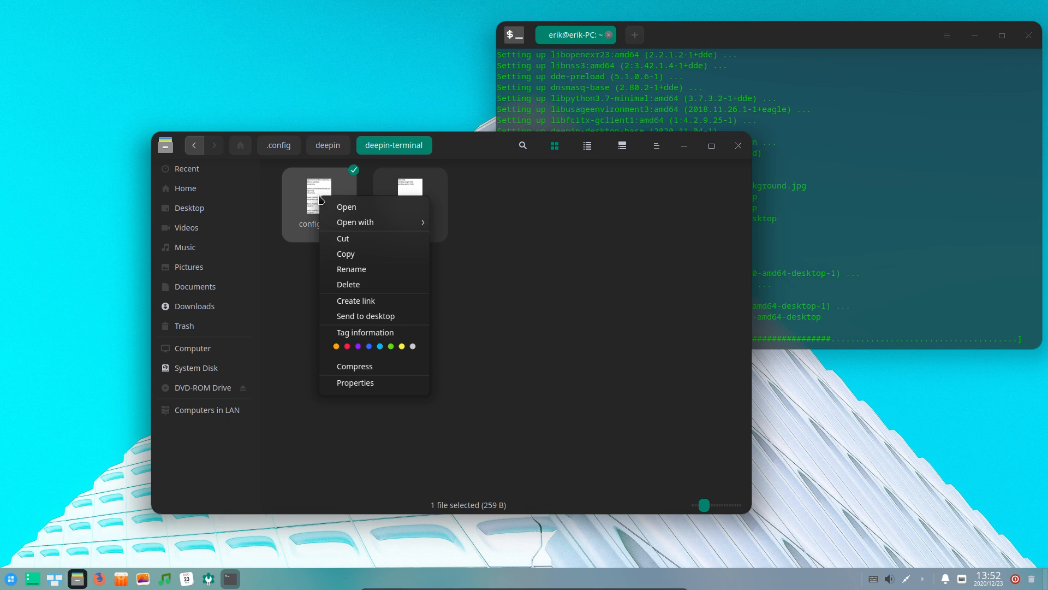
mouse_move(363, 223)
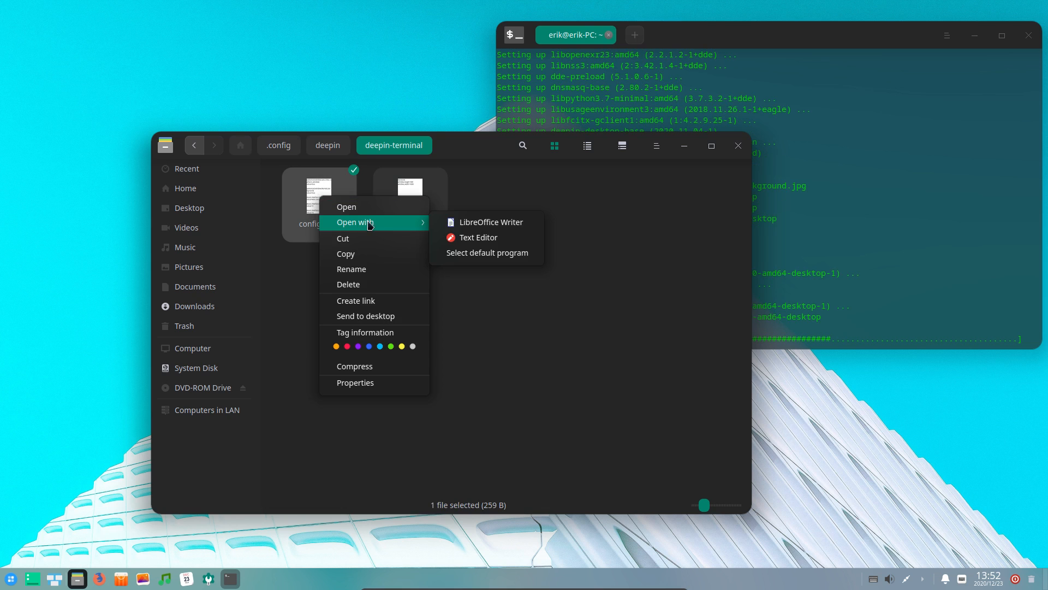
left_click(481, 239)
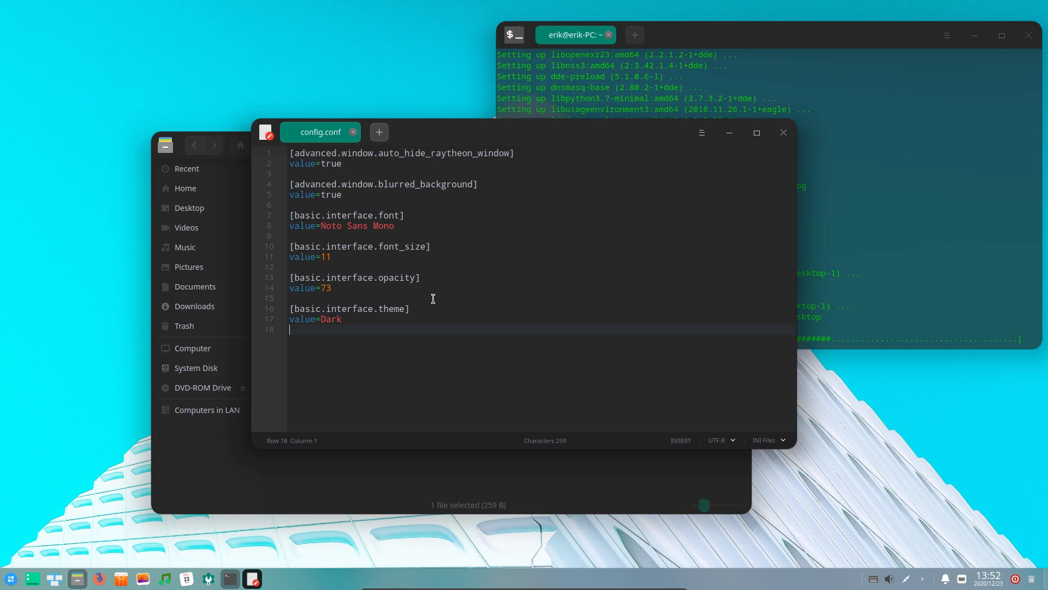
double_click(335, 319)
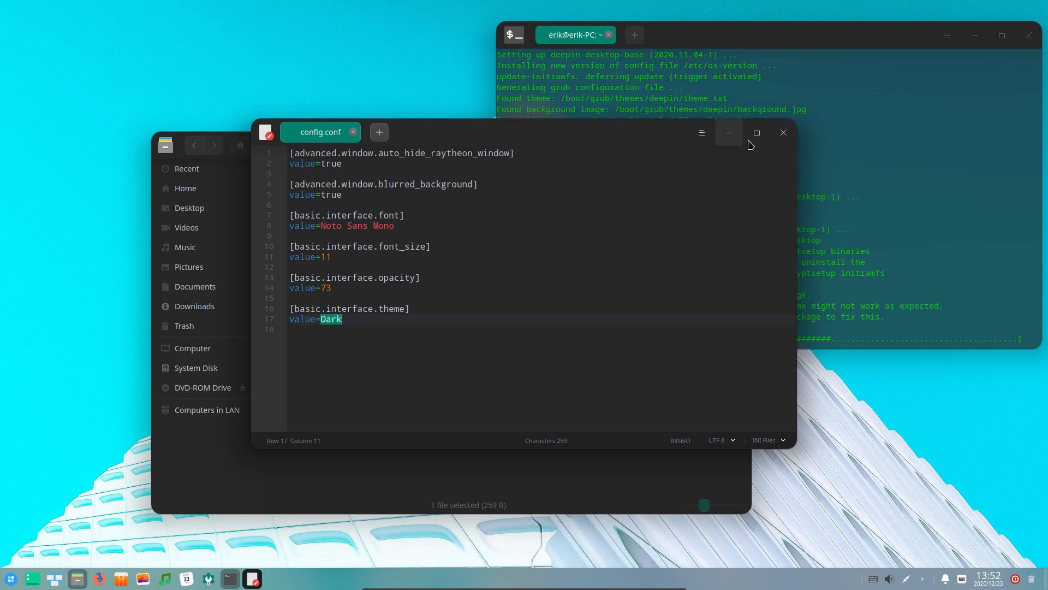
left_click(785, 132)
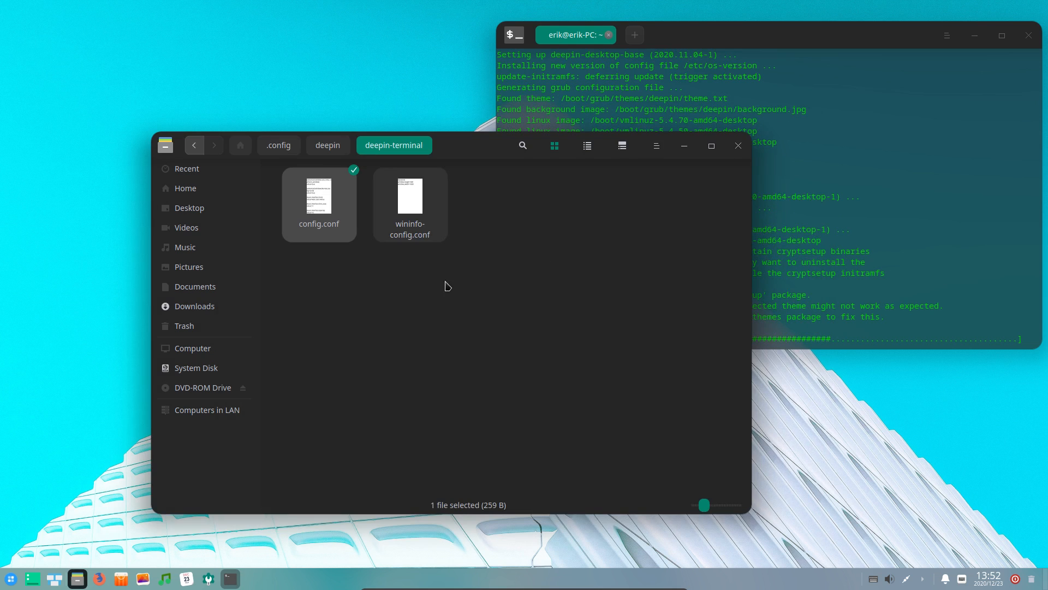
Open wininfo-config.conf in Text Editor, close it, then close the File Manager
right_click(416, 220)
mouse_move(474, 243)
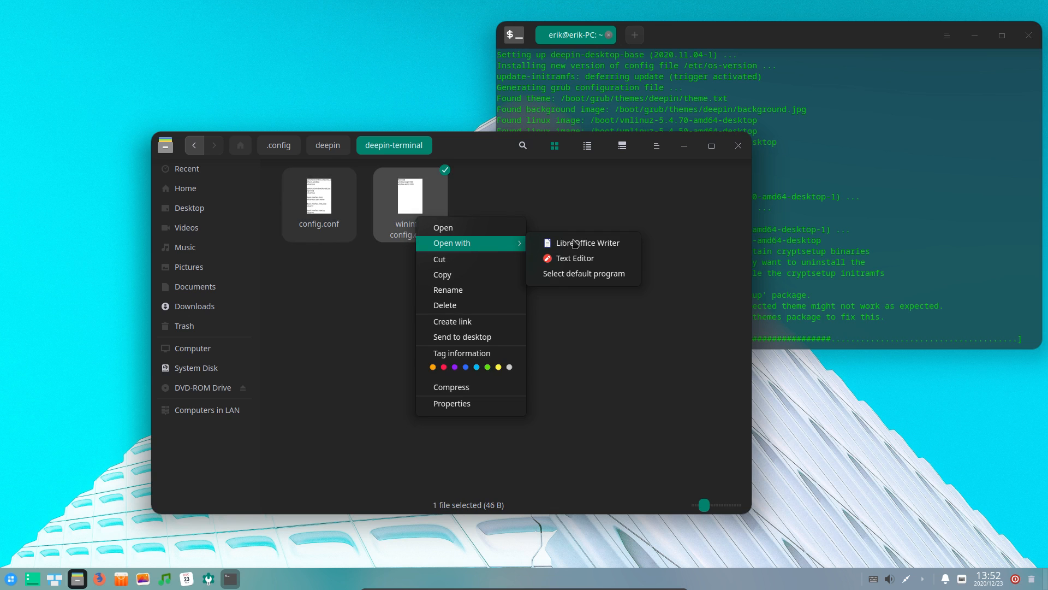
left_click(576, 257)
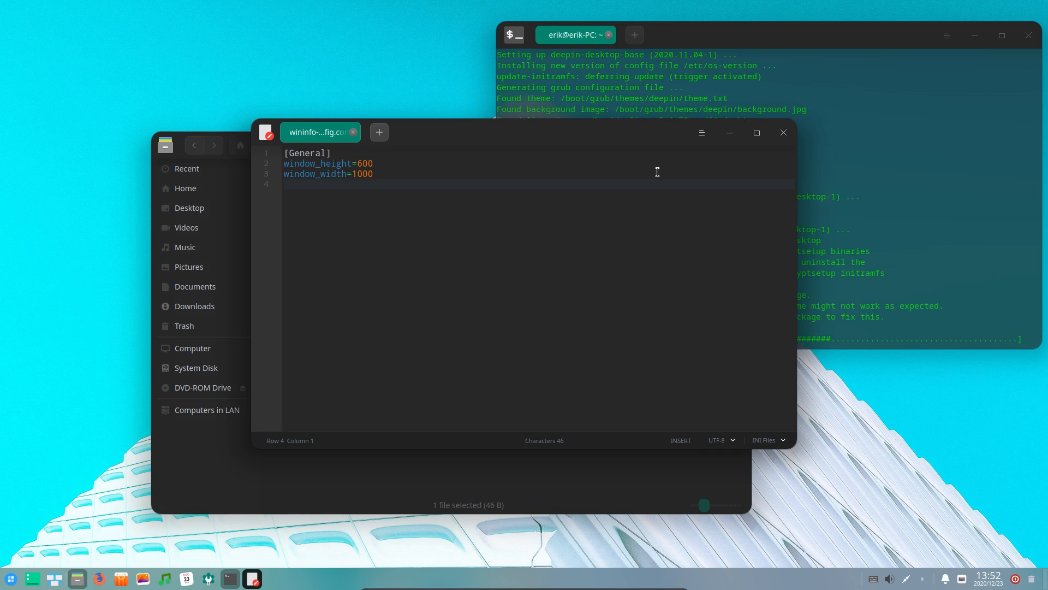
left_click(783, 133)
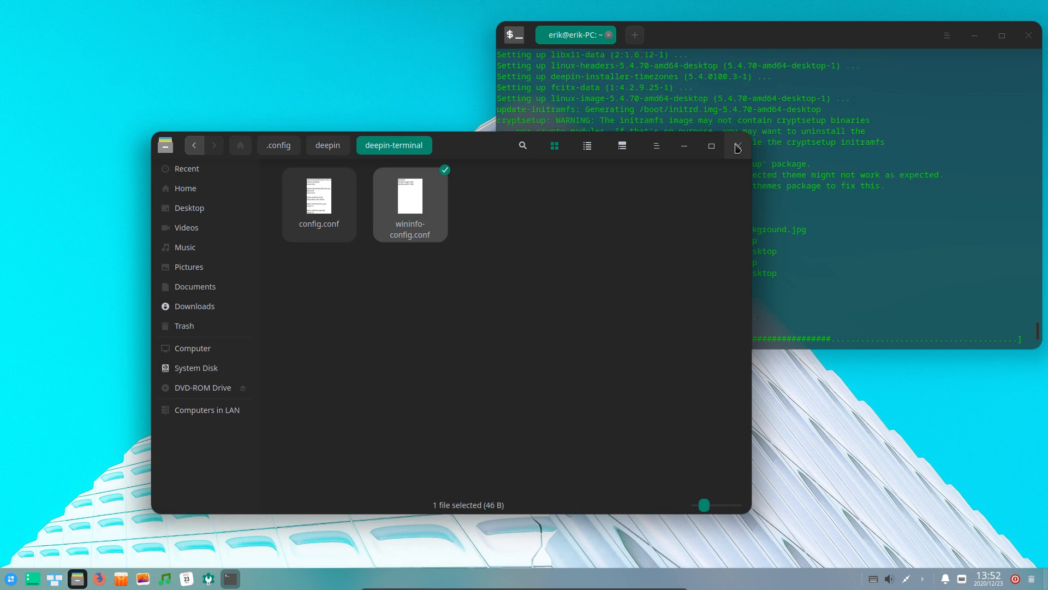
left_click(738, 146)
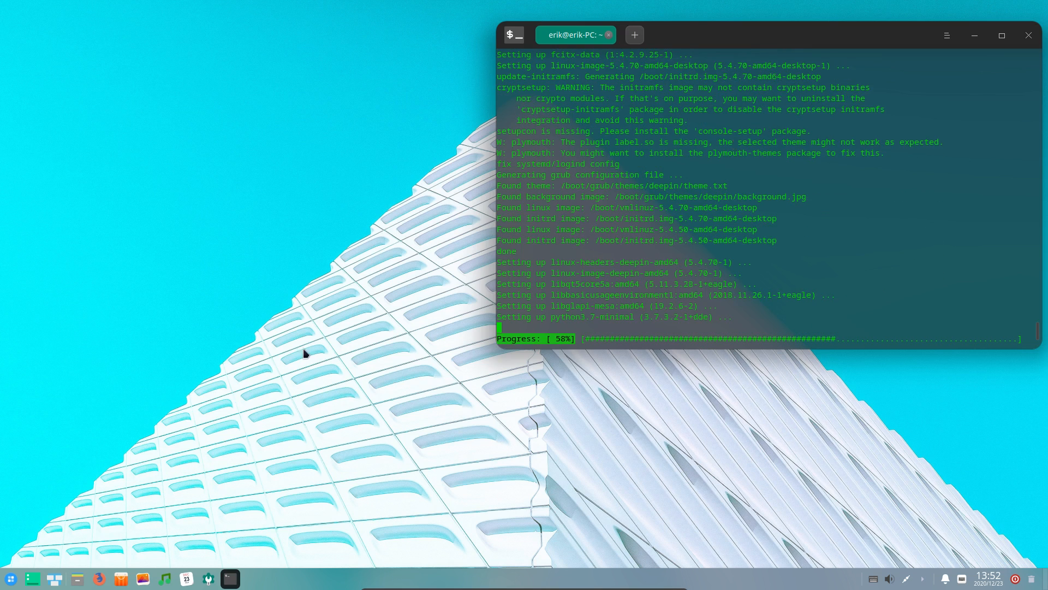
Launch Device Manager from the Launcher, authenticate with the password, move it left, then exit it
left_click(10, 579)
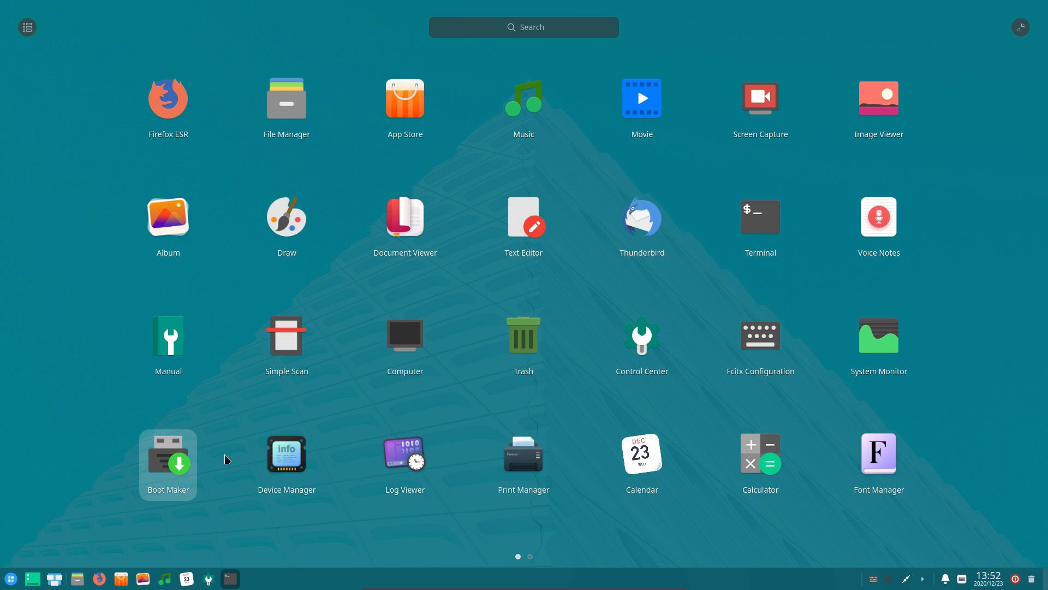
left_click(285, 456)
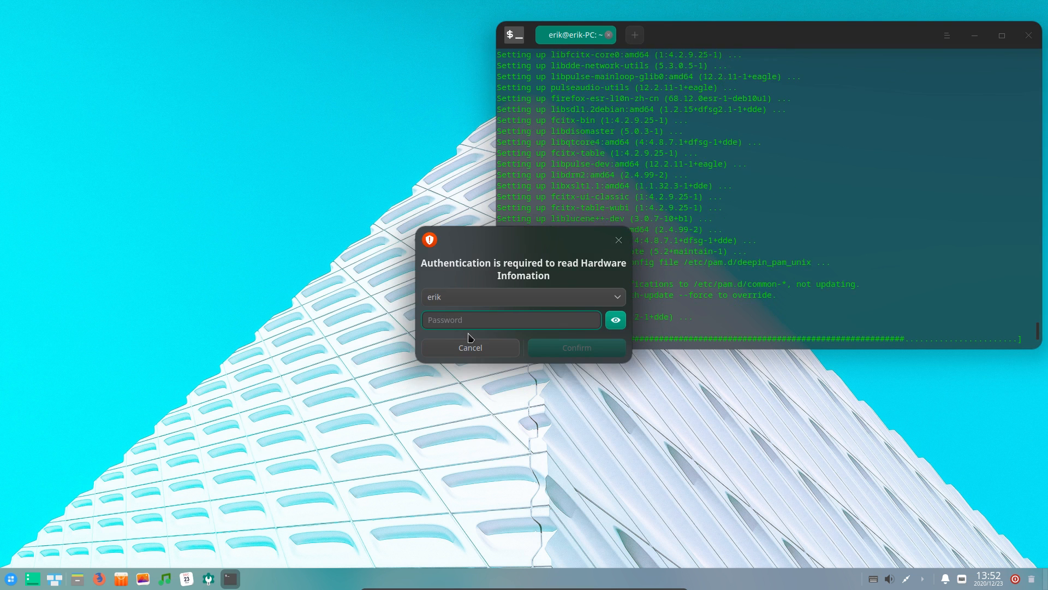
type("••••••")
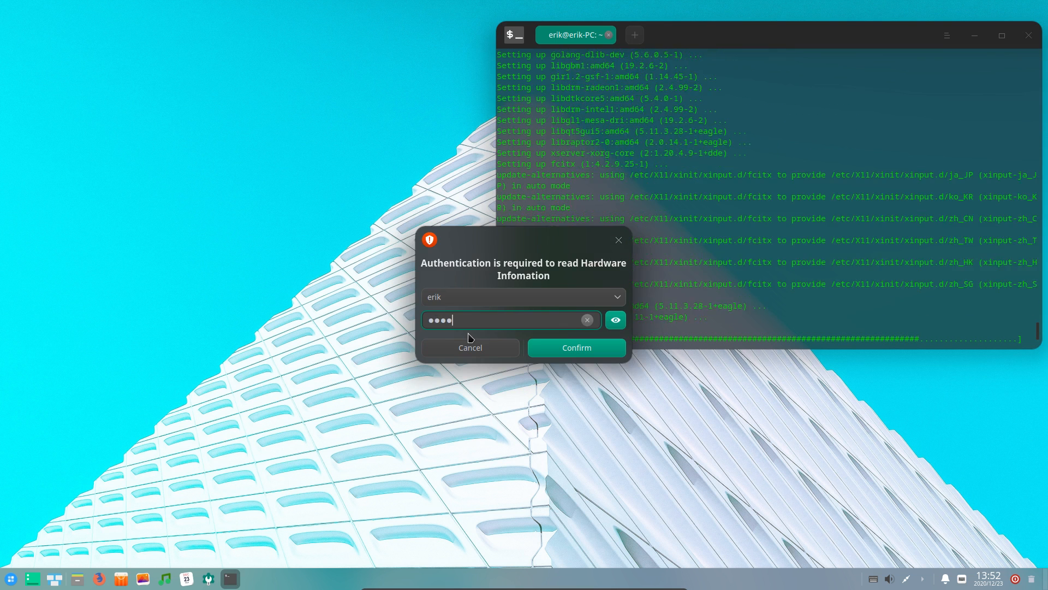
type("••••••••")
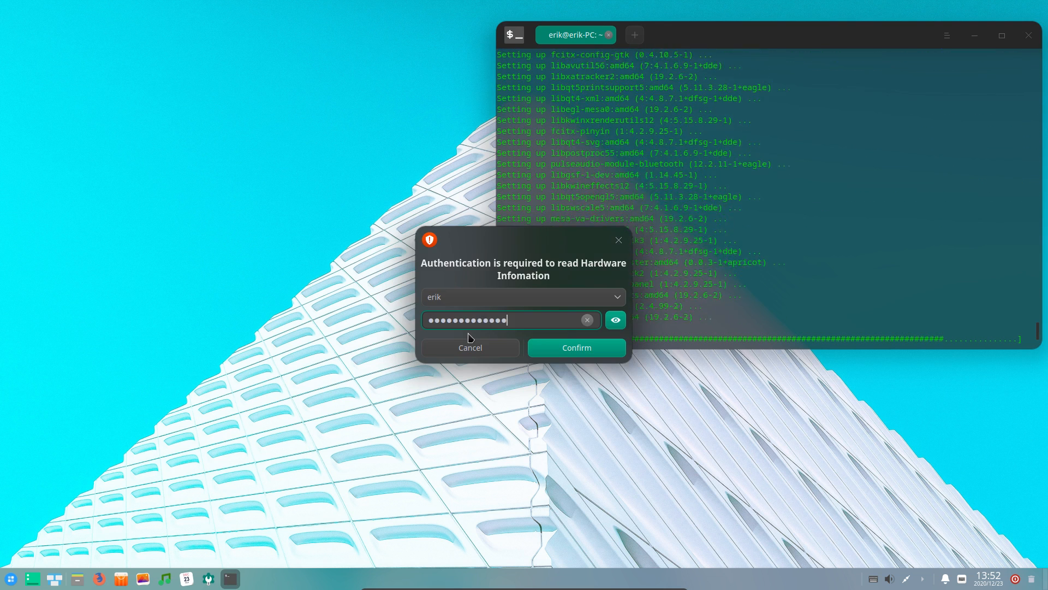
key("Return")
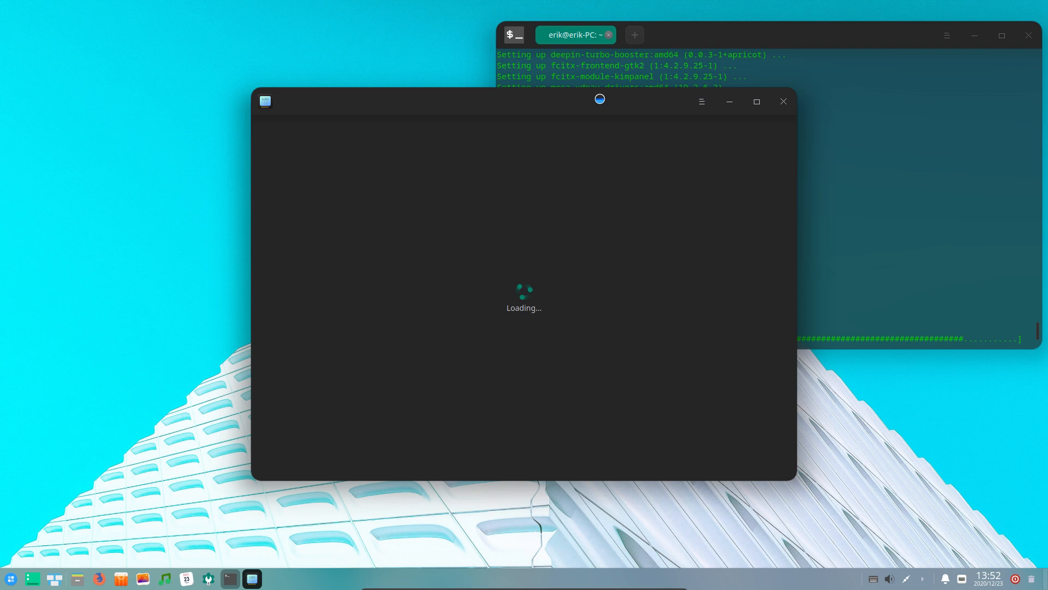
left_click_drag(355, 113, 130, 125)
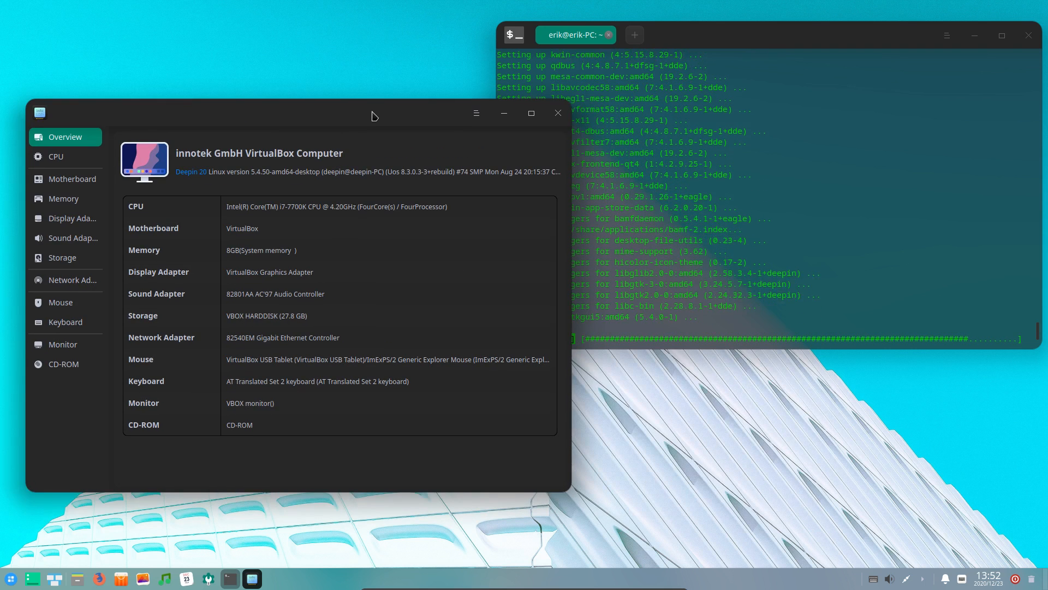
left_click(474, 115)
left_click(487, 184)
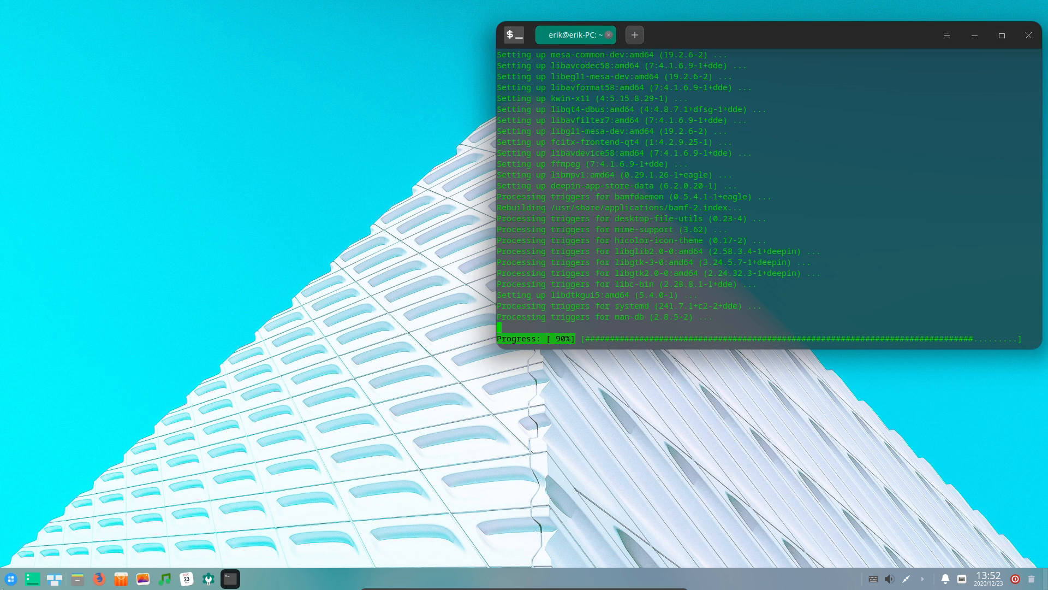
Relaunch Device Manager and authenticate again, correcting a mistyped password
left_click(11, 579)
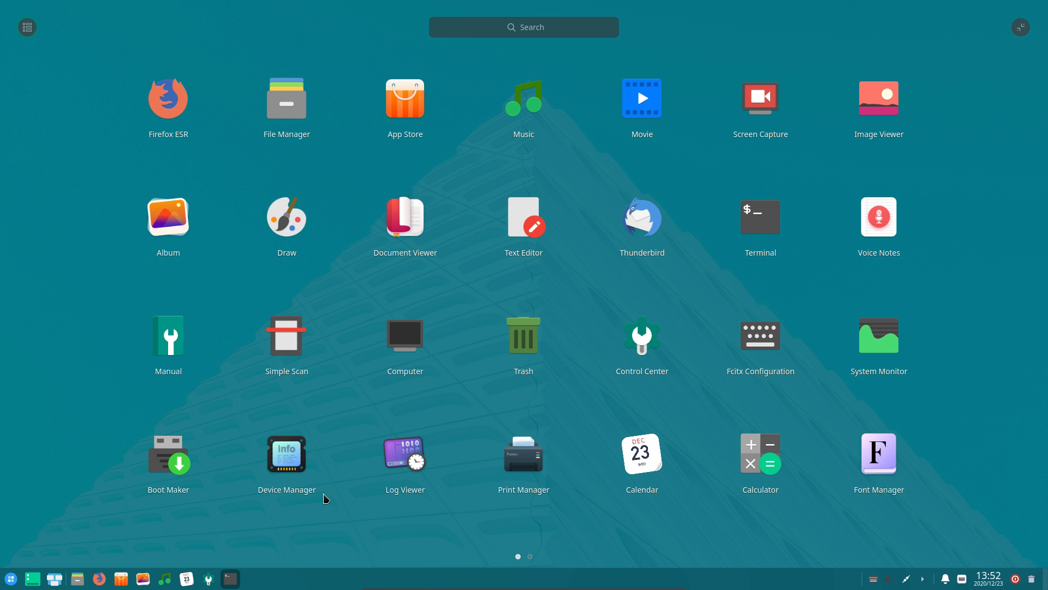
left_click(284, 450)
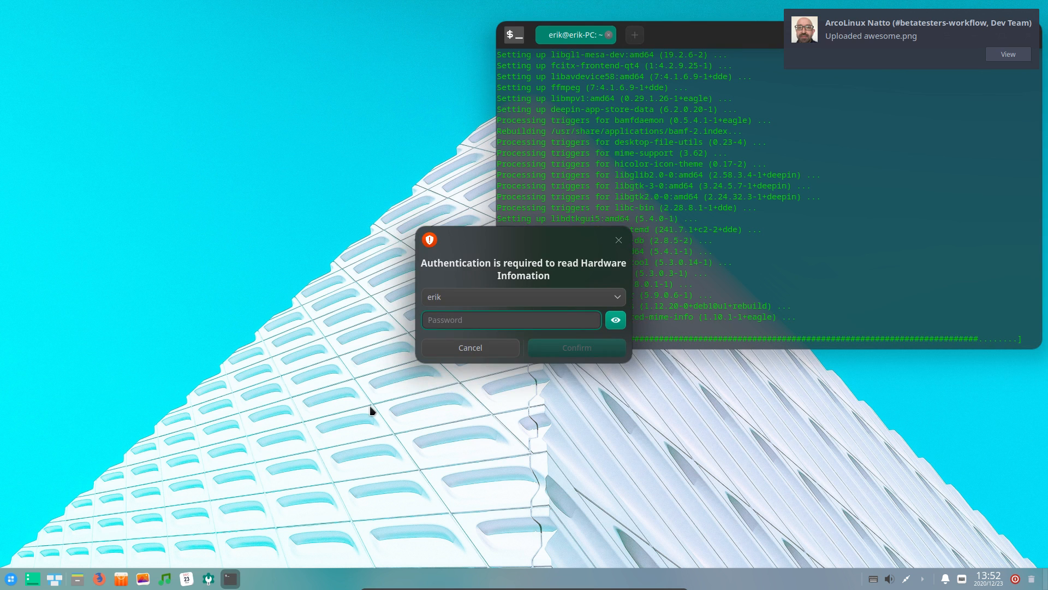
type("••")
key("BackSpace")
key("BackSpace")
key("BackSpace")
type("•••••")
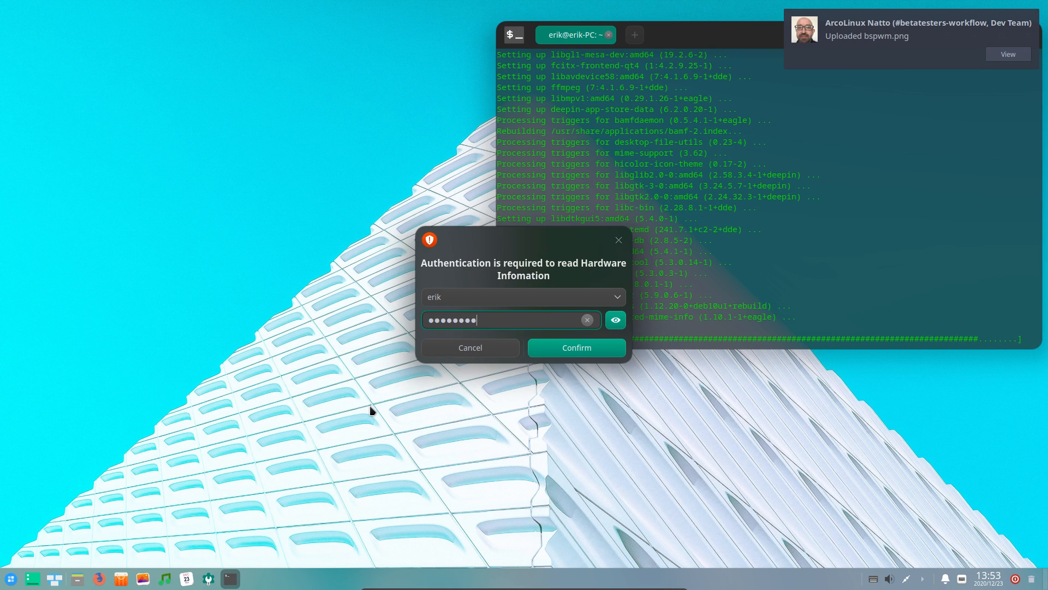
type("••••••••")
key("Return")
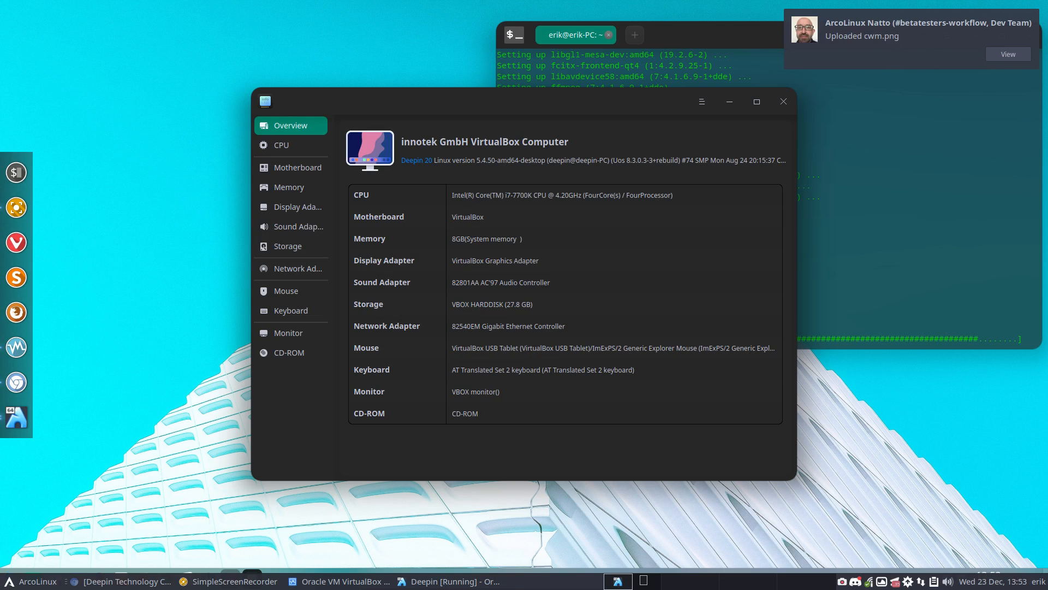
Quit Telegram and Discord from the host tray and refocus the Deepin VM
right_click(899, 581)
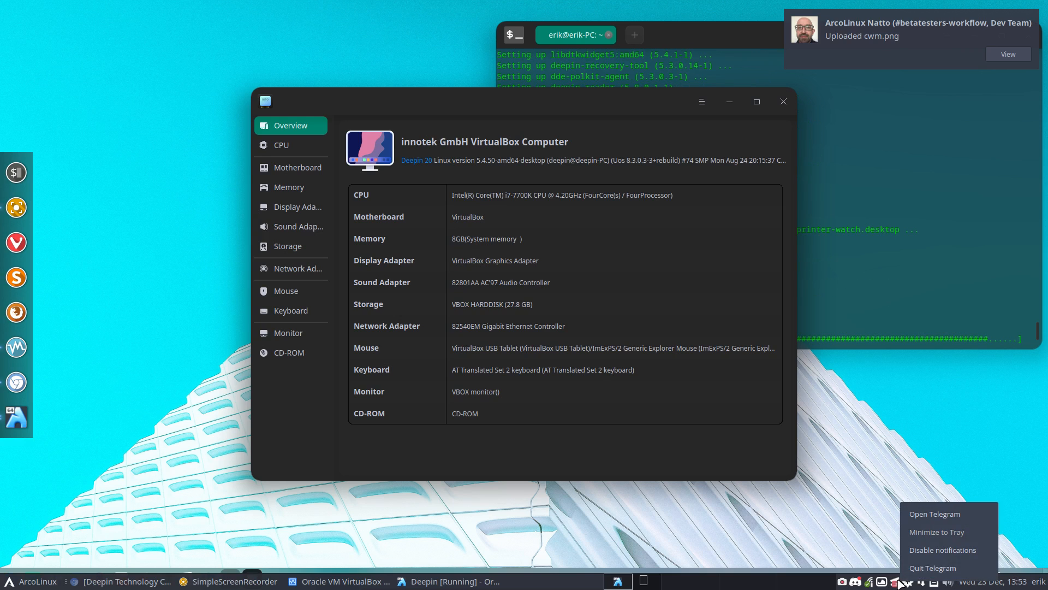
left_click(910, 570)
right_click(872, 580)
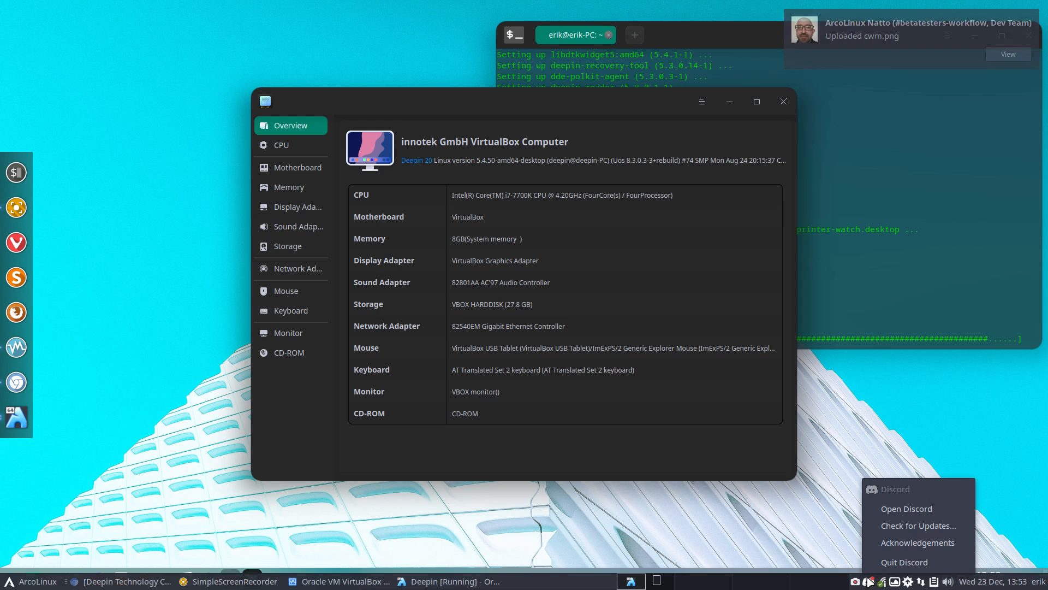
left_click(904, 568)
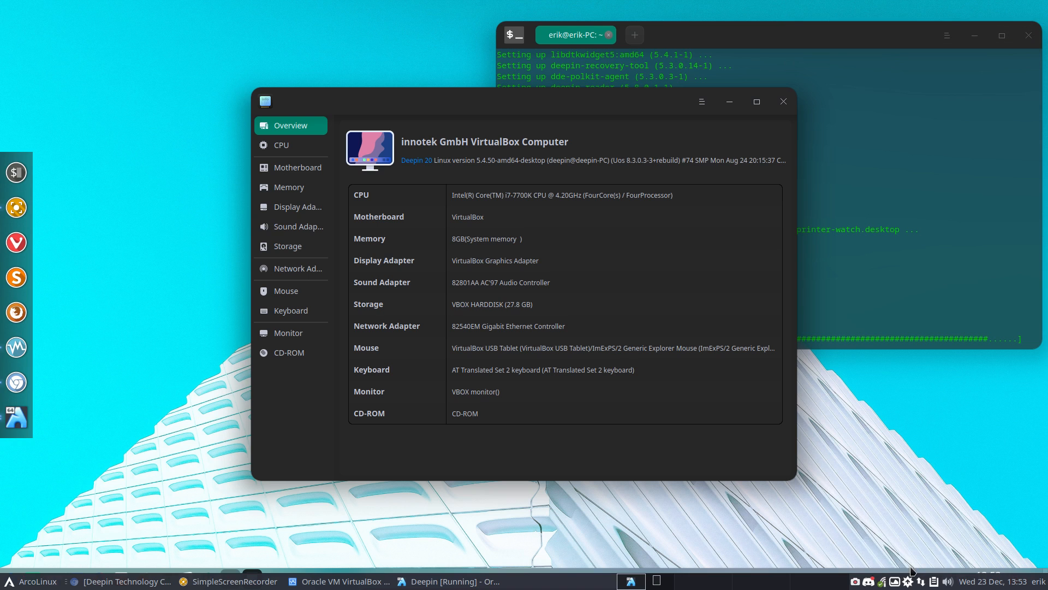
left_click(675, 371)
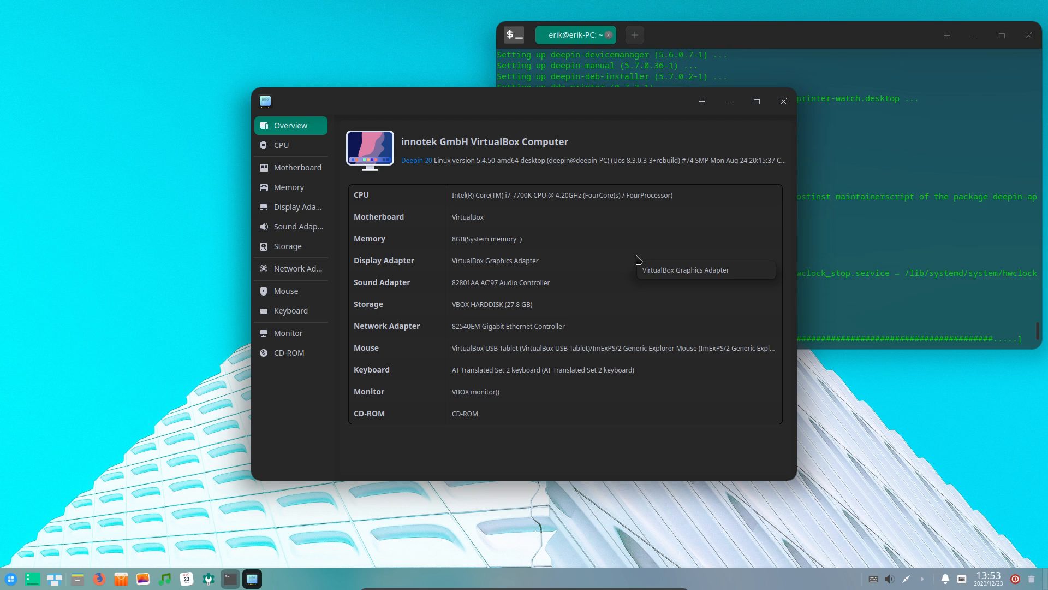
Check Device Manager's version info, then view CPU, Motherboard, Memory, Display and Sound Adapter details
left_click(703, 104)
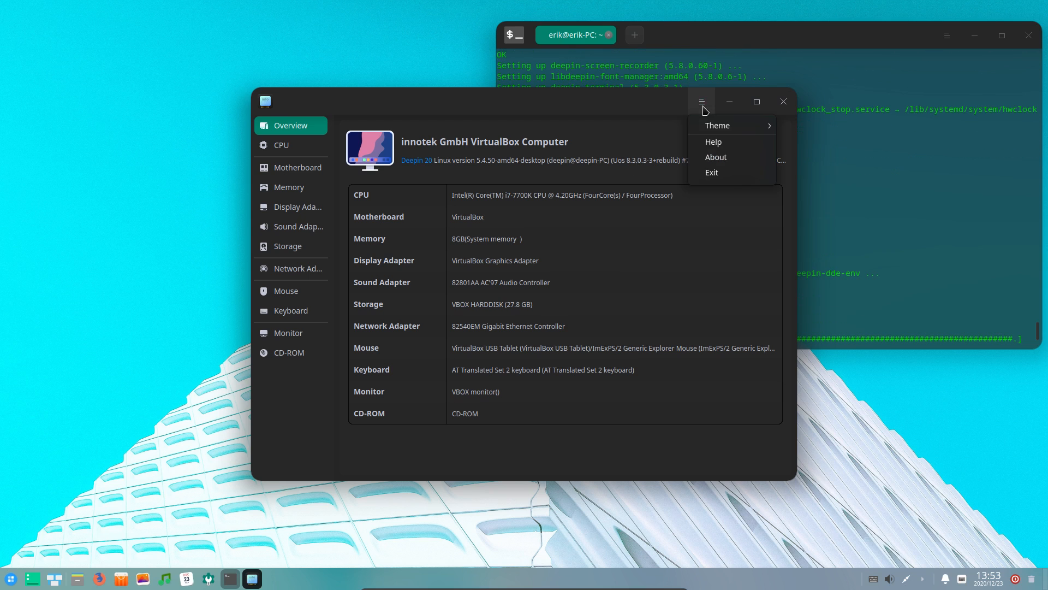
left_click(727, 164)
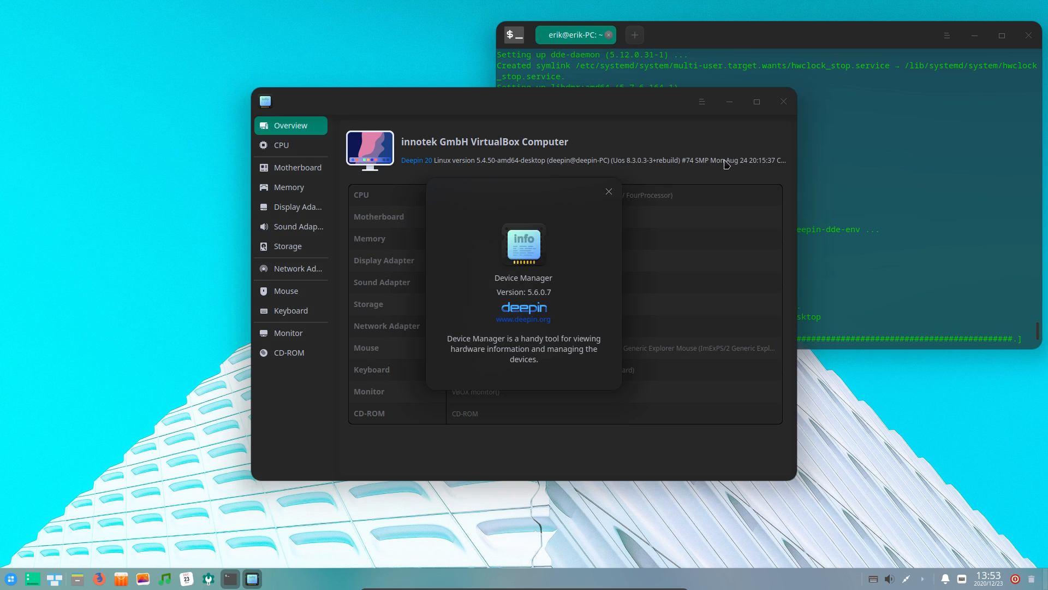
left_click(608, 193)
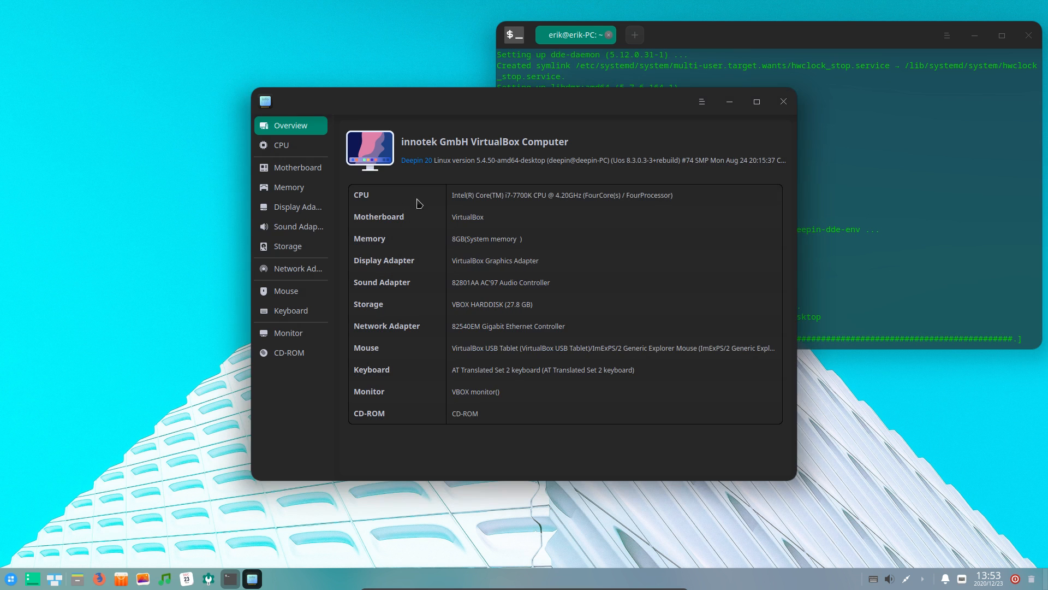
left_click(284, 149)
left_click(292, 168)
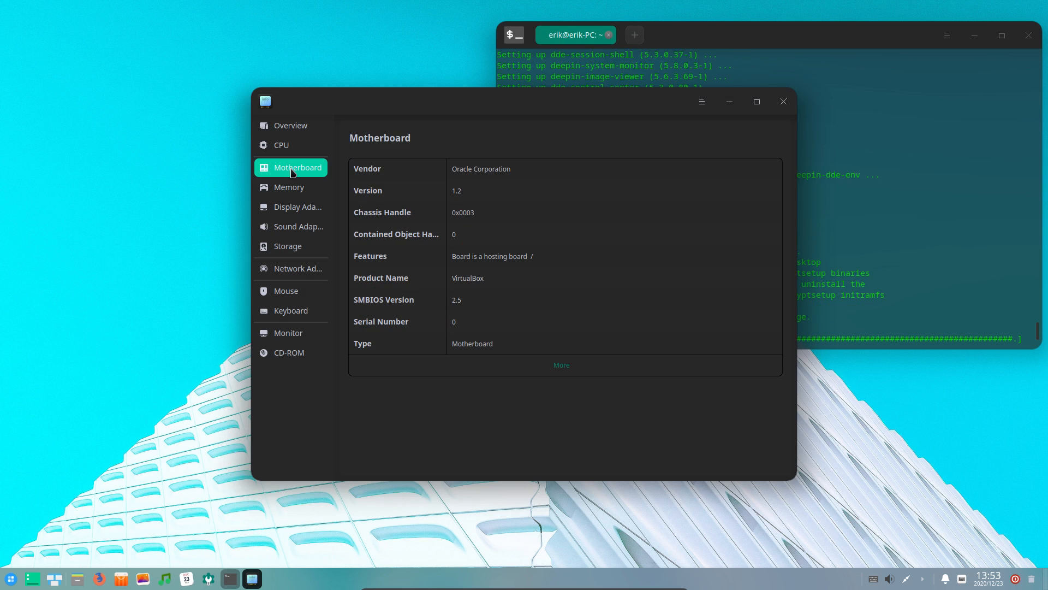
left_click(297, 191)
left_click(298, 207)
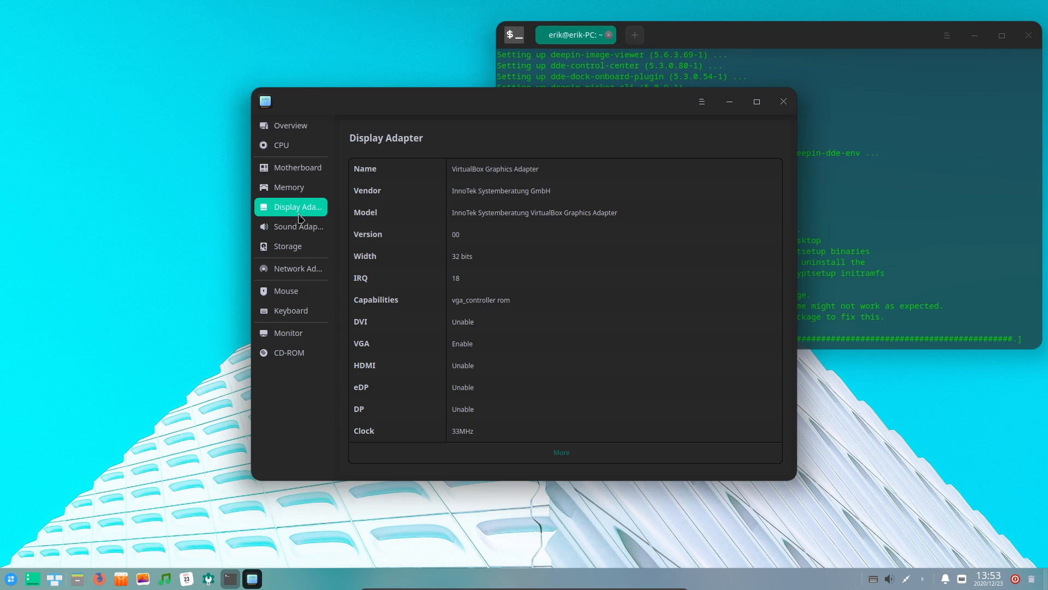
left_click(299, 226)
View Storage, Network Adapter, Mouse, Keyboard and Monitor details, then close Device Manager
left_click(299, 248)
left_click(301, 266)
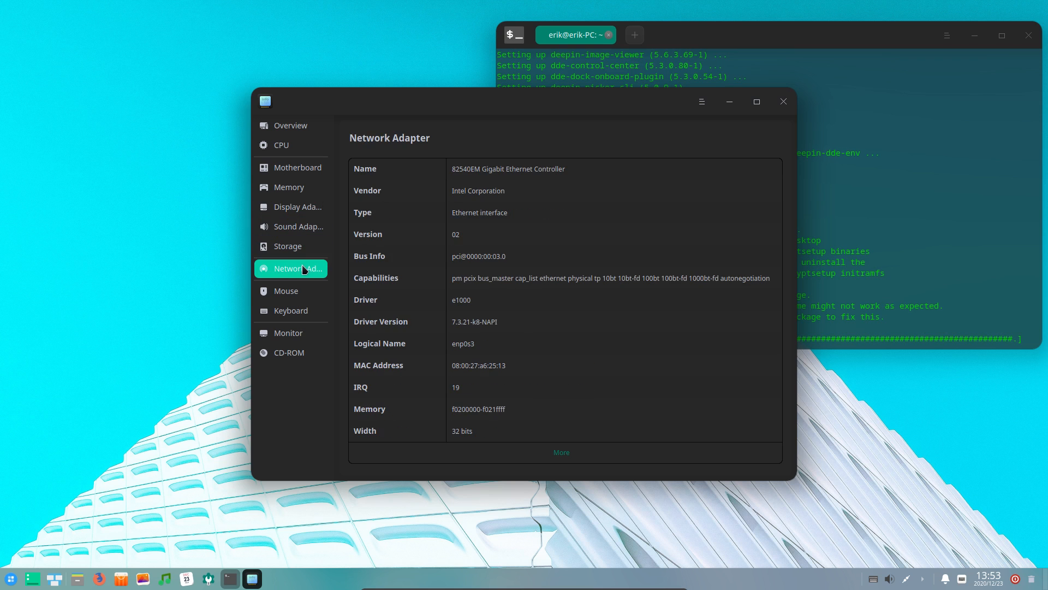
left_click(301, 290)
left_click(301, 312)
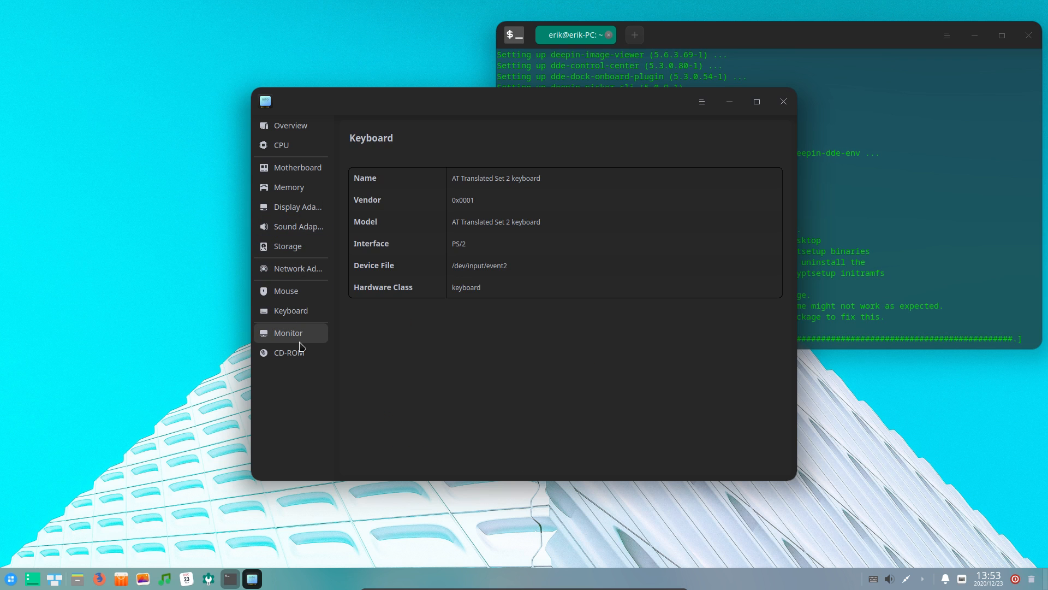
left_click(301, 334)
left_click(784, 102)
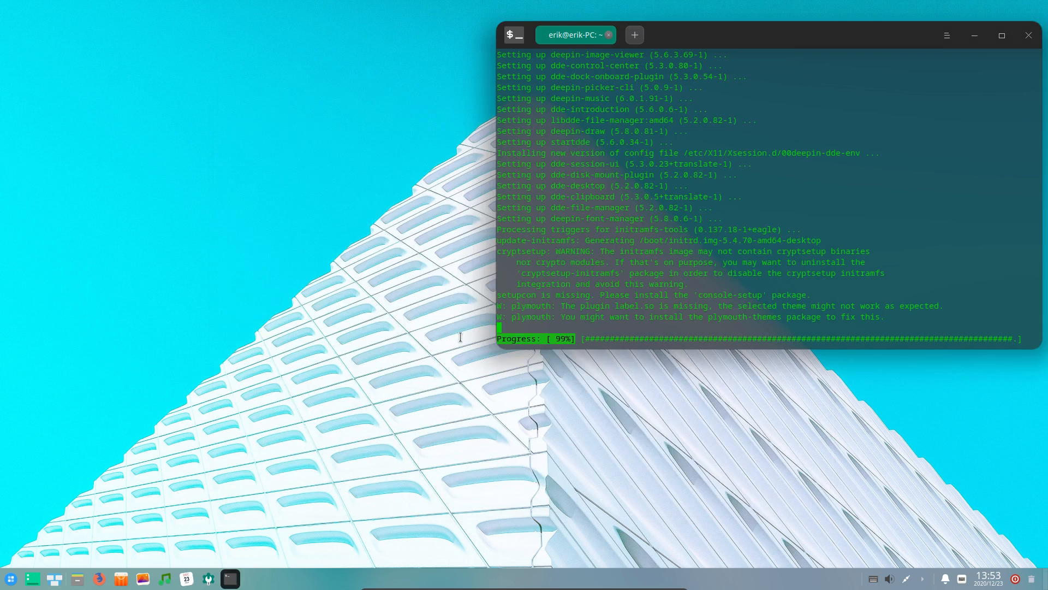
left_click(5, 577)
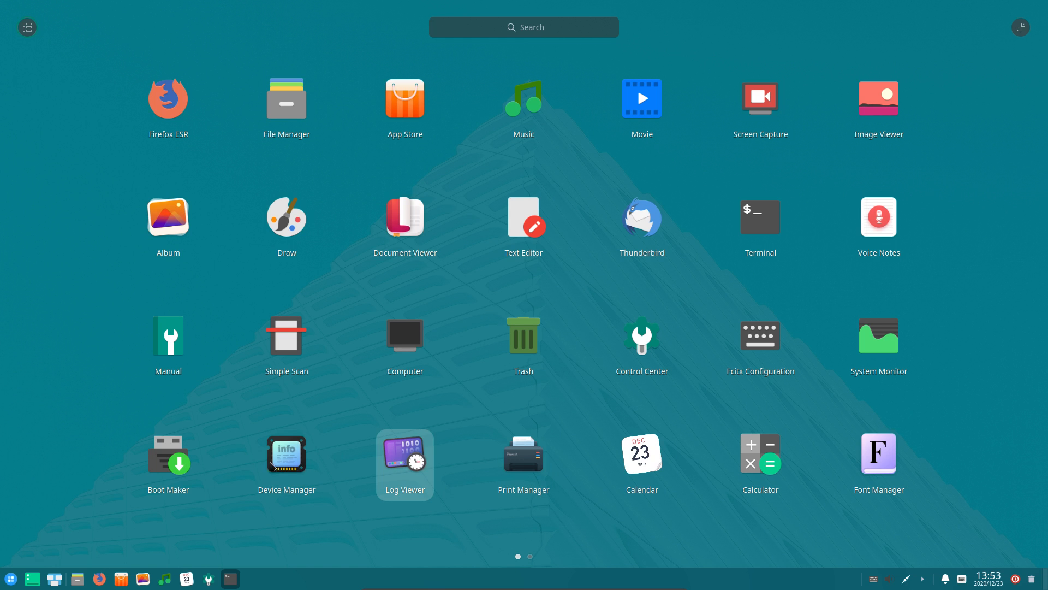
Launch Package Installer from launcher page 2, move it left, and focus the terminal
scroll(923, 442, "down", 1)
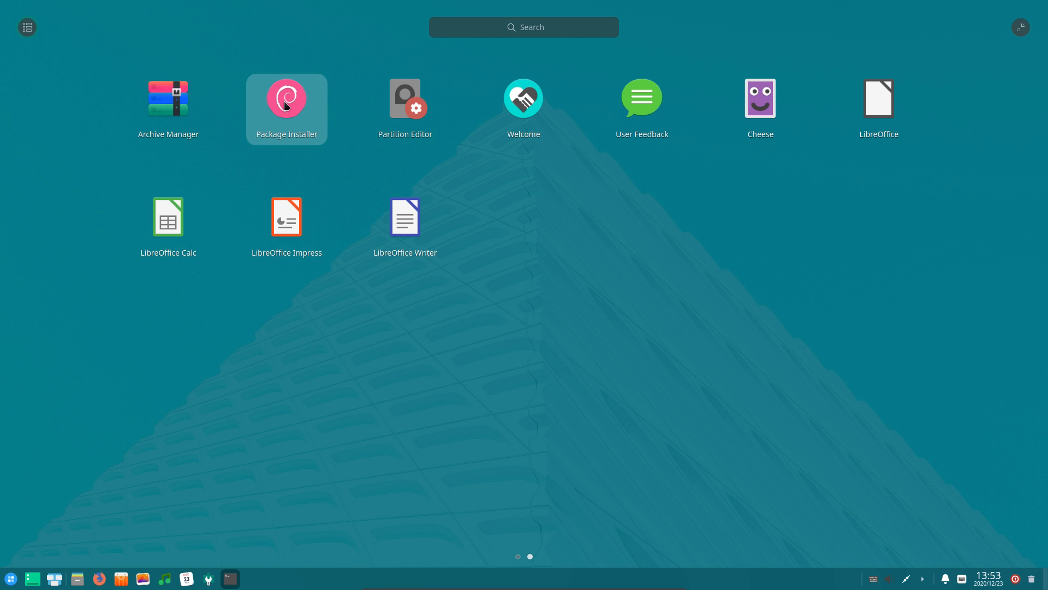
left_click(285, 104)
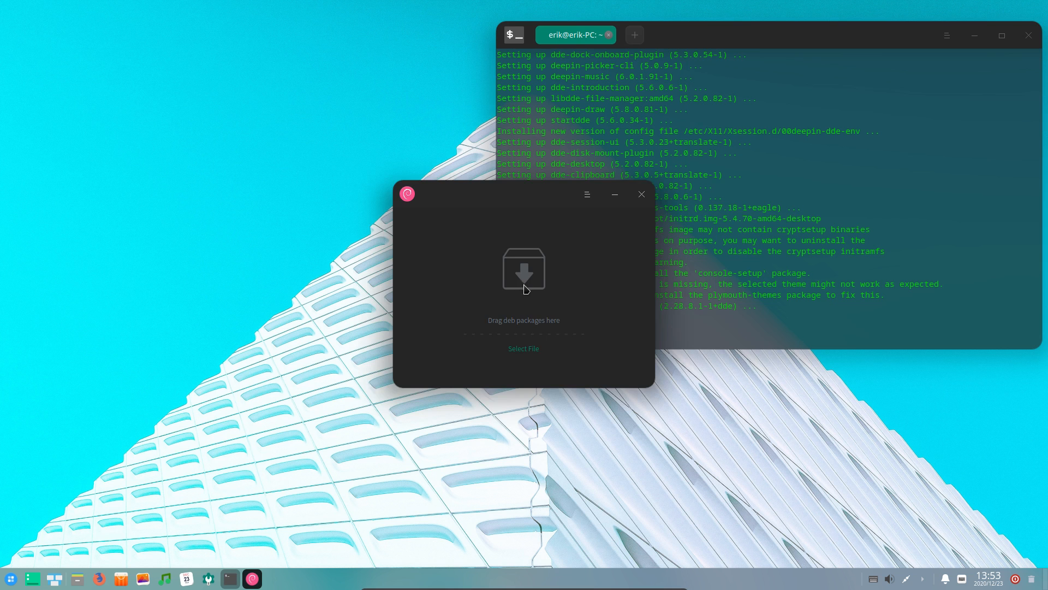
left_click_drag(528, 196, 344, 196)
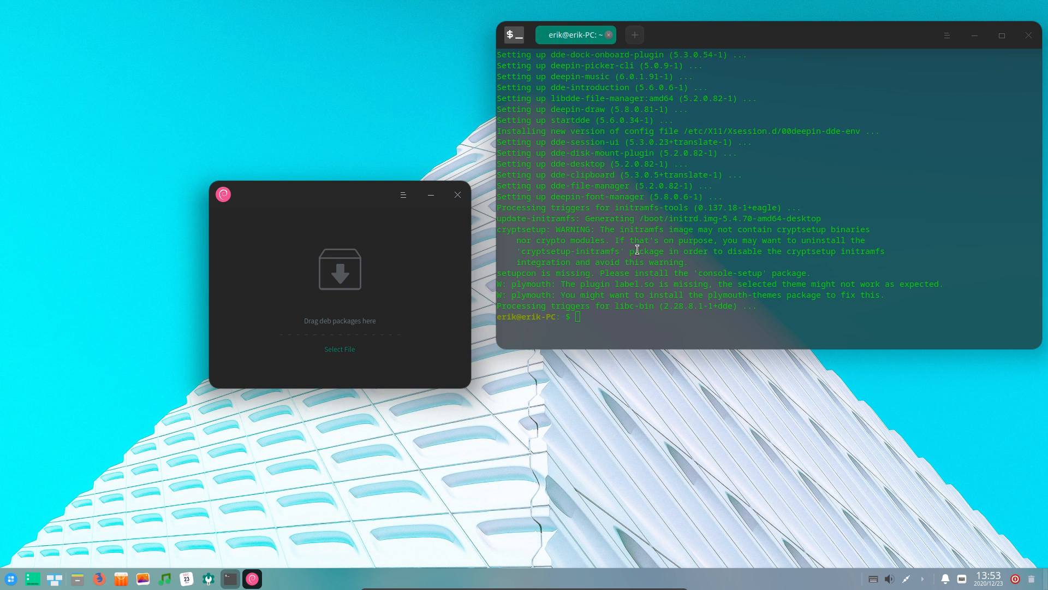
left_click(660, 332)
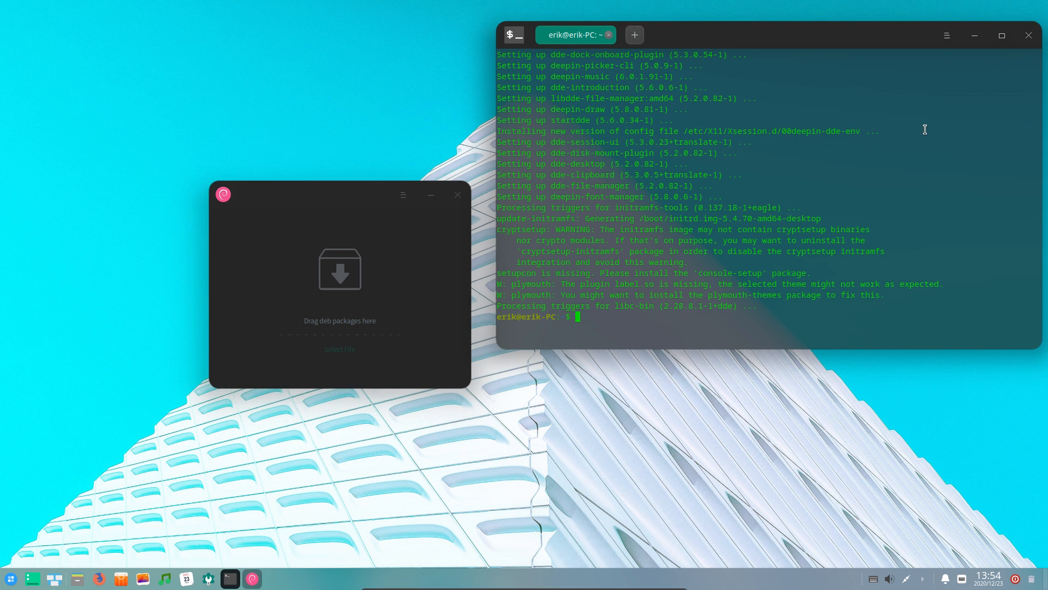
Restart the guest with sudo reboot after a mistyped first attempt
type("sudo r")
key("Return")
type("sudo reboot")
key("Return")
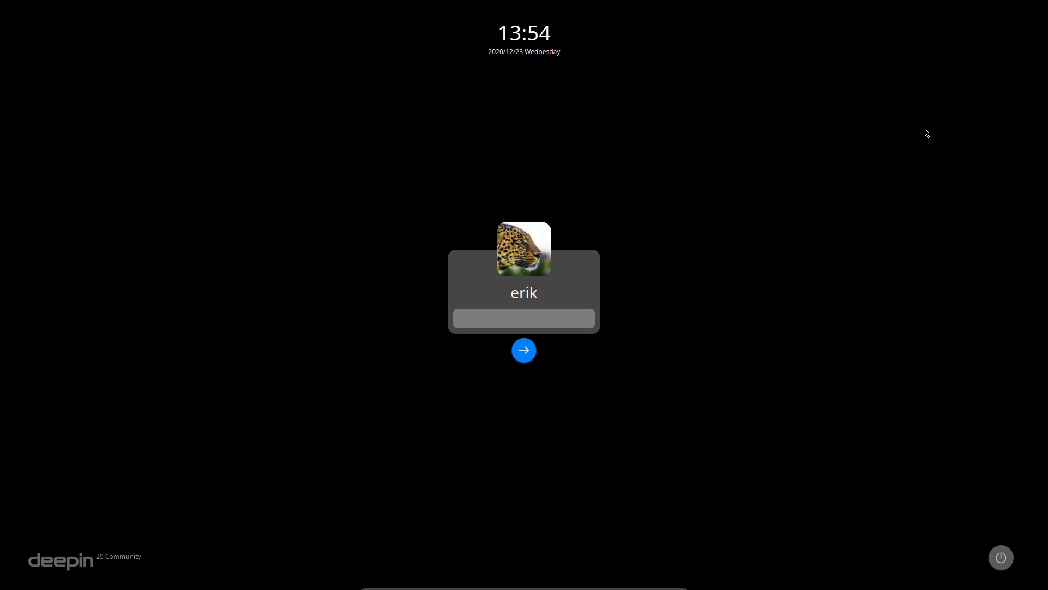
Log back in at the Deepin login screen with the account password
type("****")
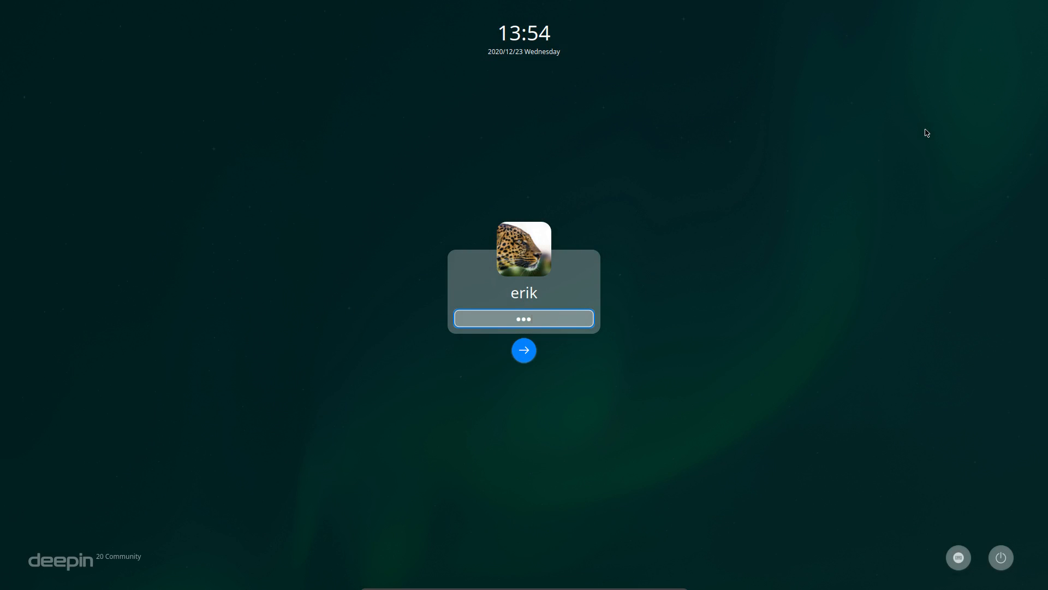
key("BackSpace")
key("BackSpace")
key("BackSpace")
key("BackSpace")
type("************")
key("Return")
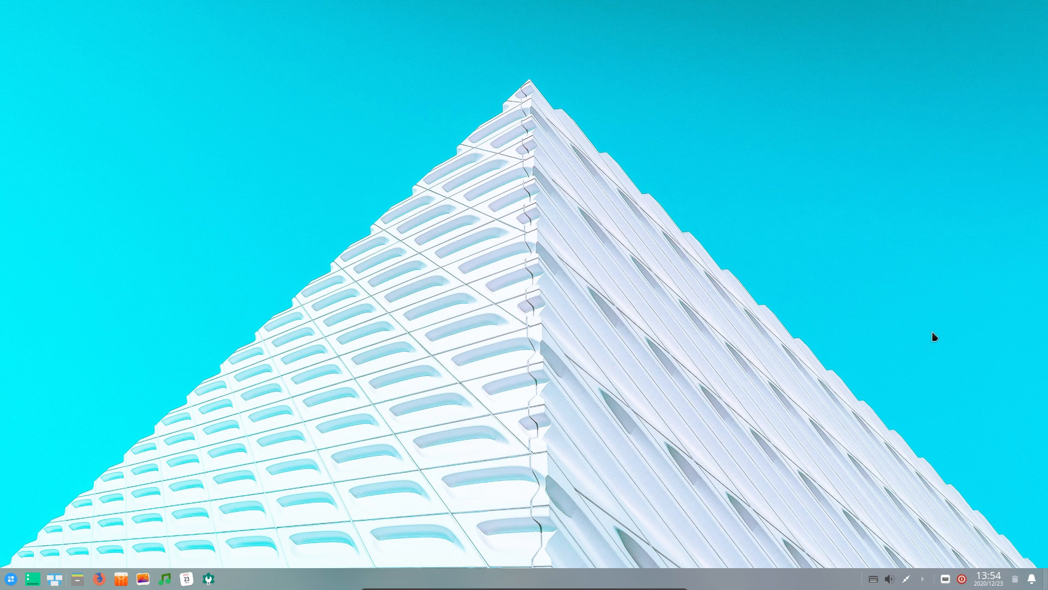
Bring up and dismiss the new power screen via Ctrl+Alt+Delete and the tray power icon
key("ctrl+alt+Delete")
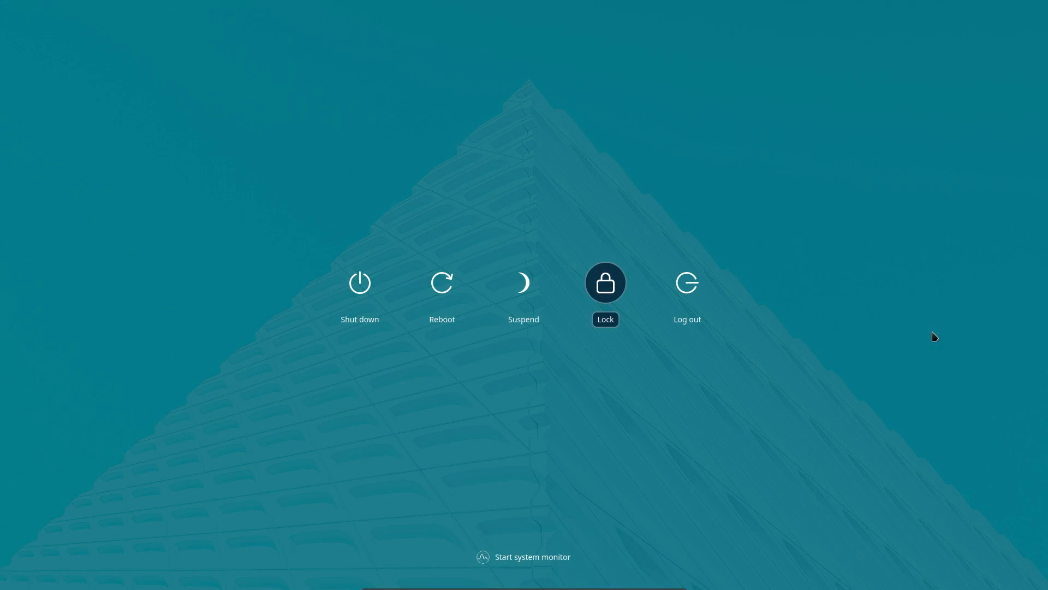
key("Escape")
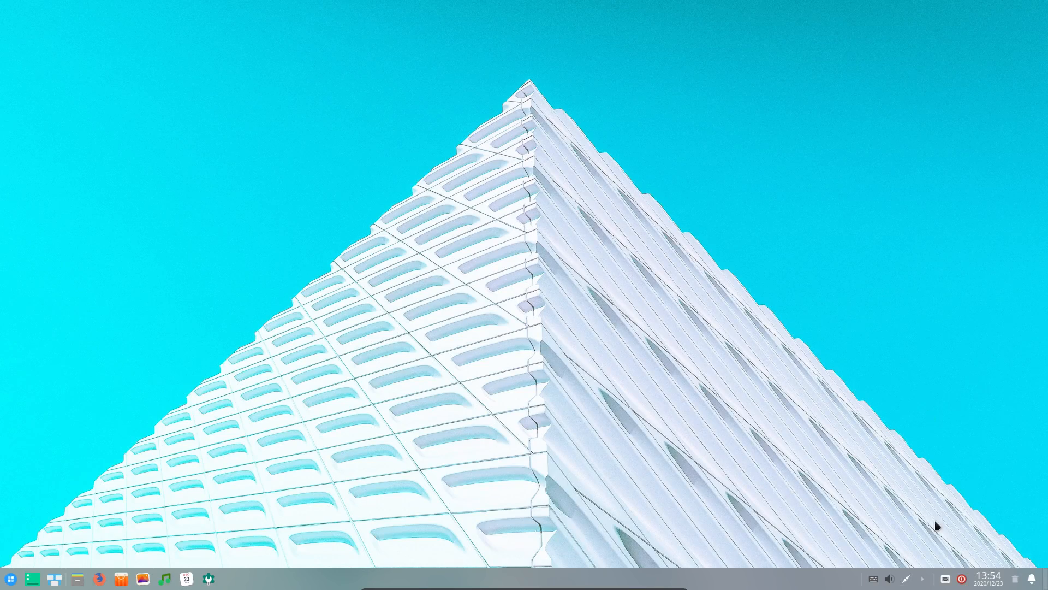
left_click(962, 579)
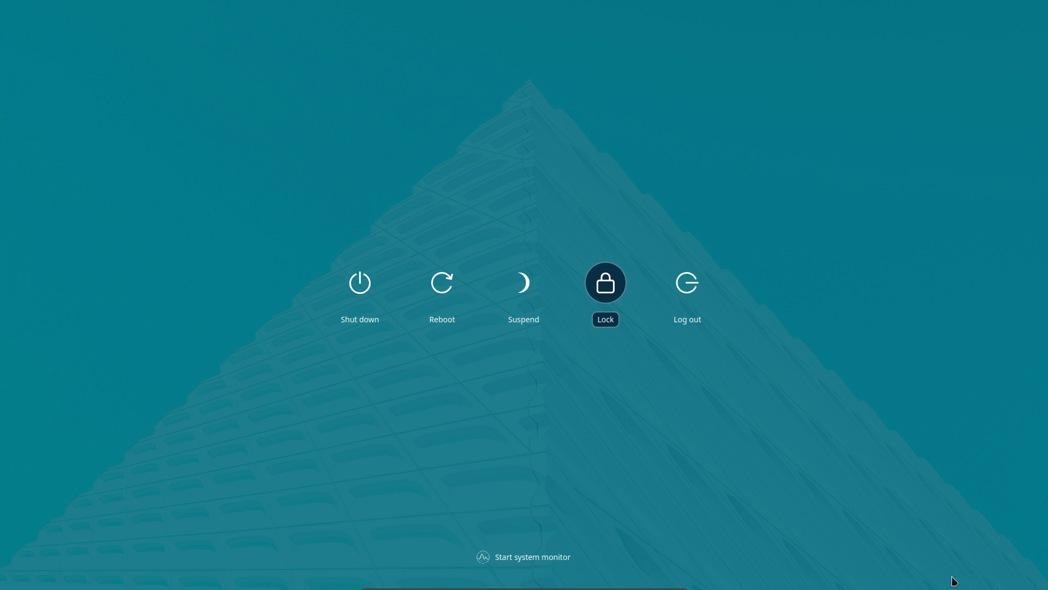
left_click(950, 532)
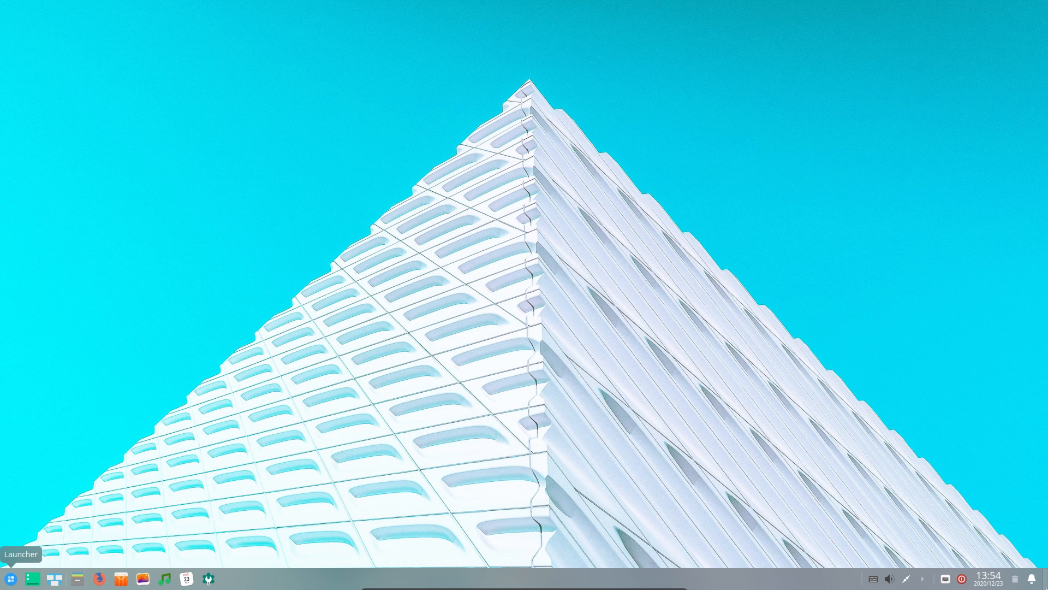
Open and close Calendar from the dock, then open, close and reopen the launcher
left_click(991, 580)
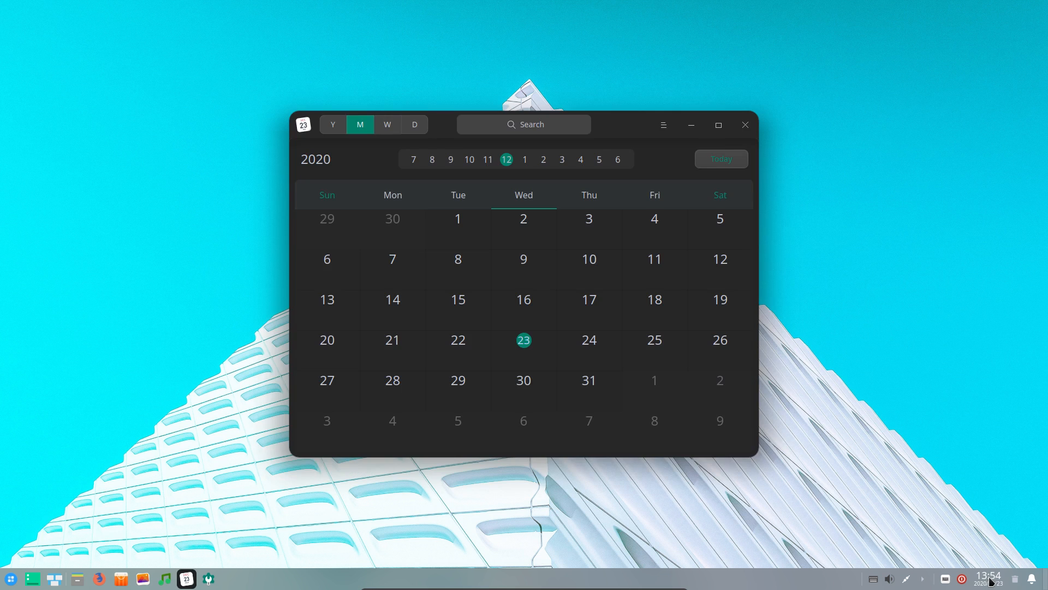
left_click(745, 128)
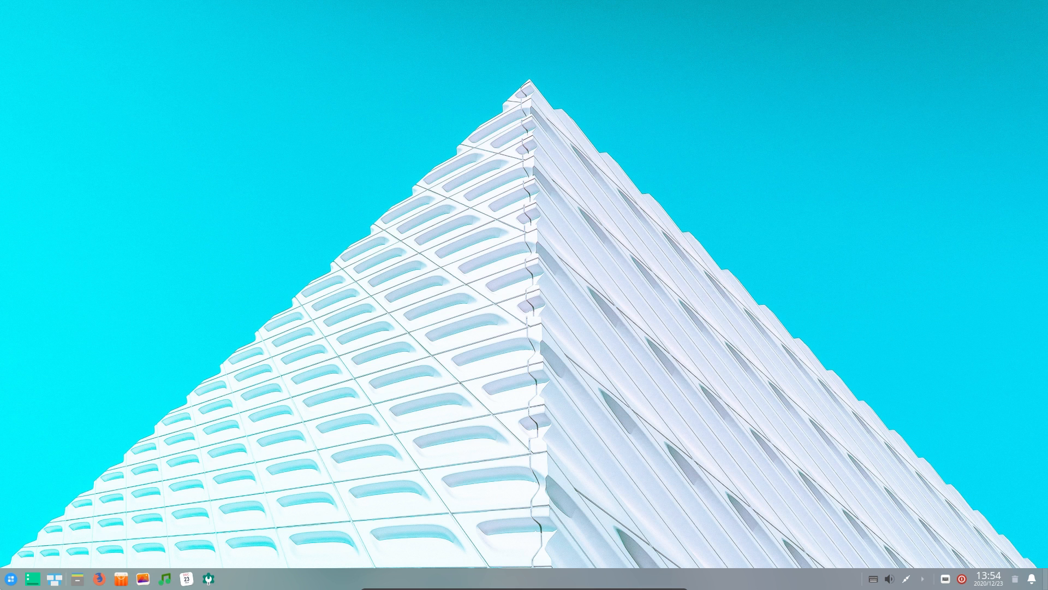
left_click(9, 581)
left_click(65, 490)
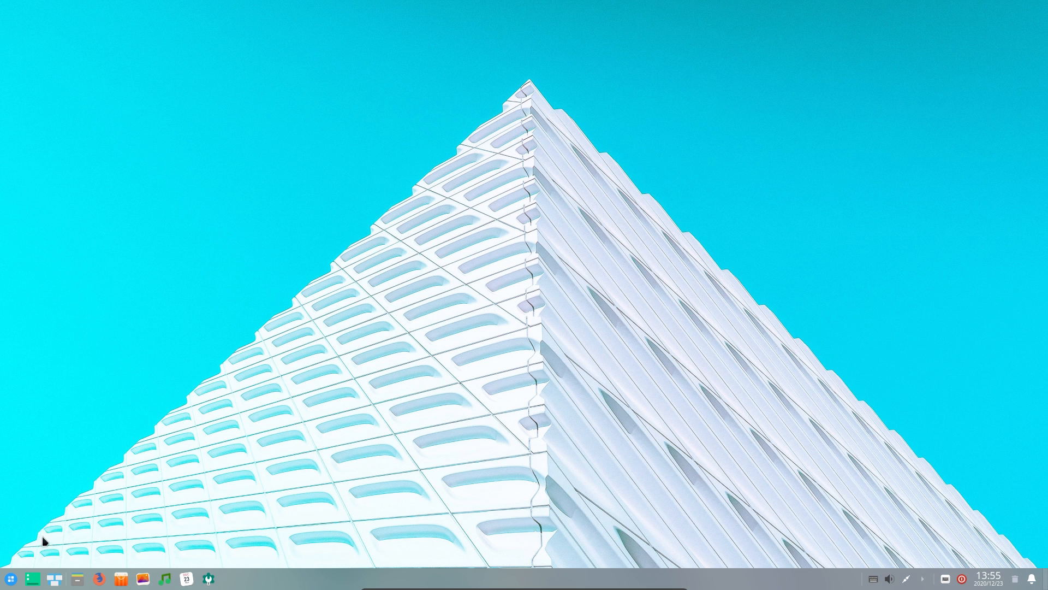
left_click(17, 578)
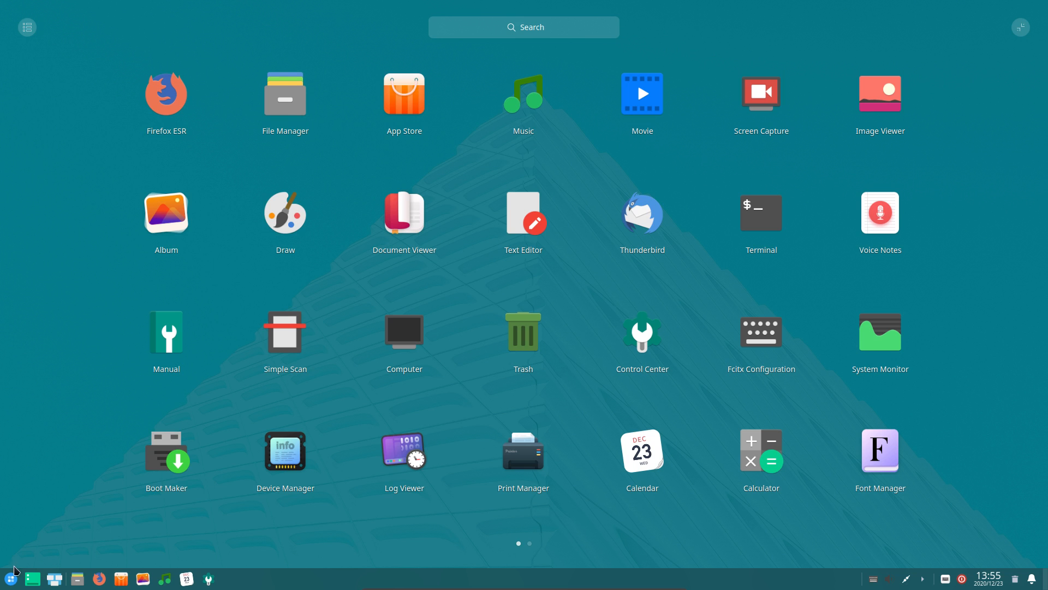
Close the launcher and try the tray expander, volume popup and power screen
left_click(52, 462)
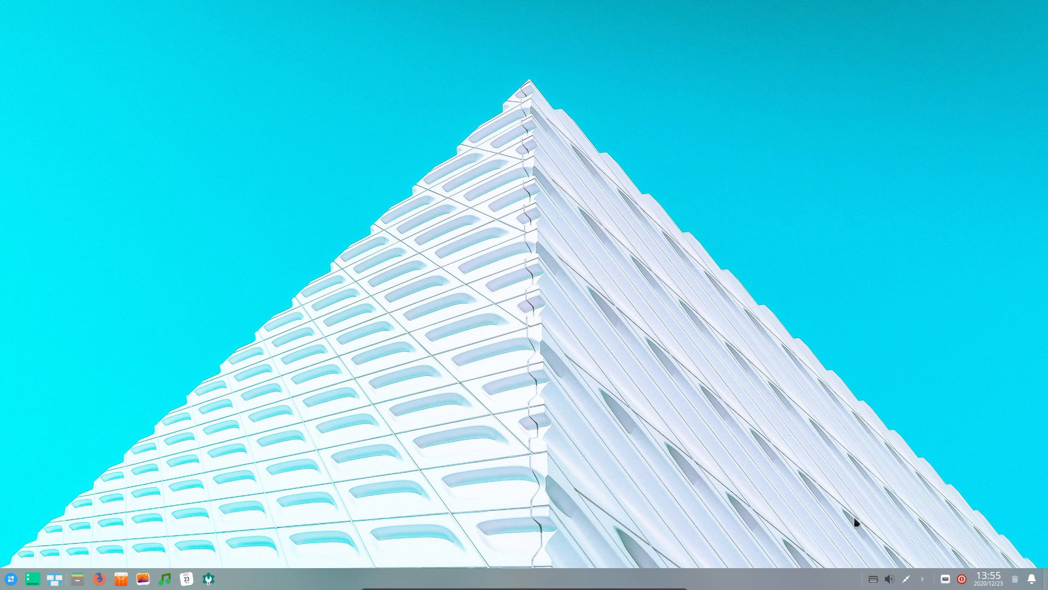
left_click(922, 578)
left_click(922, 581)
left_click(889, 580)
left_click(885, 582)
left_click(961, 581)
left_click(962, 579)
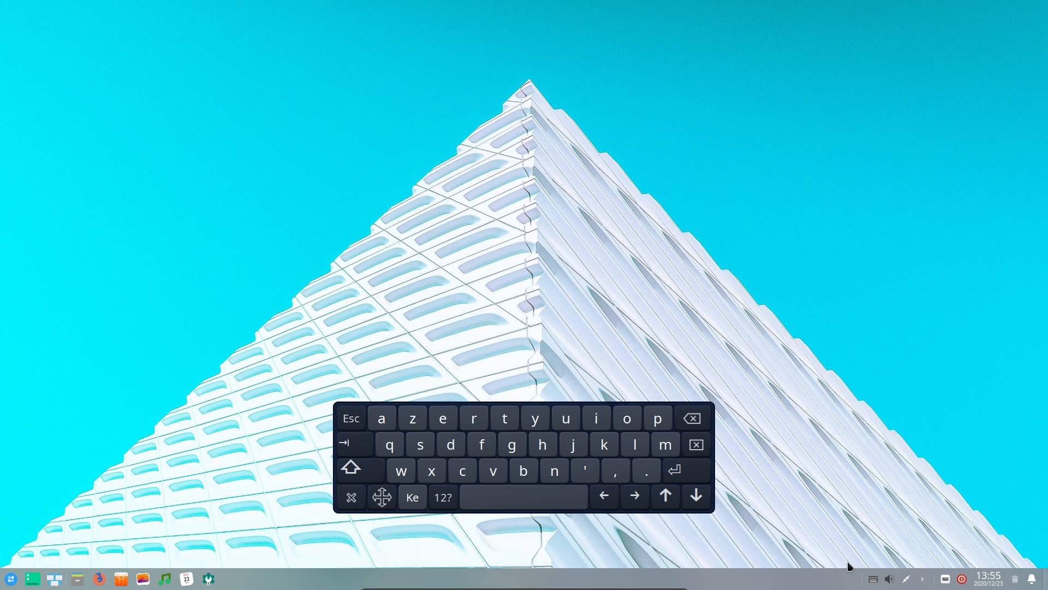
Exit the input-method tool from its tray icon and tap a key on the on-screen keyboard
right_click(874, 580)
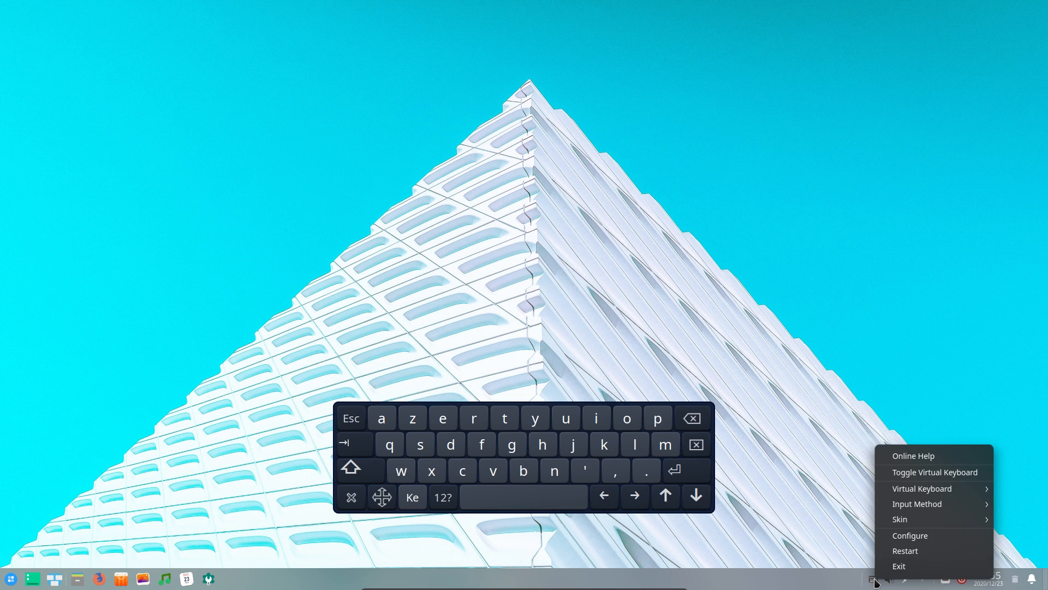
left_click(907, 568)
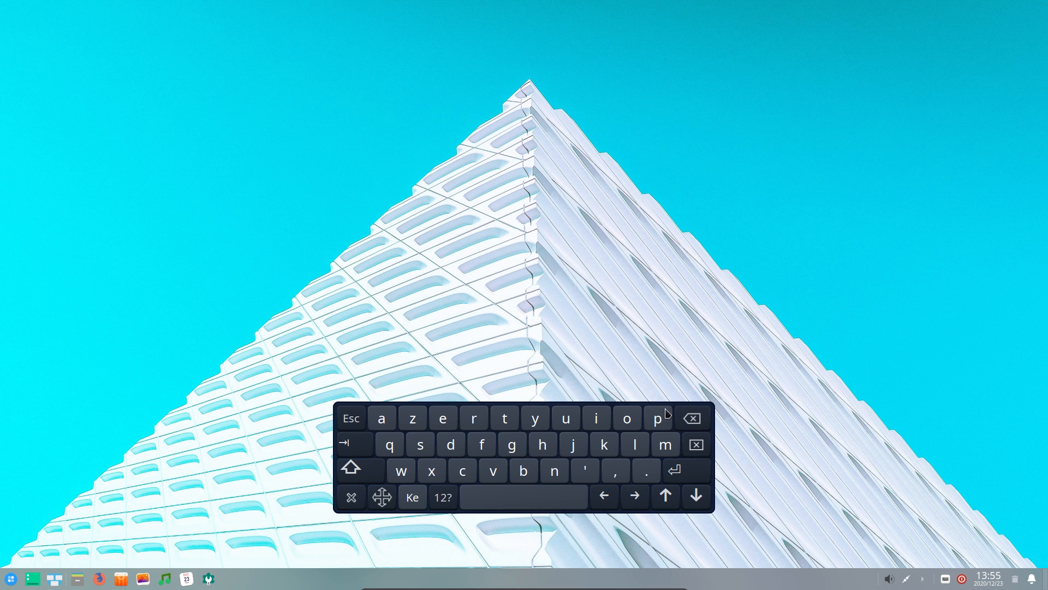
left_click(692, 420)
Kill the leftover on-screen keyboard with xkill from a terminal, then close the terminal and open Deepin's launcher
key("ctrl+alt+t")
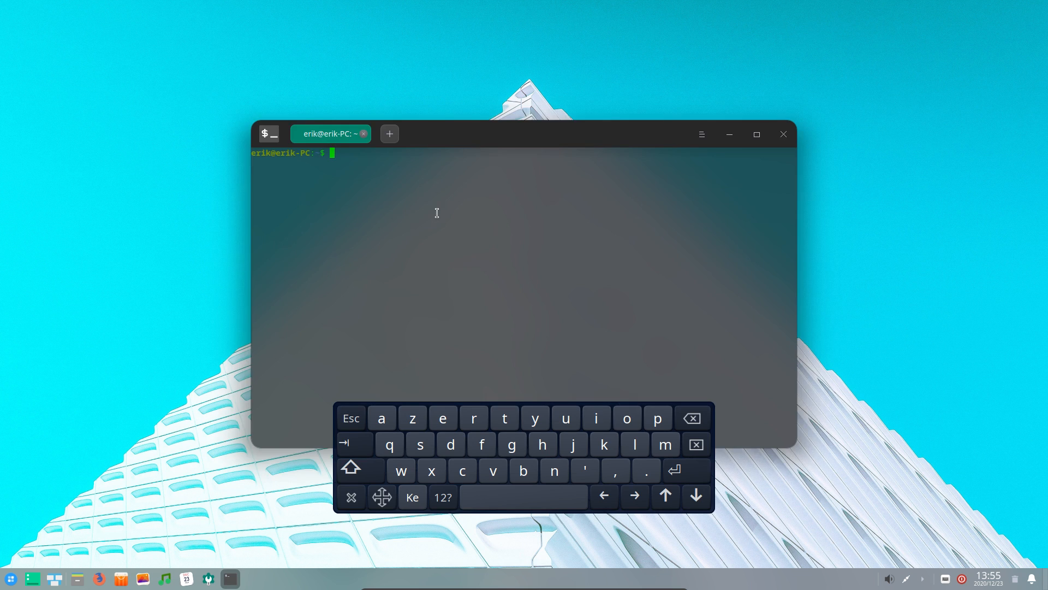
type("xkill")
key("Return")
left_click(501, 431)
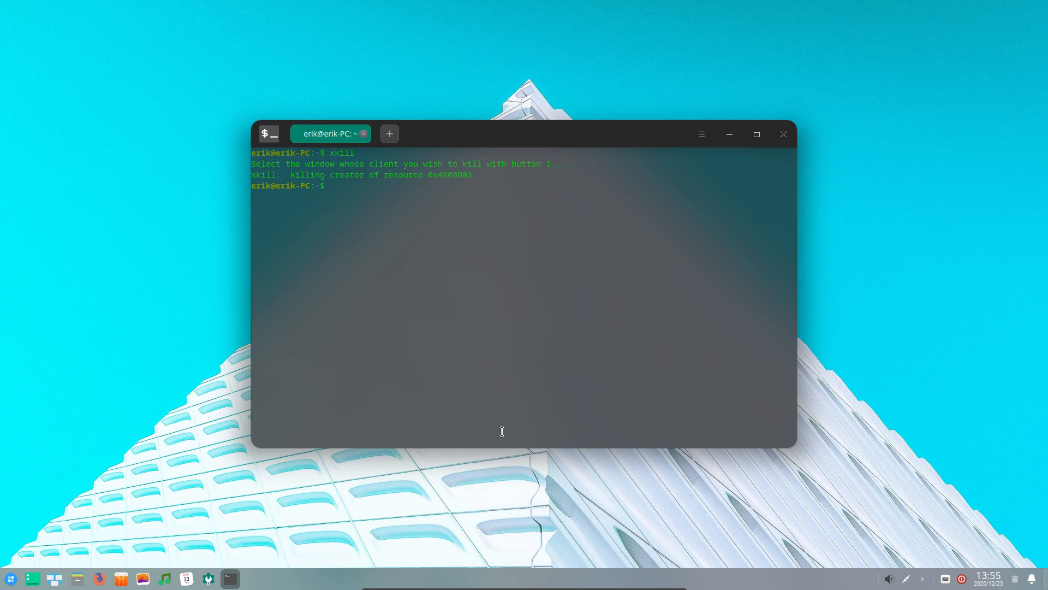
left_click(783, 134)
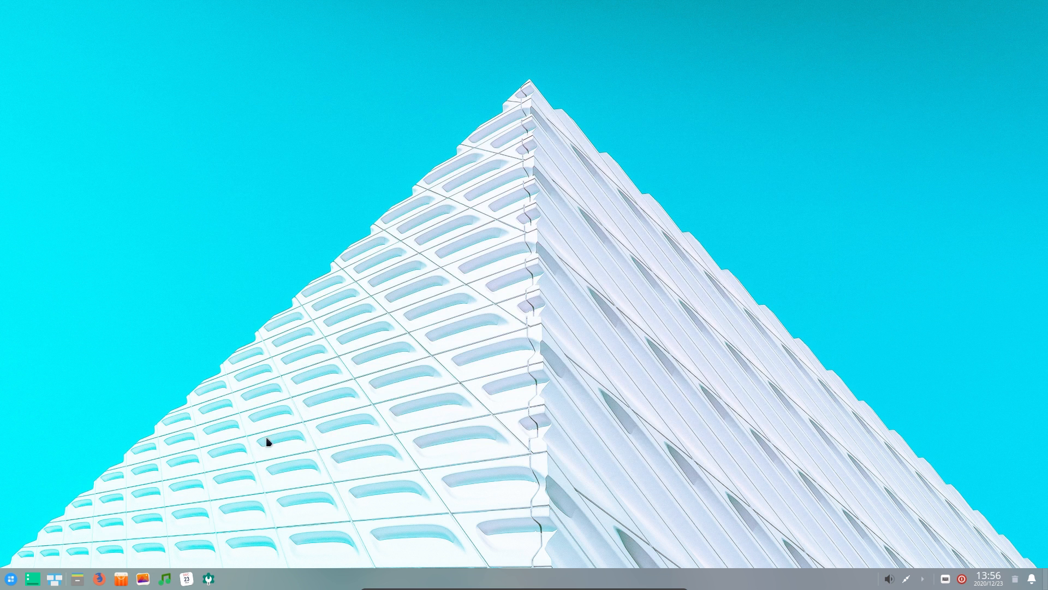
left_click(13, 579)
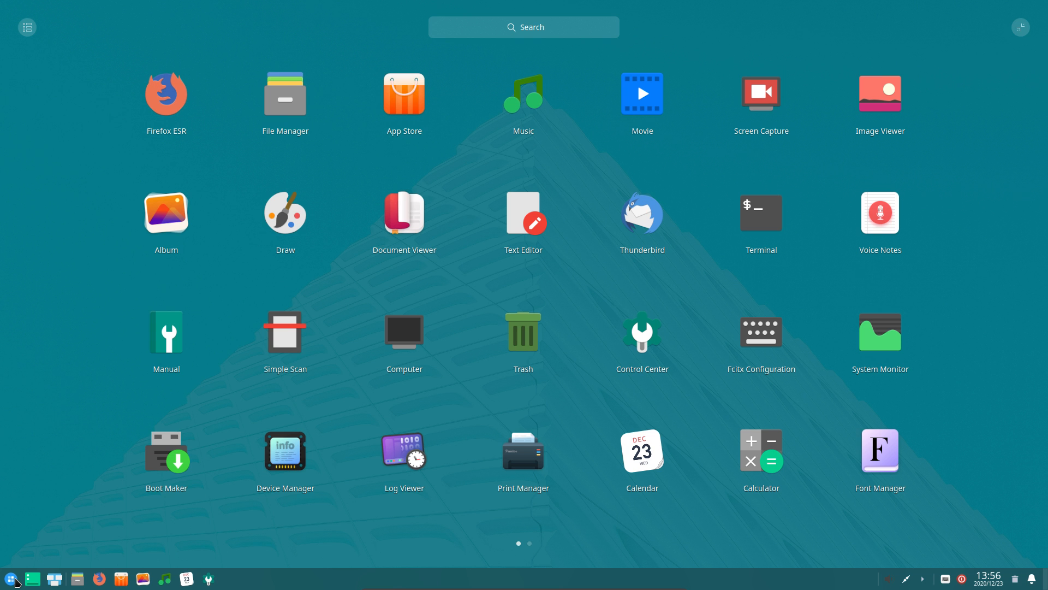